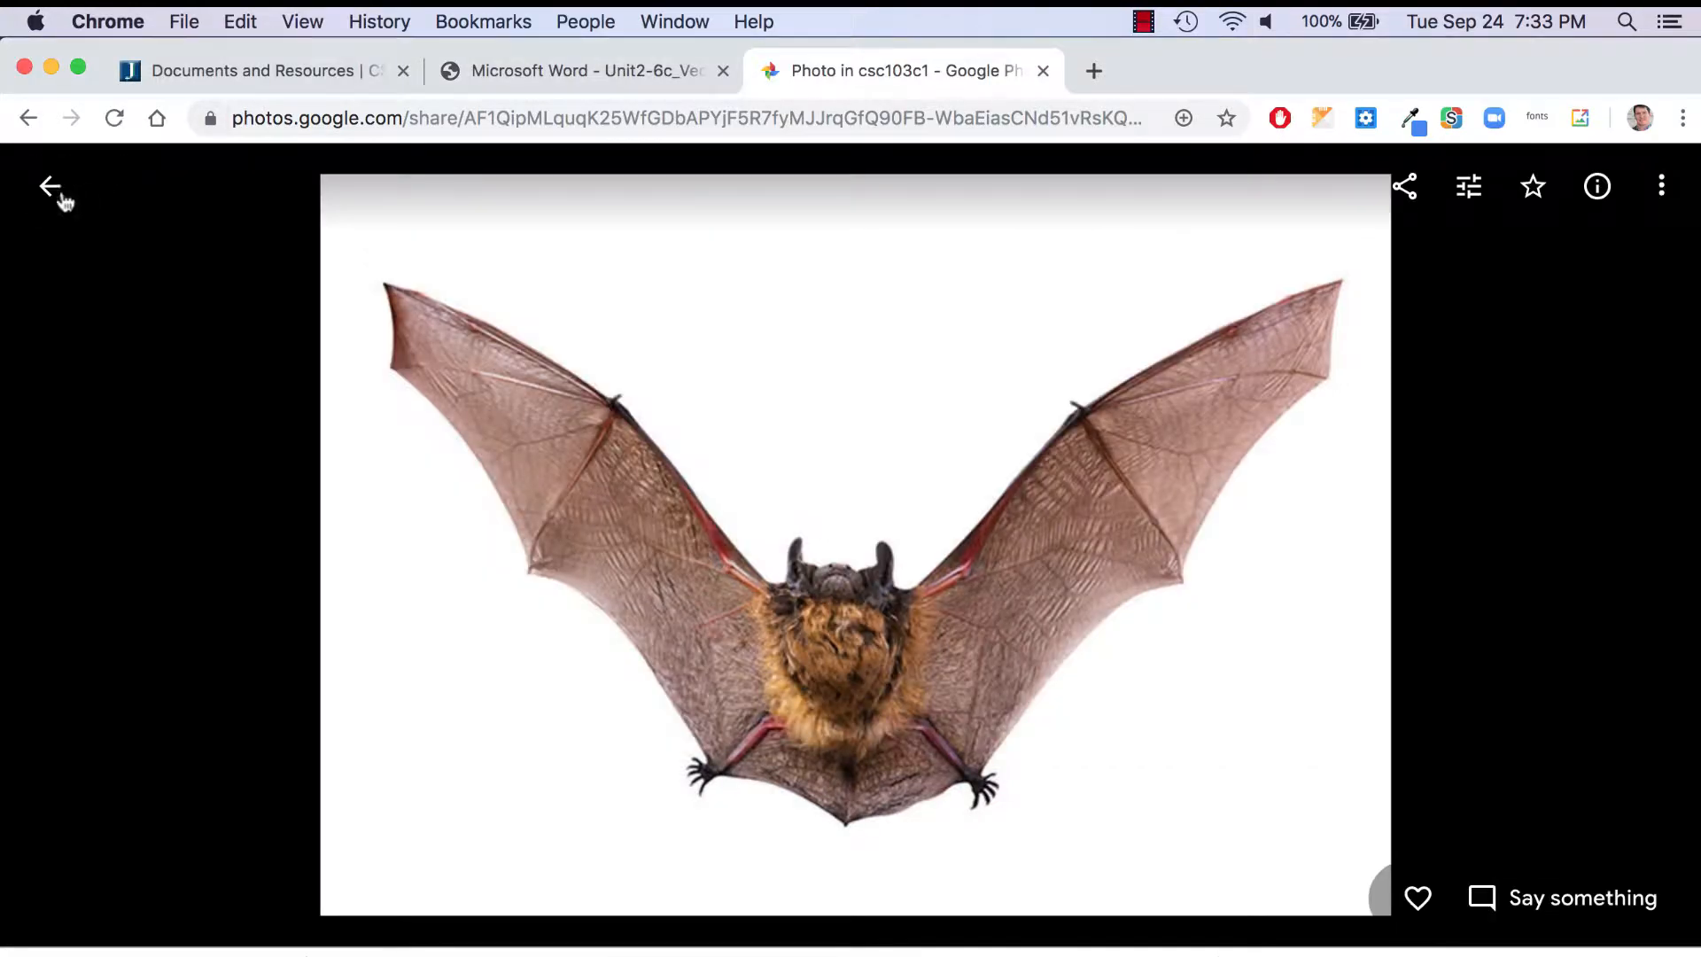
Save the bird photo from the shared Google Photos album to the Desktop as bird
{"action": "left_click", "coordinate": [60, 195]}
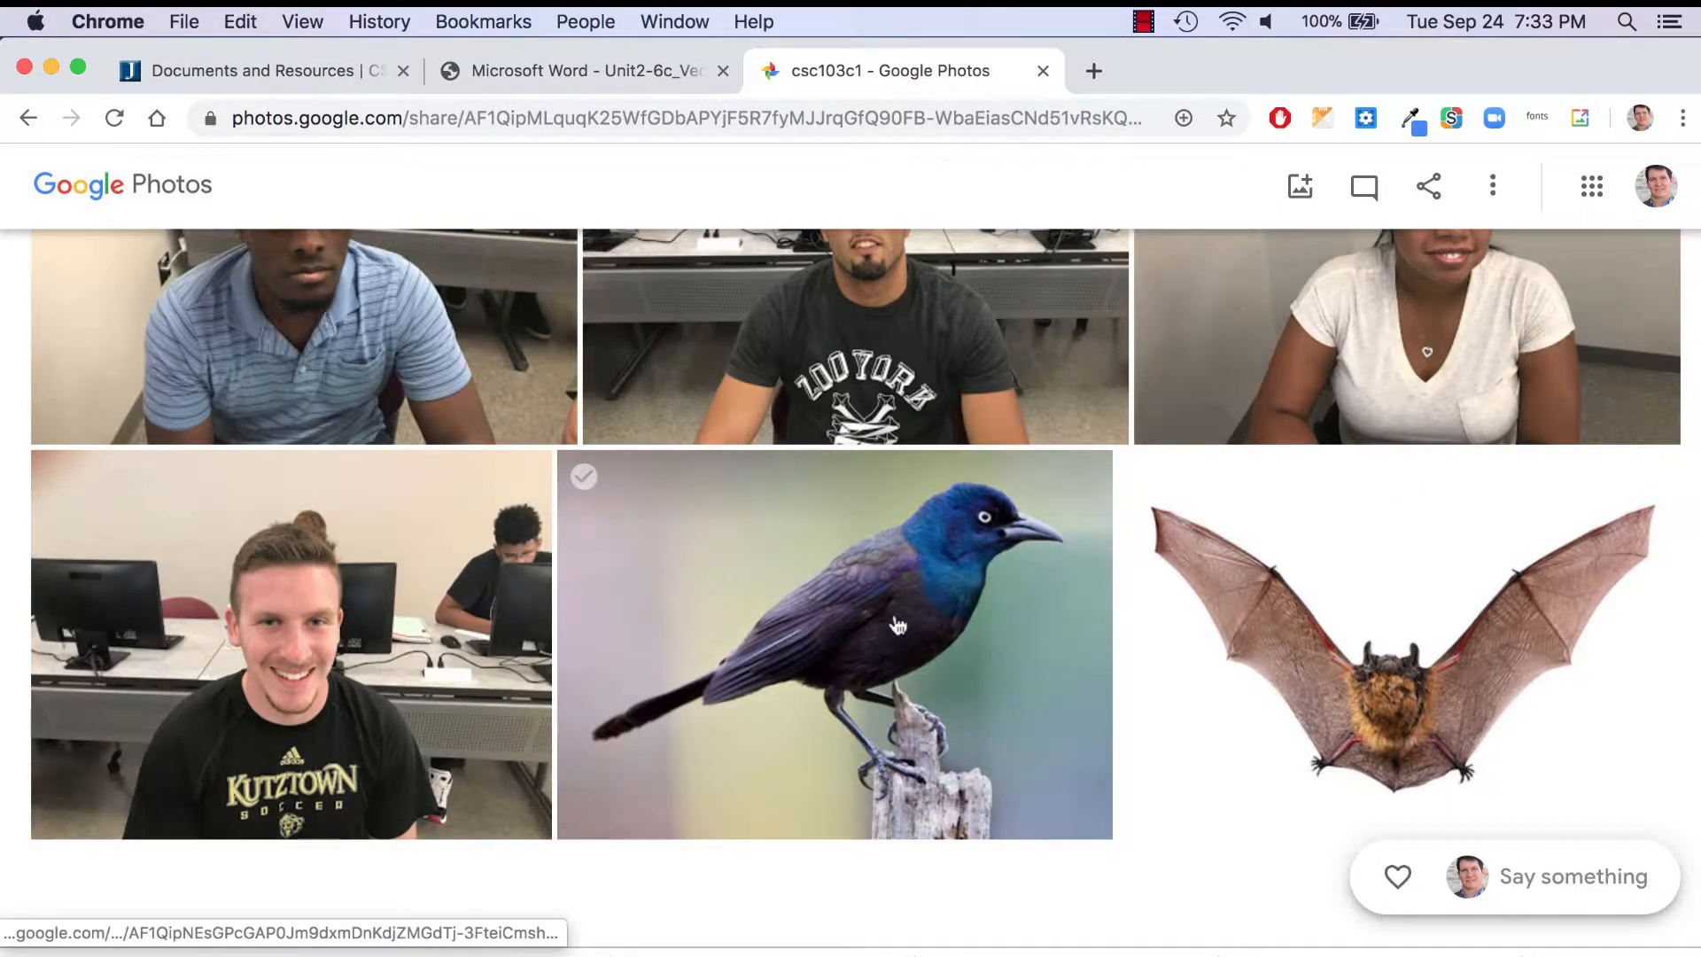
{"action": "left_click", "coordinate": [898, 626]}
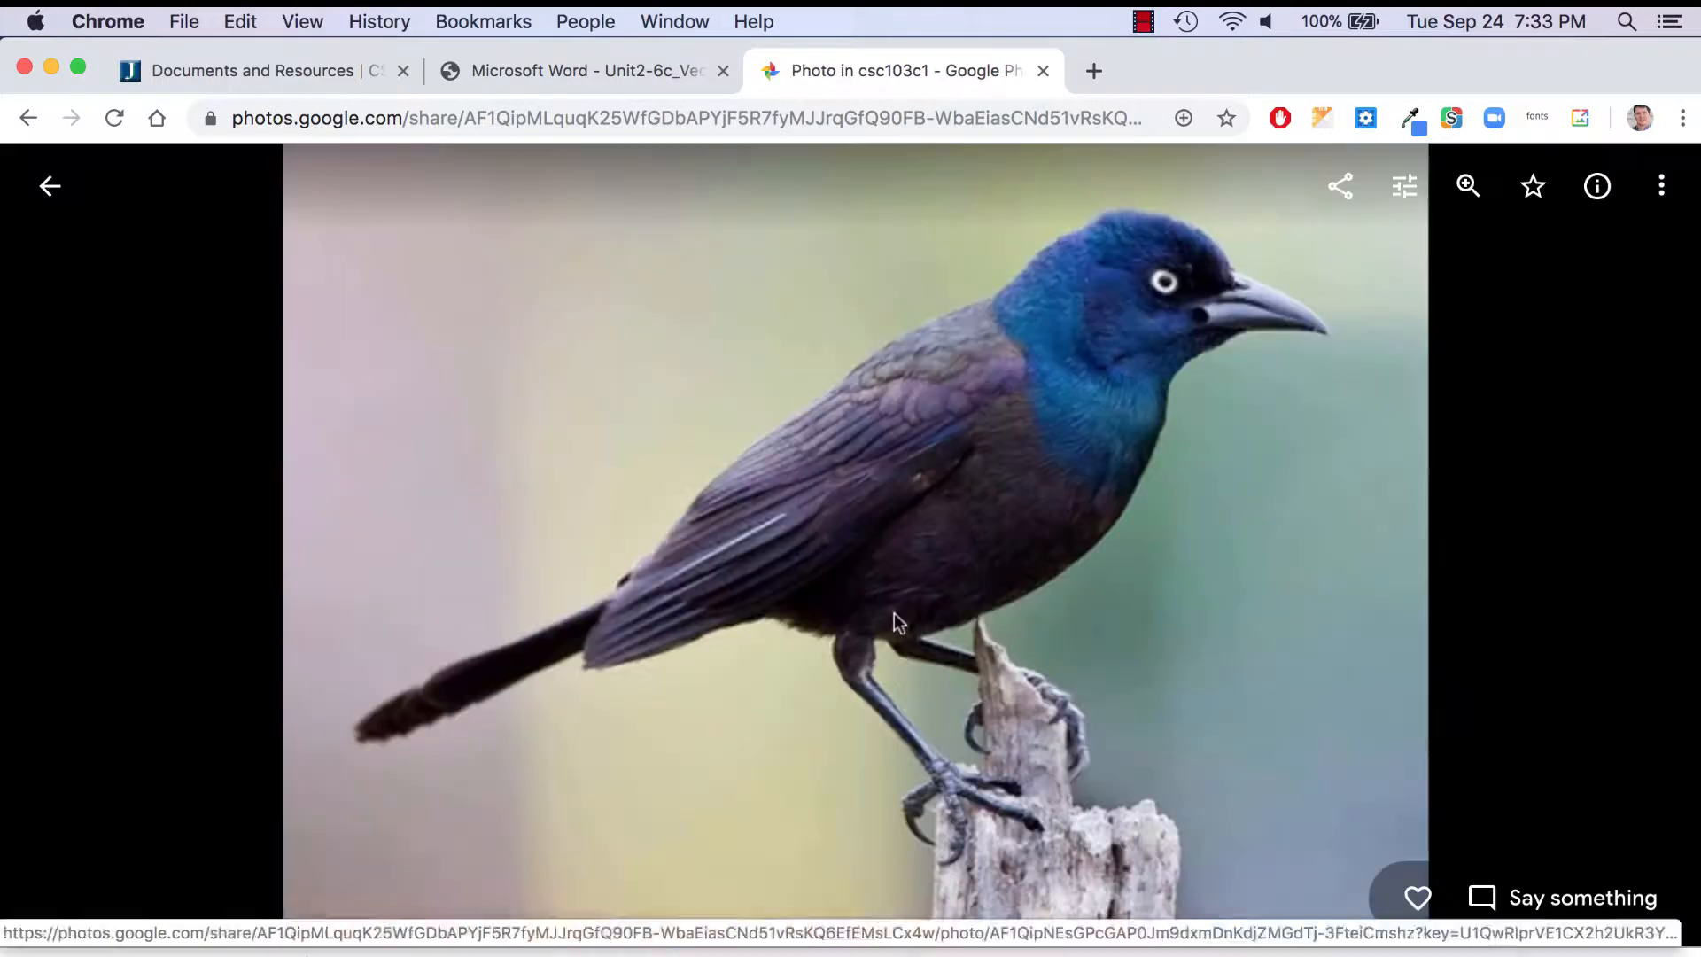
{"action": "right_click", "coordinate": [879, 543]}
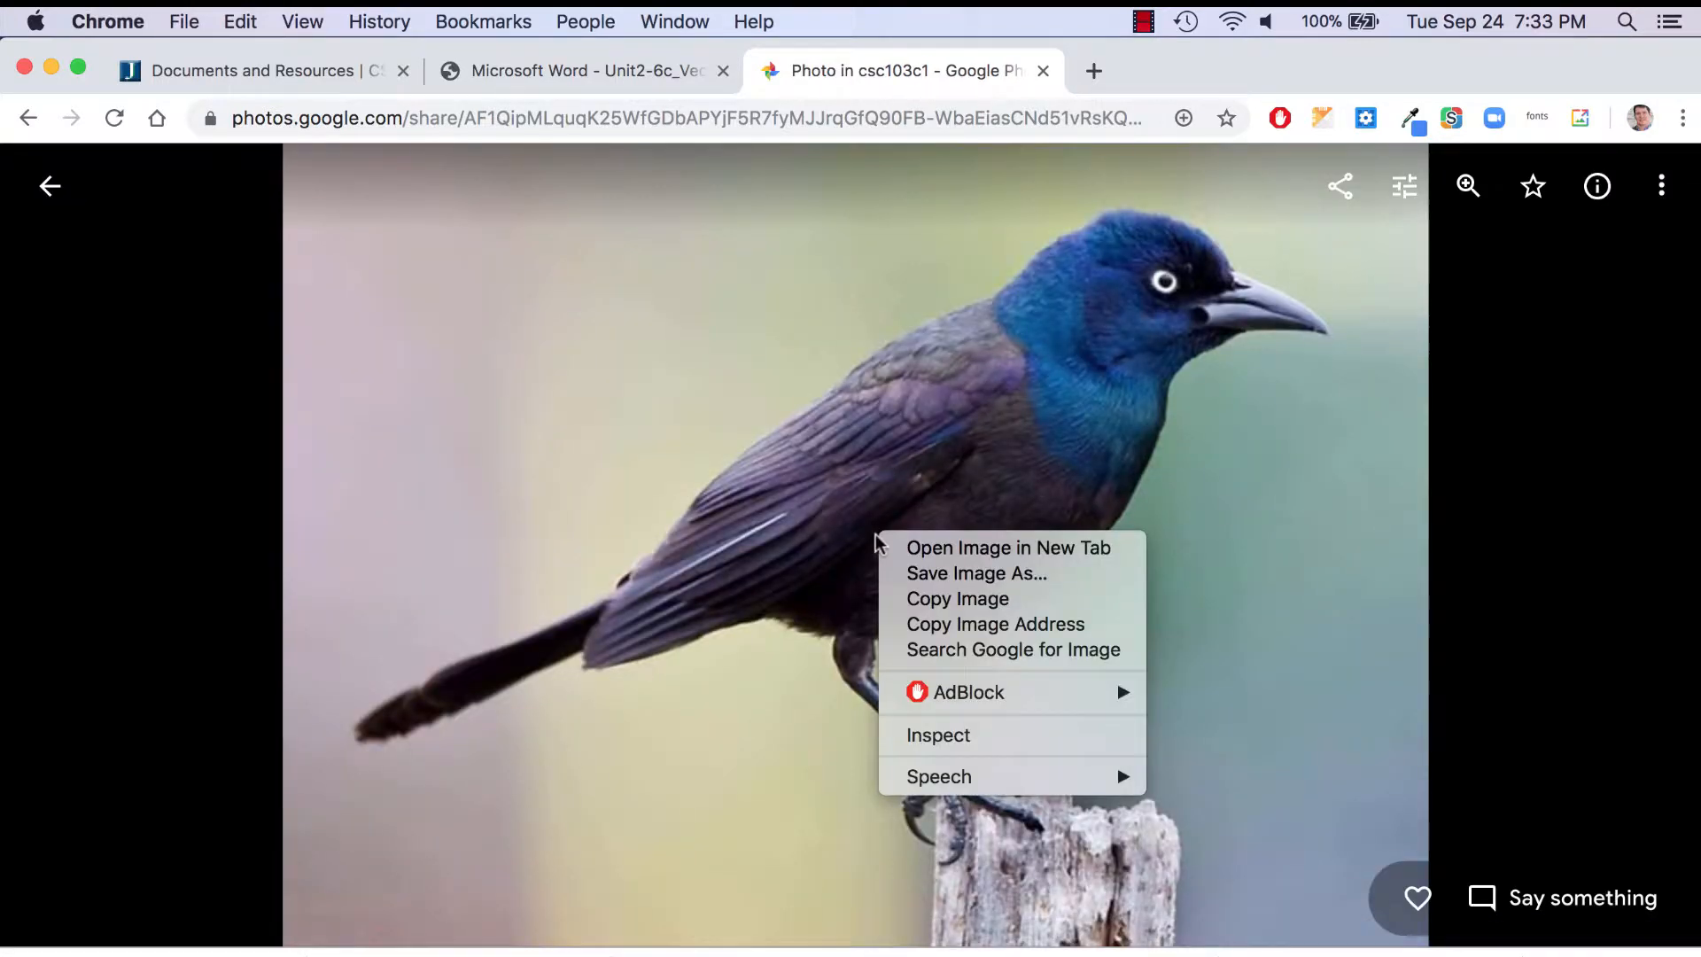
{"action": "left_click", "coordinate": [938, 575]}
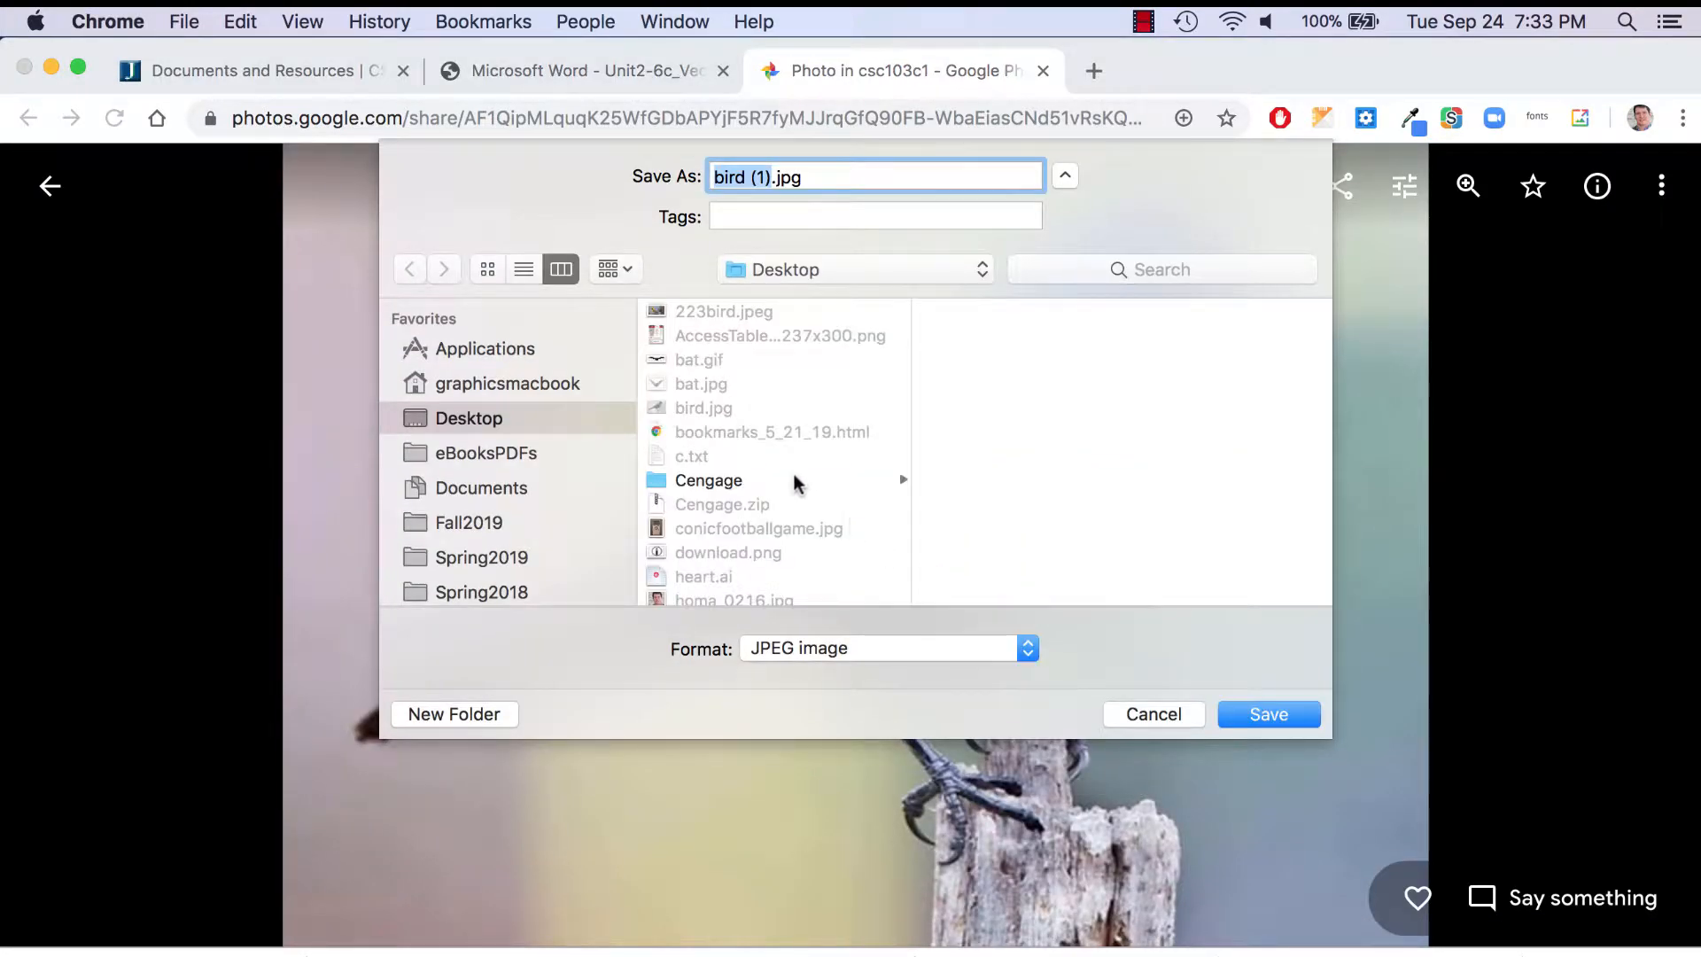
{"action": "type", "text": "bird"}
{"action": "key", "text": "Return"}
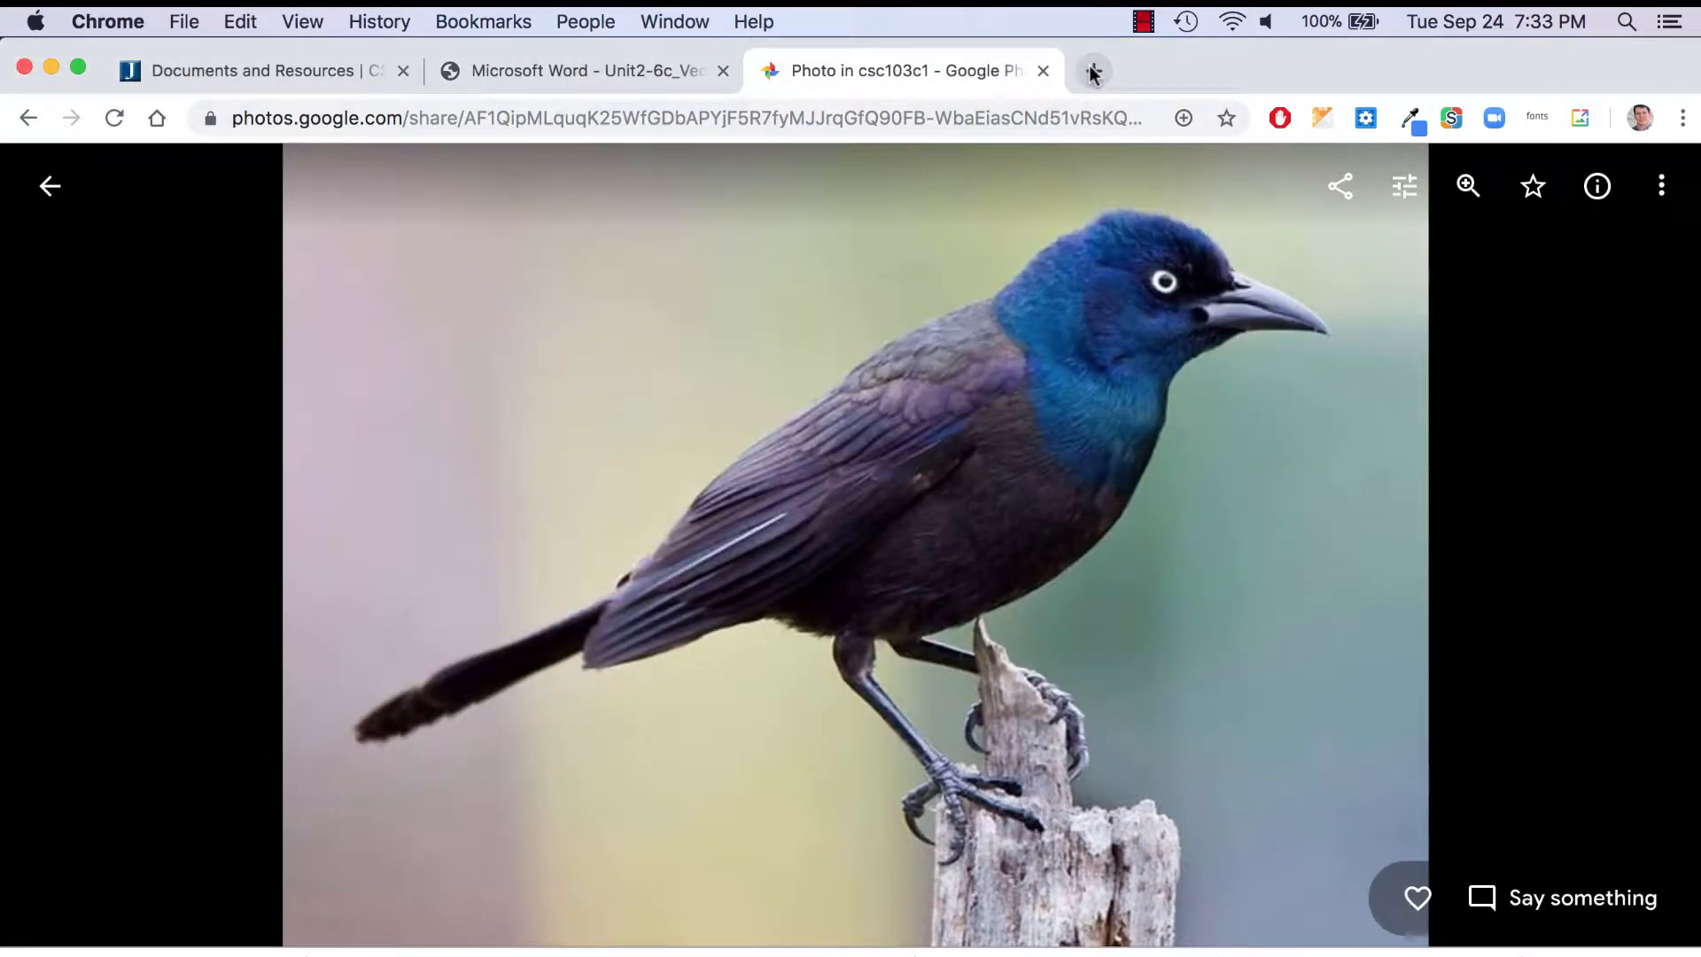
Close the photo album and review the bat tracing steps in the Unit2-6c instructions PDF
{"action": "left_click", "coordinate": [1043, 71]}
{"action": "scroll", "coordinate": [558, 438], "scroll_direction": "down", "scroll_amount": 10}
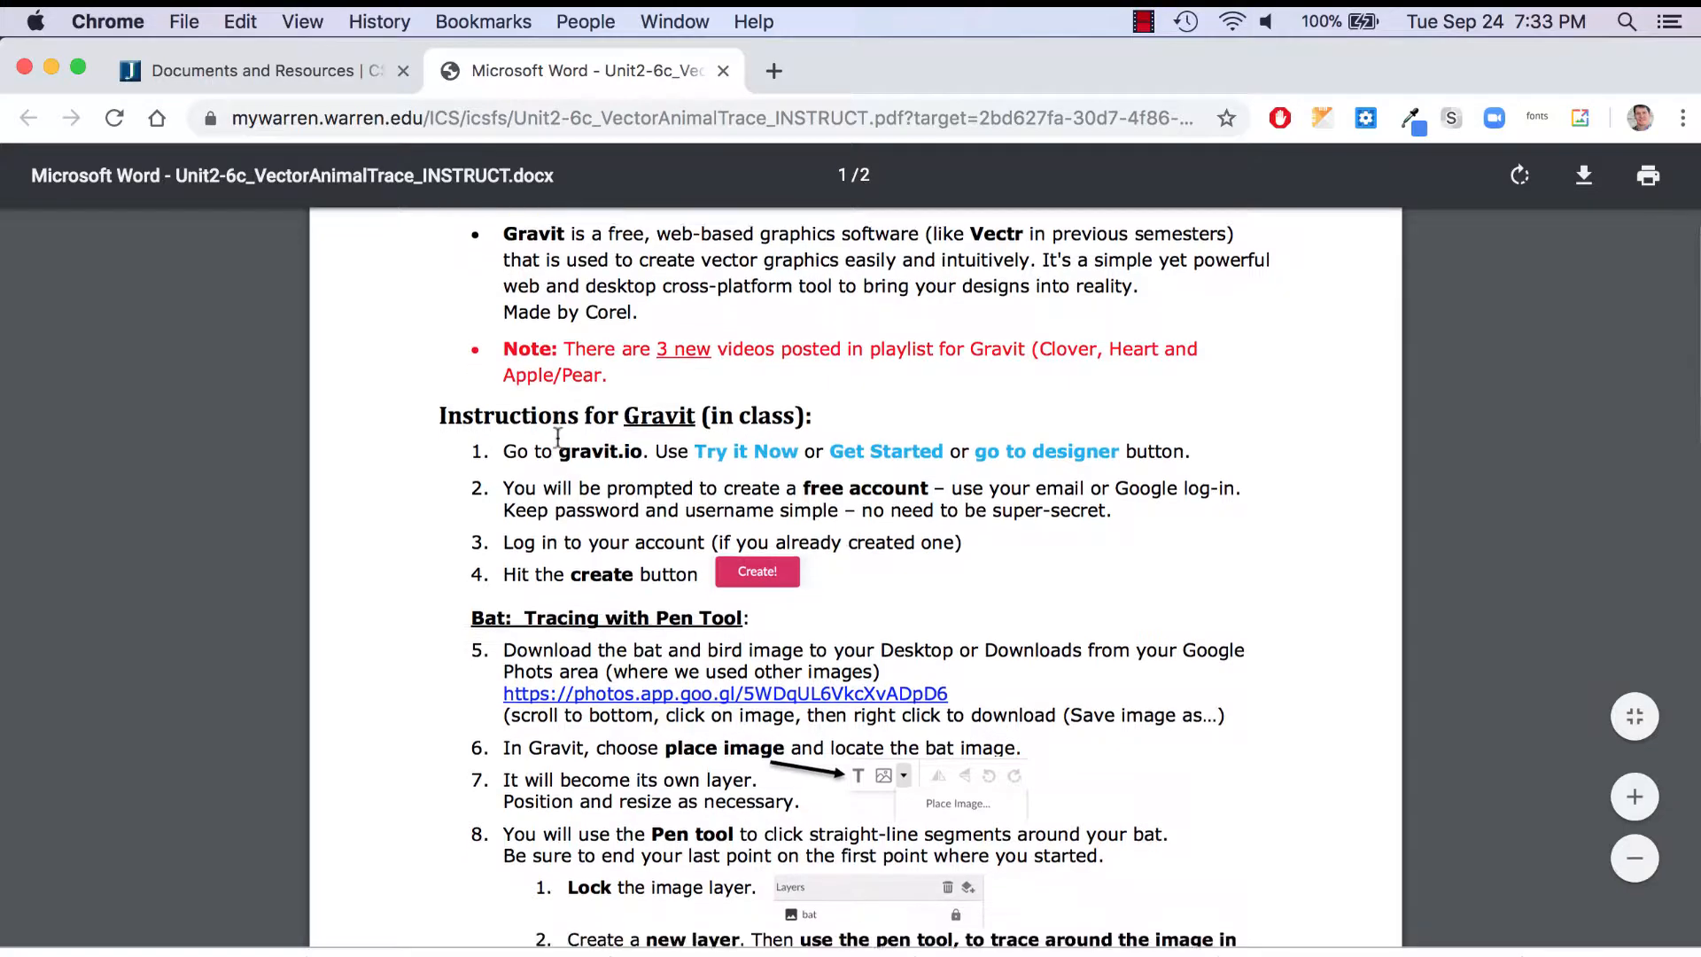
{"action": "scroll", "coordinate": [557, 437], "scroll_direction": "up", "scroll_amount": 3}
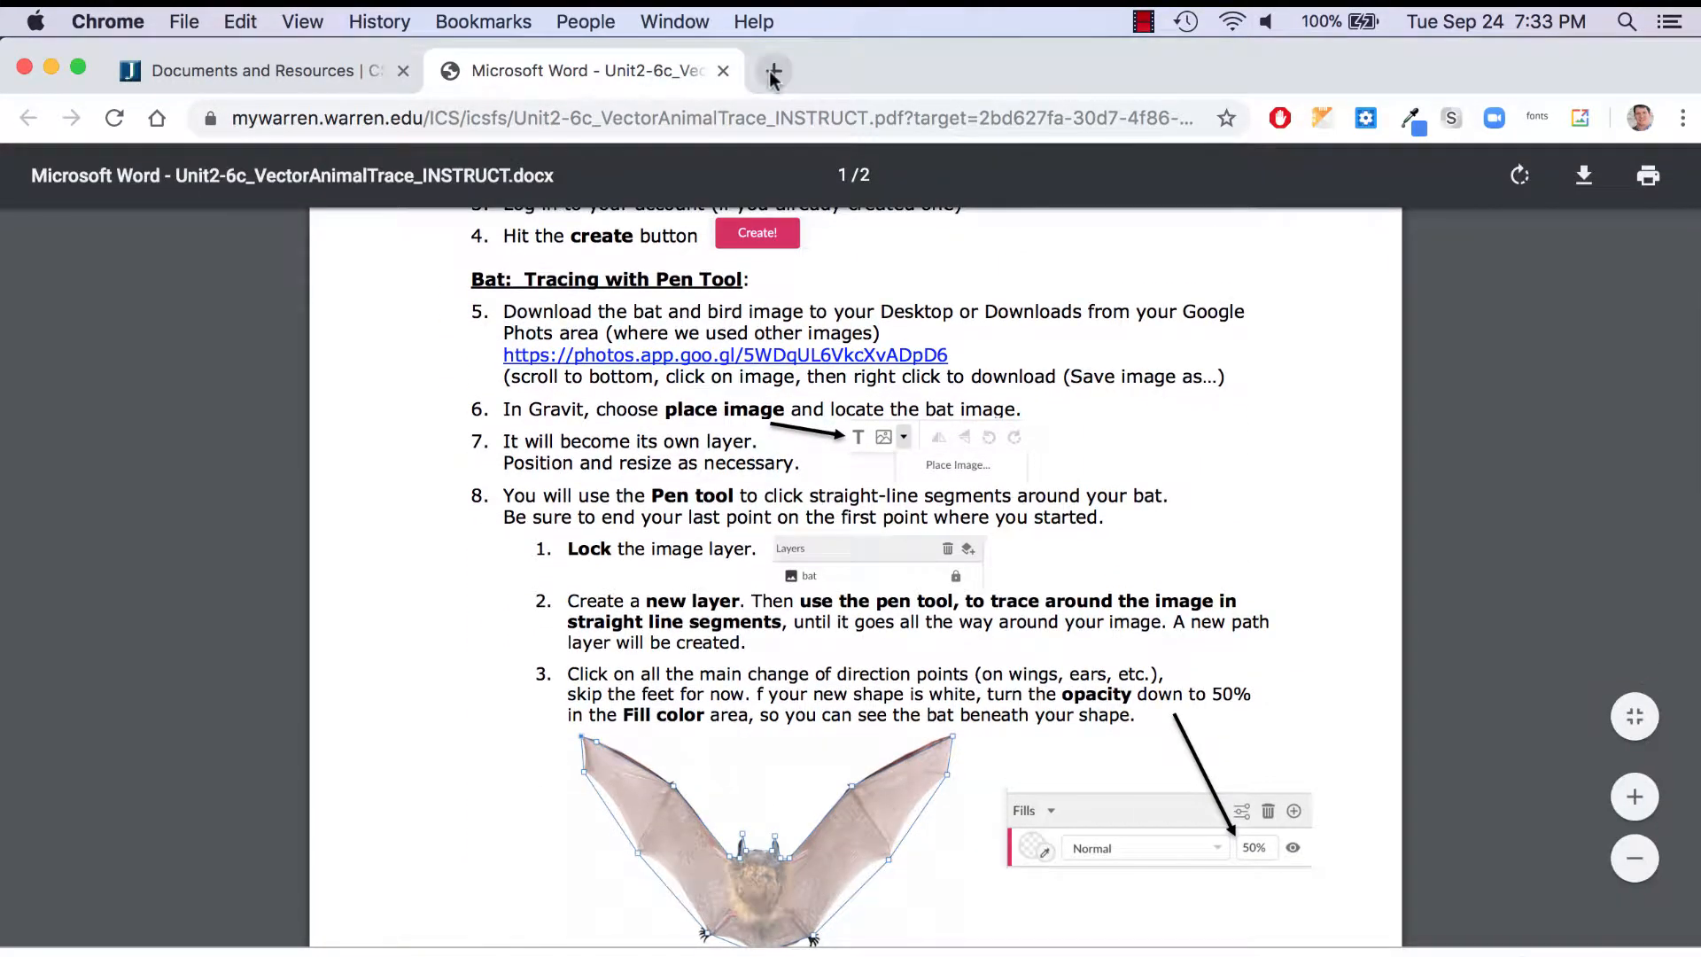
Open Gravit Designer from gravit.io in a new browser tab and create a design with an infinite canvas
{"action": "left_click", "coordinate": [769, 71]}
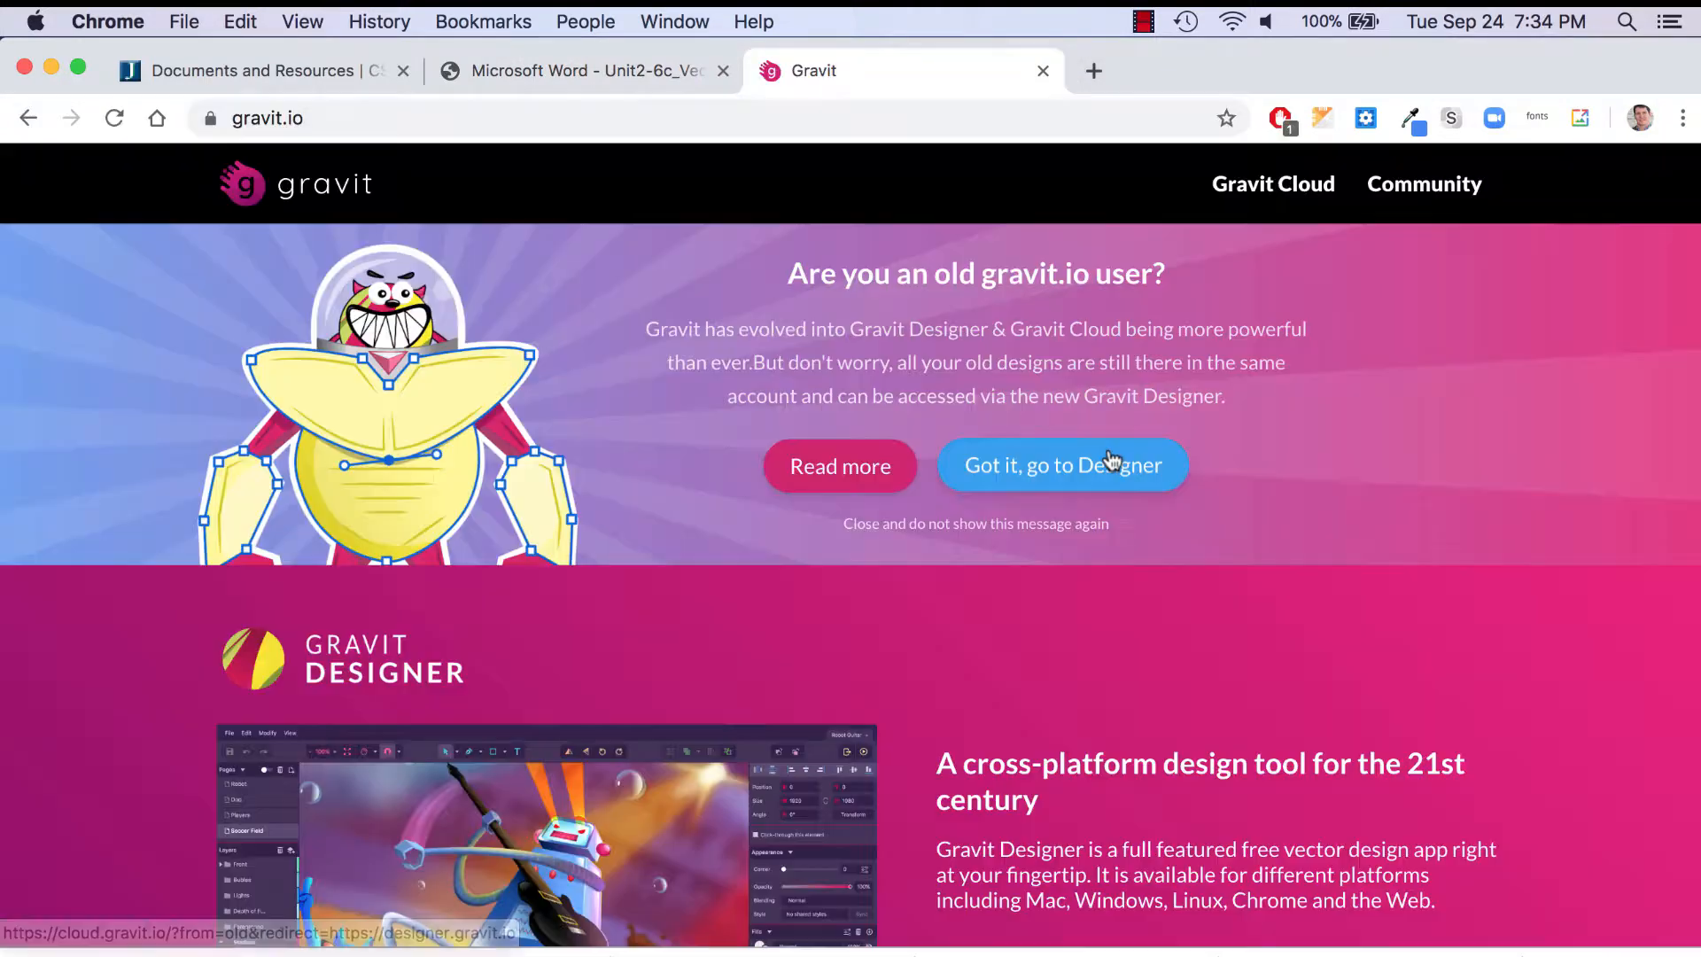
{"action": "left_click", "coordinate": [1109, 457]}
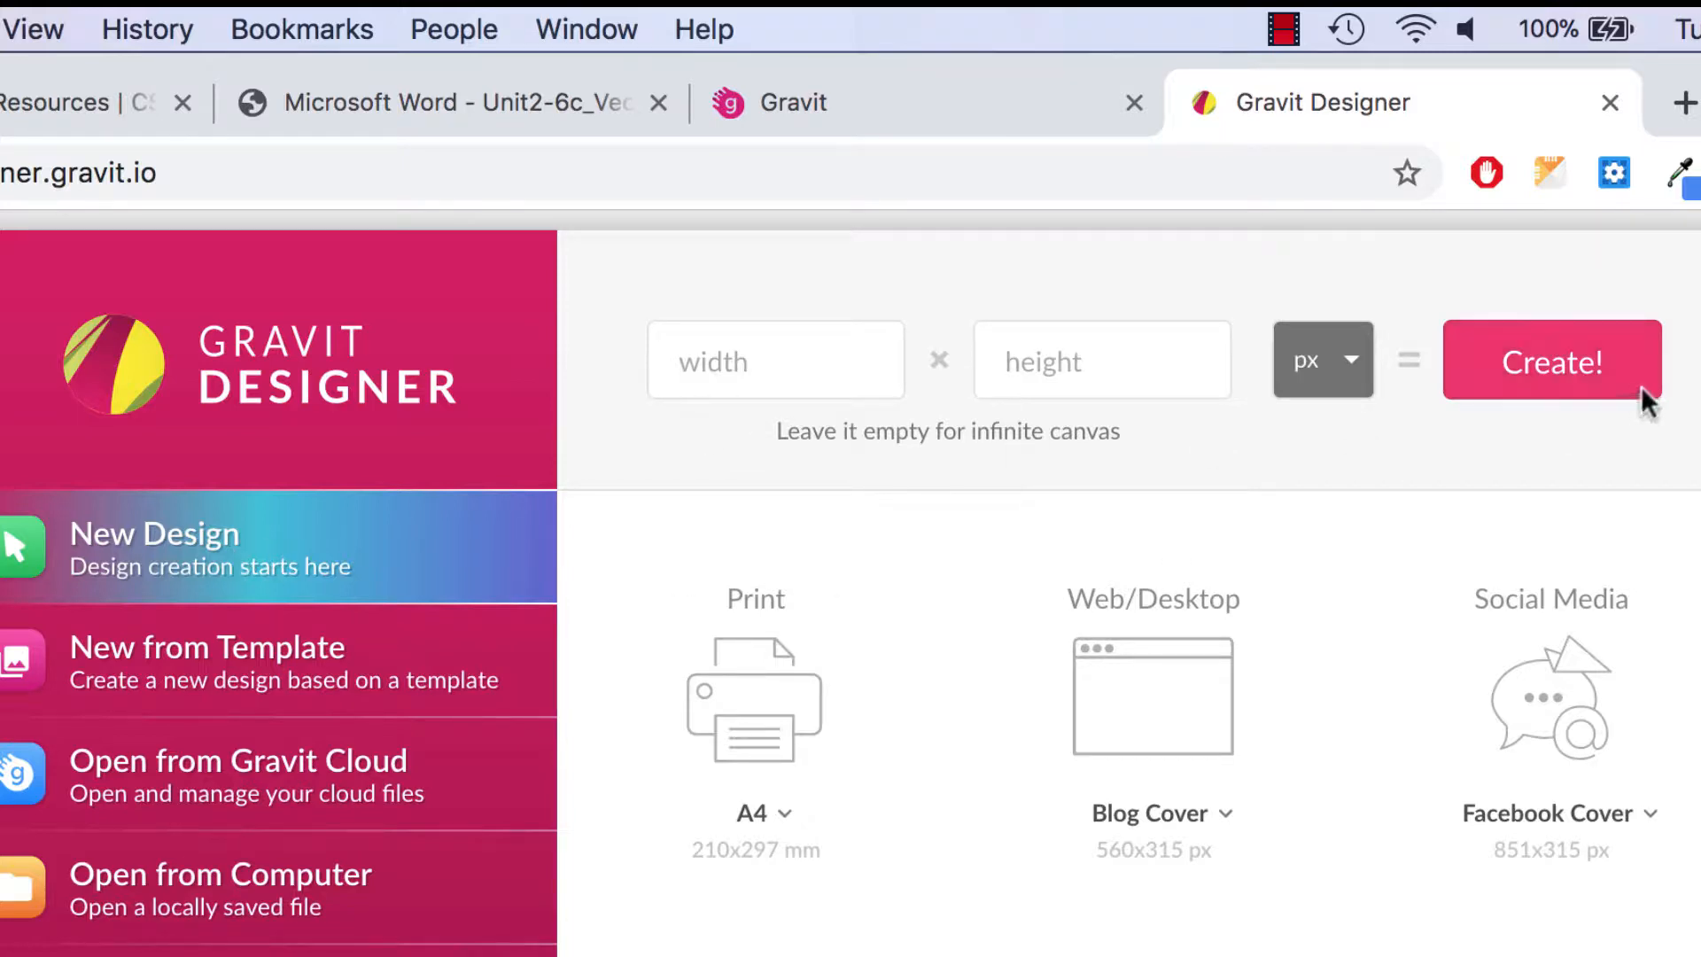
{"action": "left_click", "coordinate": [1610, 363]}
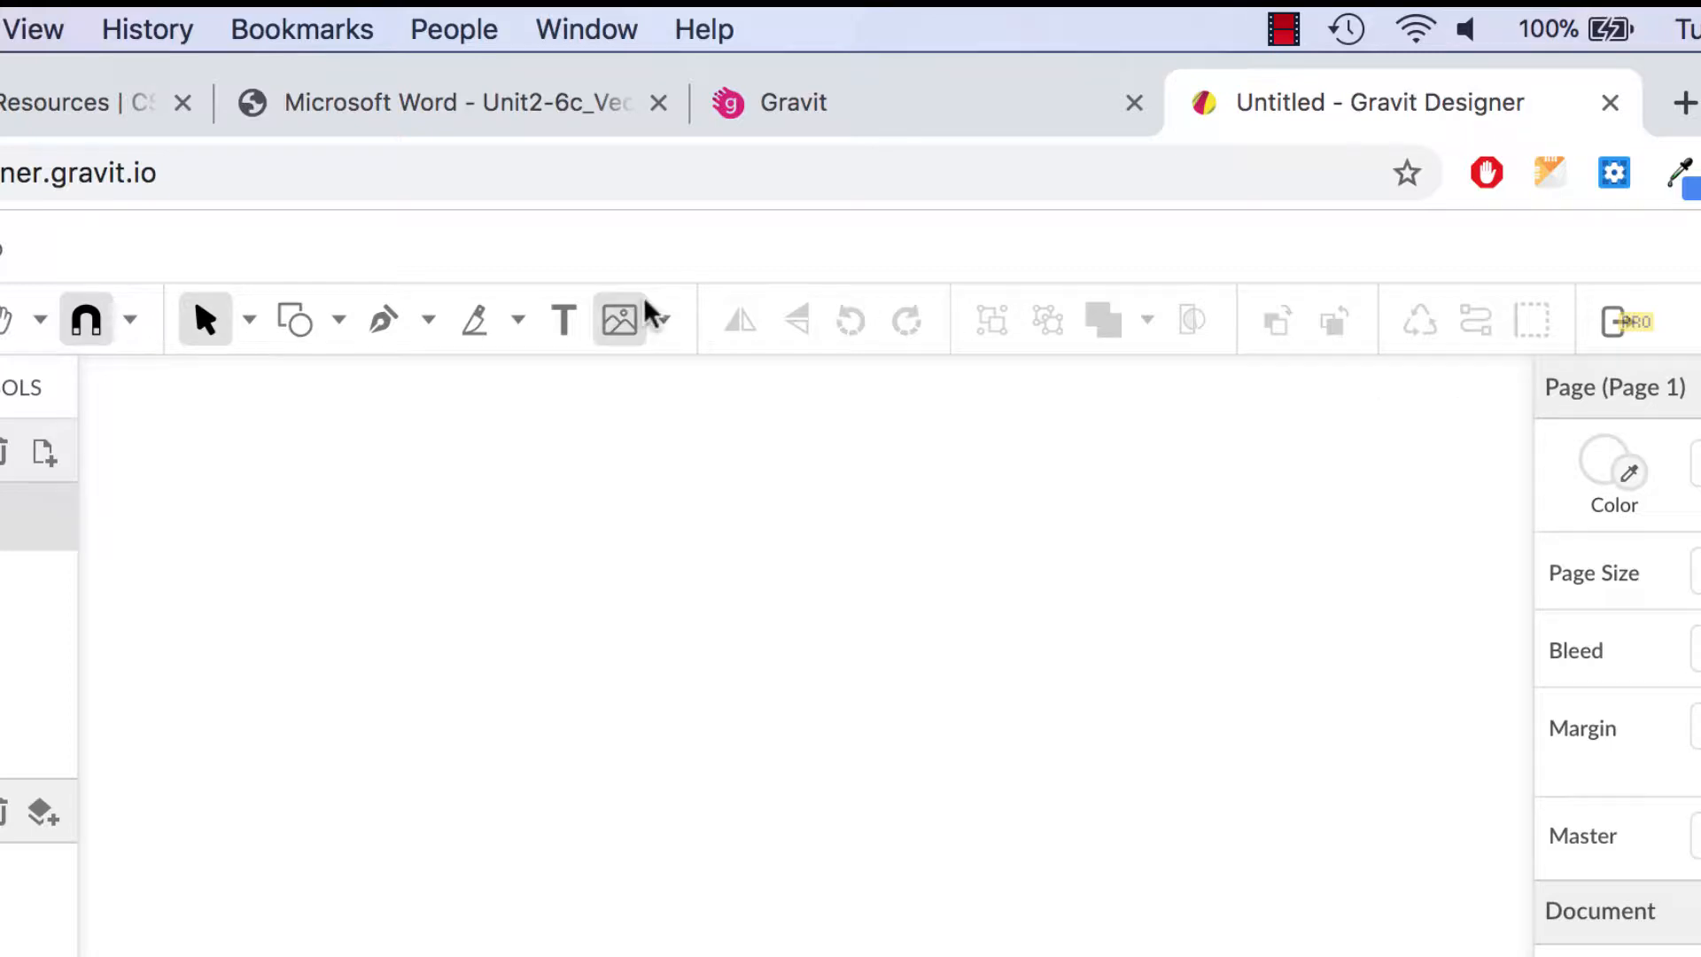
Place the image bat.jpg from the Desktop into the design
{"action": "left_click", "coordinate": [663, 319]}
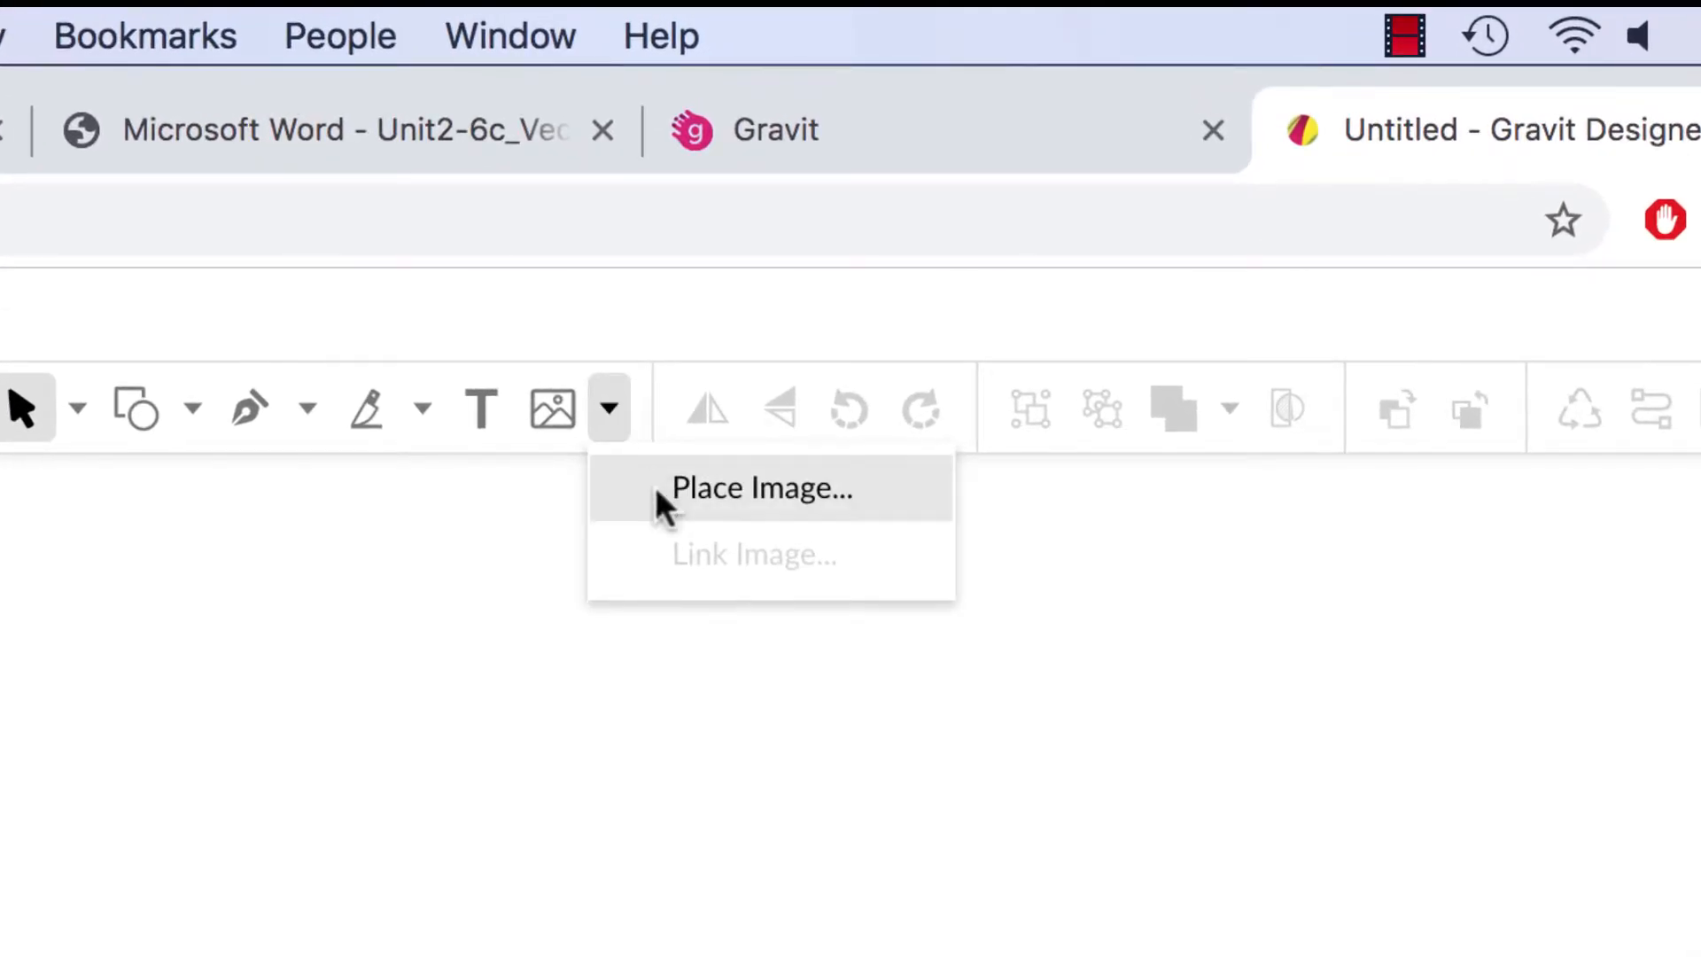
{"action": "left_click", "coordinate": [736, 485]}
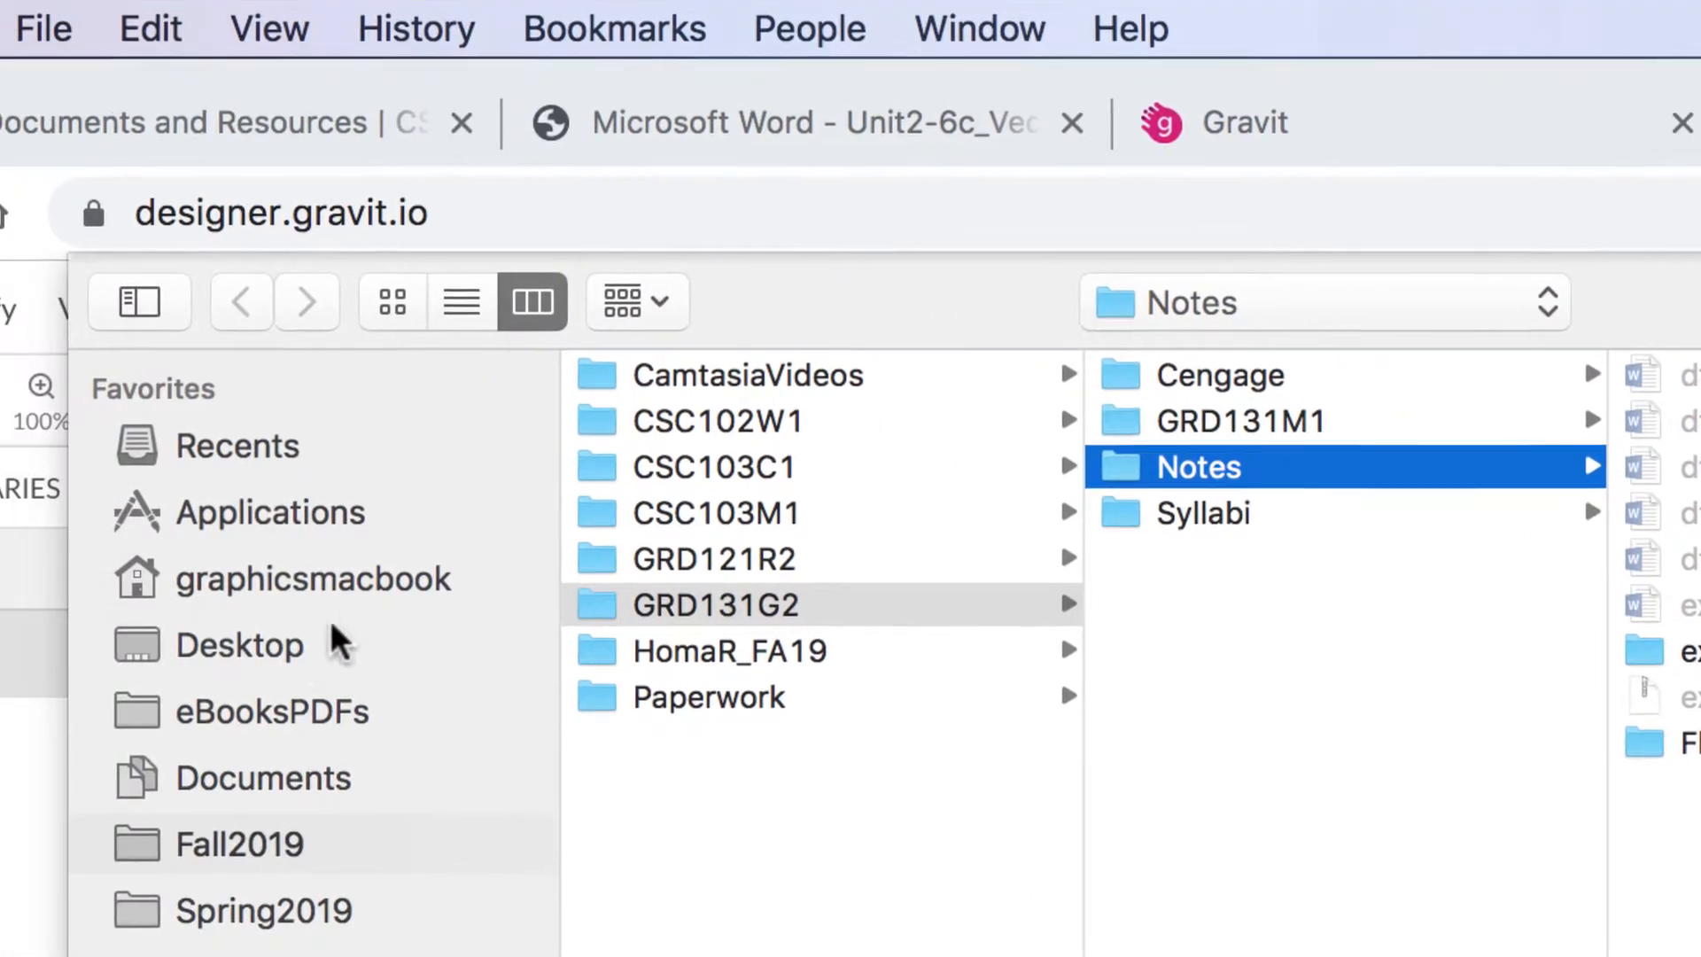
{"action": "left_click", "coordinate": [308, 654]}
{"action": "left_click", "coordinate": [706, 524]}
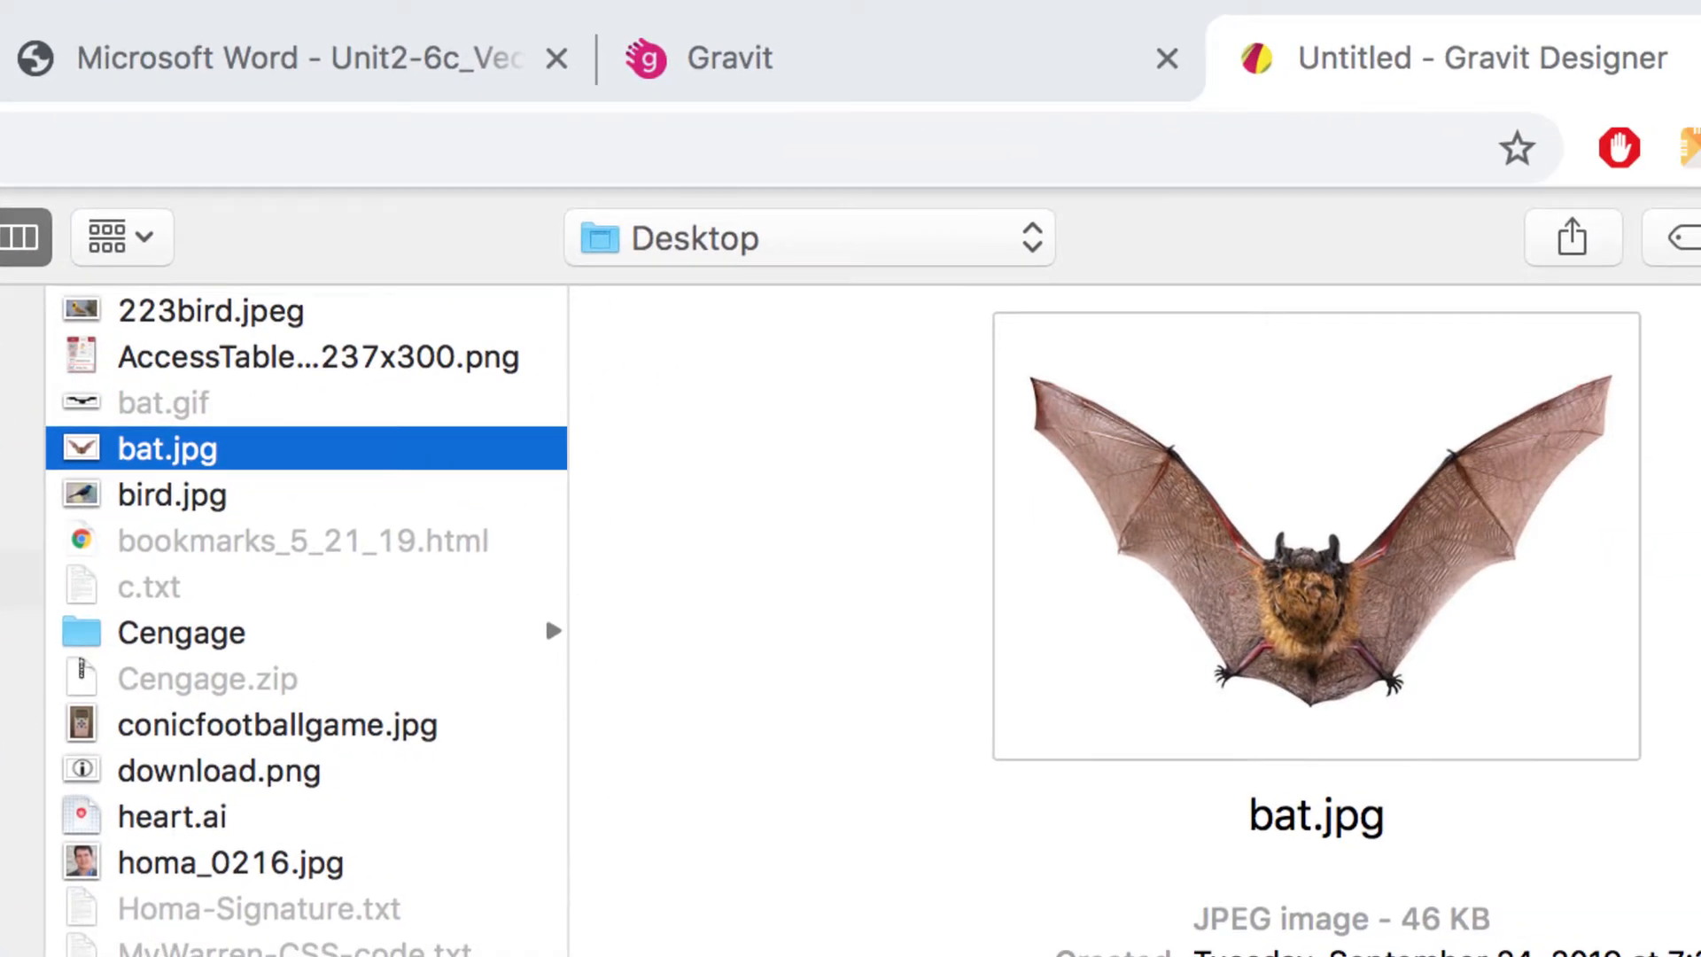
{"action": "left_click", "coordinate": [1690, 948]}
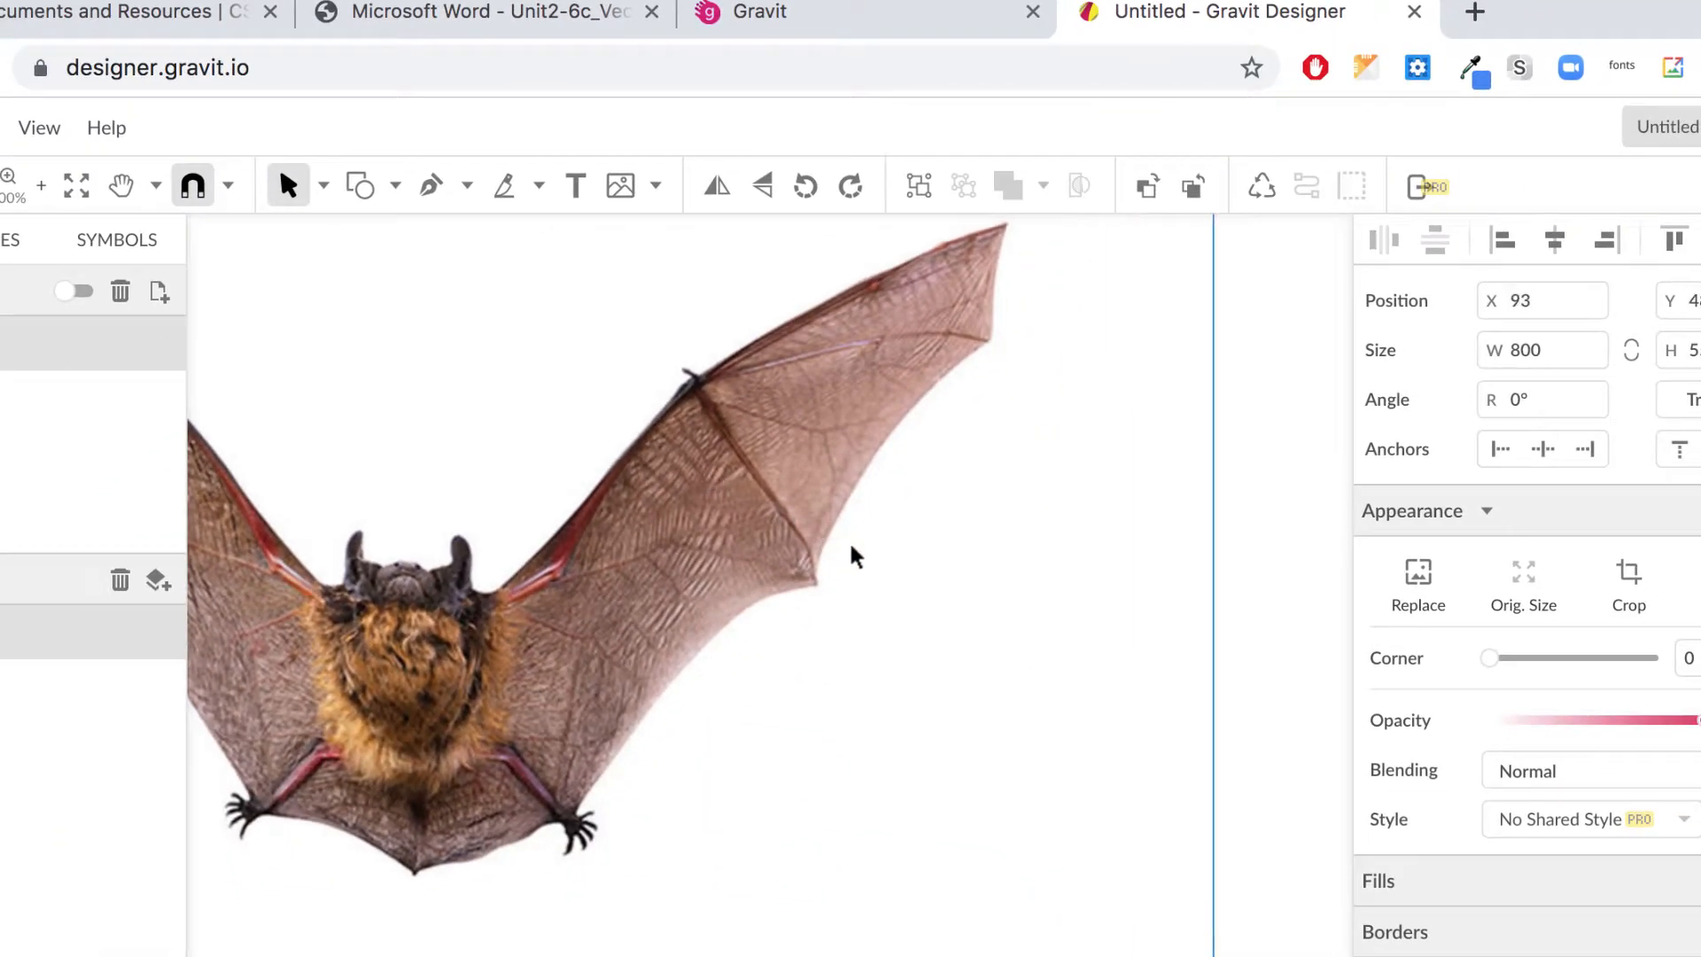
Scale the bat image down proportionally to about 712 px wide and position it so the whole bat fits the canvas view
{"action": "left_click_drag", "start_coordinate": [851, 547], "coordinate": [860, 552]}
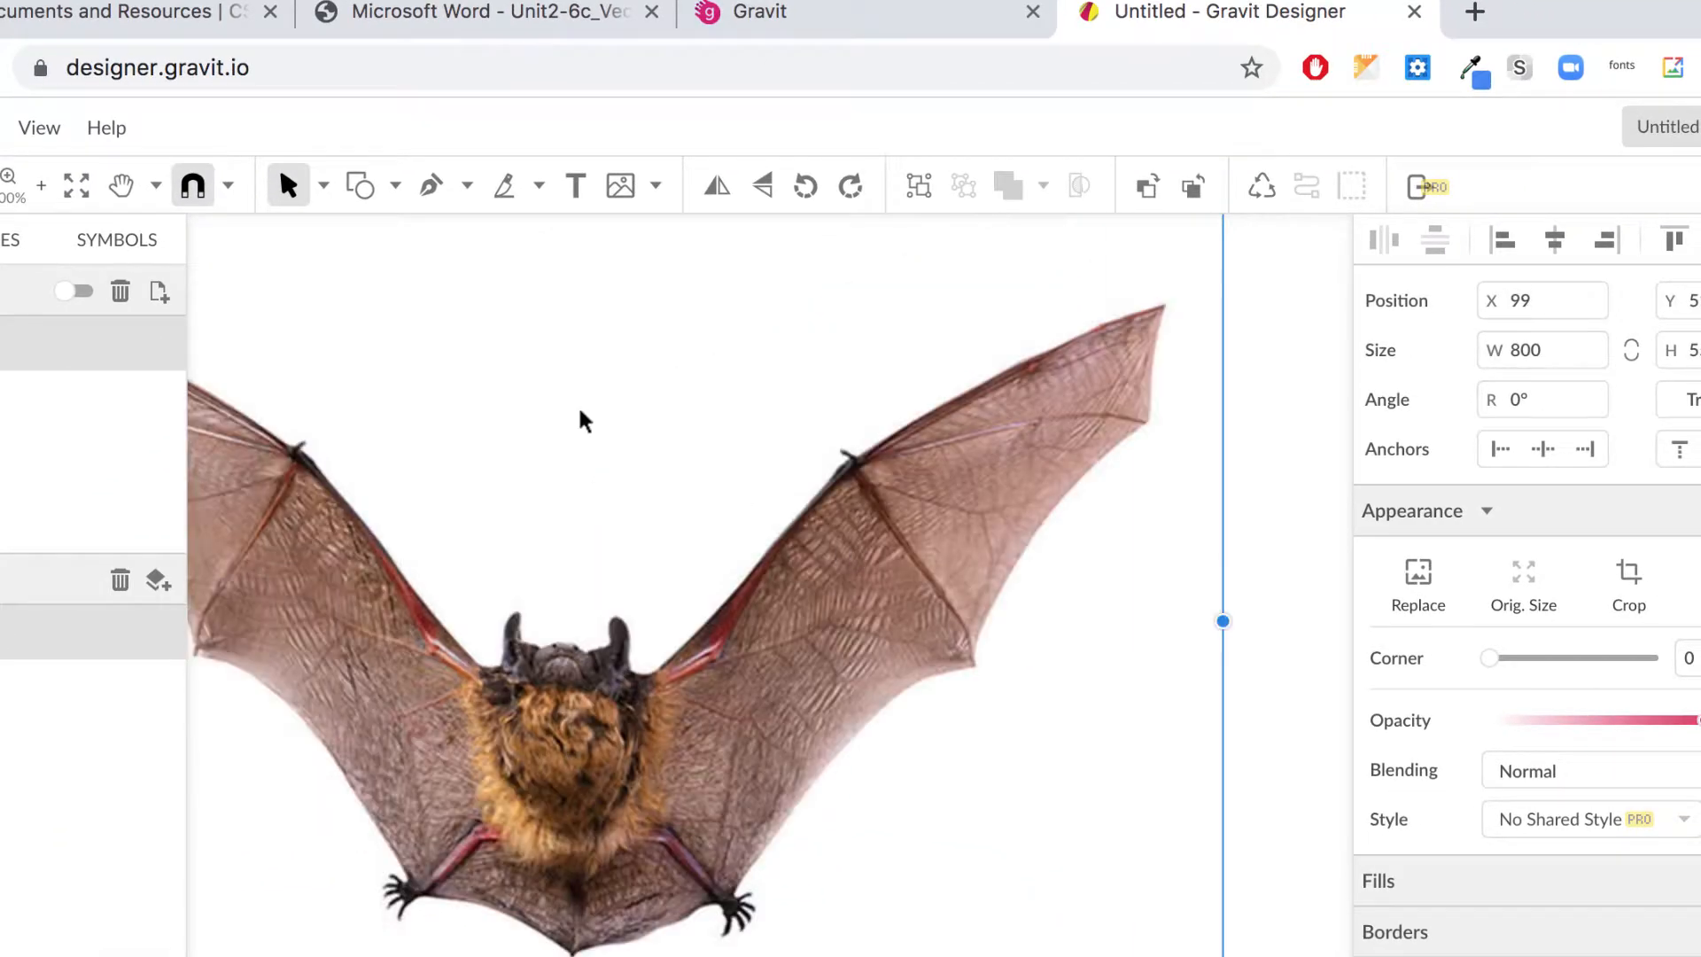
{"action": "left_click_drag", "start_coordinate": [563, 444], "coordinate": [669, 458]}
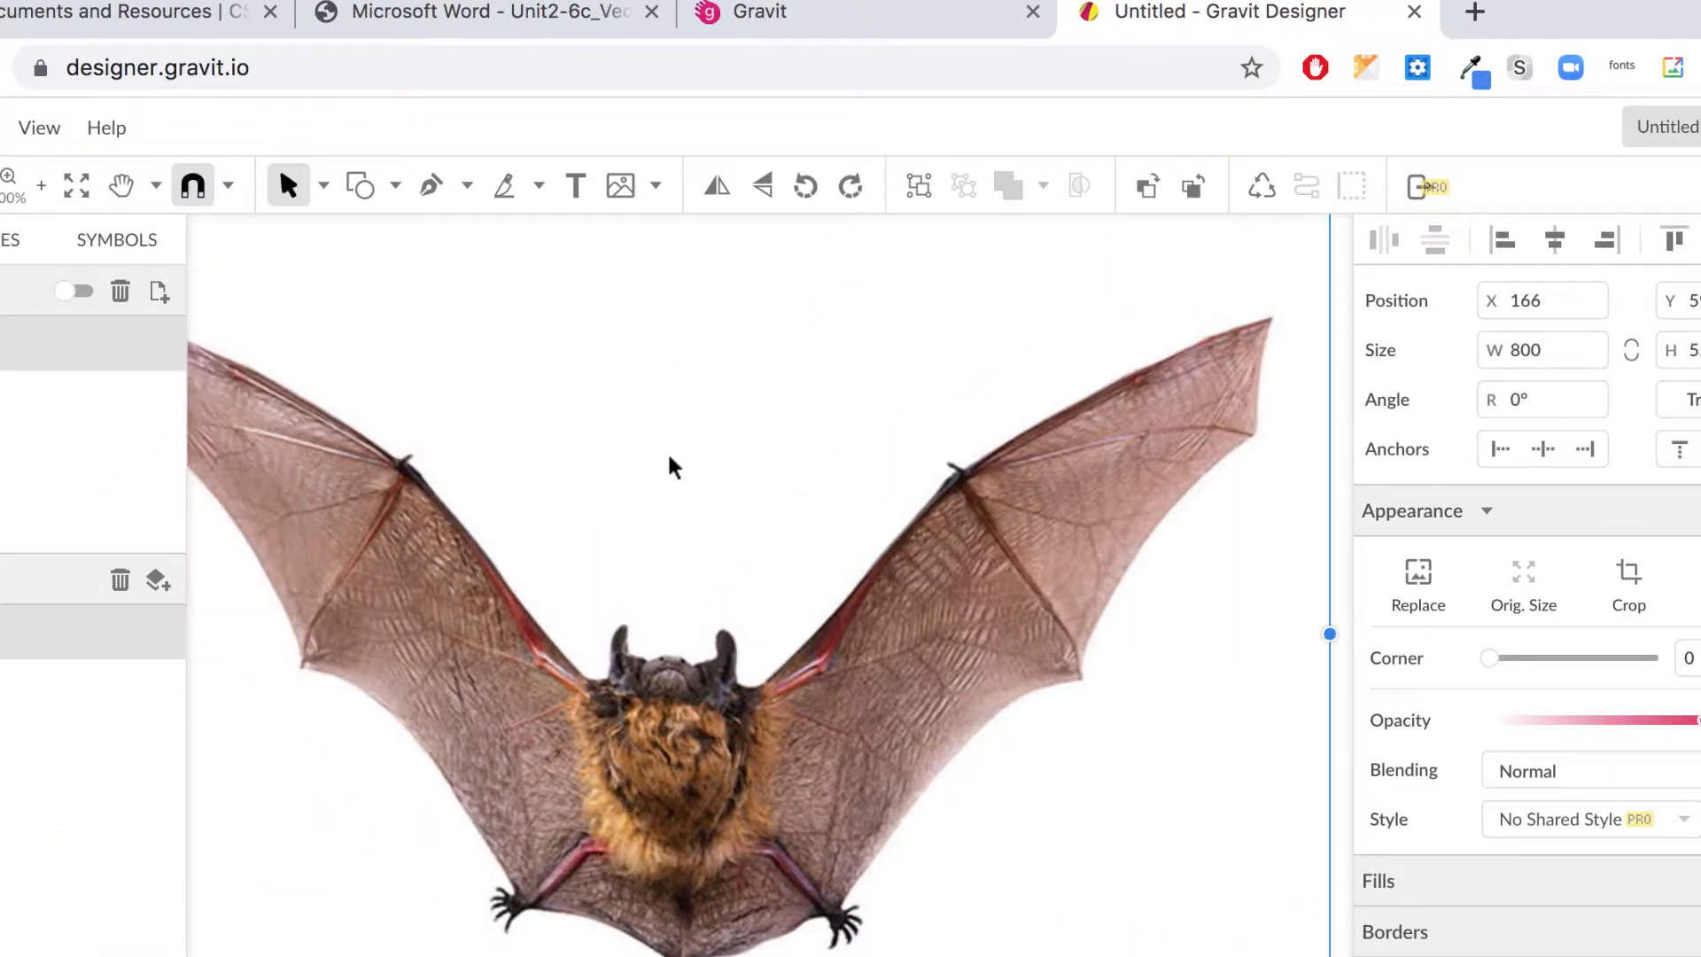
{"action": "scroll", "coordinate": [955, 549], "scroll_direction": "down", "scroll_amount": 3}
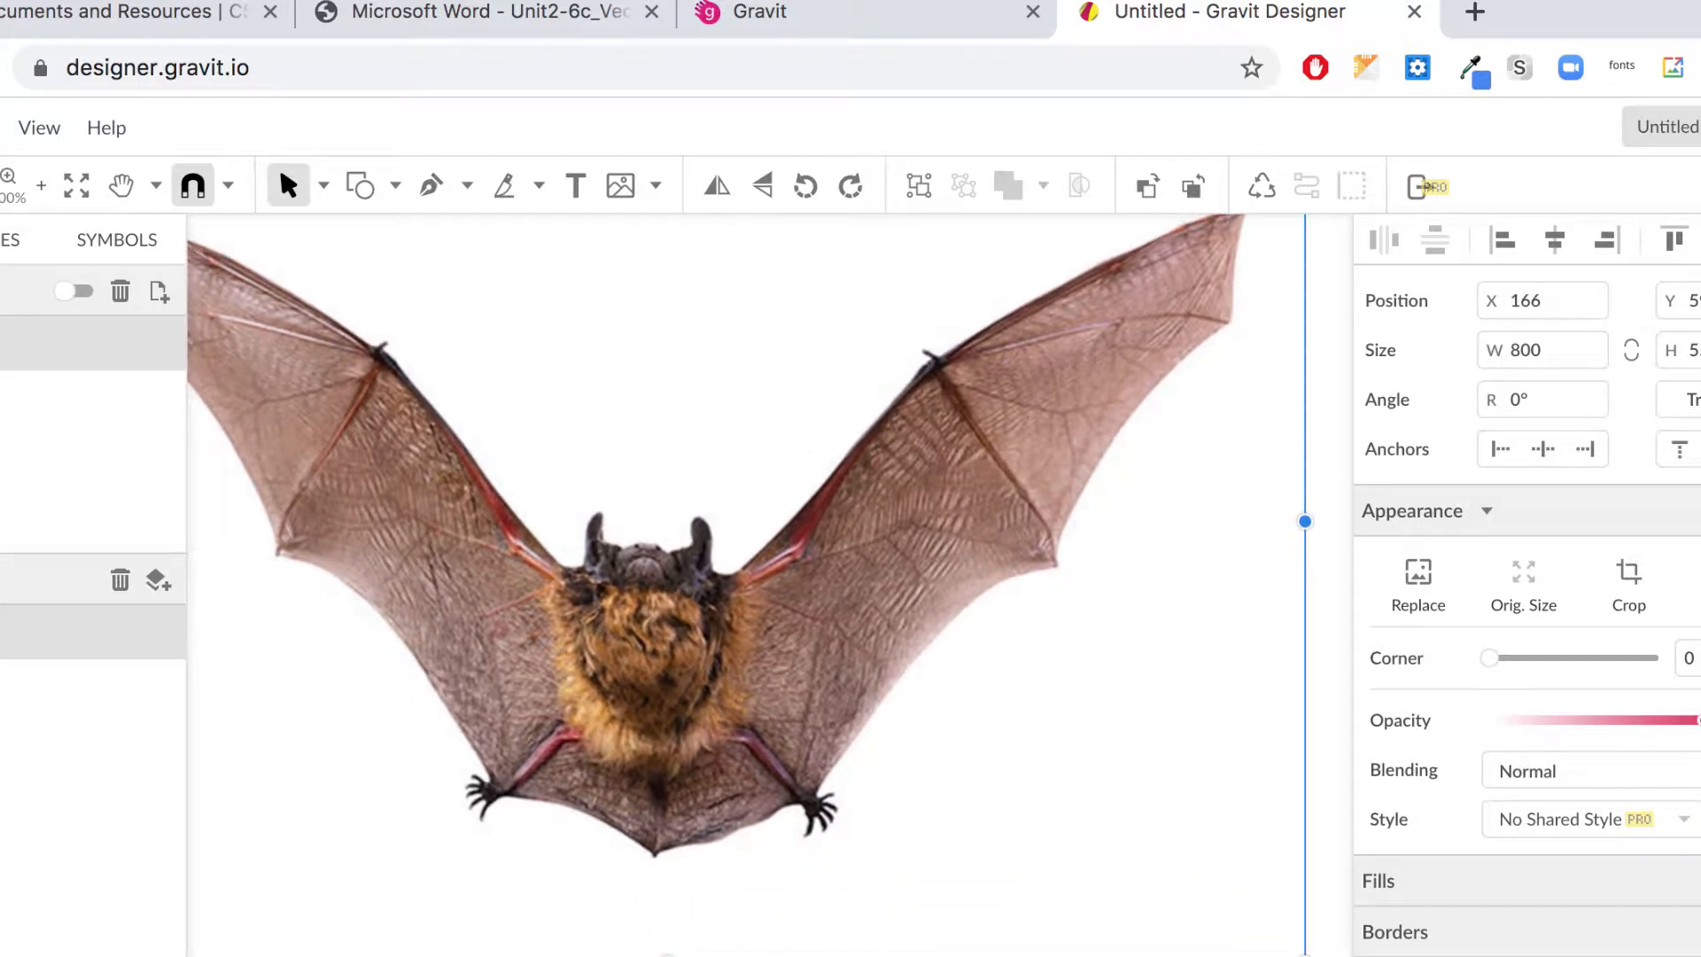
{"action": "left_click_drag", "start_coordinate": [1305, 956], "coordinate": [1166, 868]}
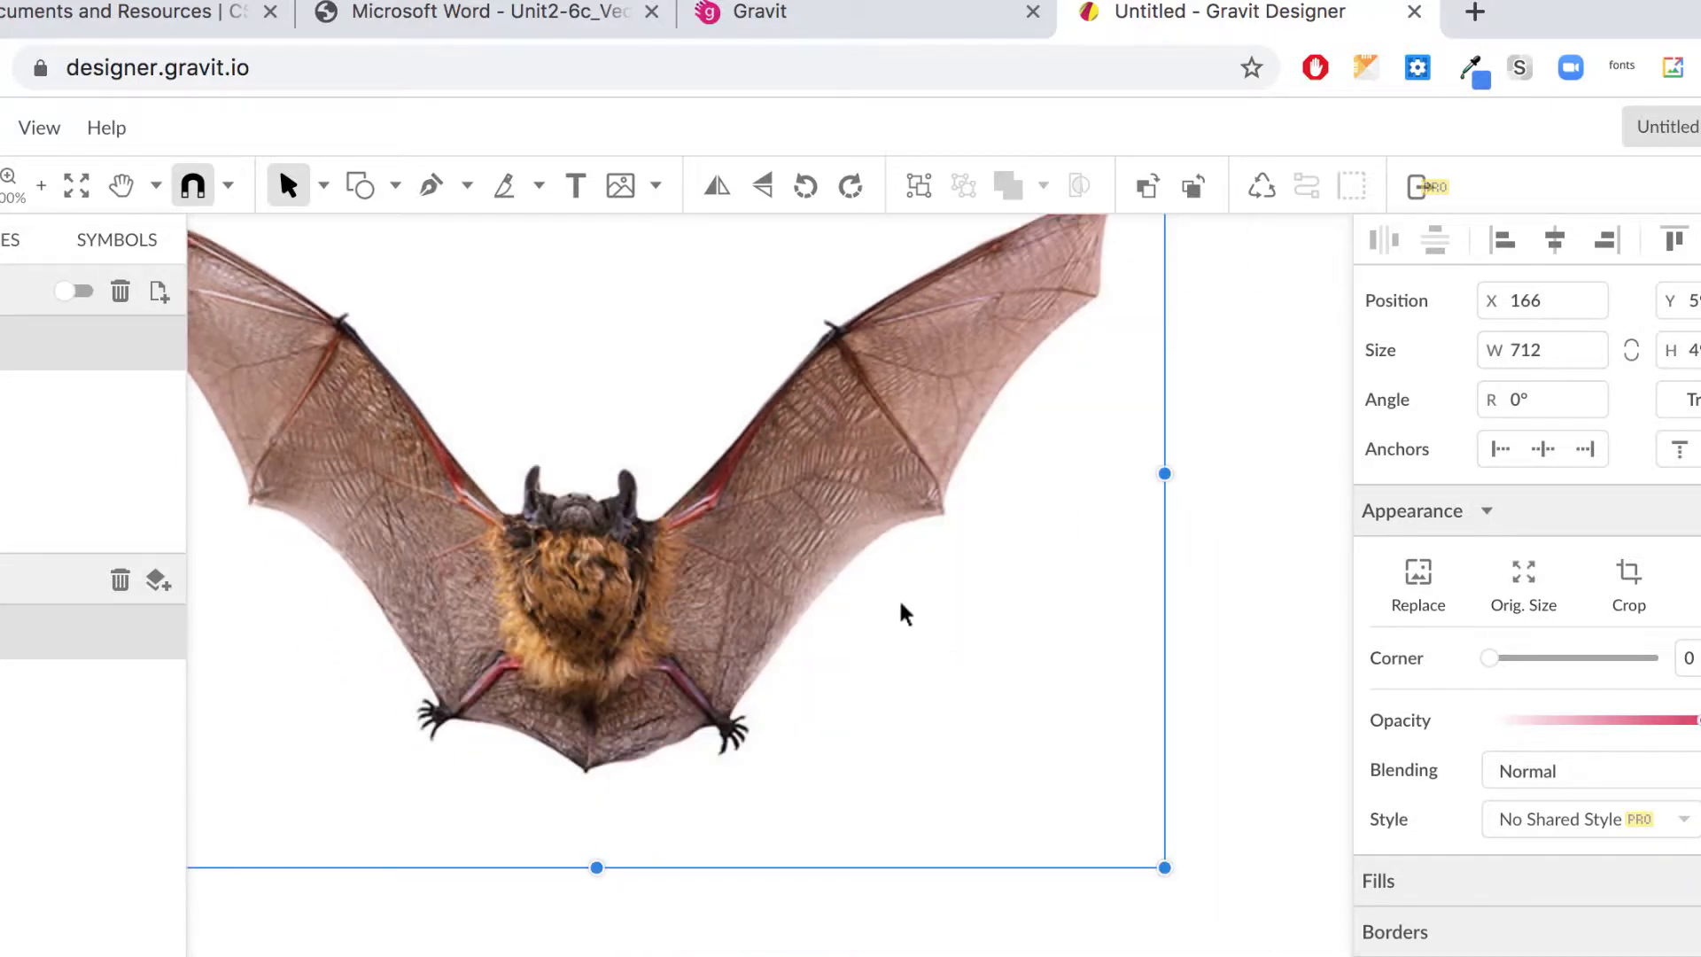
{"action": "left_click_drag", "start_coordinate": [842, 534], "coordinate": [1010, 680]}
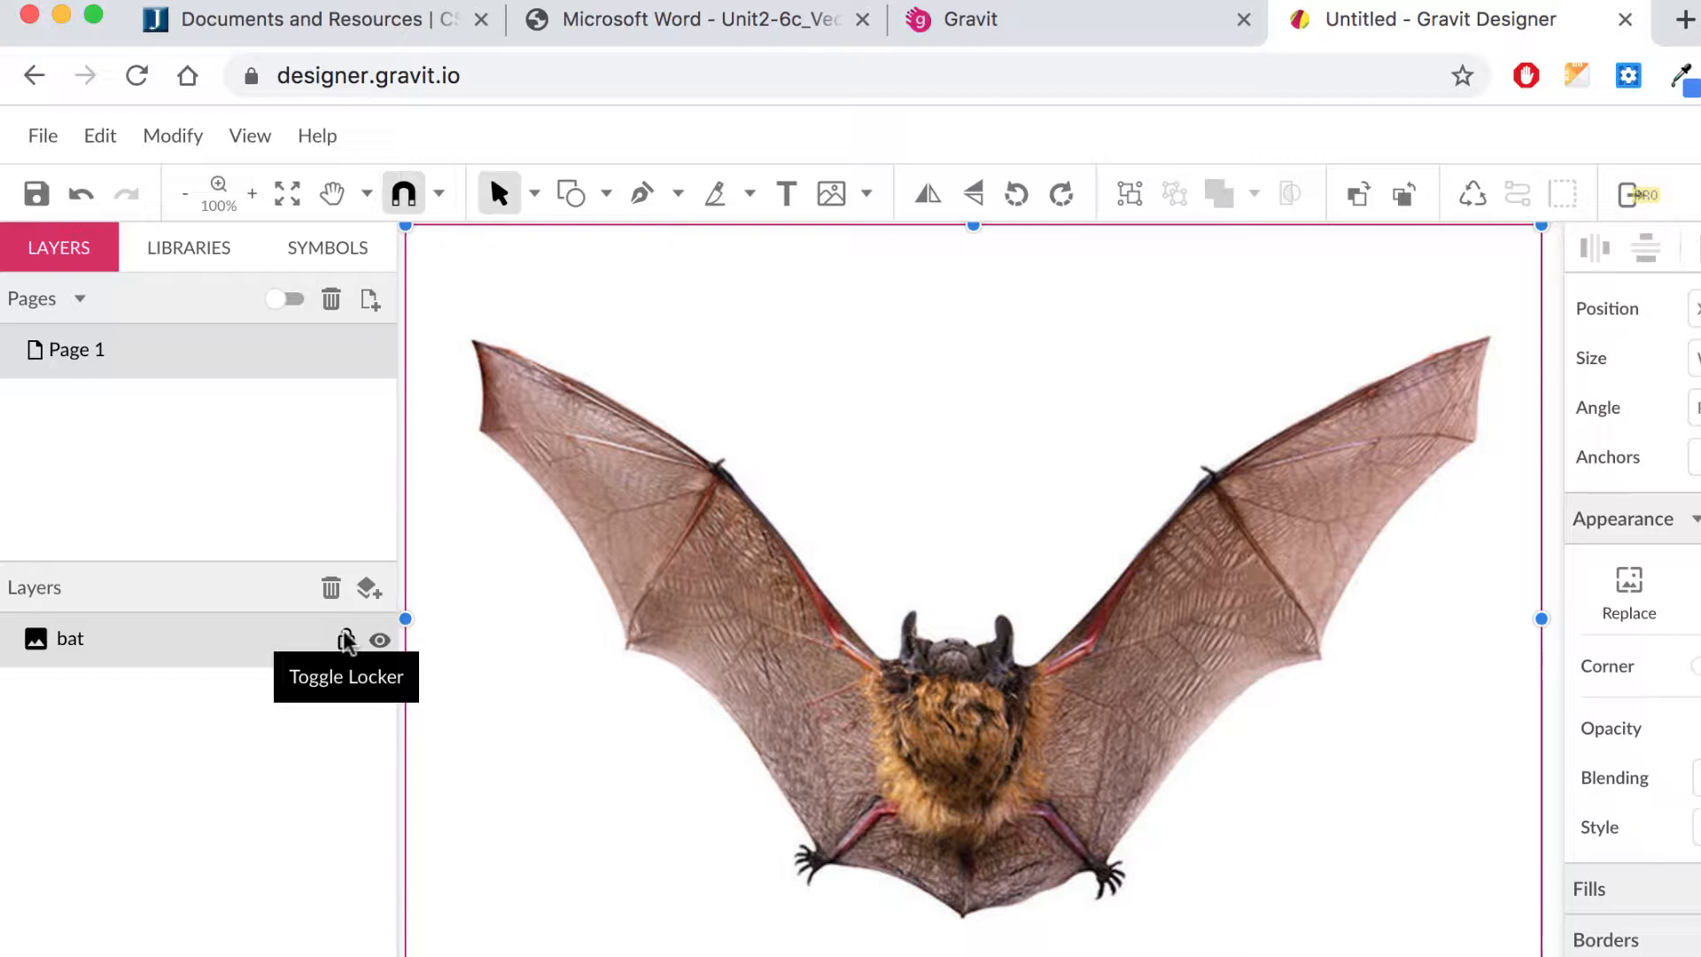
Lock the bat image layer and activate the Pen tool
{"action": "left_click", "coordinate": [346, 640]}
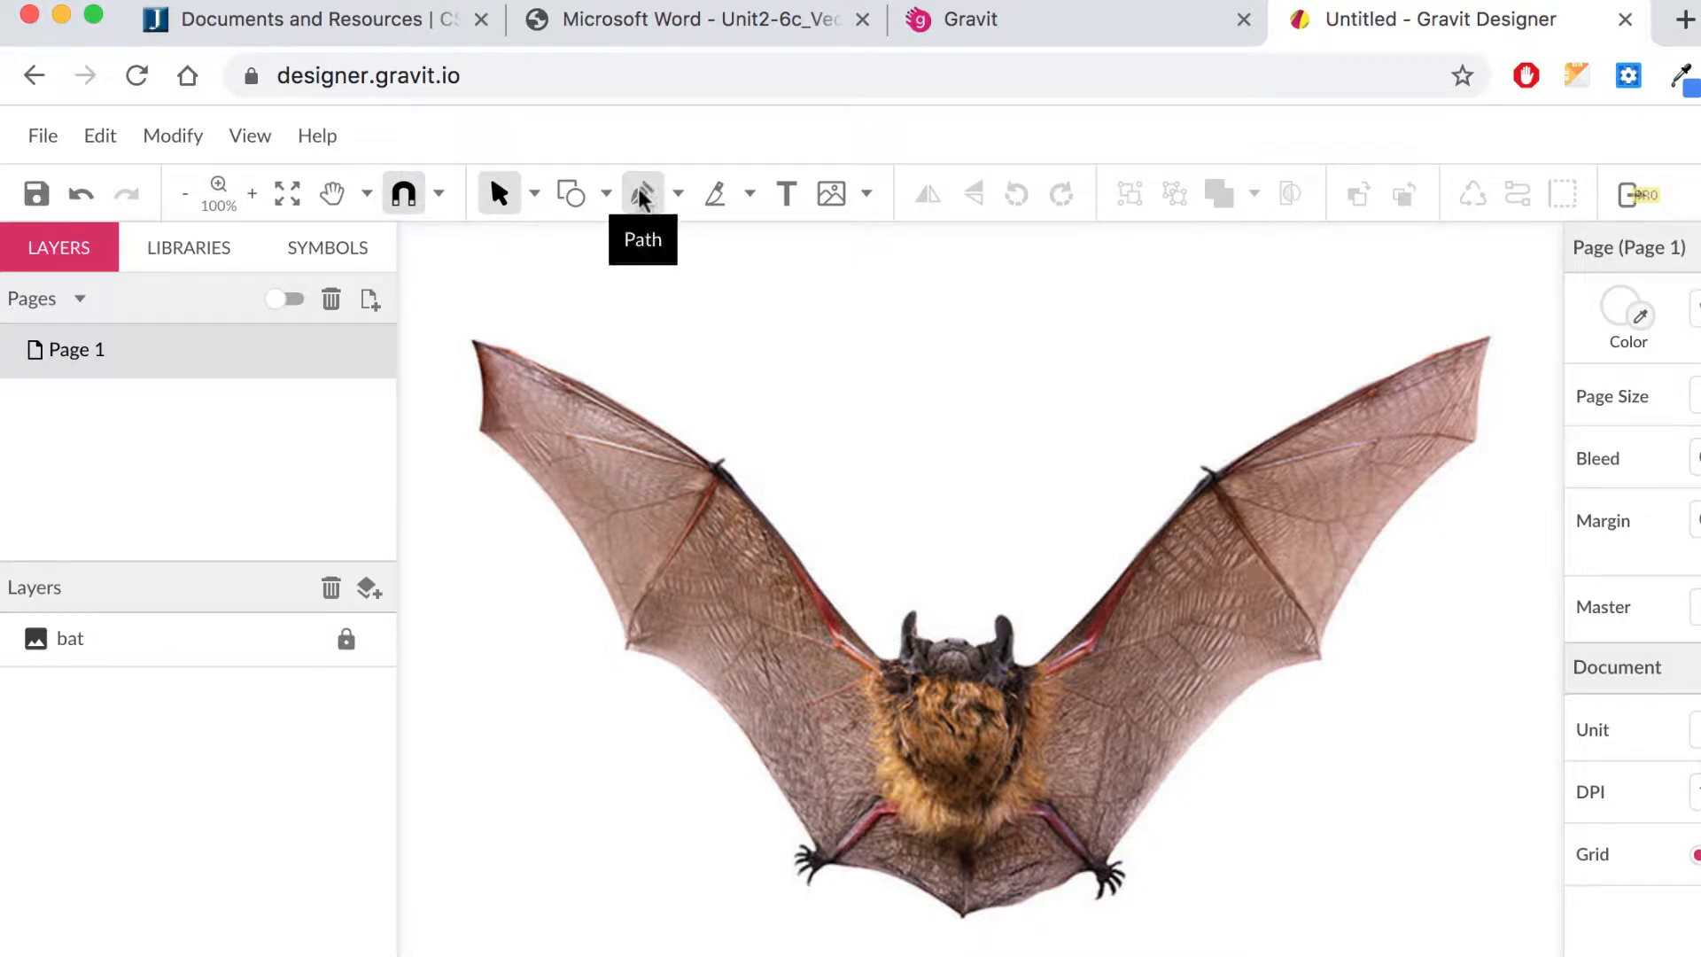
{"action": "left_click", "coordinate": [678, 194]}
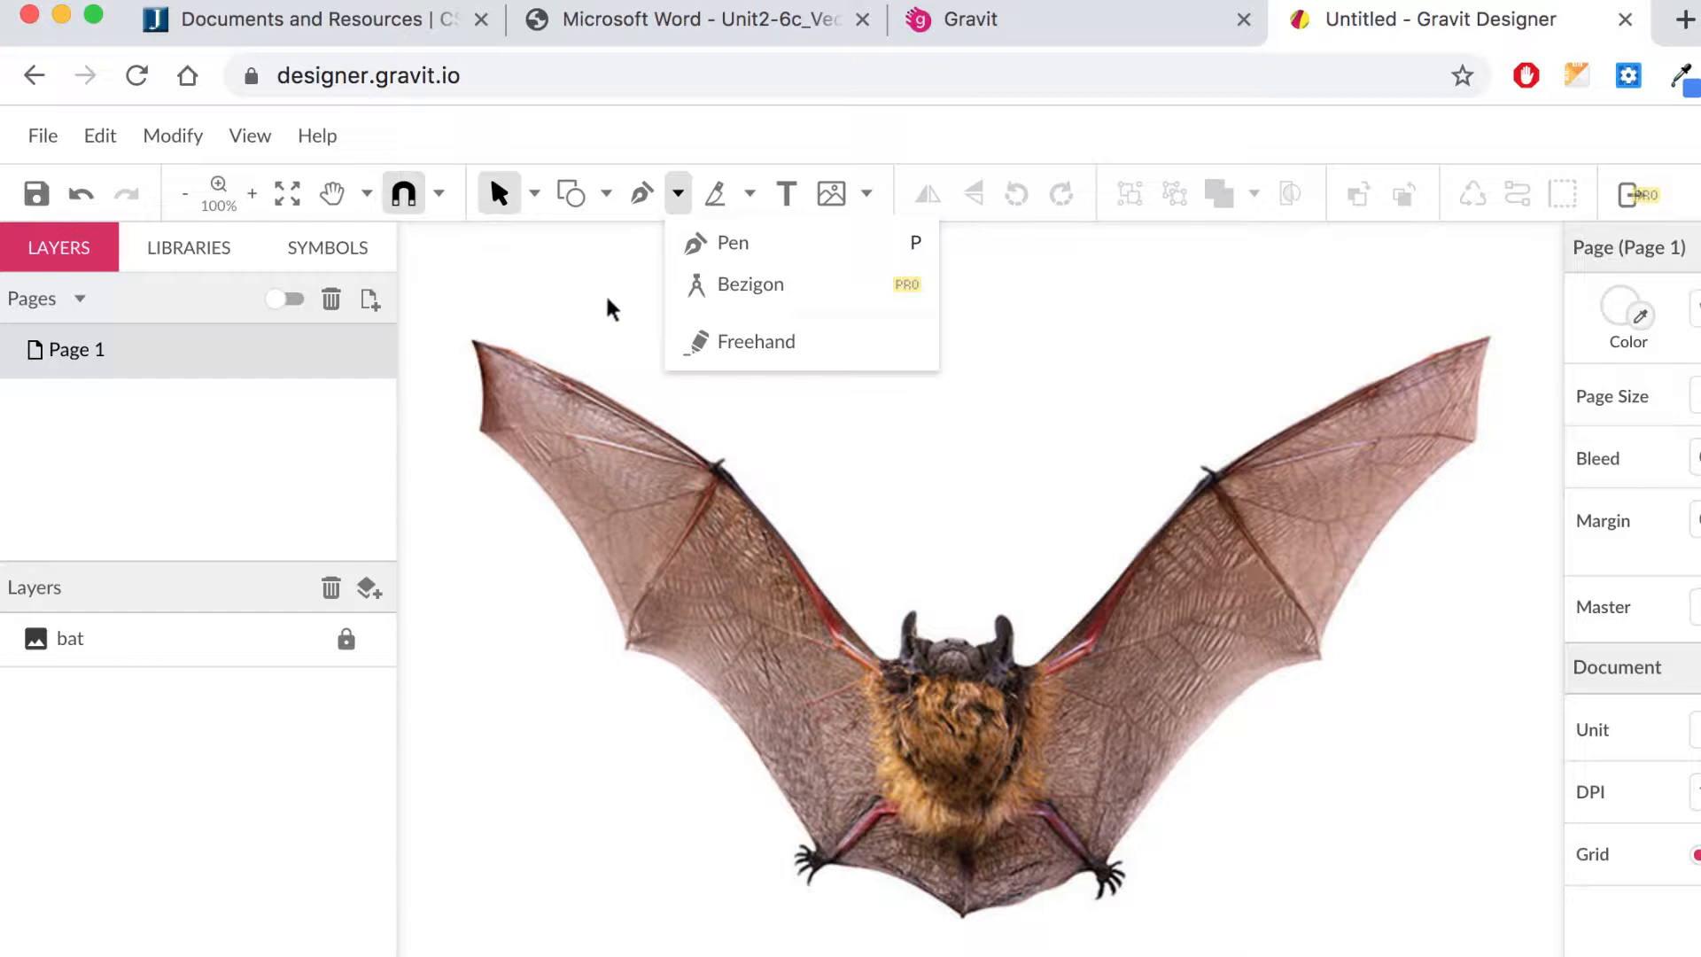
{"action": "left_click", "coordinate": [703, 250]}
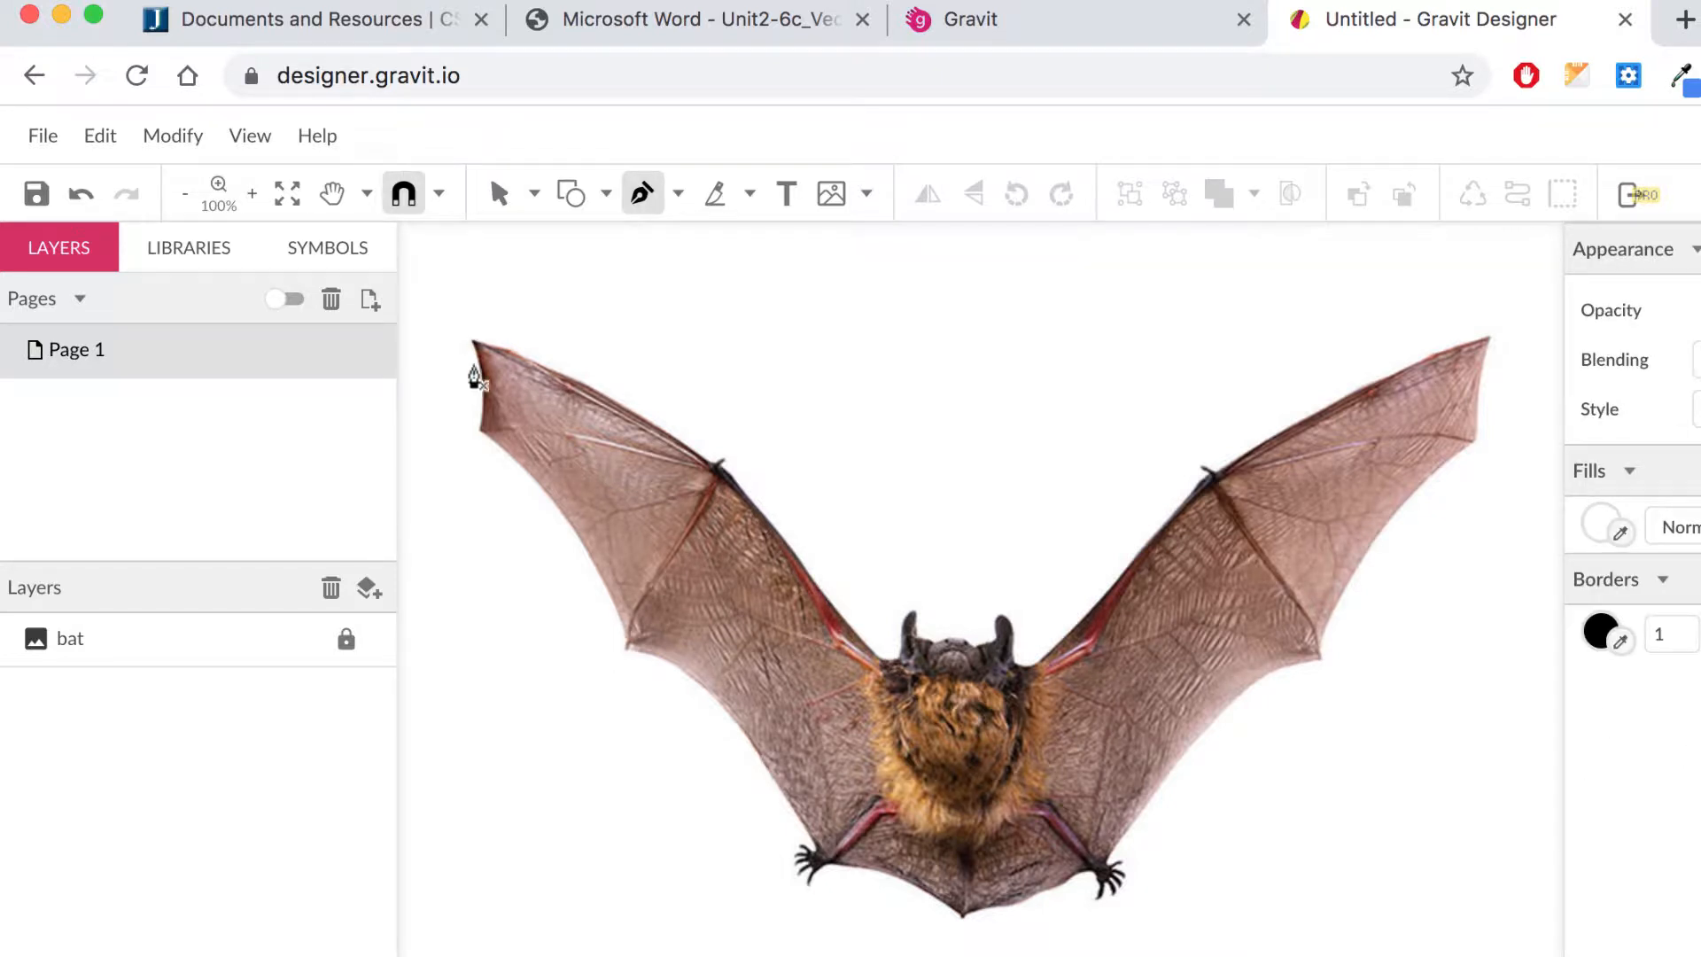
Trace straight path segments from the left wing tip along that wing's upper edge and around the head and both ears
{"action": "left_click", "coordinate": [468, 340]}
{"action": "left_click", "coordinate": [411, 409]}
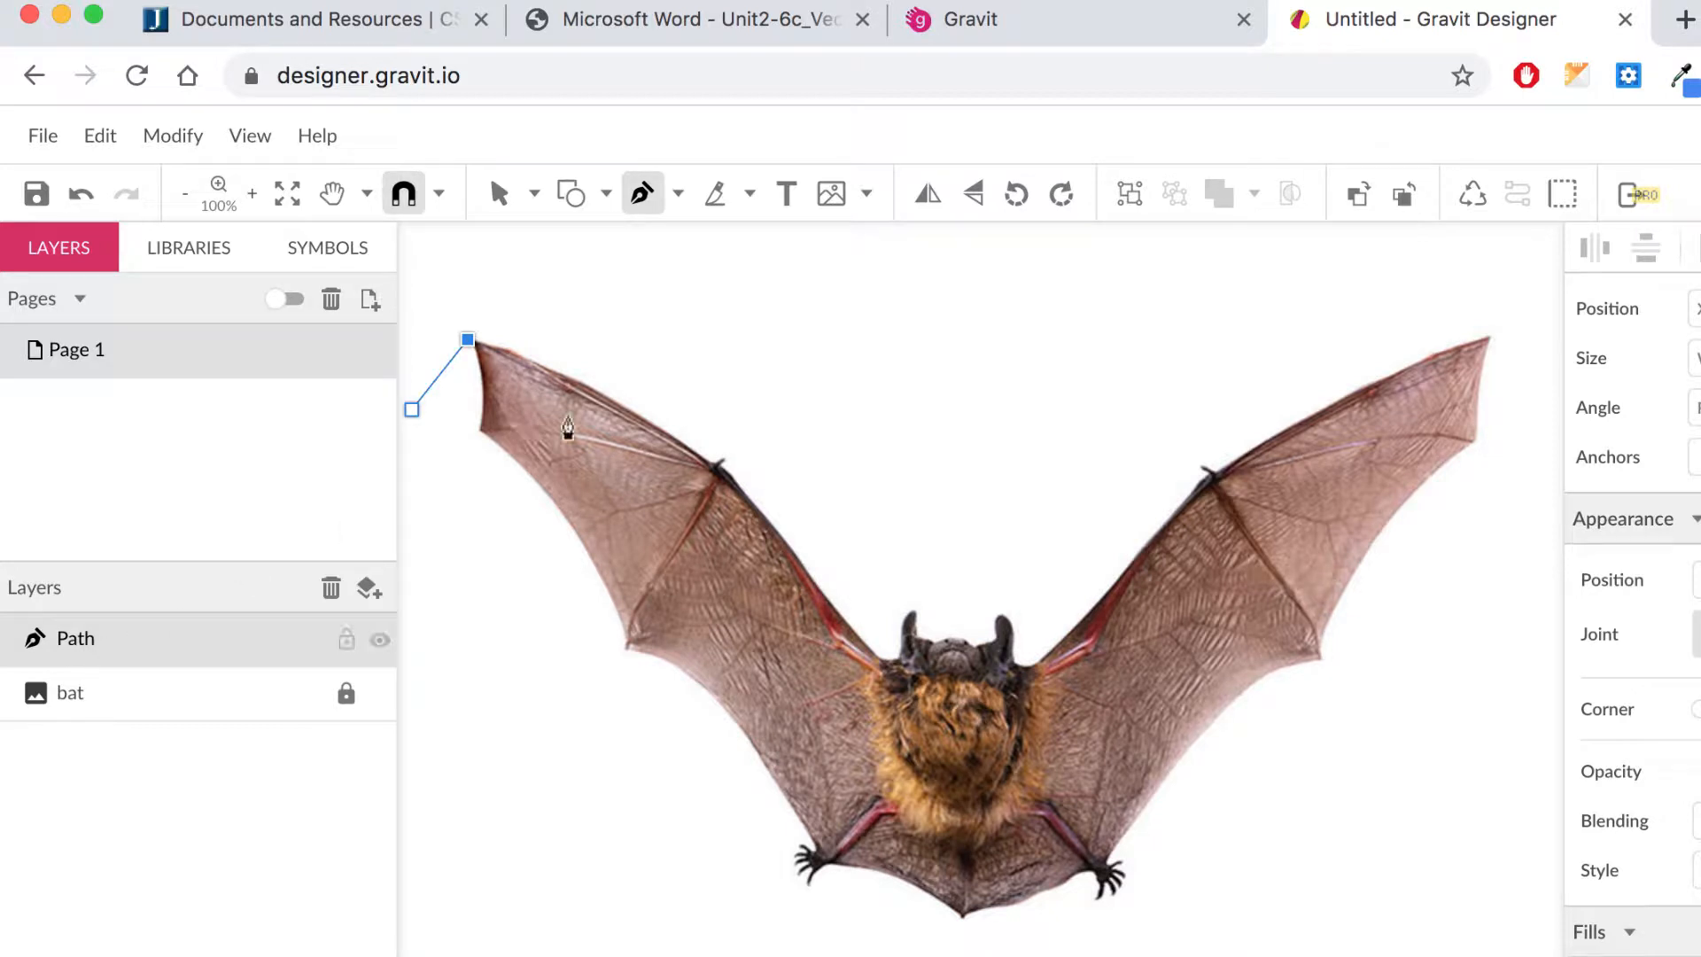
{"action": "key", "text": "BackSpace"}
{"action": "left_click", "coordinate": [698, 379]}
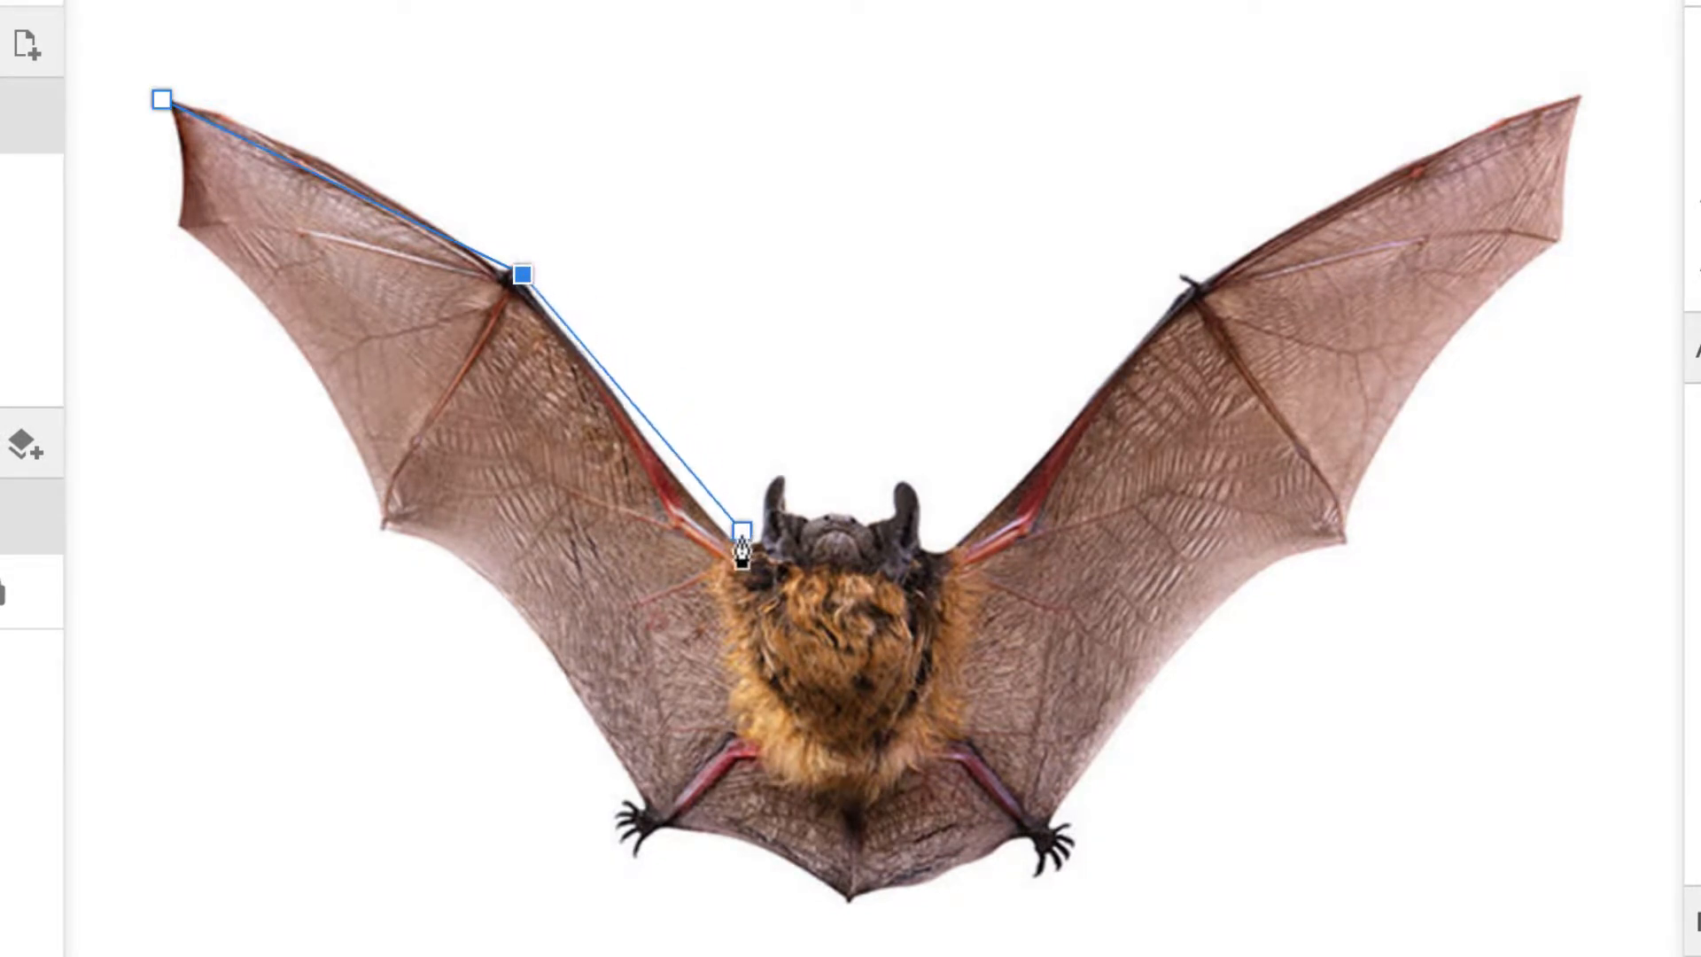
{"action": "left_click_drag", "start_coordinate": [731, 547], "coordinate": [893, 458]}
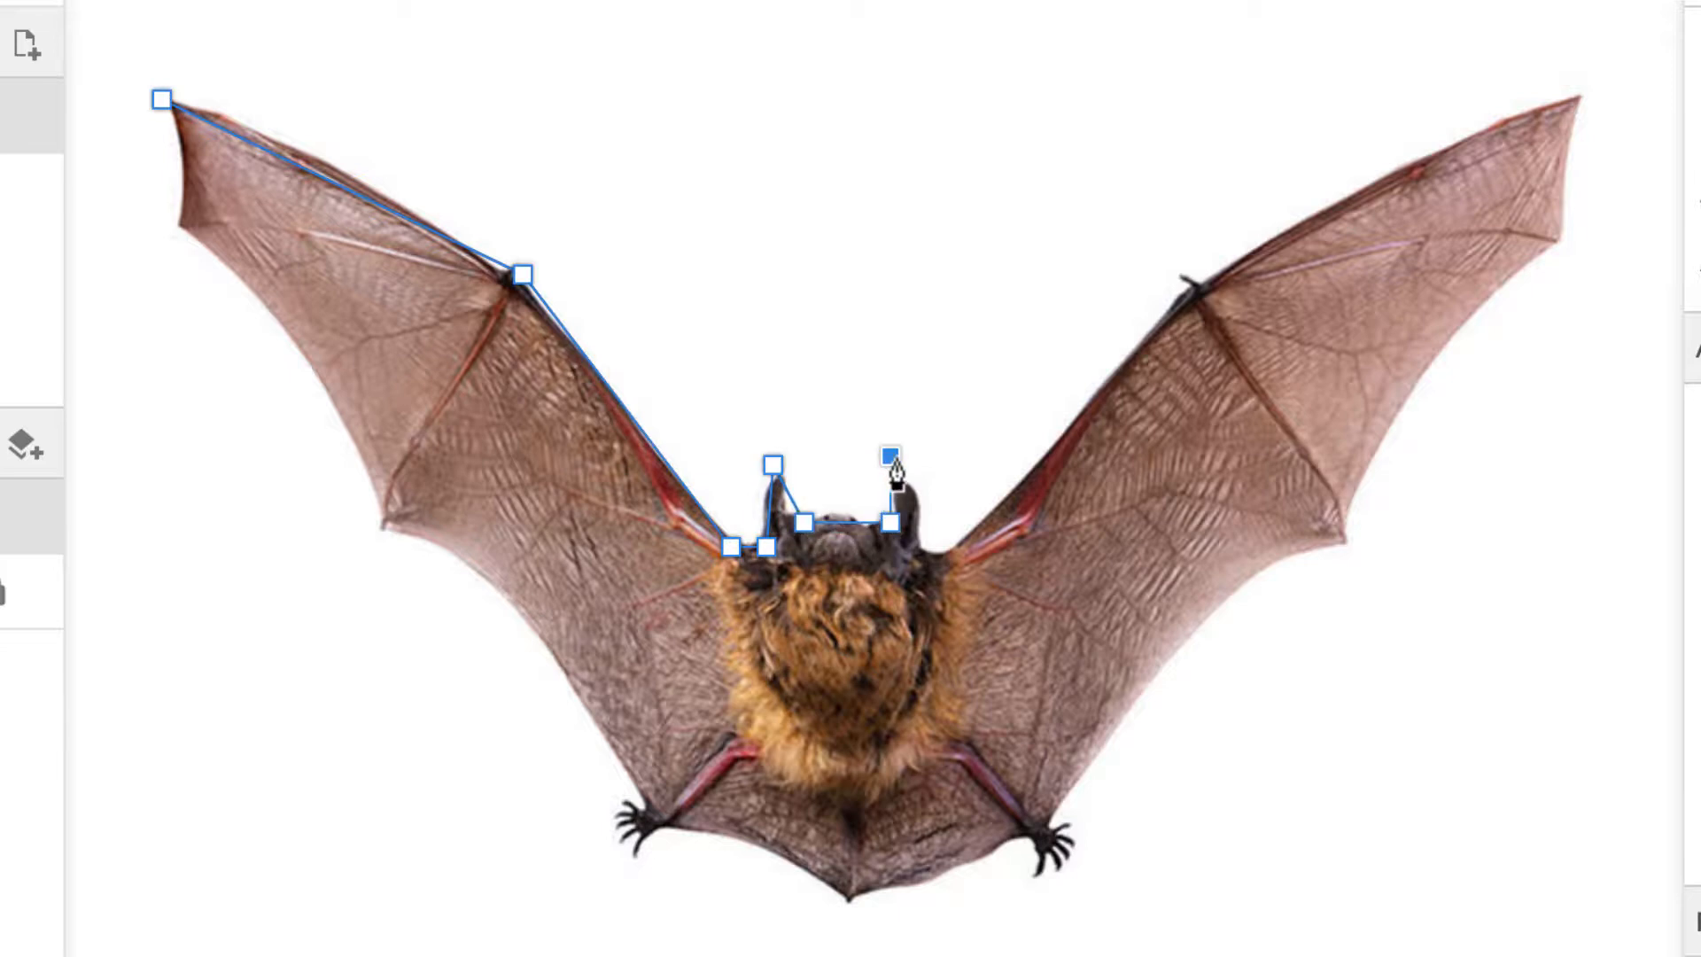
{"action": "left_click_drag", "start_coordinate": [932, 547], "coordinate": [963, 548]}
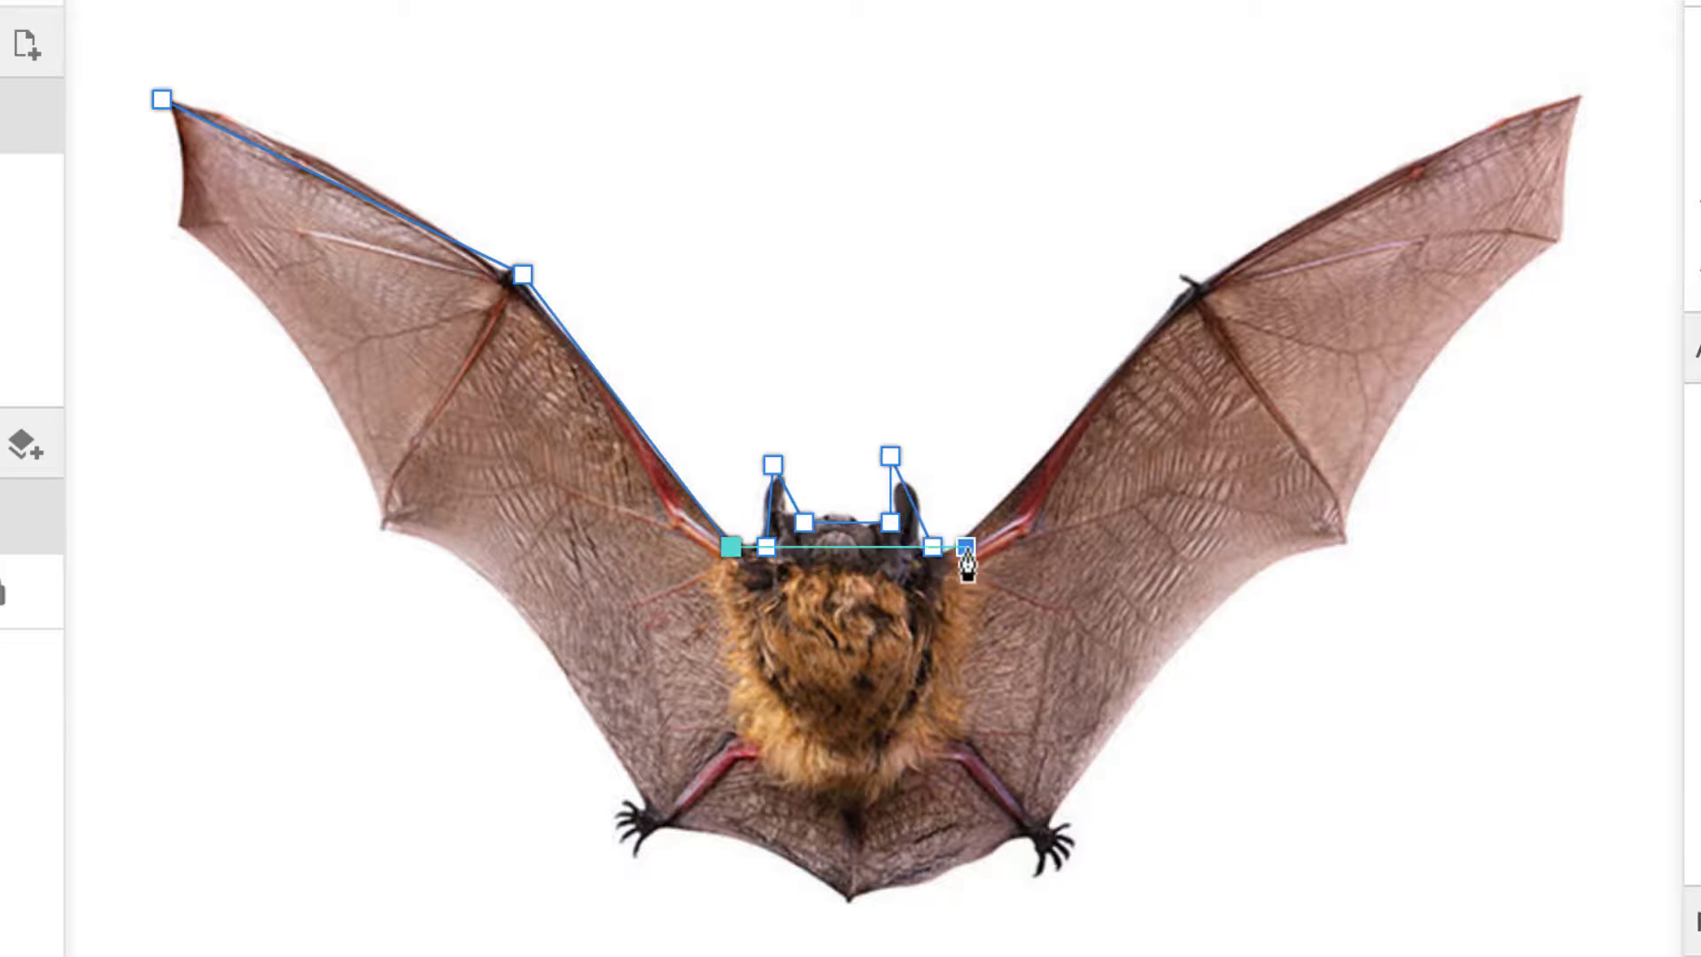
Continue the straight-segment path around the right wing, through its joint and tip to its lower outer corner
{"action": "left_click", "coordinate": [1190, 295]}
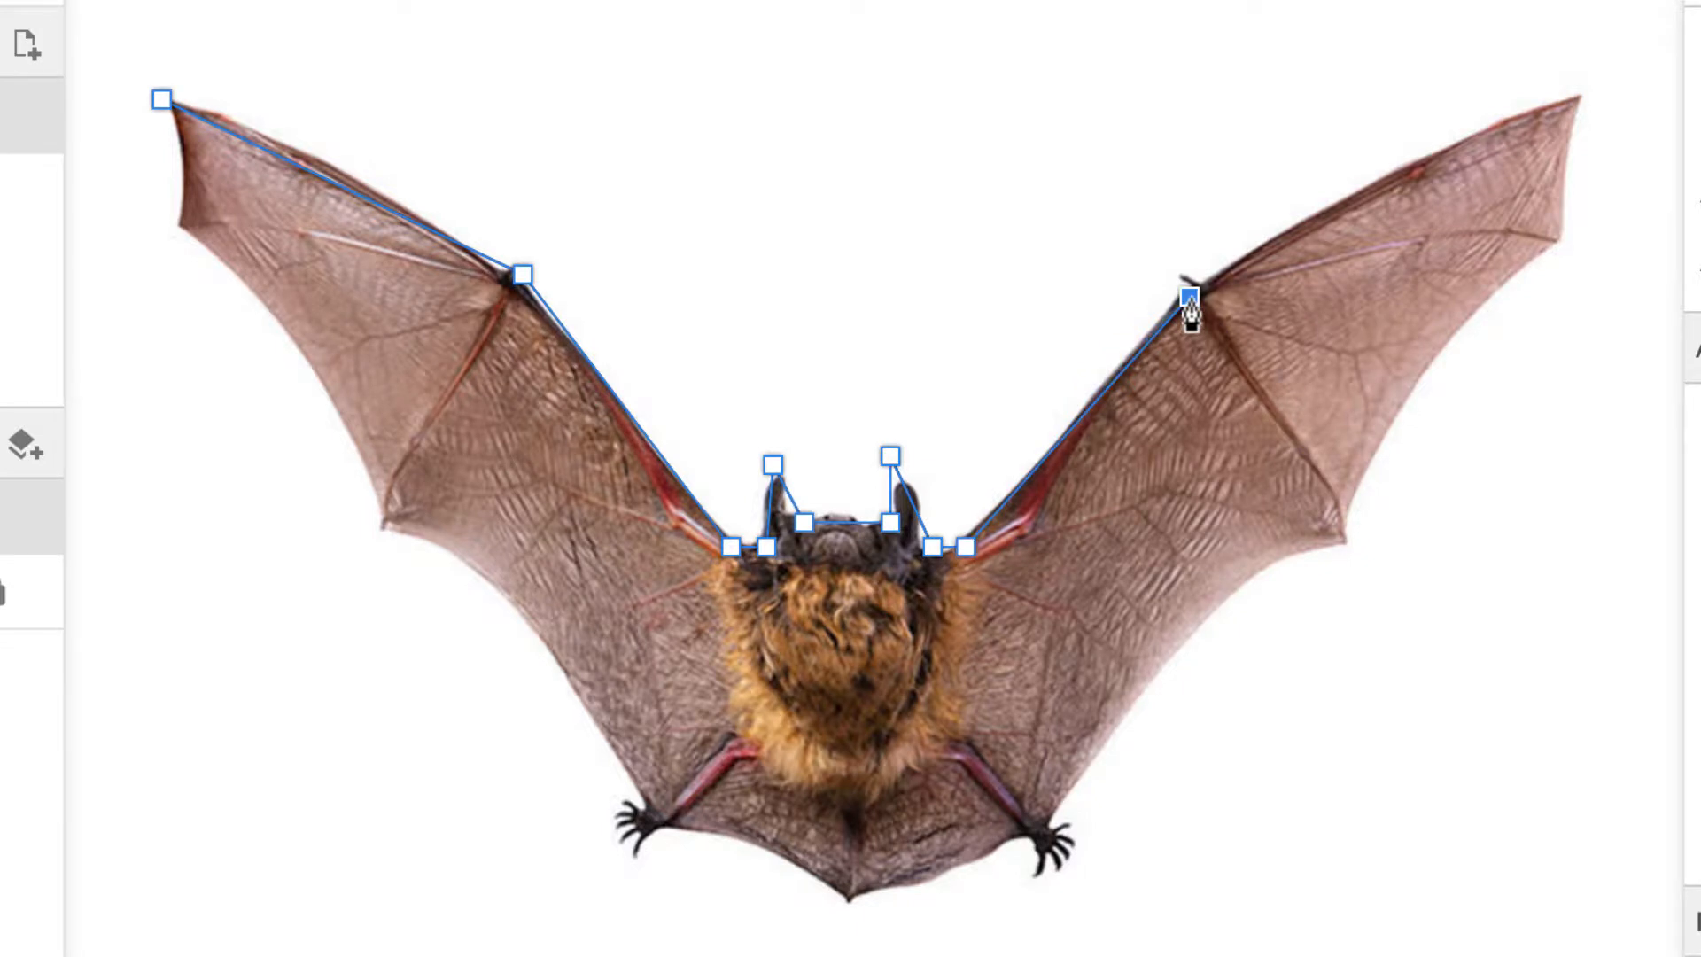
{"action": "left_click_drag", "start_coordinate": [1585, 92], "coordinate": [1568, 154]}
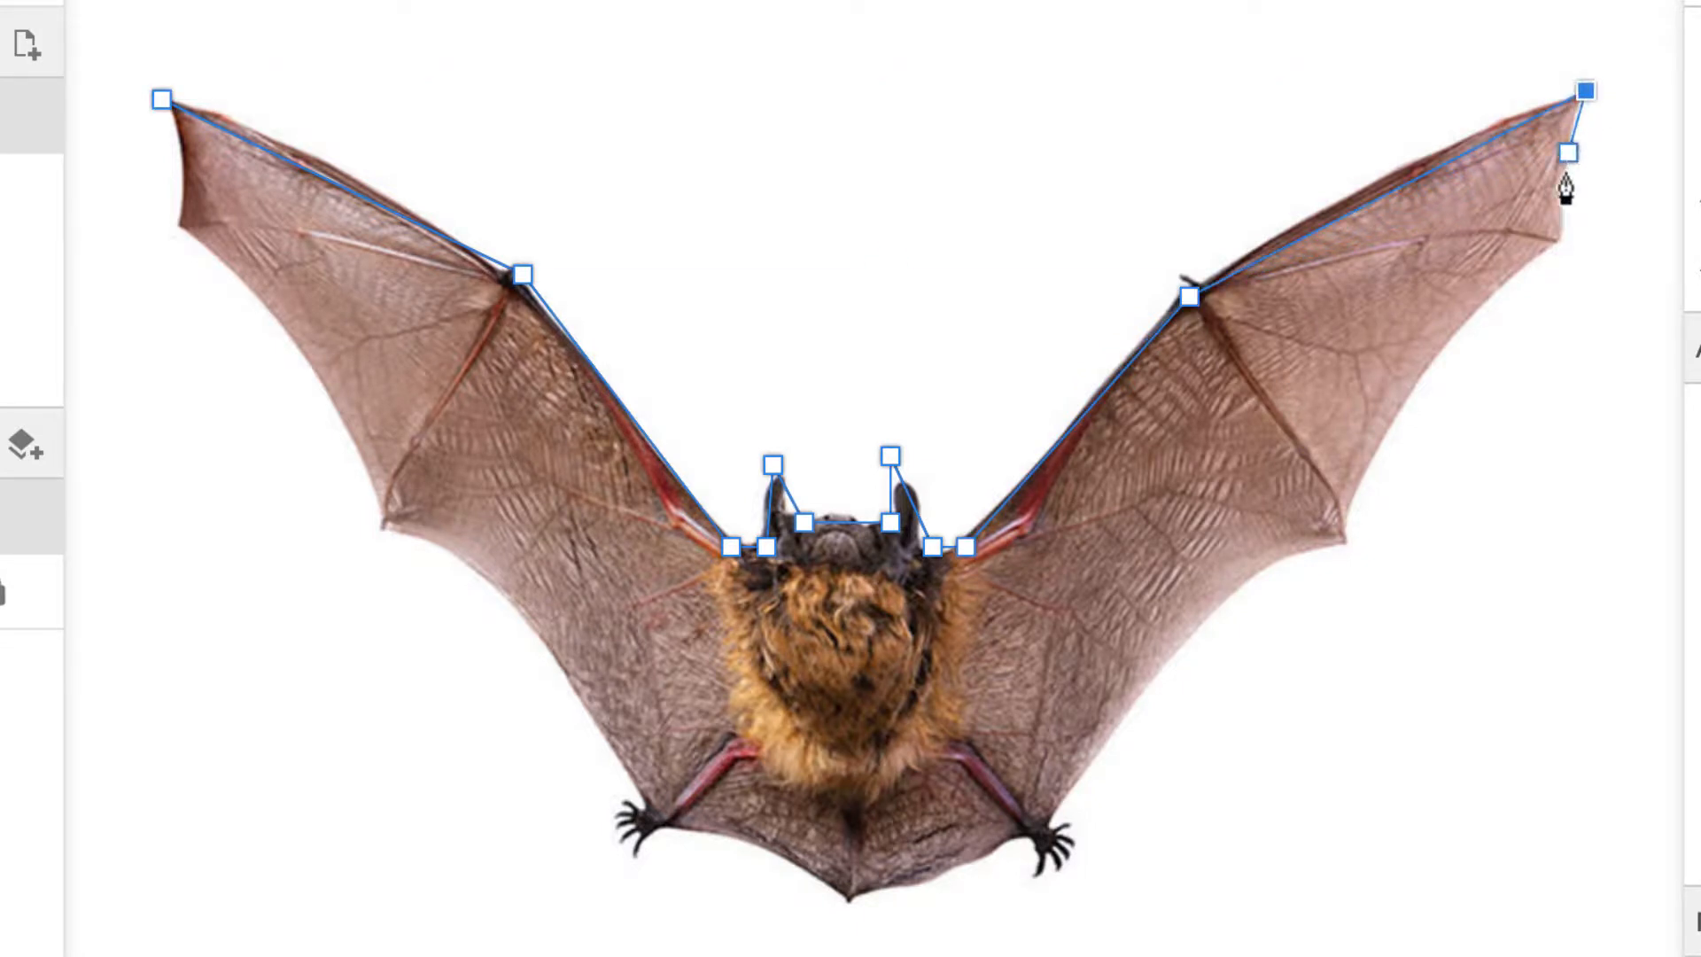
{"action": "left_click_drag", "start_coordinate": [1569, 238], "coordinate": [1403, 483]}
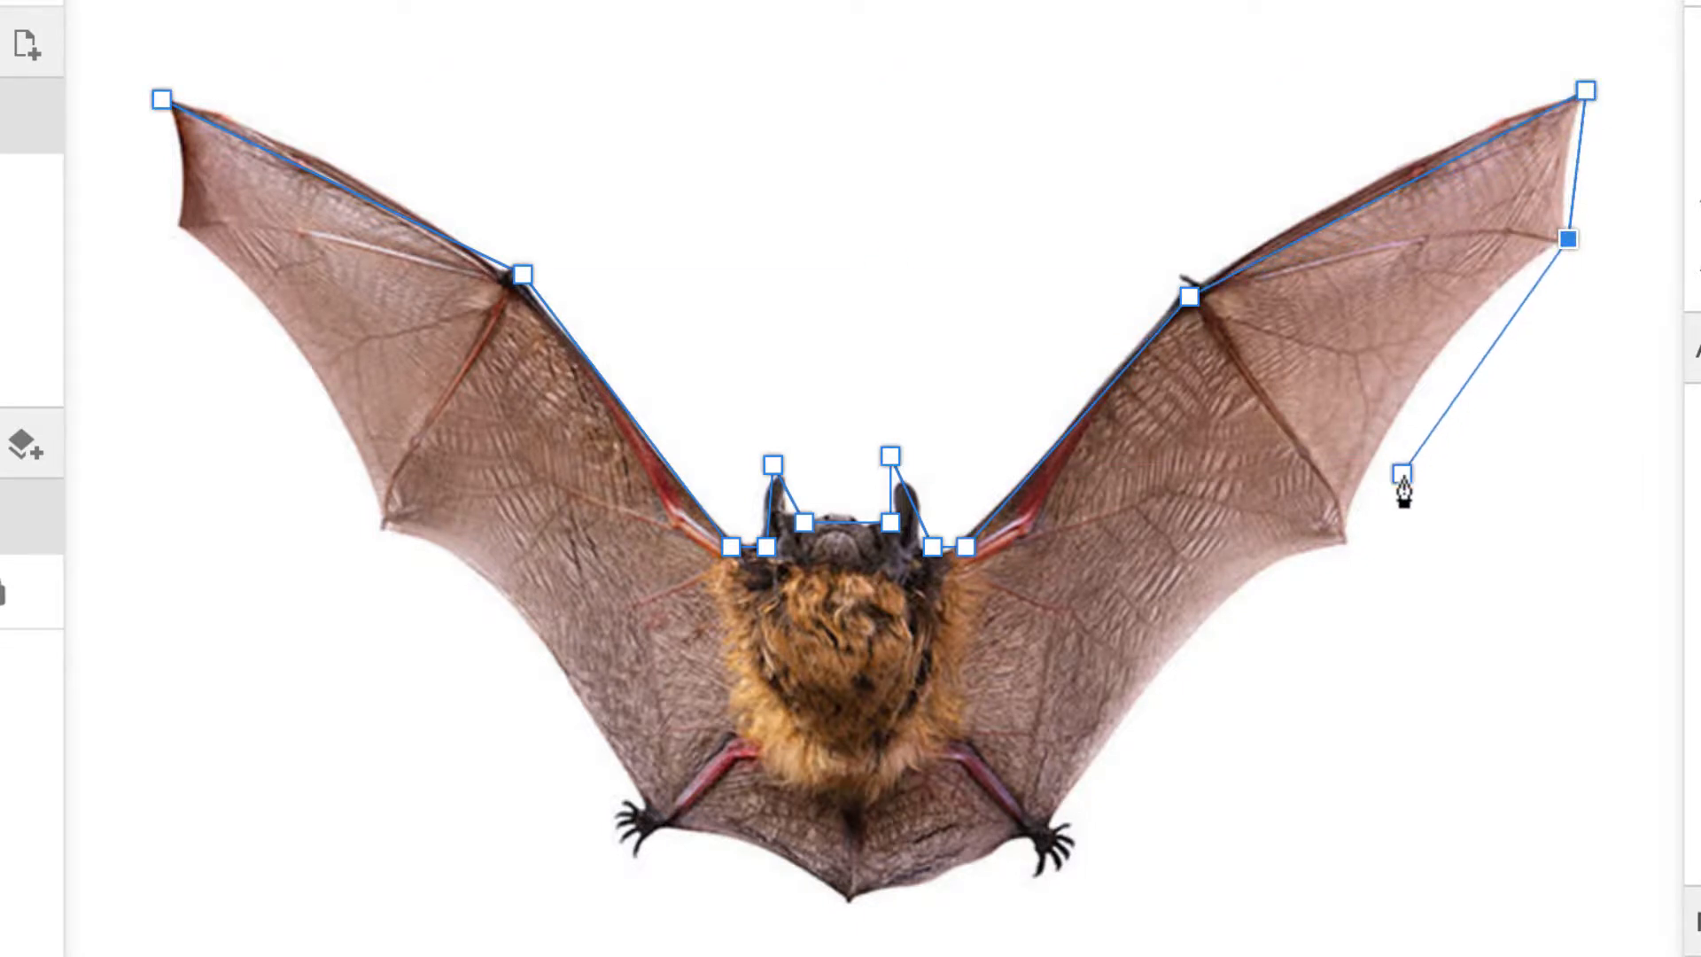
{"action": "left_click", "coordinate": [1344, 547]}
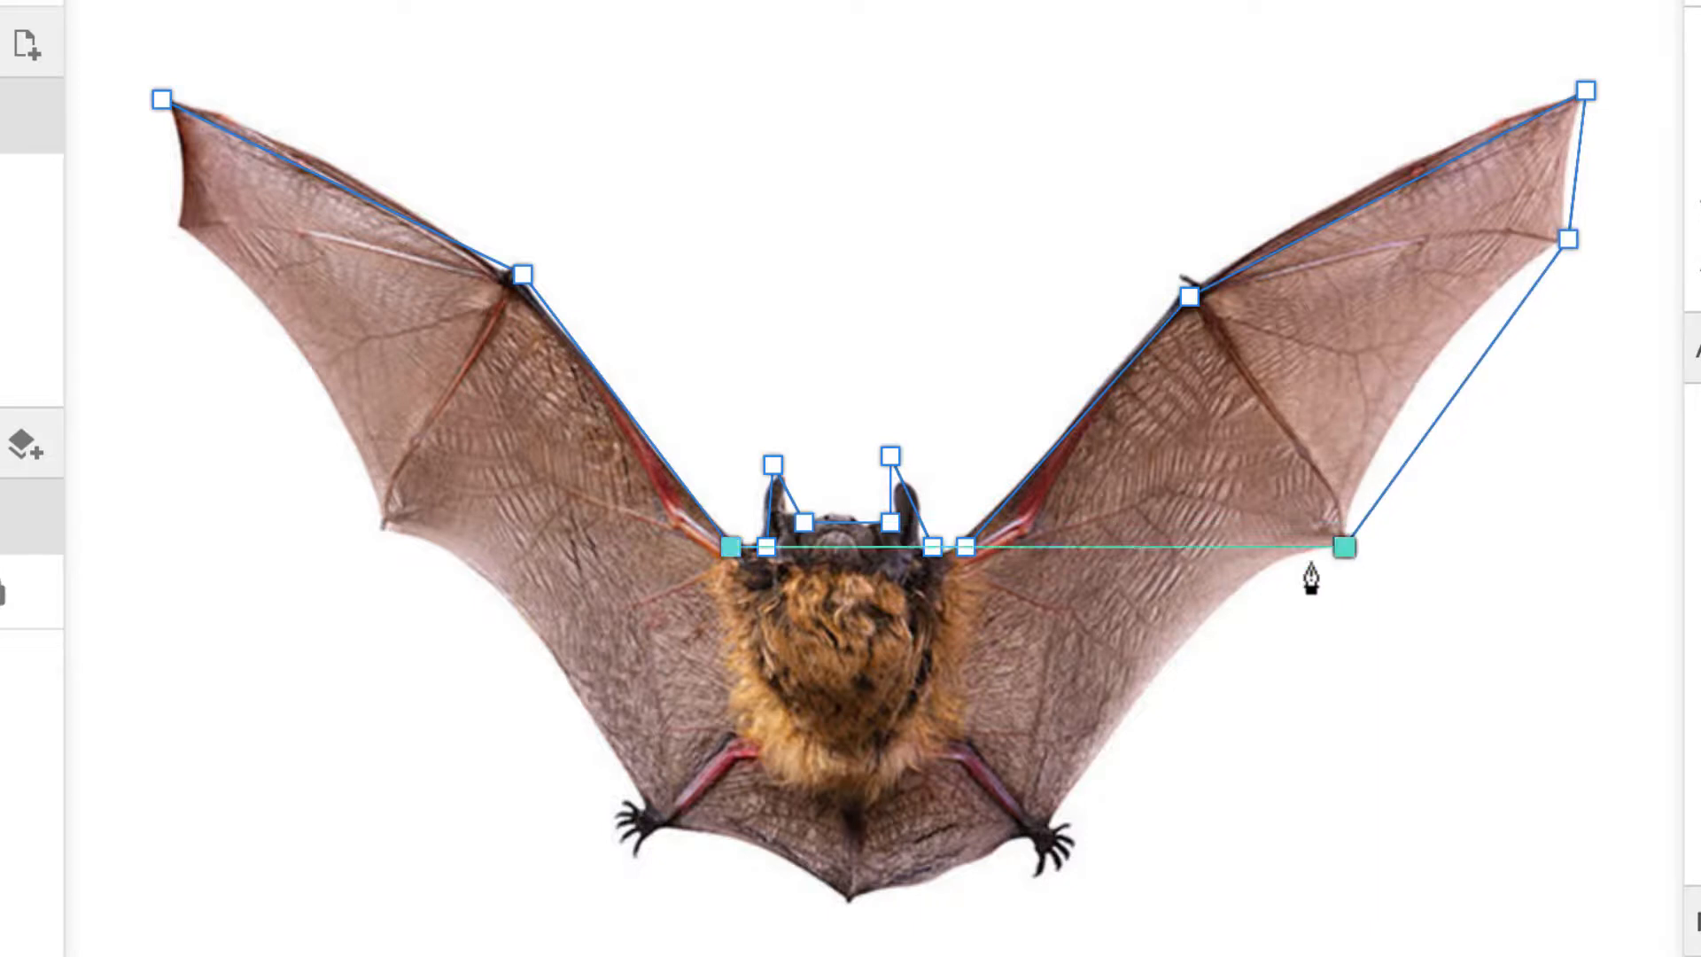
Trace past both feet and the tail point, up the left wing's outer edge, and close the path at its starting point
{"action": "left_click", "coordinate": [1041, 831]}
{"action": "left_click", "coordinate": [842, 893]}
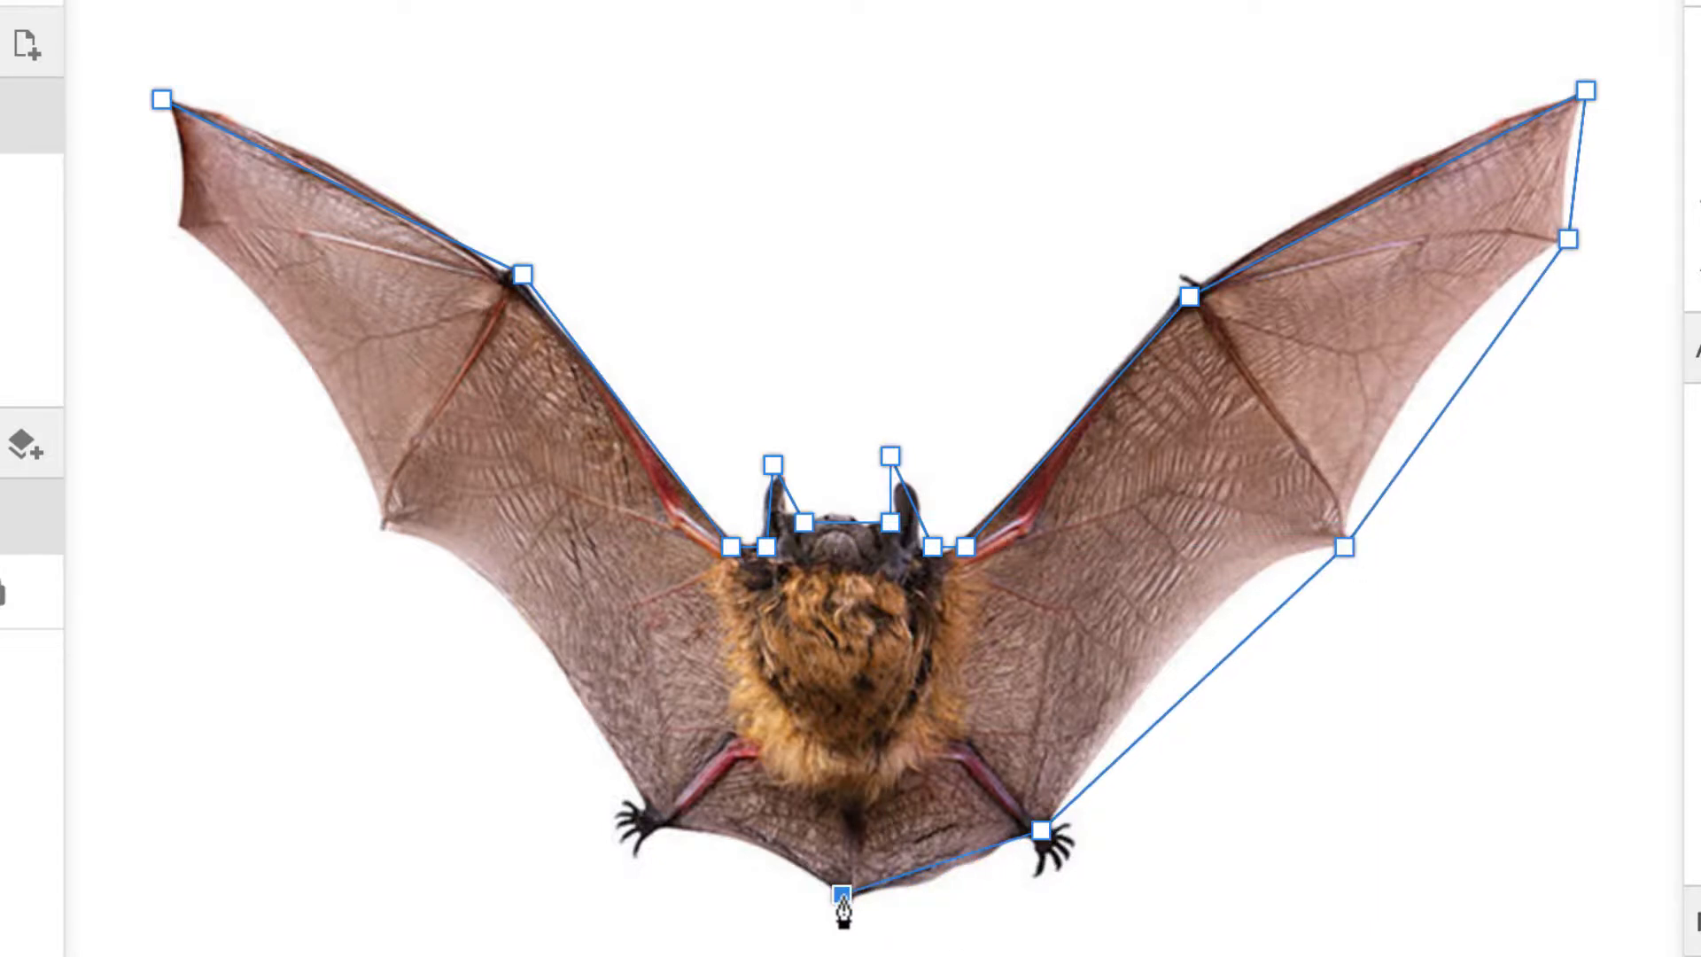
{"action": "left_click", "coordinate": [649, 821]}
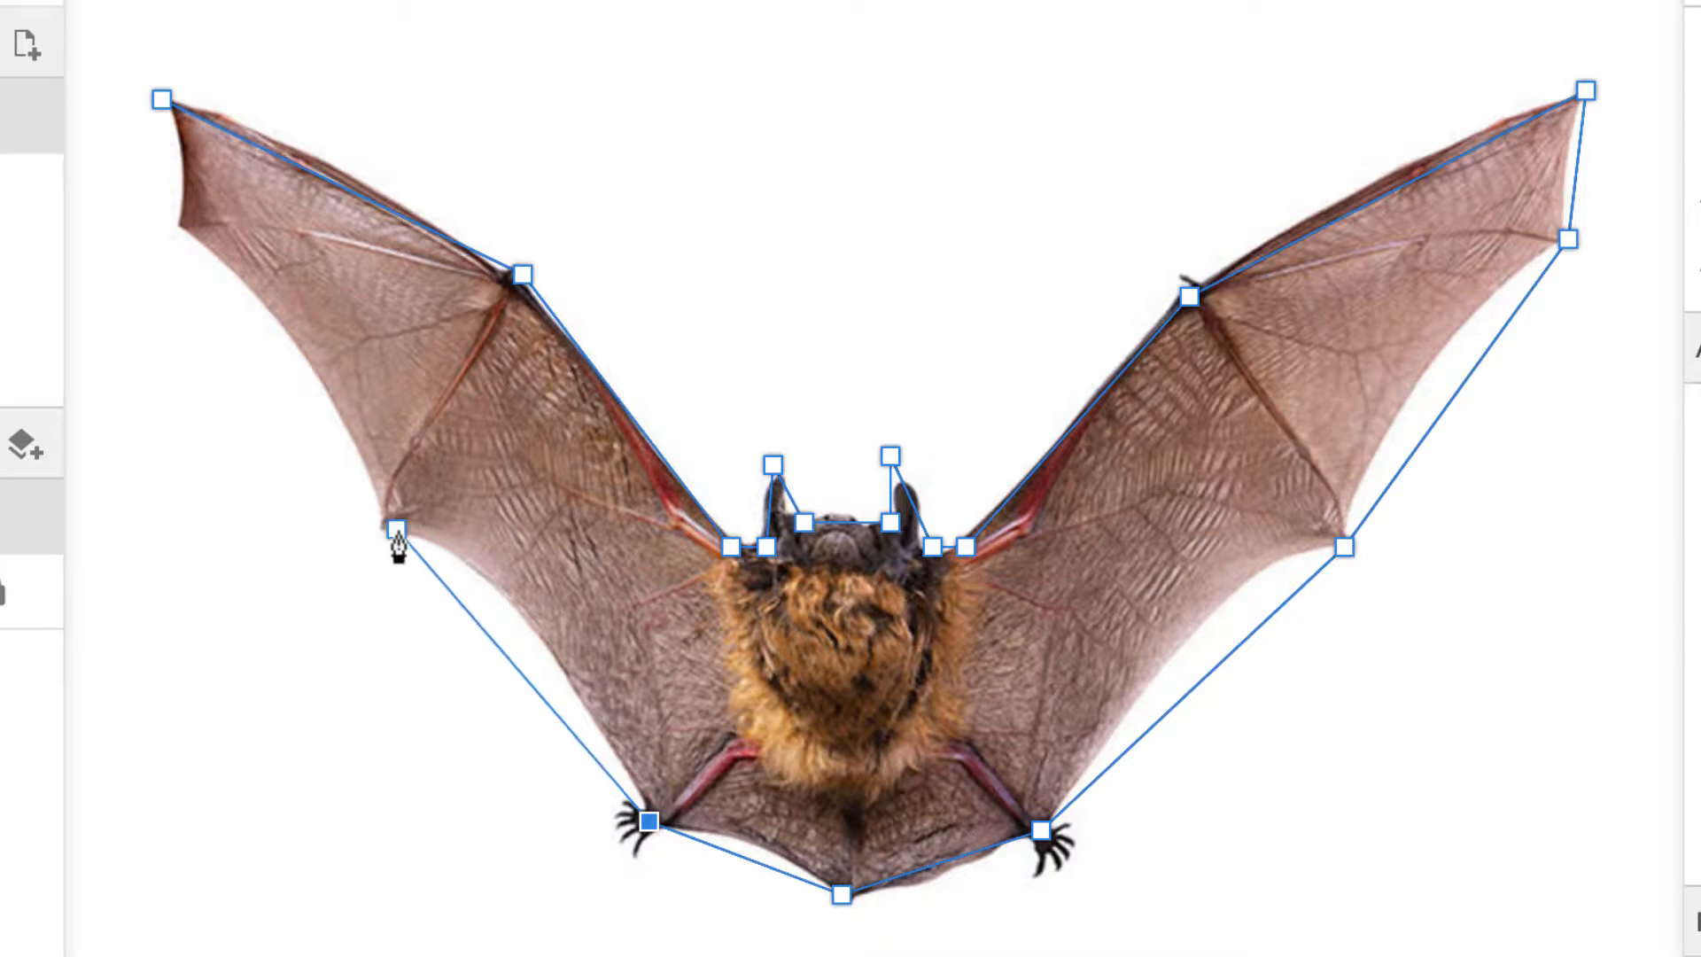
{"action": "left_click", "coordinate": [392, 523]}
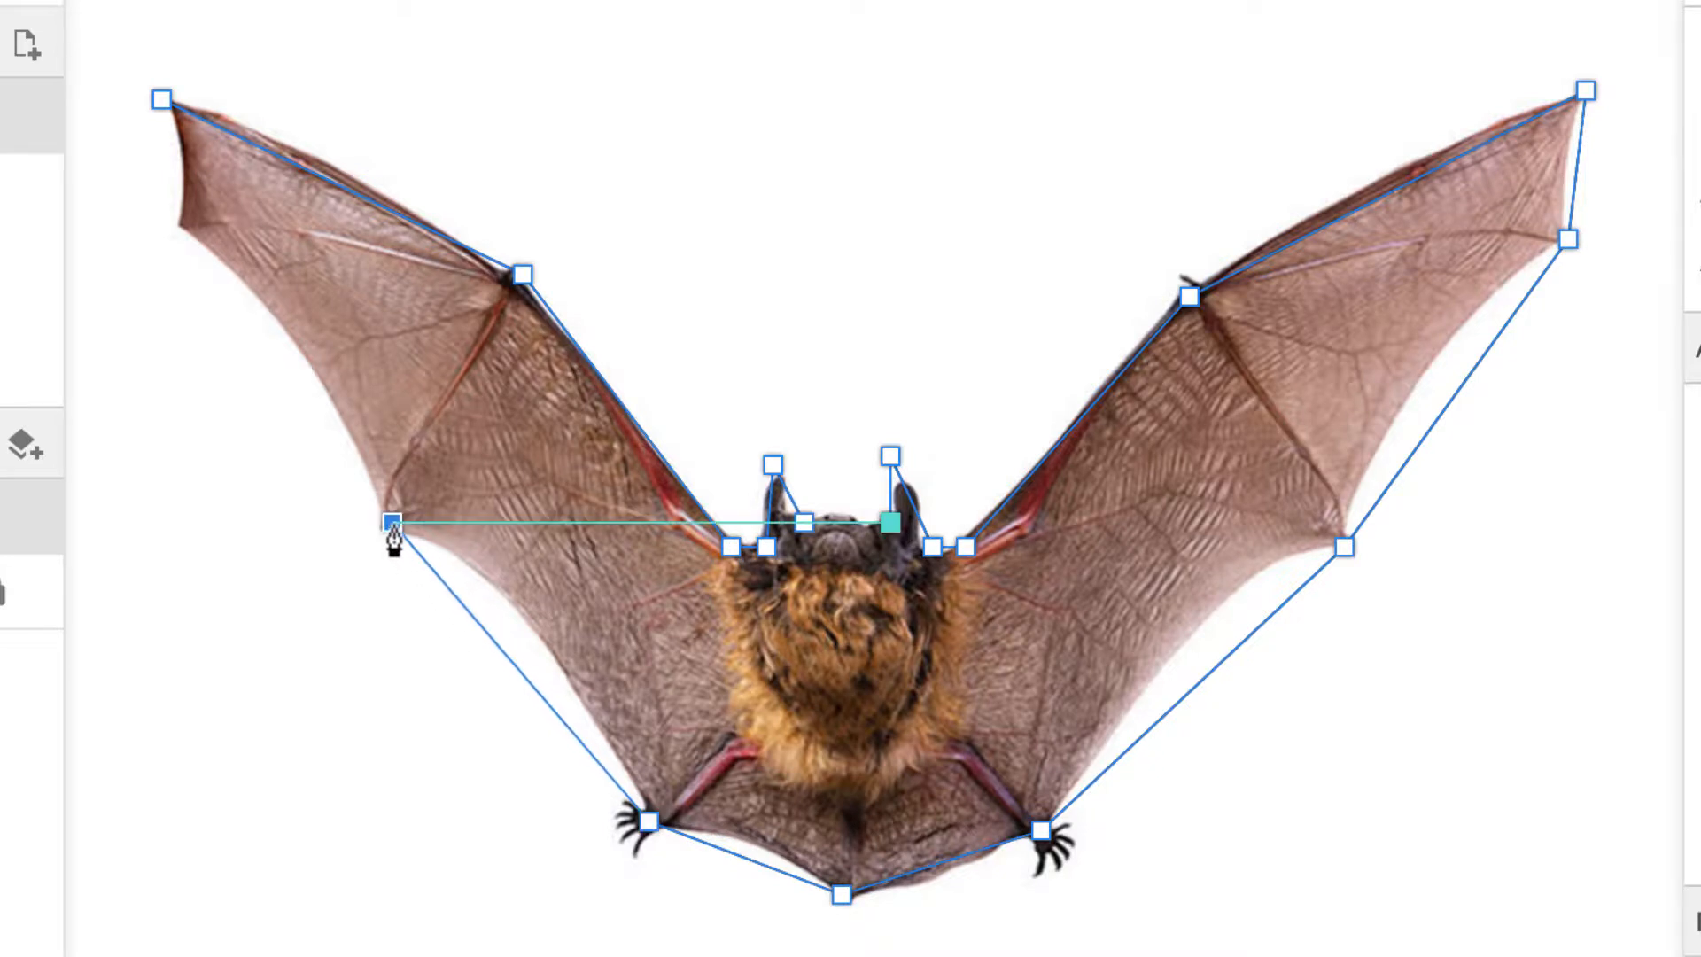
{"action": "left_click", "coordinate": [179, 226]}
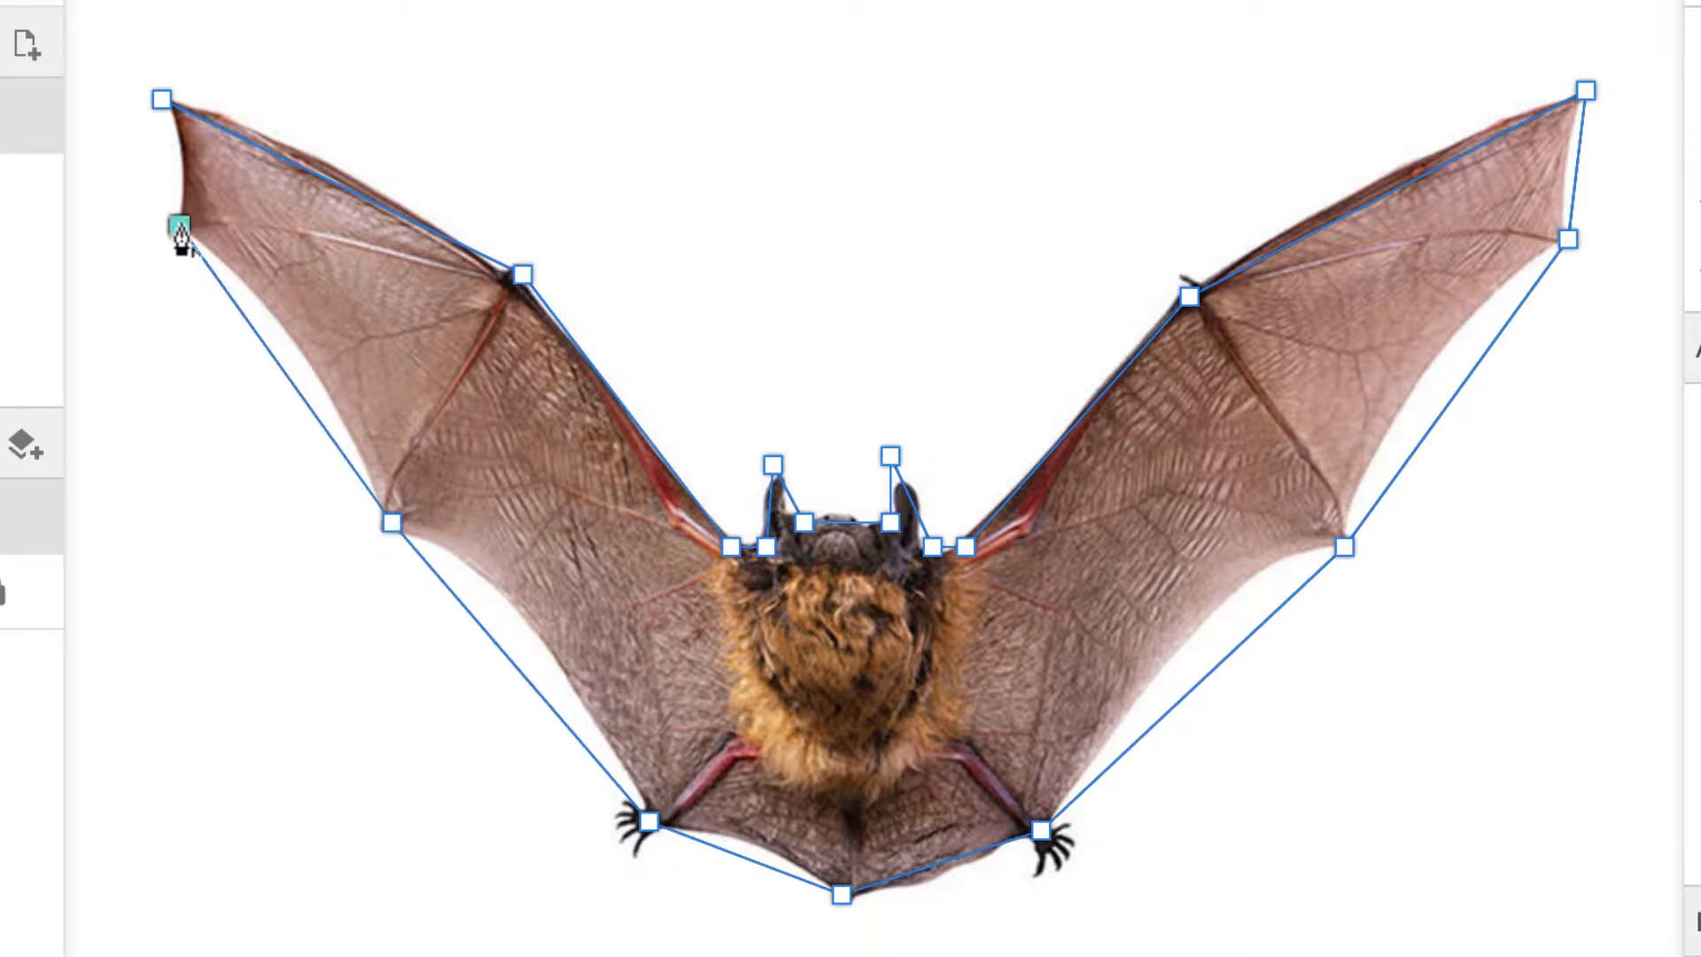
{"action": "left_click", "coordinate": [162, 99]}
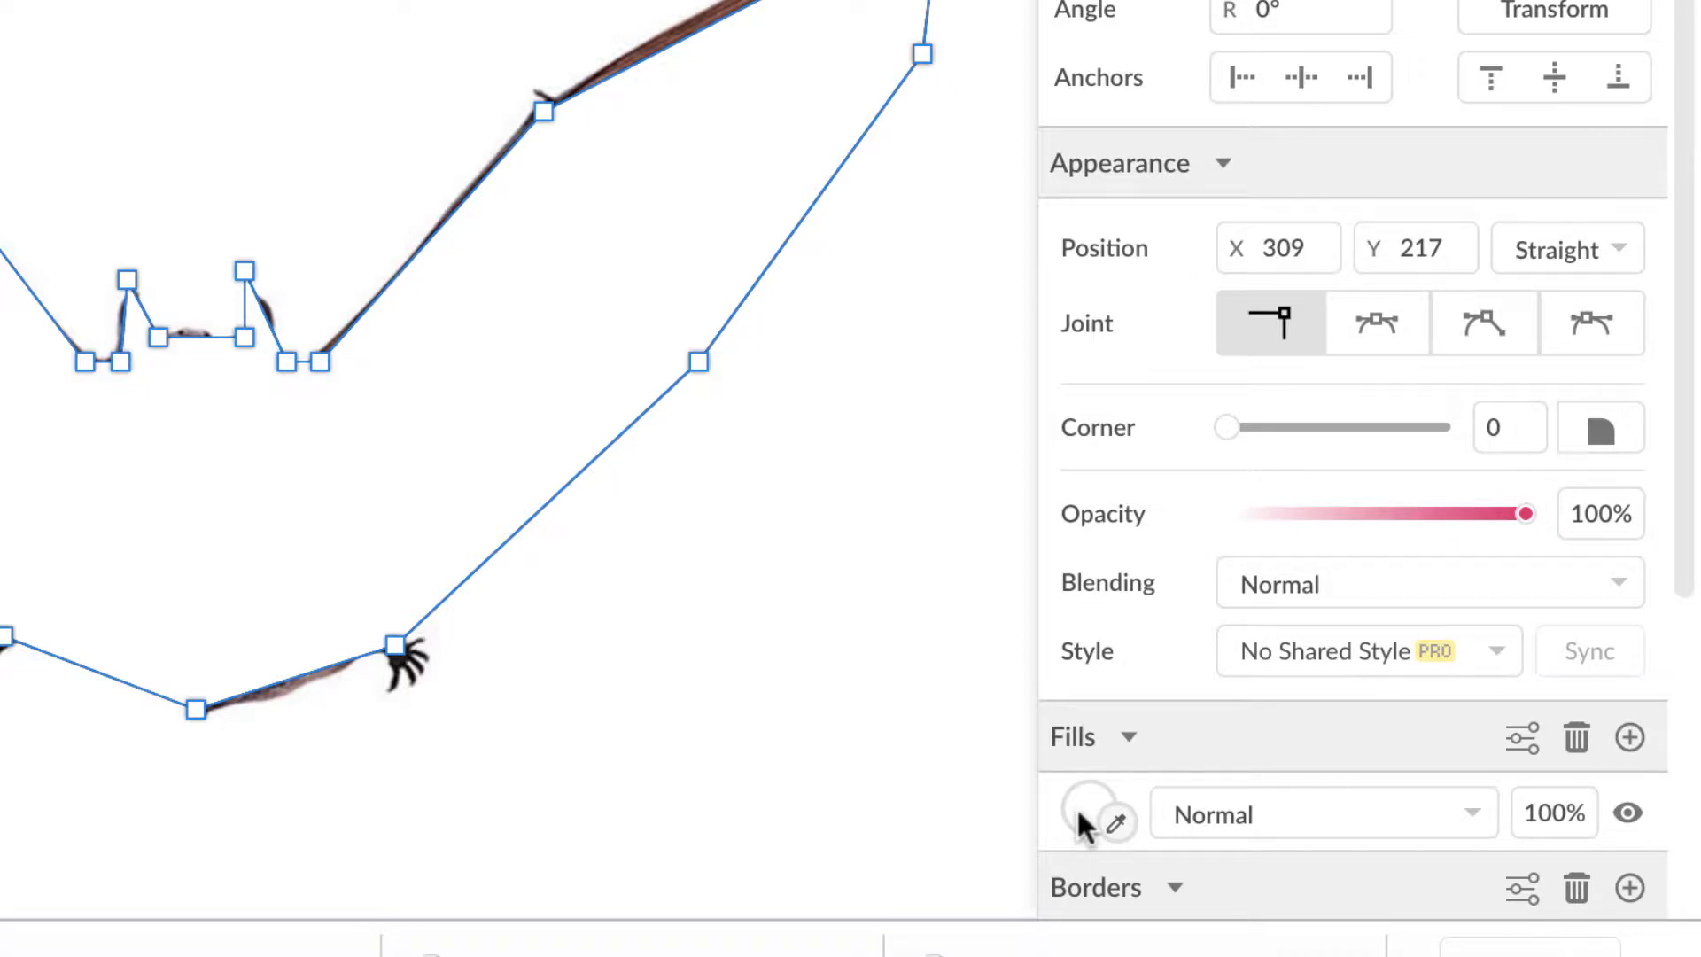
Set the bat path's fill opacity to 50%
{"action": "left_click", "coordinate": [1553, 814]}
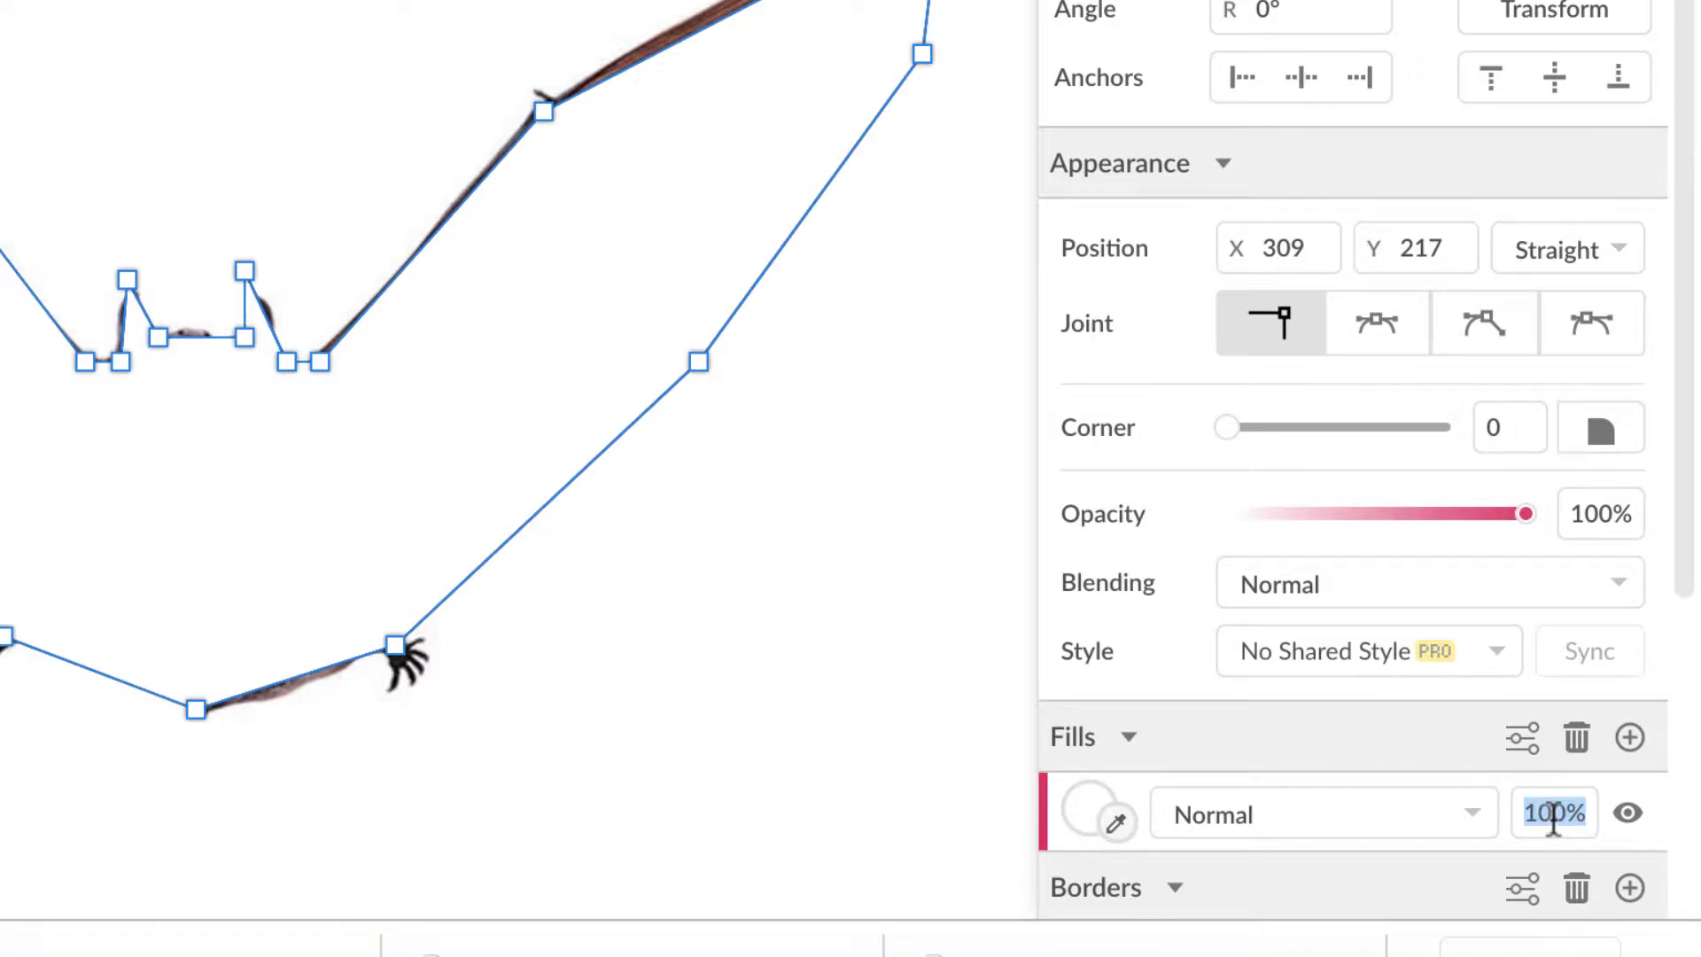
{"action": "type", "text": "50"}
{"action": "key", "text": "Return"}
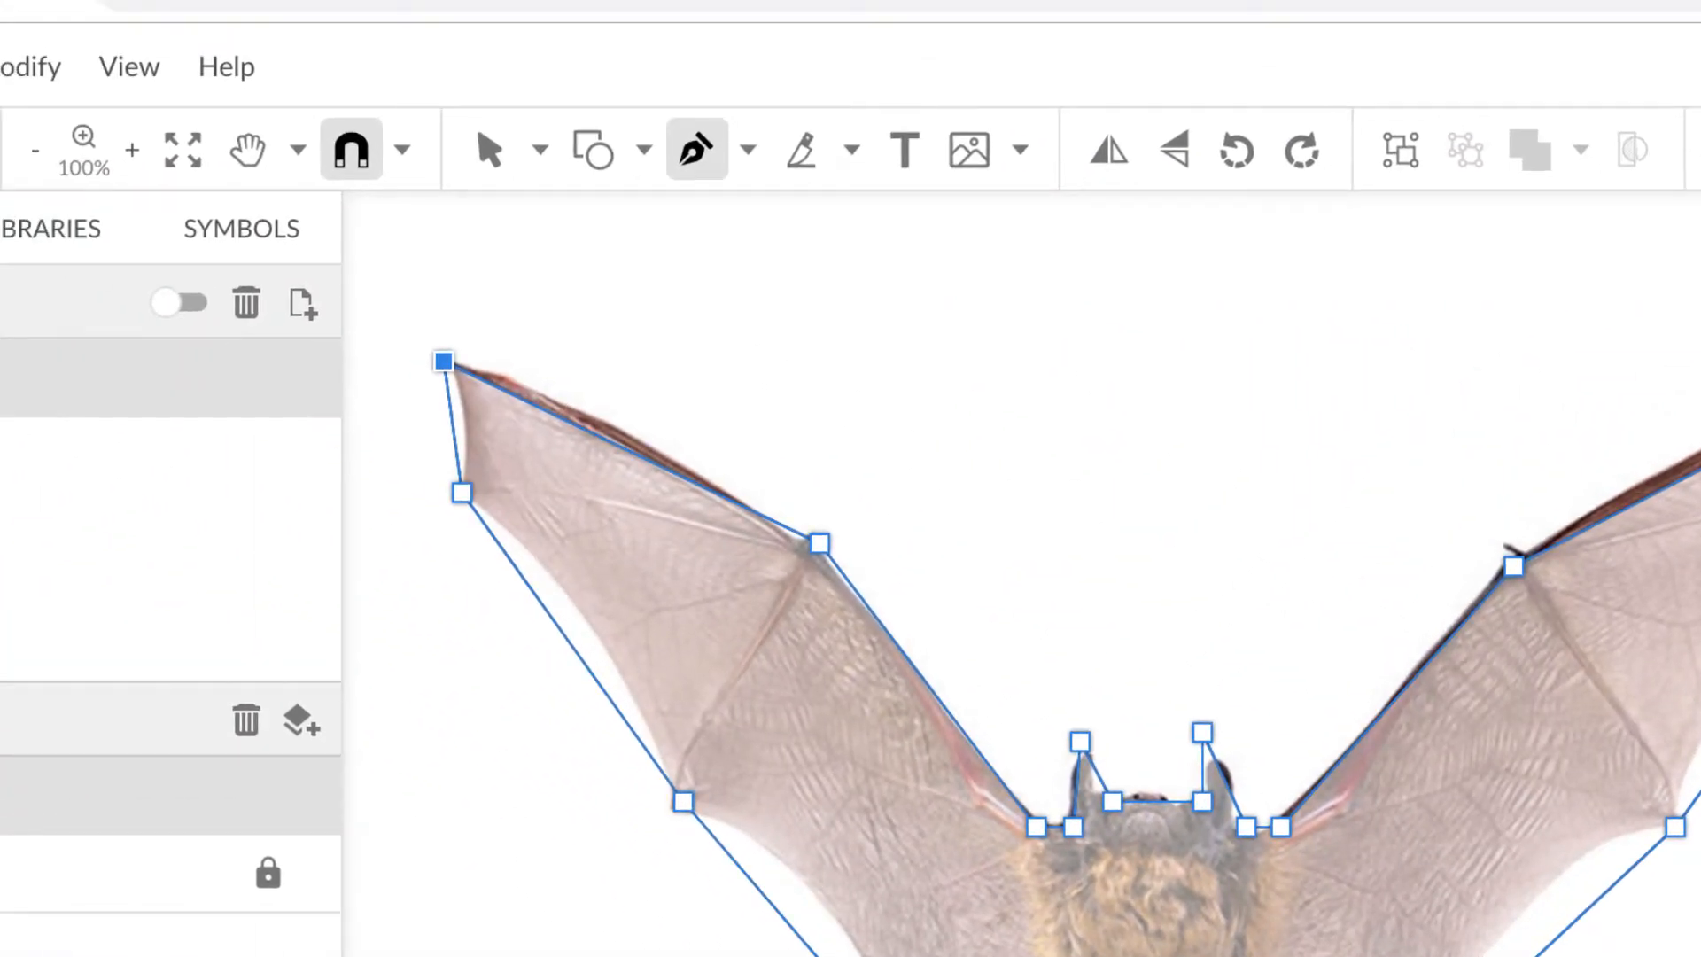
With the Subselect tool, make the left wing's upper joint anchor Disconnected and curve both adjoining upper edges inward
{"action": "left_click", "coordinate": [538, 148]}
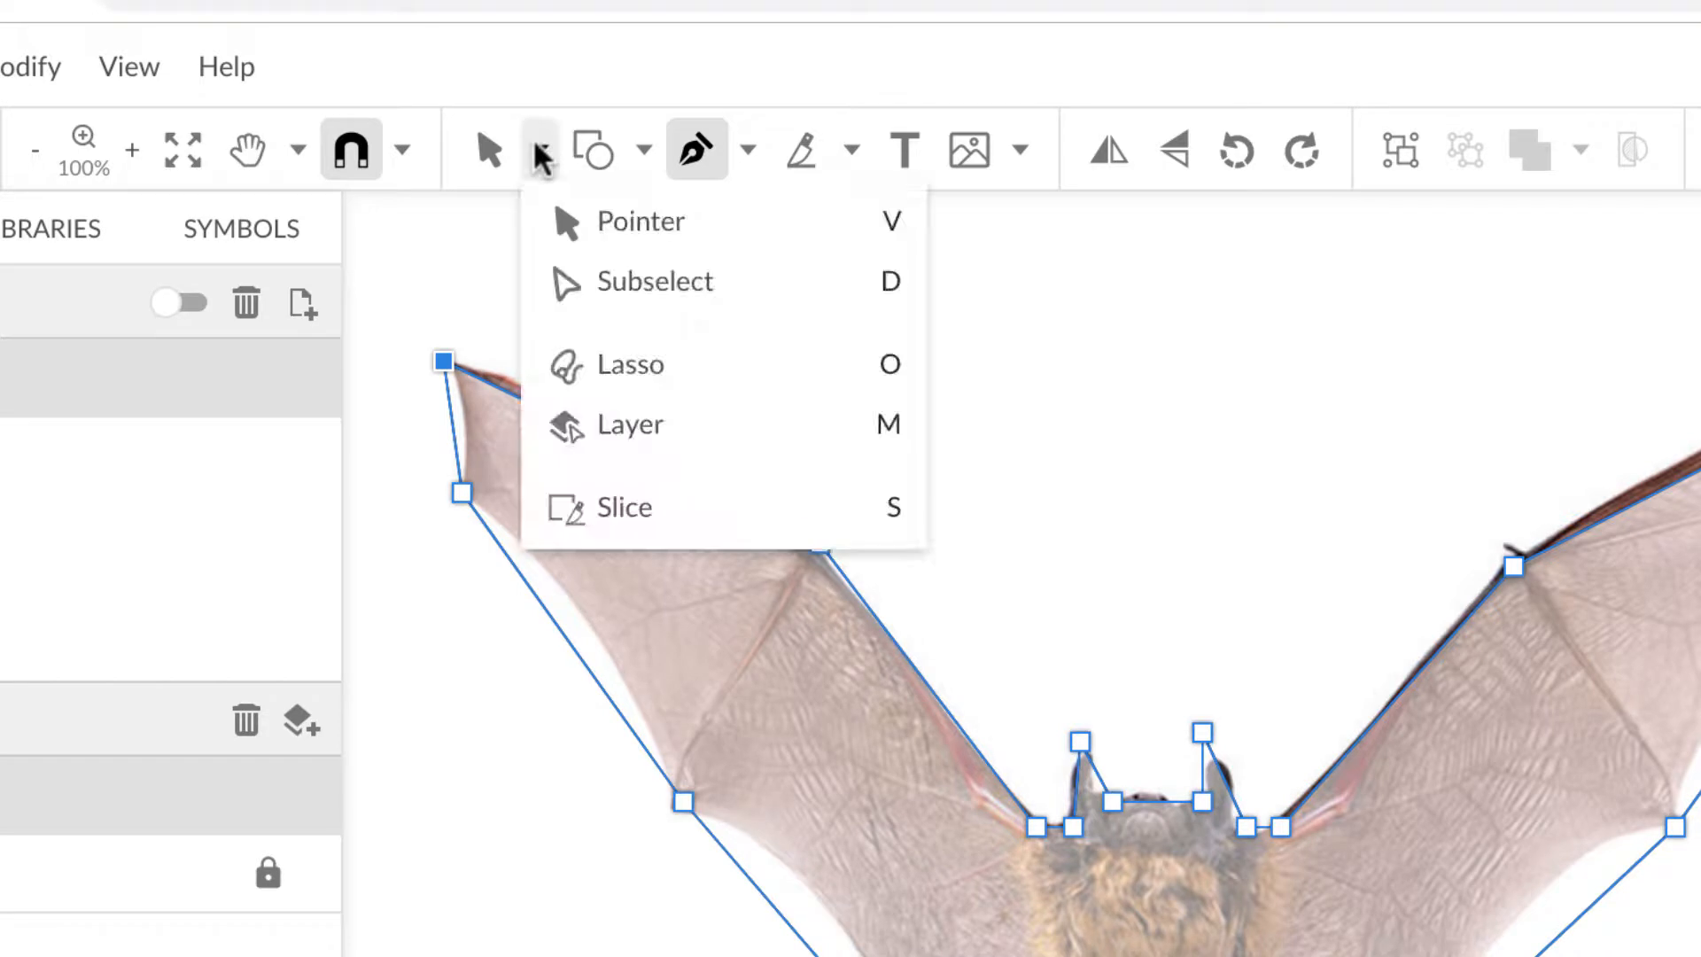
{"action": "left_click", "coordinate": [558, 289]}
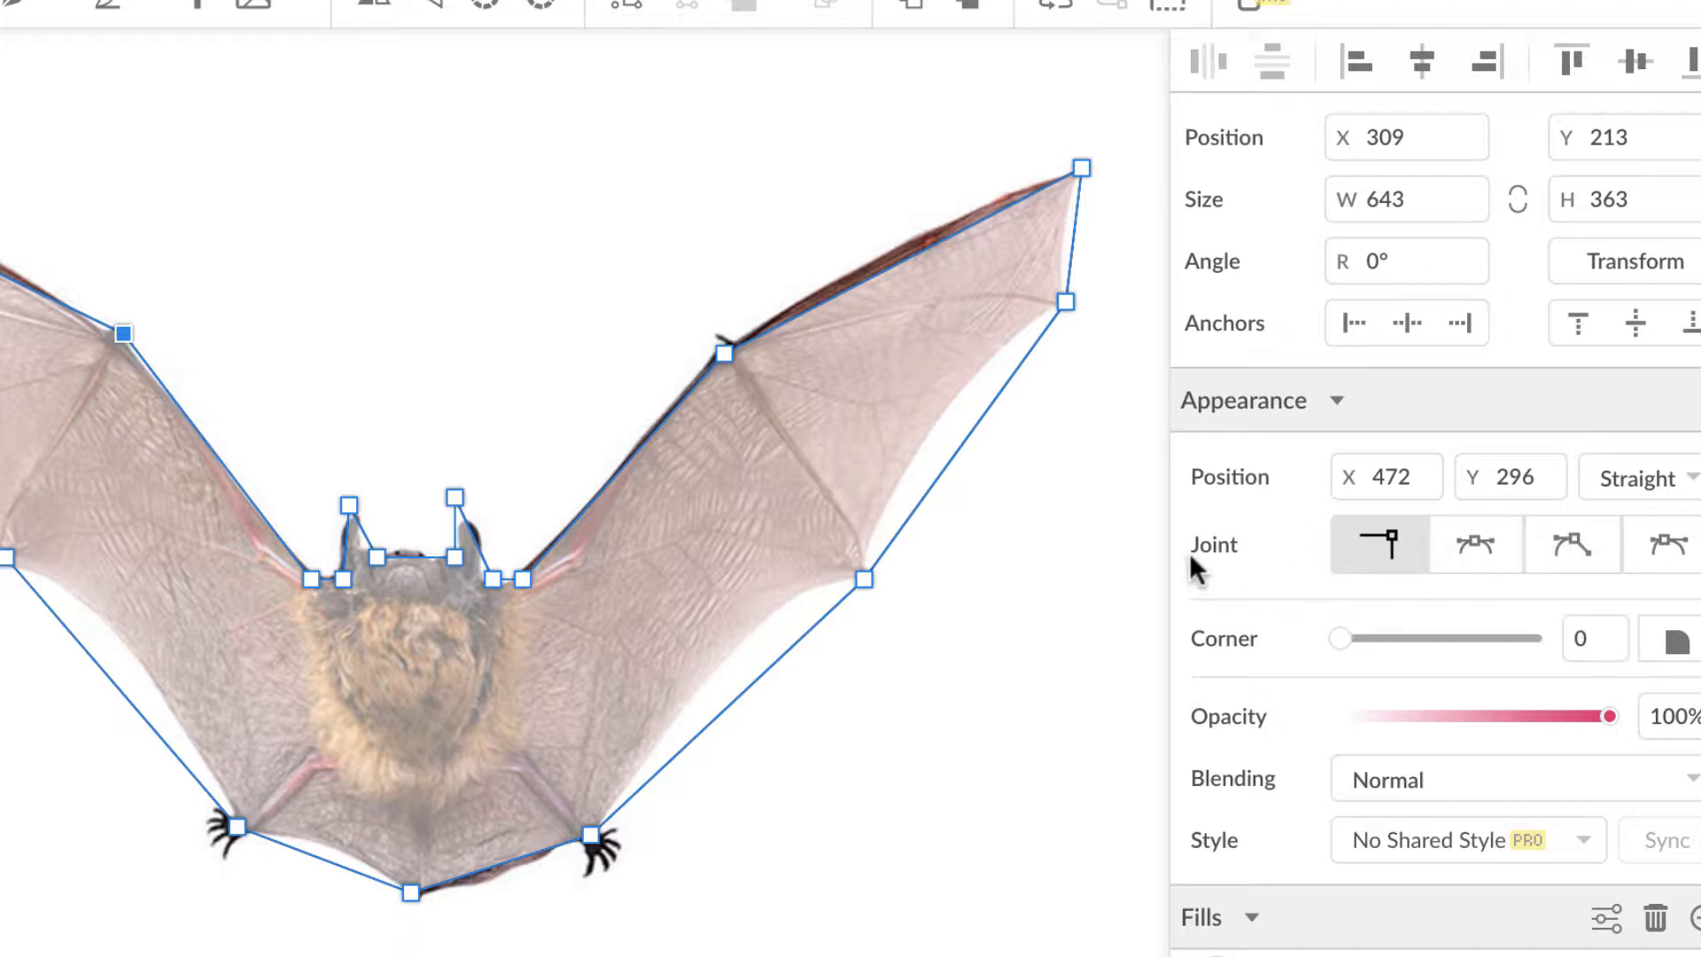
{"action": "left_click", "coordinate": [1570, 547]}
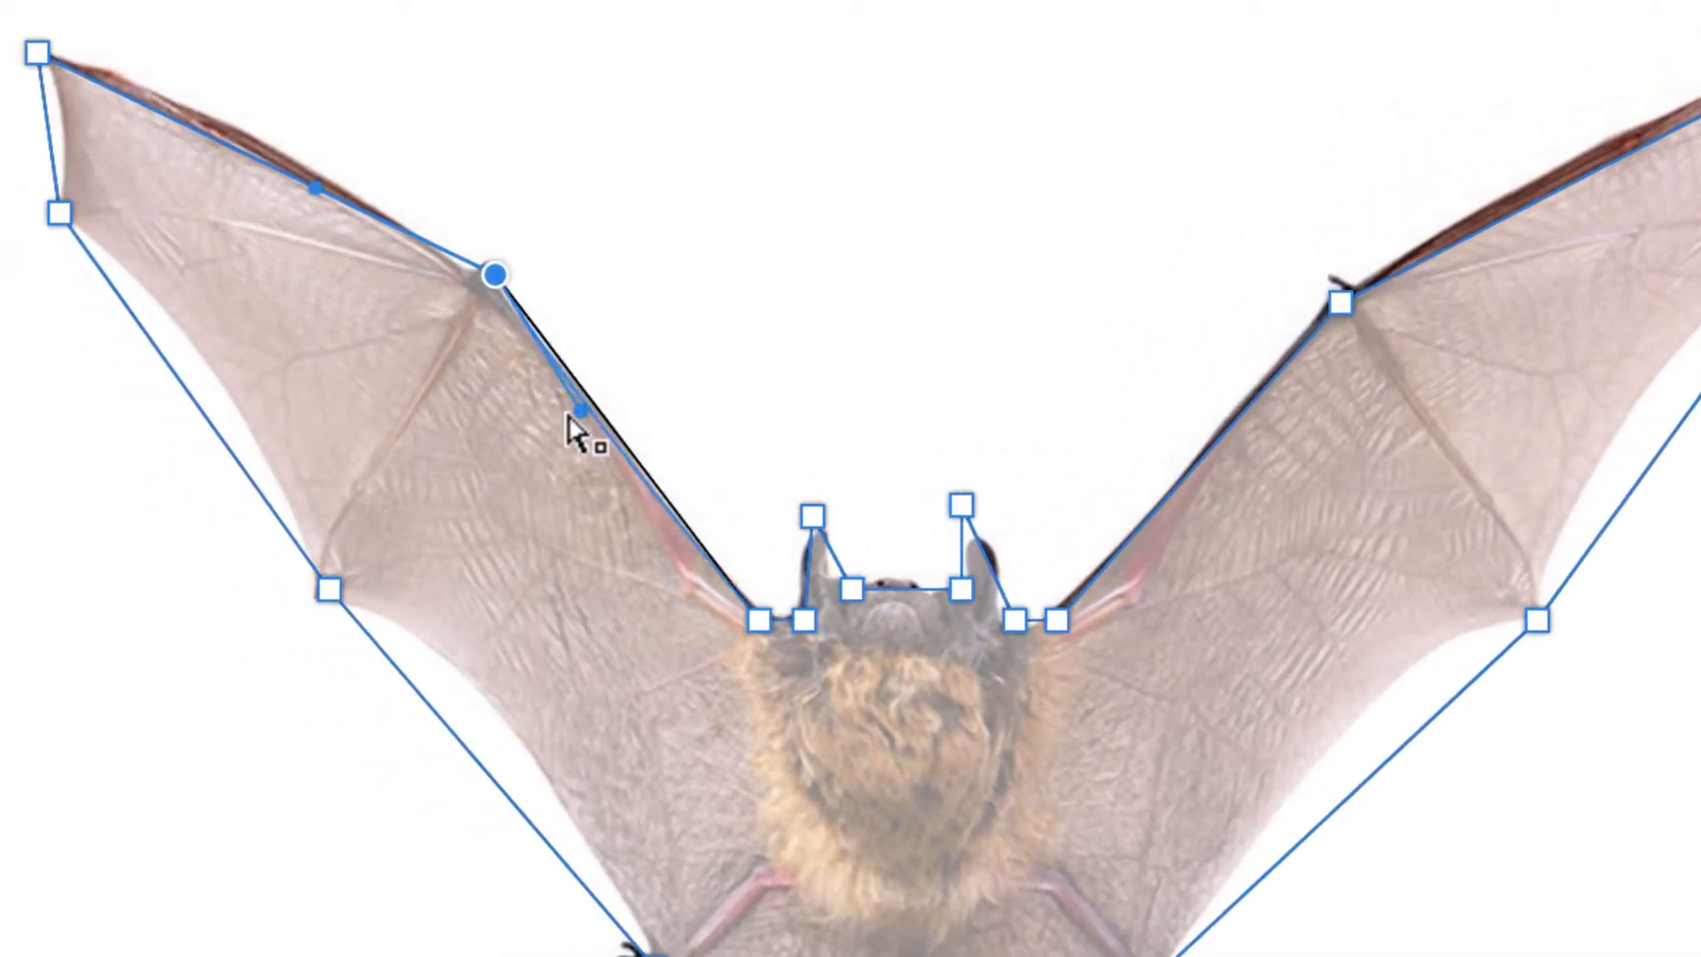
{"action": "left_click_drag", "start_coordinate": [197, 429], "coordinate": [157, 447]}
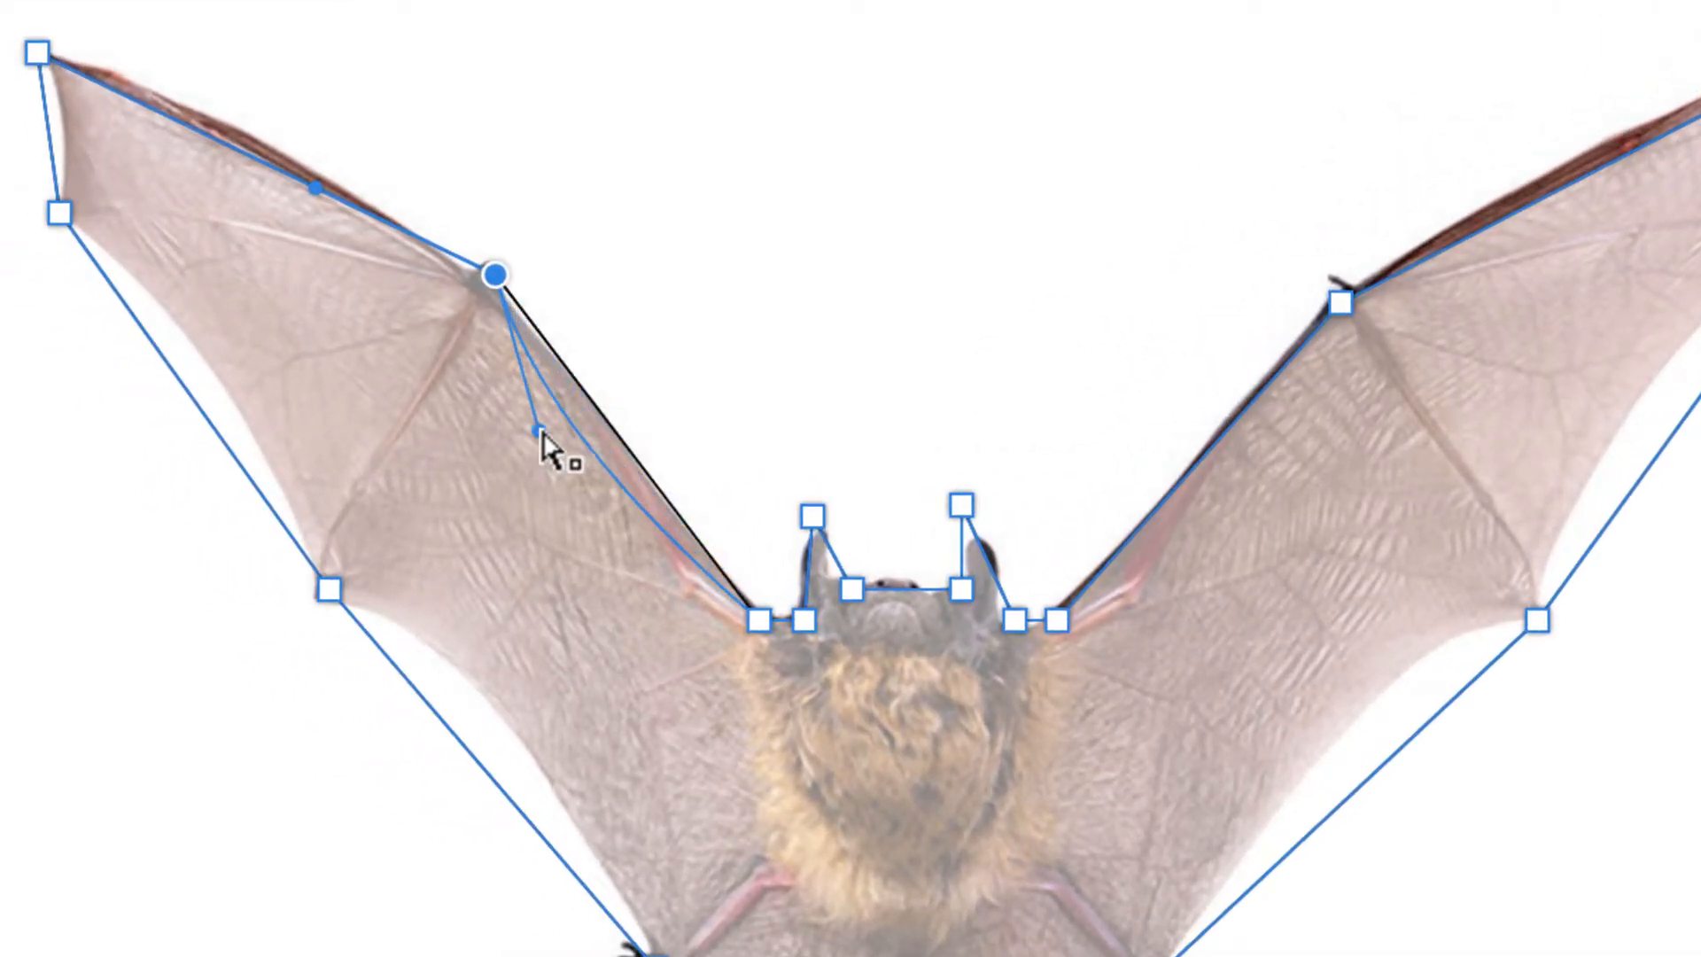
{"action": "left_click_drag", "start_coordinate": [543, 434], "coordinate": [541, 431]}
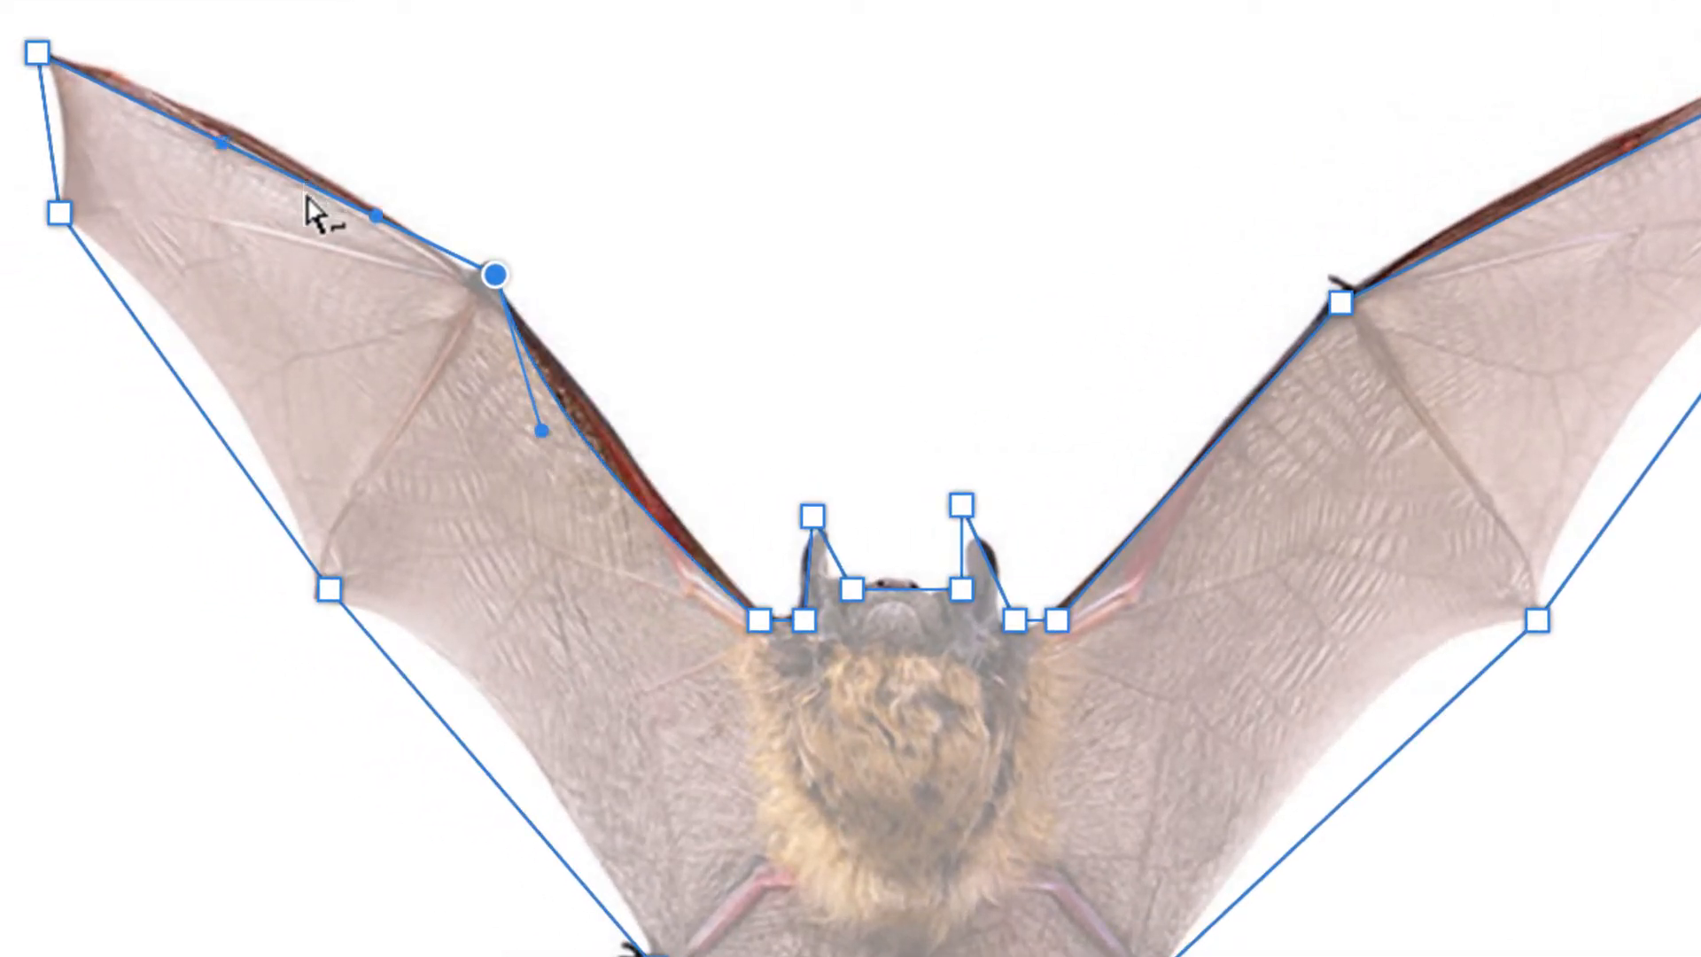
{"action": "mouse_move", "coordinate": [315, 195]}
{"action": "left_mouse_down"}
{"action": "mouse_move", "coordinate": [309, 241]}
{"action": "mouse_move", "coordinate": [324, 214]}
{"action": "left_mouse_up"}
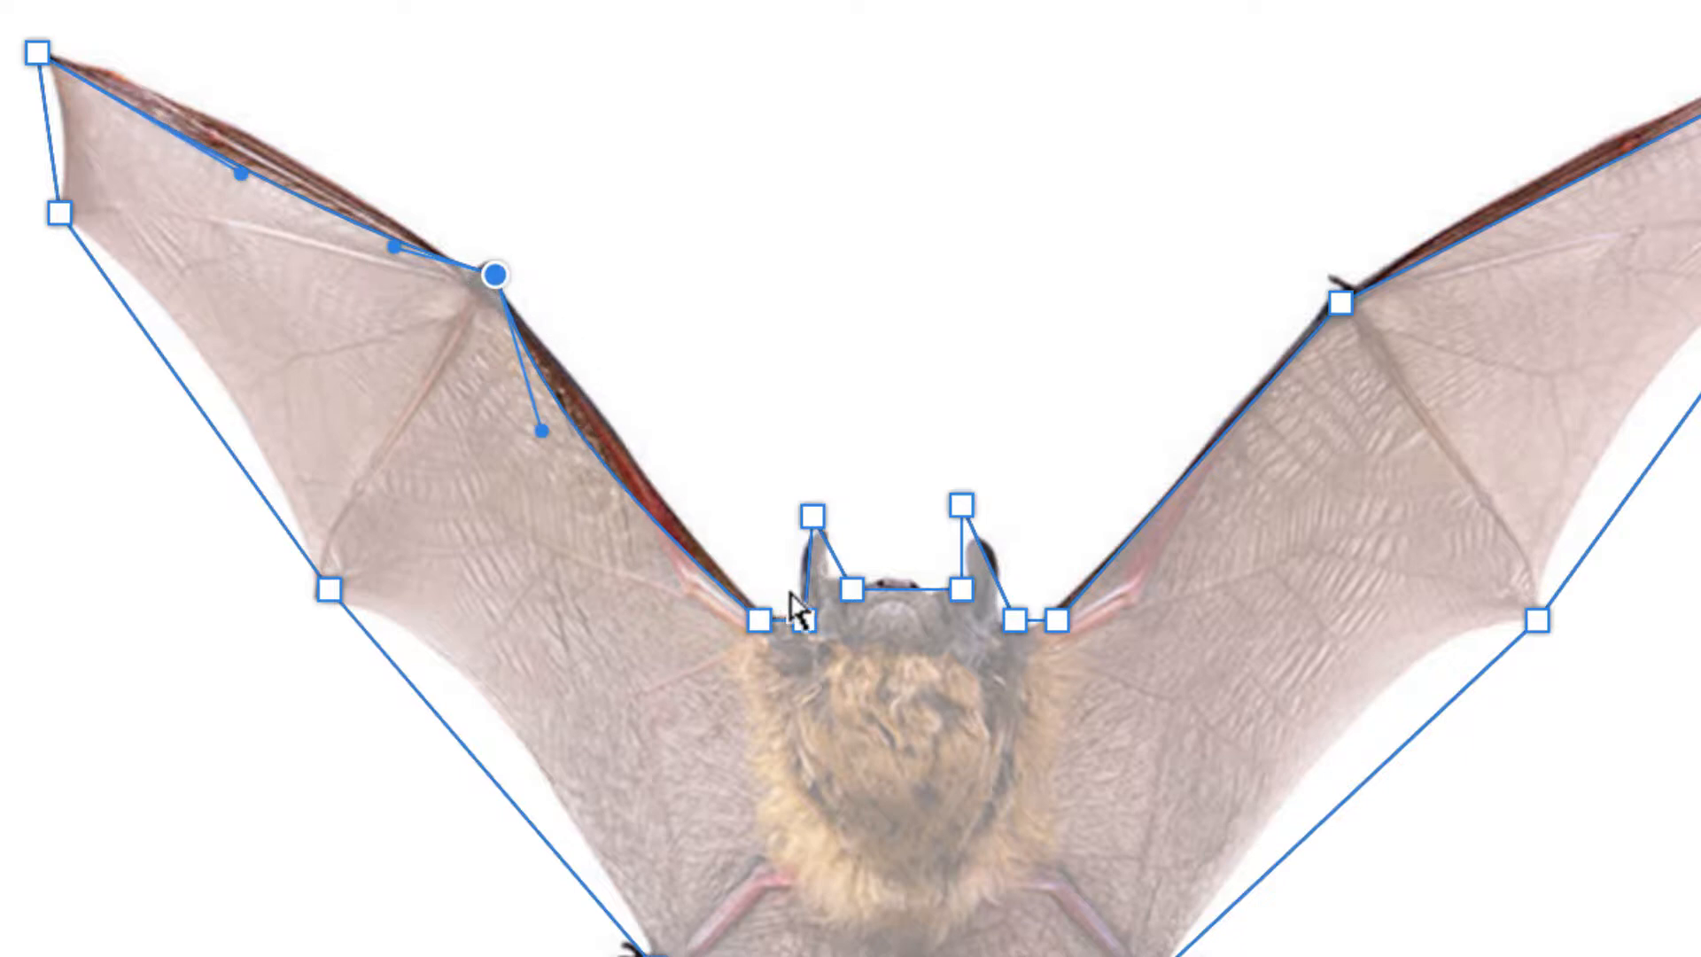
Make the right wing's upper joint anchor Disconnected and bend the edges on both sides of it inward
{"action": "left_click", "coordinate": [1059, 622]}
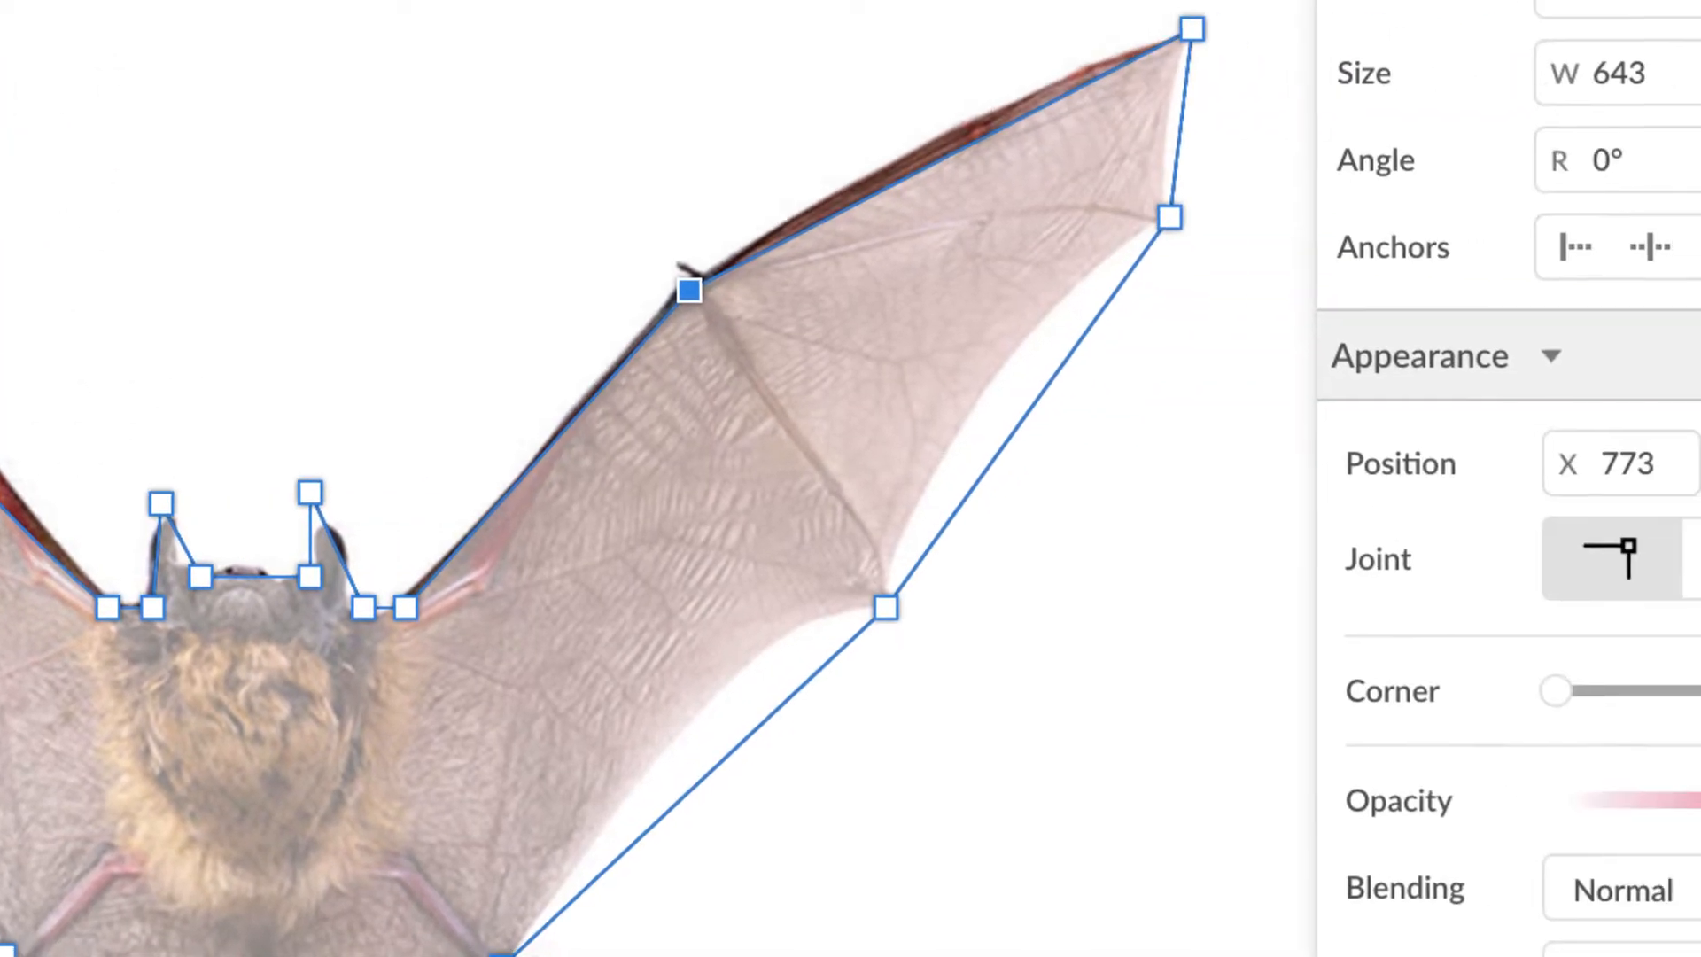
{"action": "left_click", "coordinate": [1688, 555]}
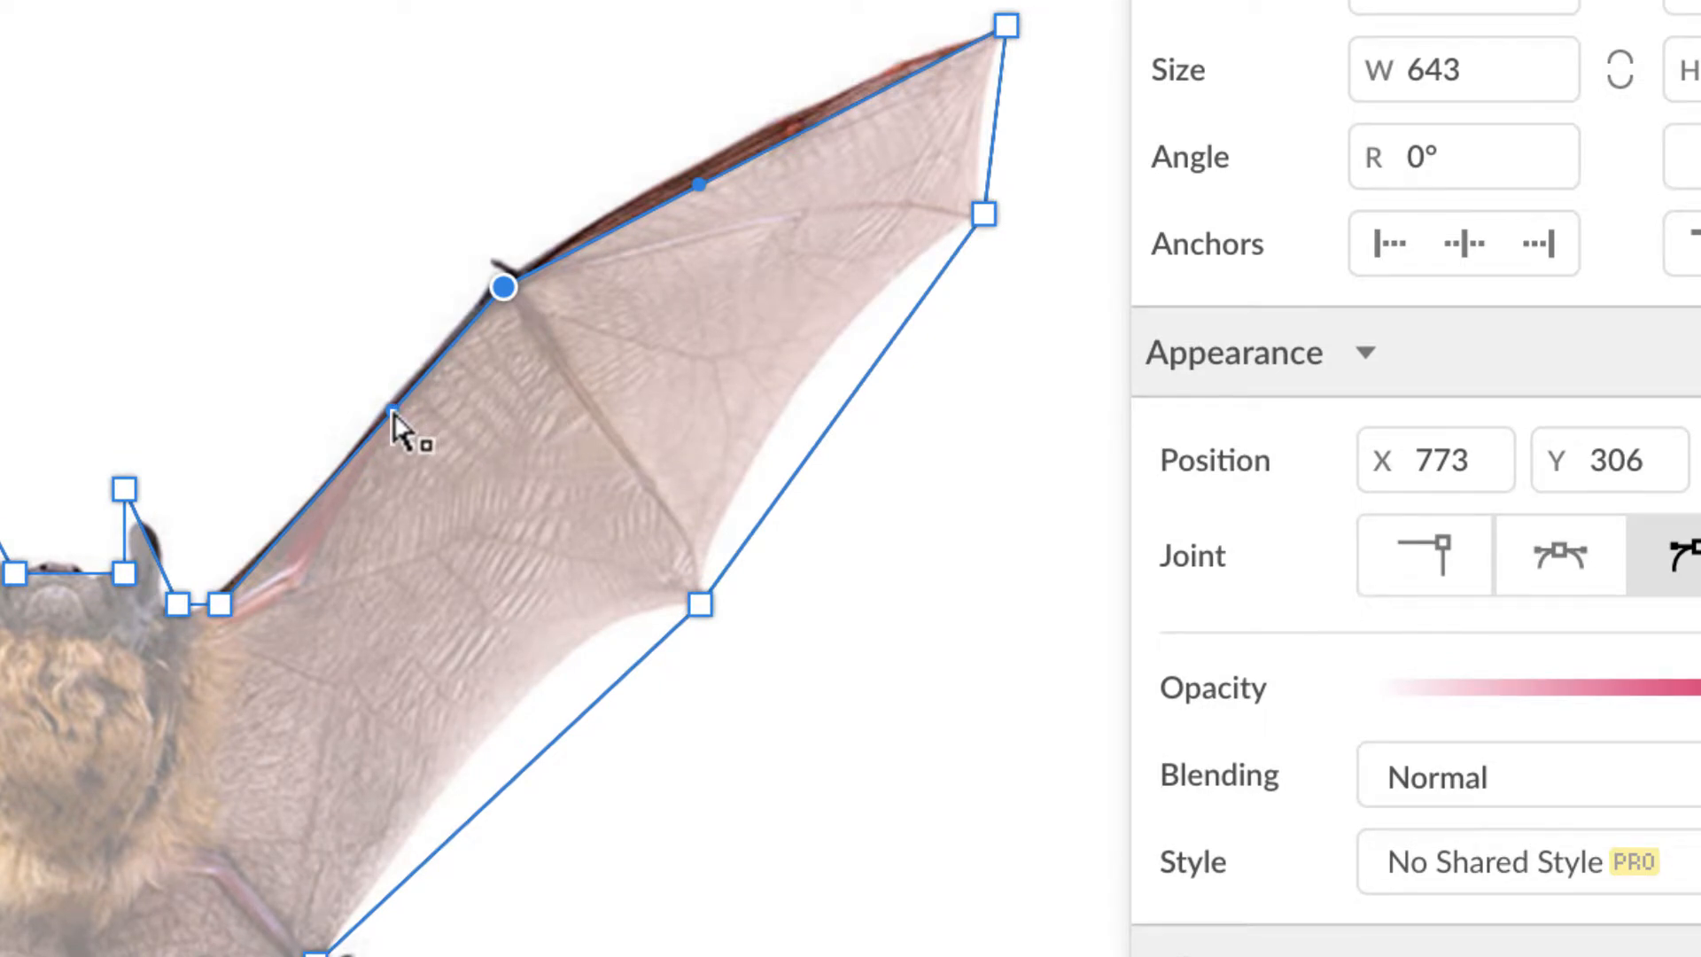
{"action": "left_click_drag", "start_coordinate": [393, 410], "coordinate": [457, 436]}
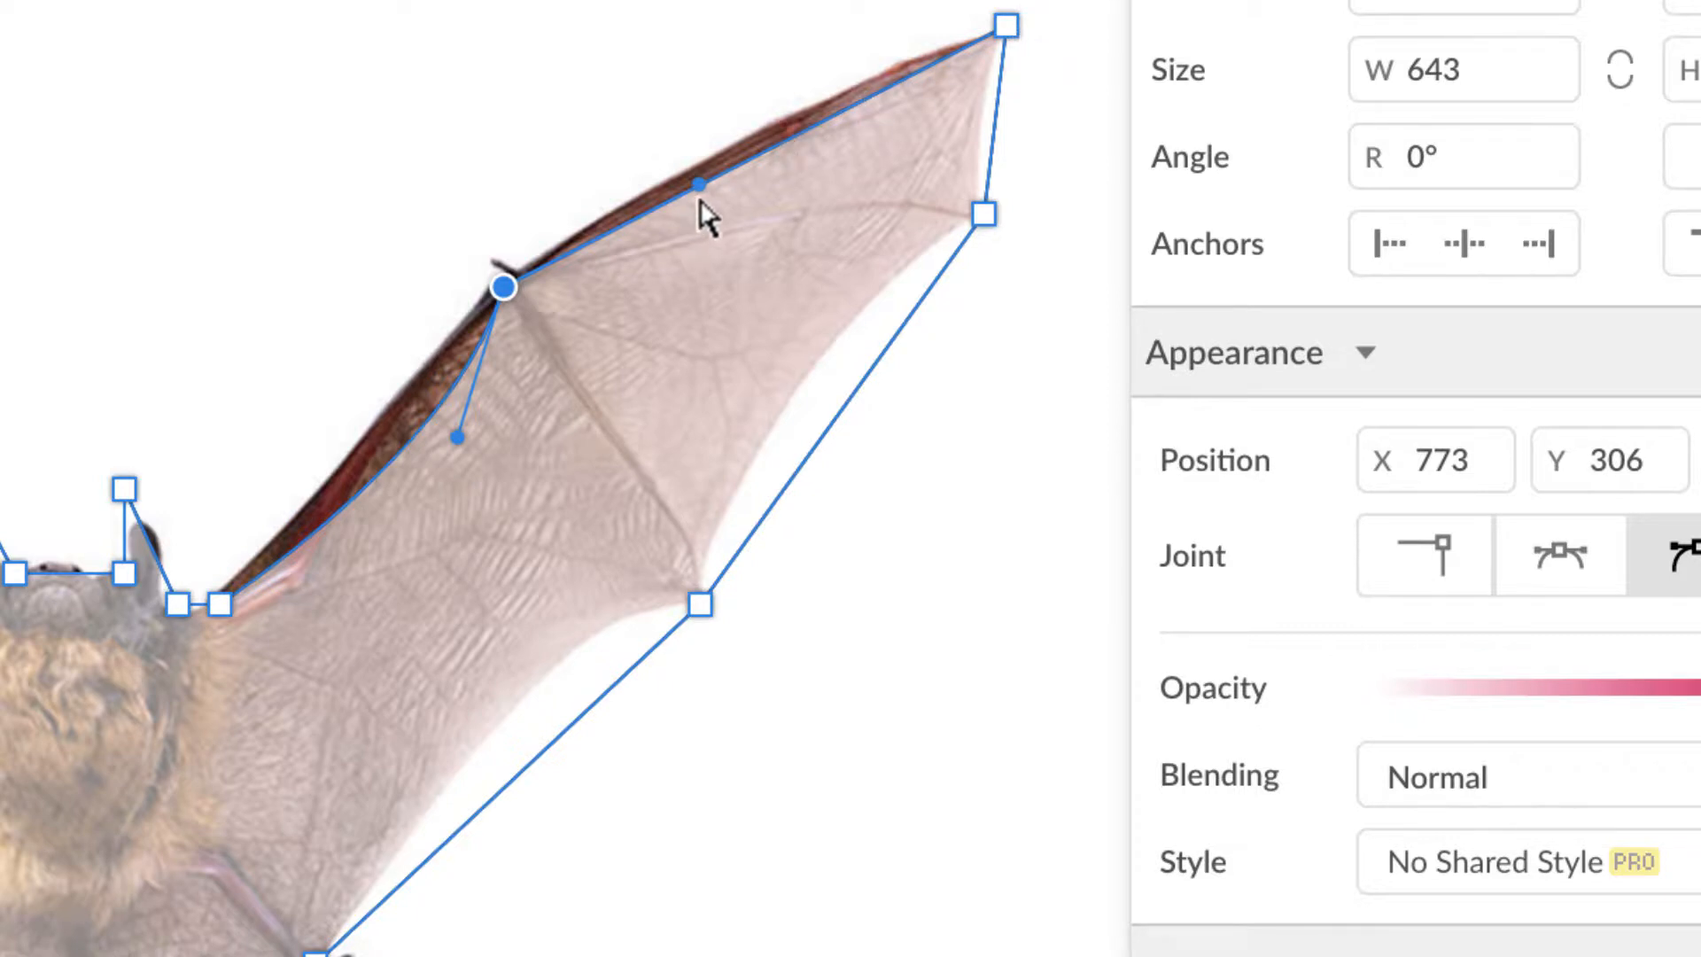
{"action": "left_click_drag", "start_coordinate": [702, 186], "coordinate": [718, 206]}
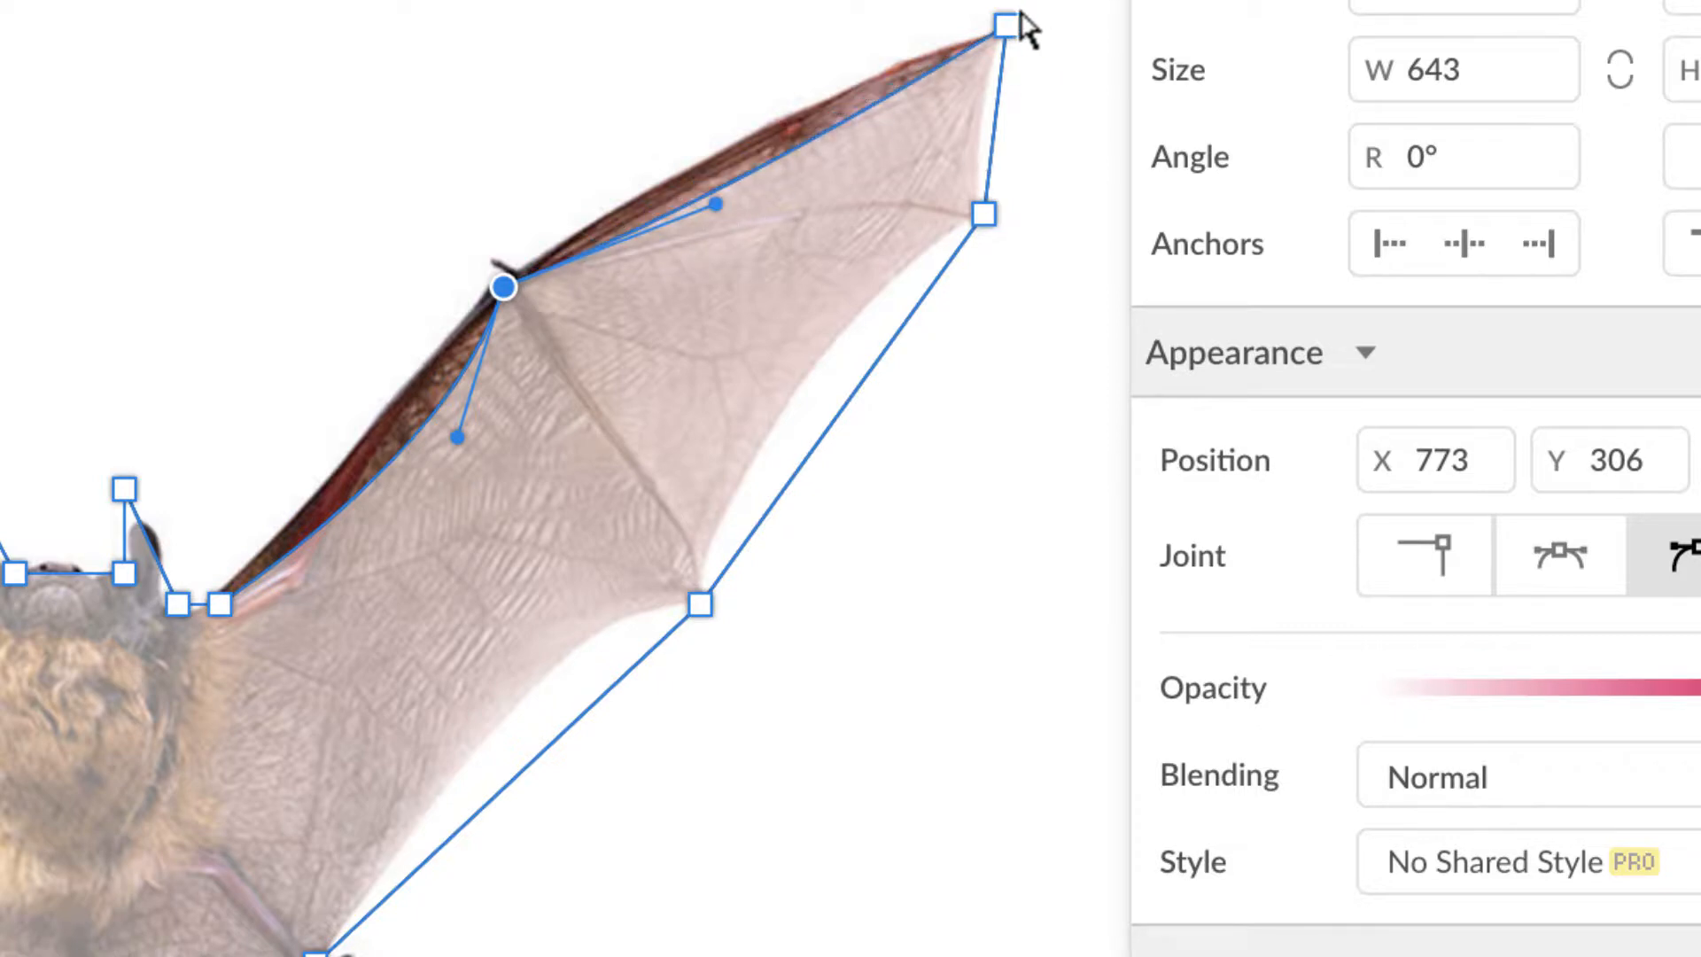
Make the anchor just below the right wing tip Disconnected and curve its two adjoining edges inward along the membrane
{"action": "left_click", "coordinate": [983, 216]}
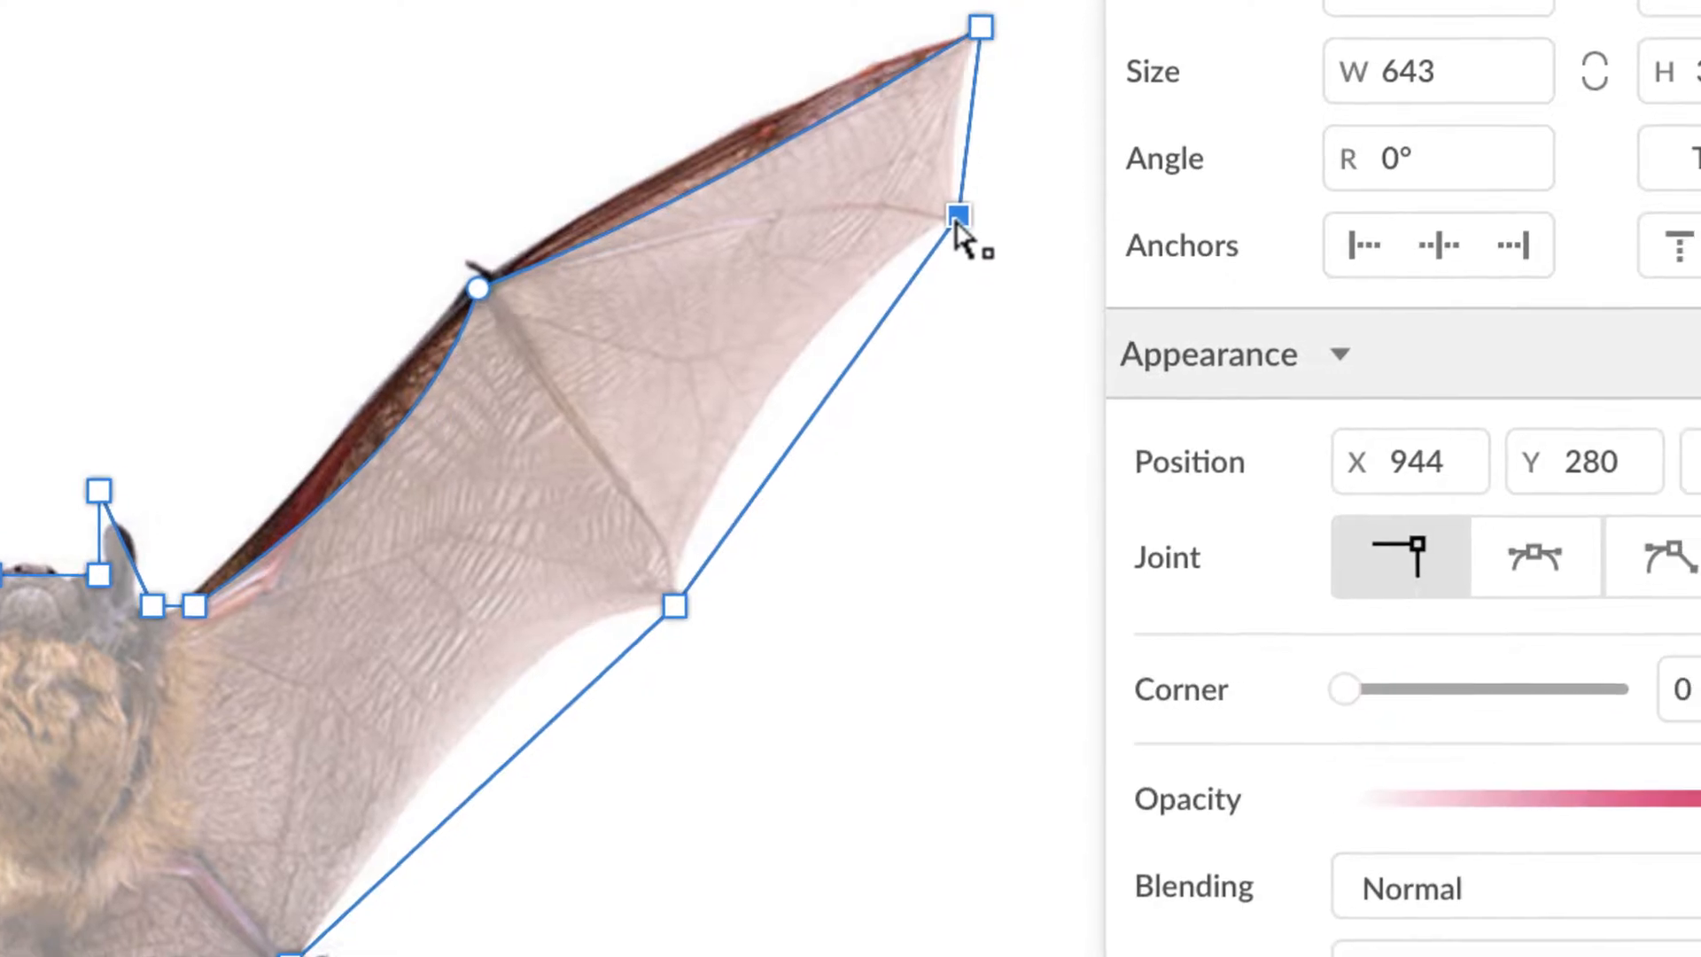
{"action": "left_click", "coordinate": [1690, 559]}
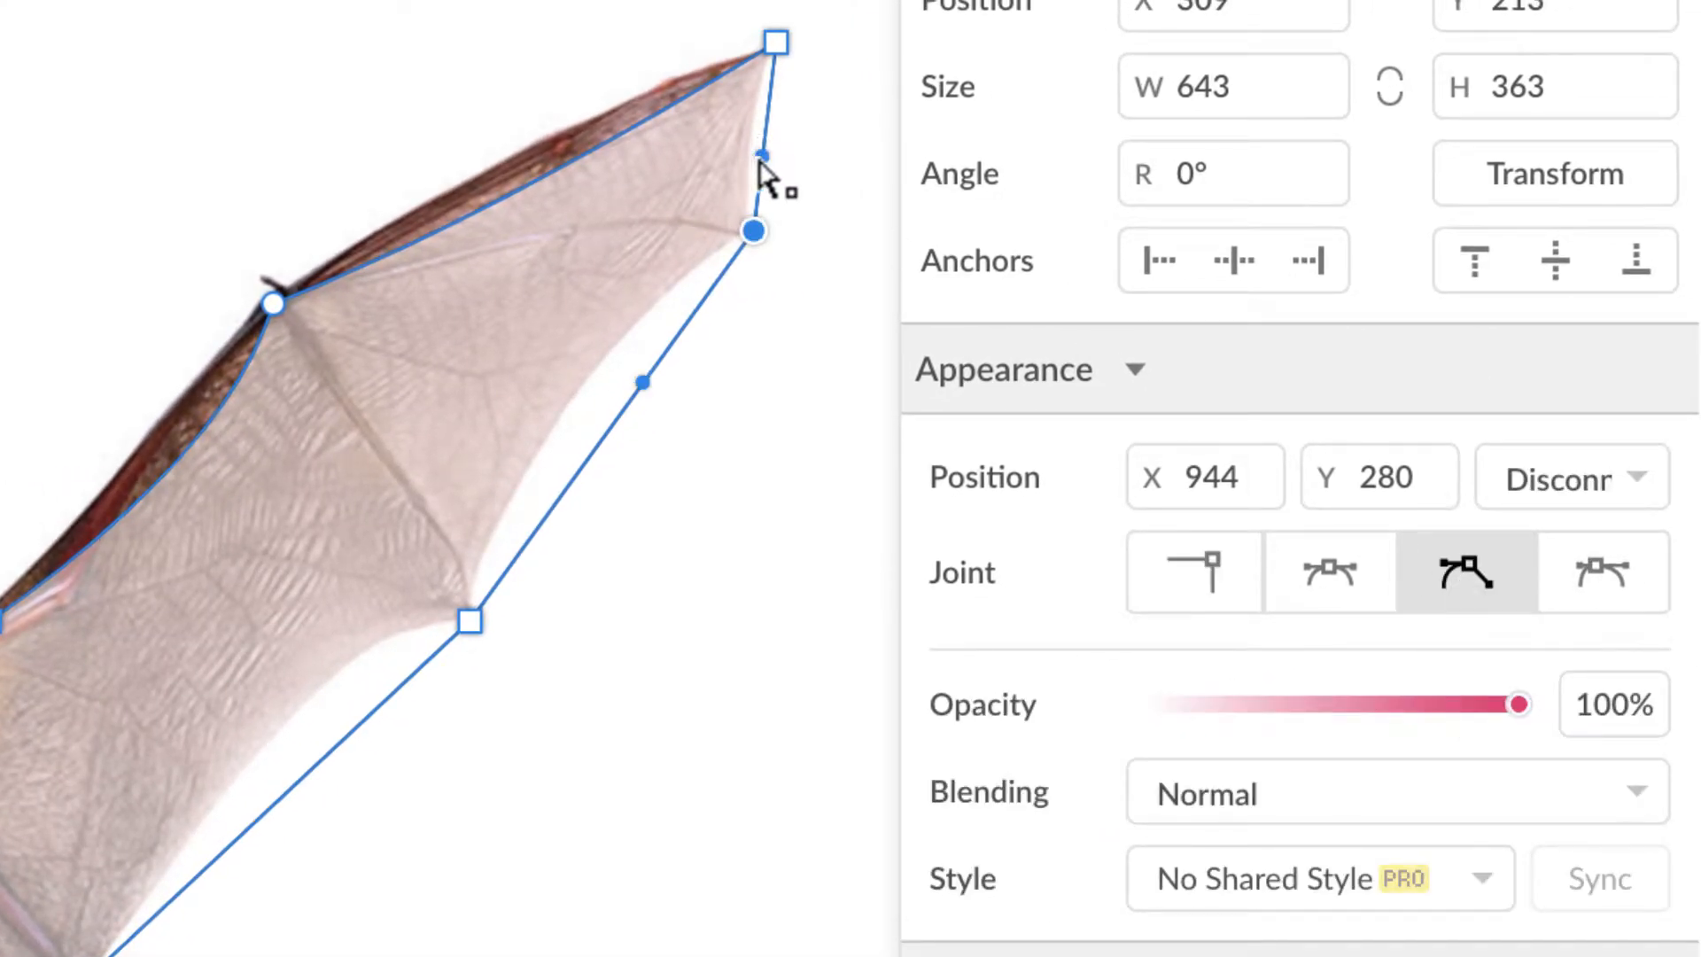
{"action": "left_click_drag", "start_coordinate": [761, 157], "coordinate": [696, 159]}
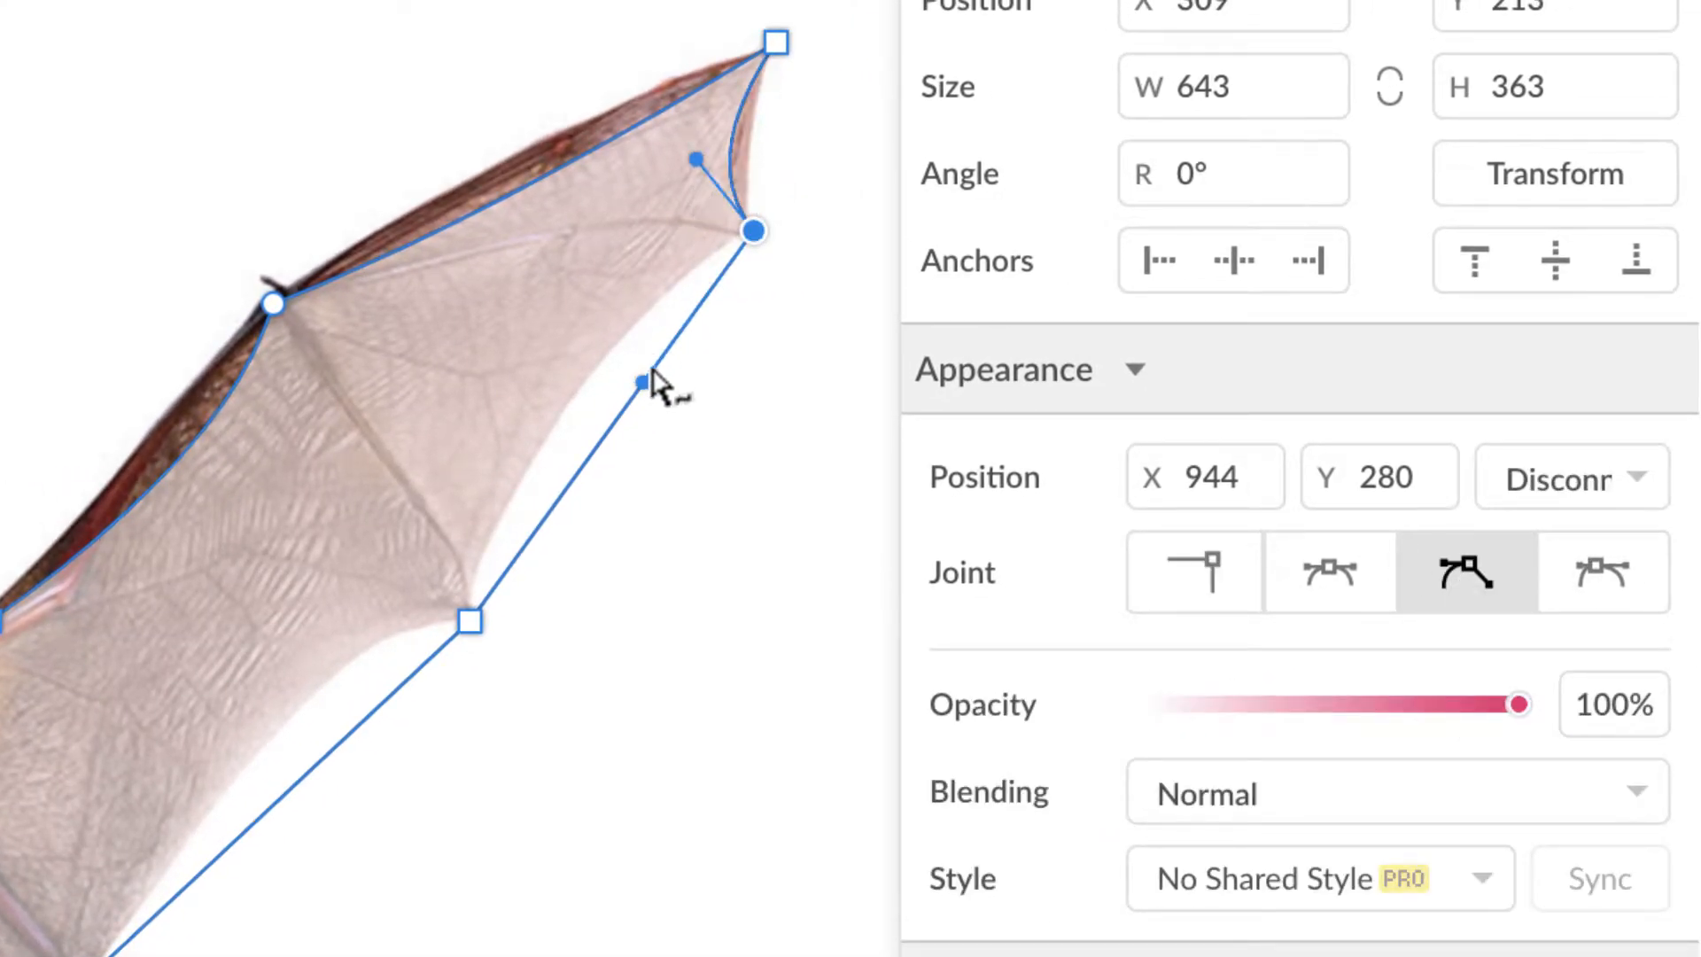
{"action": "left_click_drag", "start_coordinate": [647, 381], "coordinate": [550, 280]}
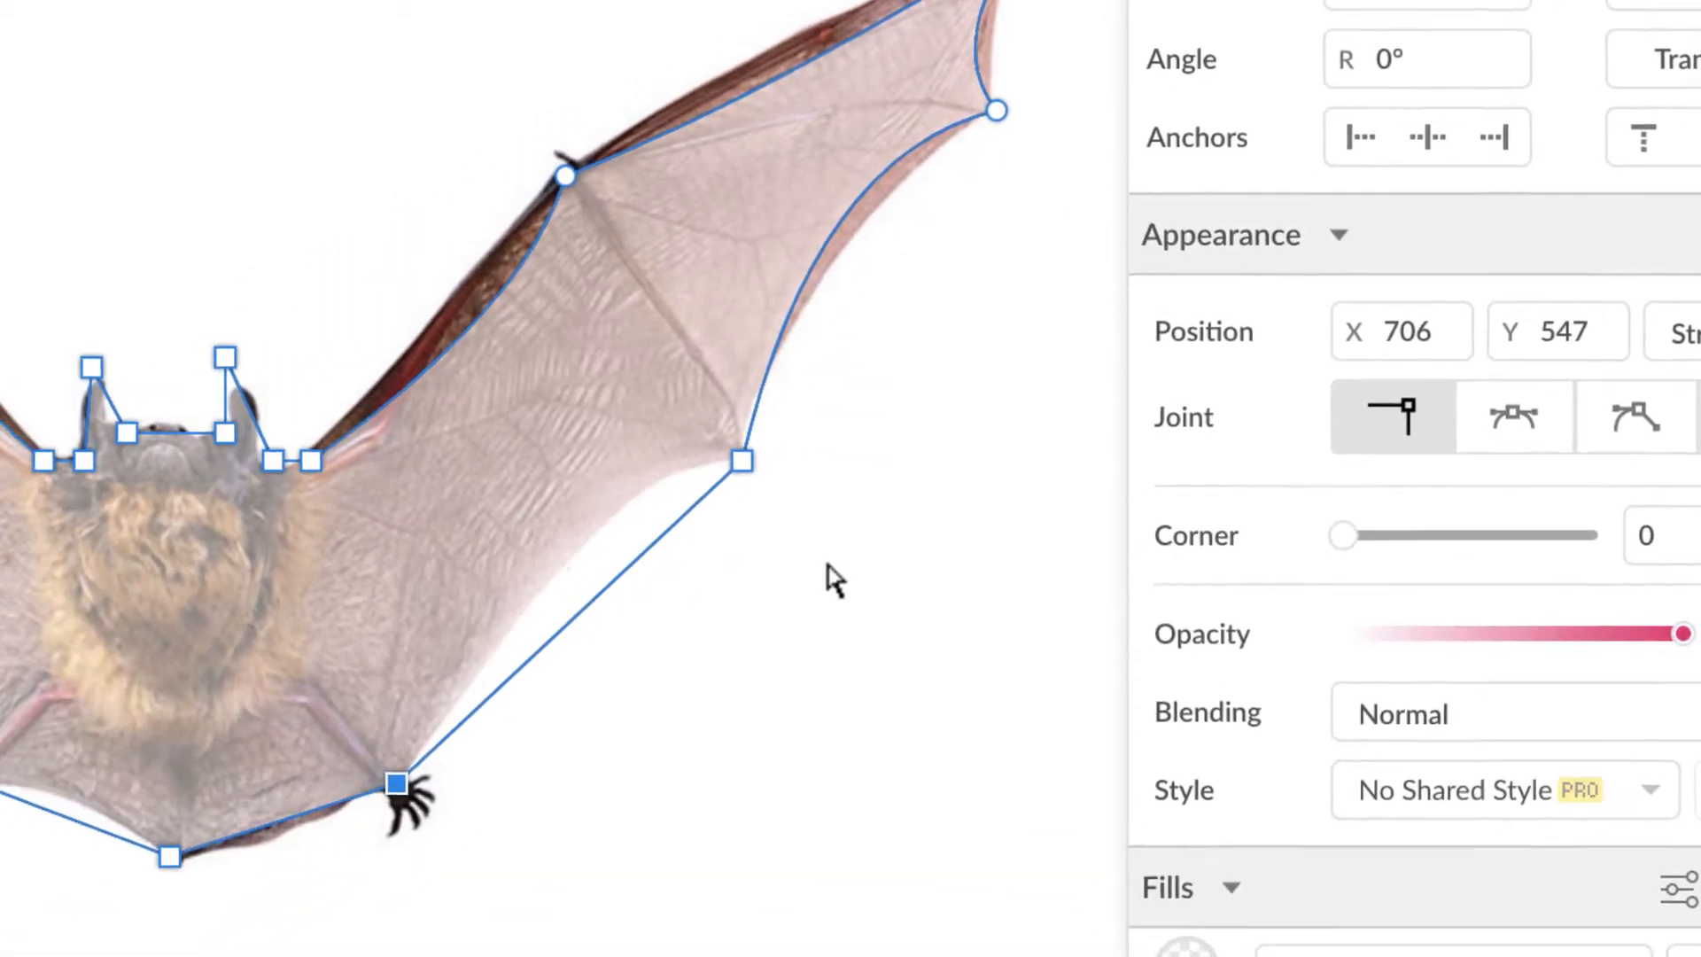
Make the right foot anchor Disconnected, curve the wing edge above it inward, and convert the tail point's joint as well
{"action": "left_click", "coordinate": [1640, 415]}
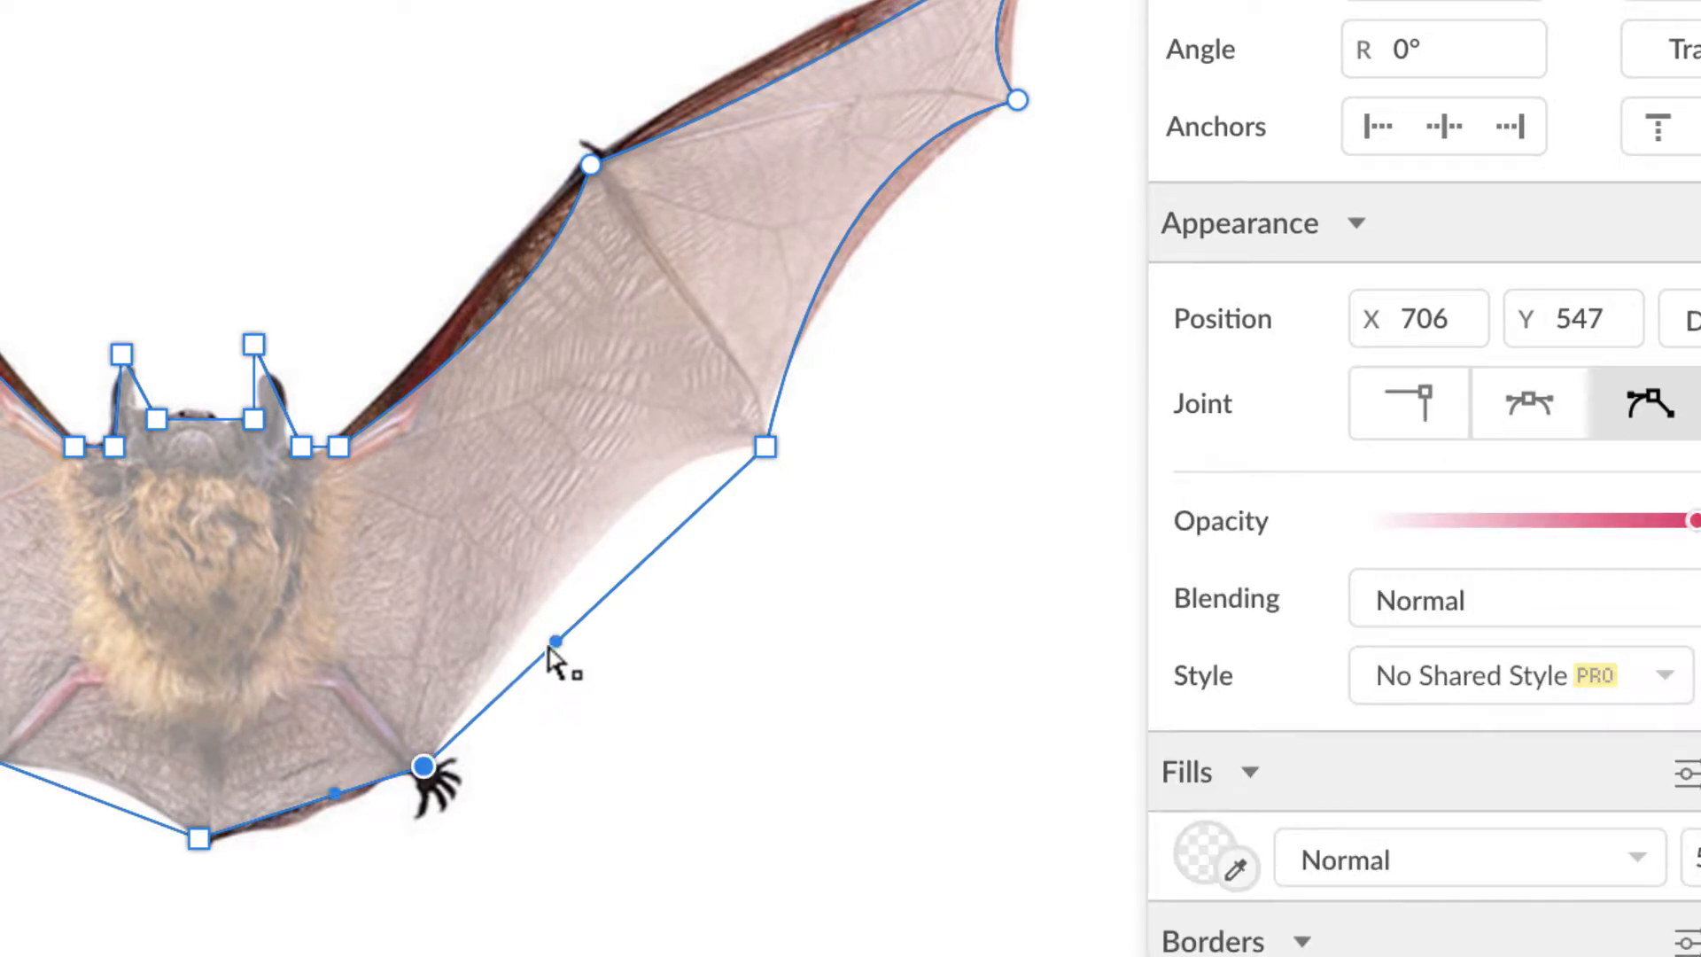
{"action": "left_click_drag", "start_coordinate": [551, 651], "coordinate": [570, 479]}
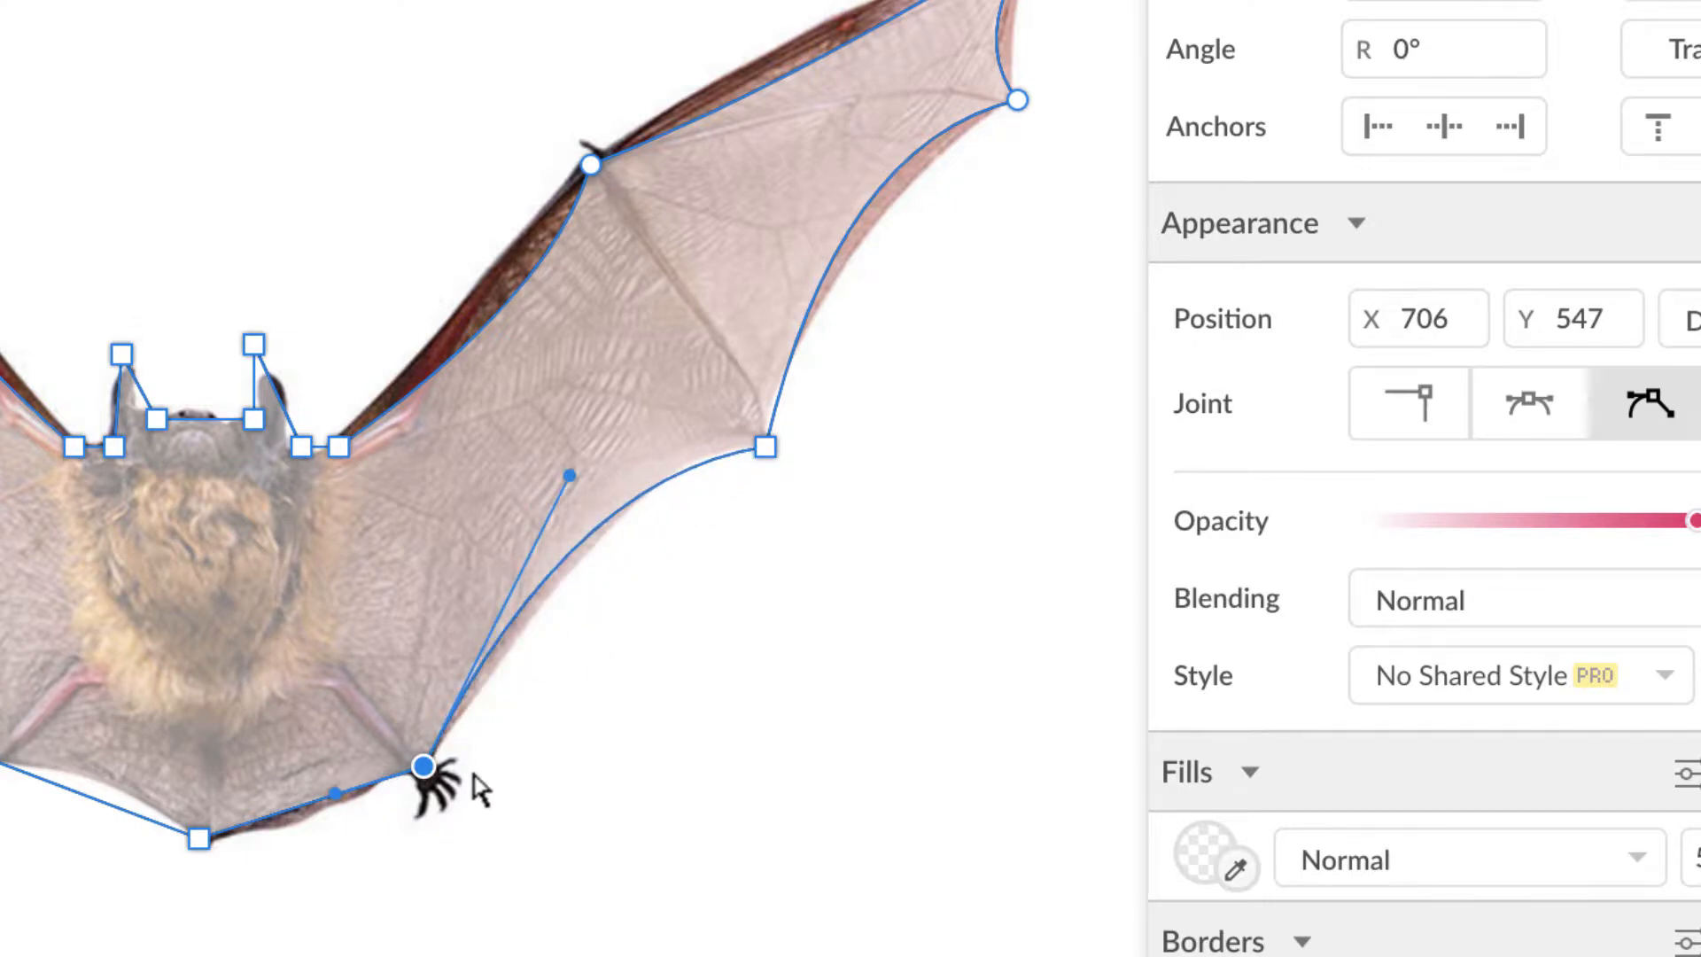
{"action": "left_click", "coordinate": [200, 838]}
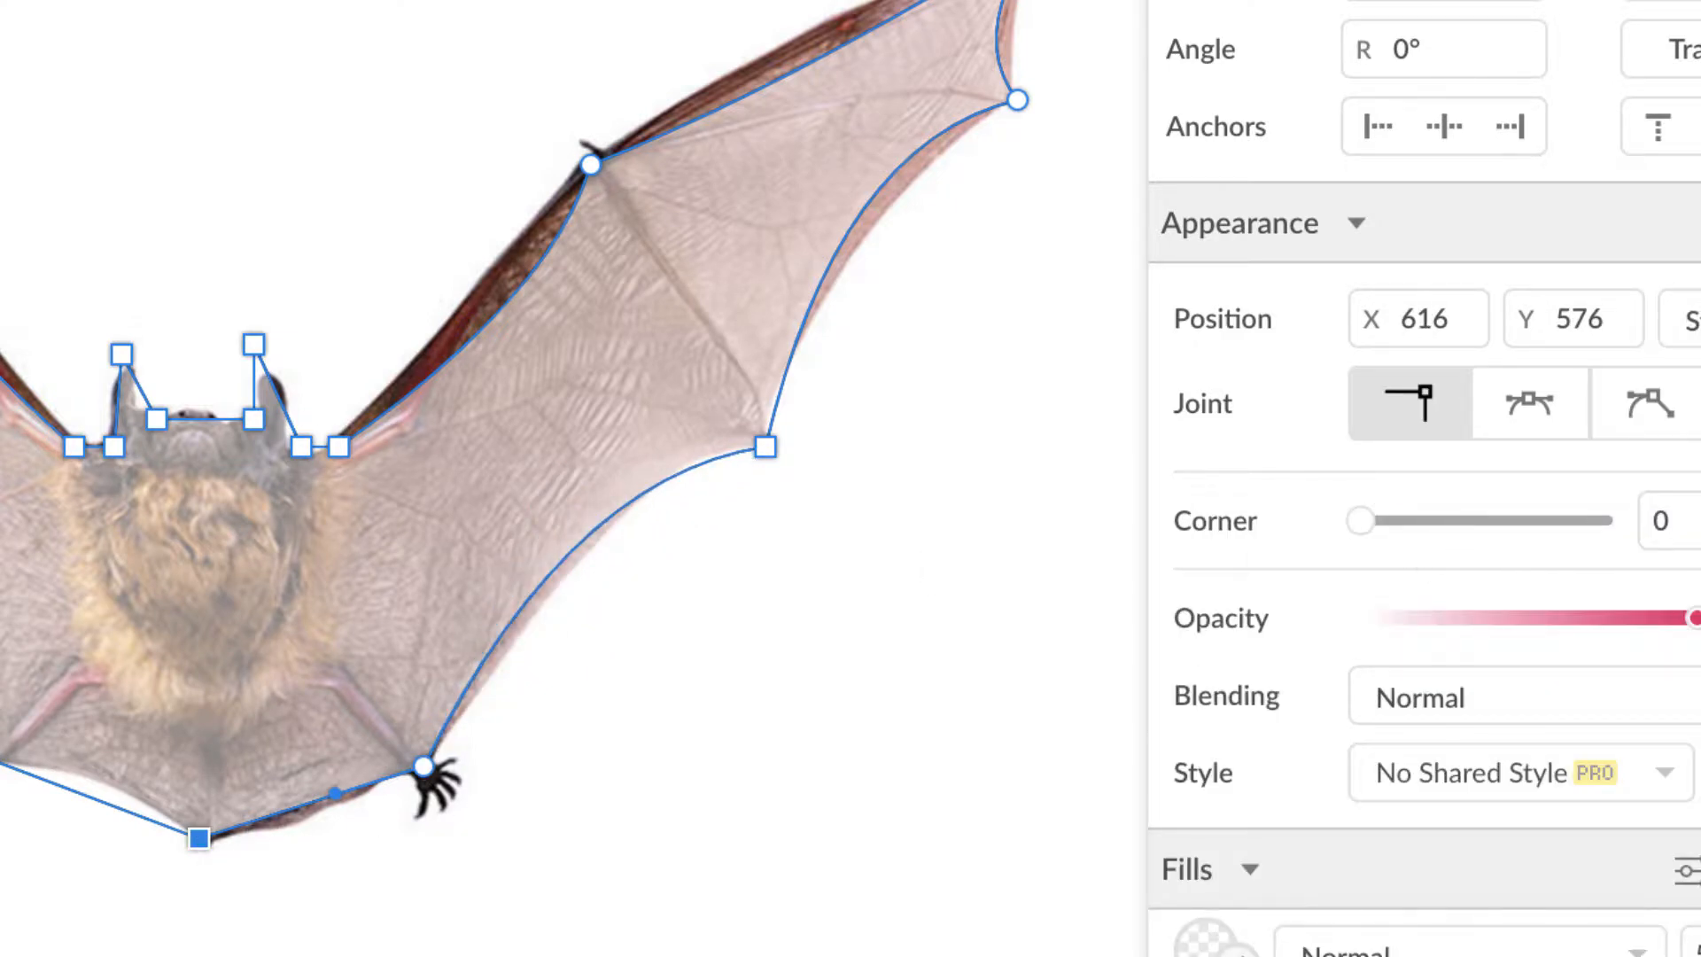
{"action": "left_click", "coordinate": [1641, 411]}
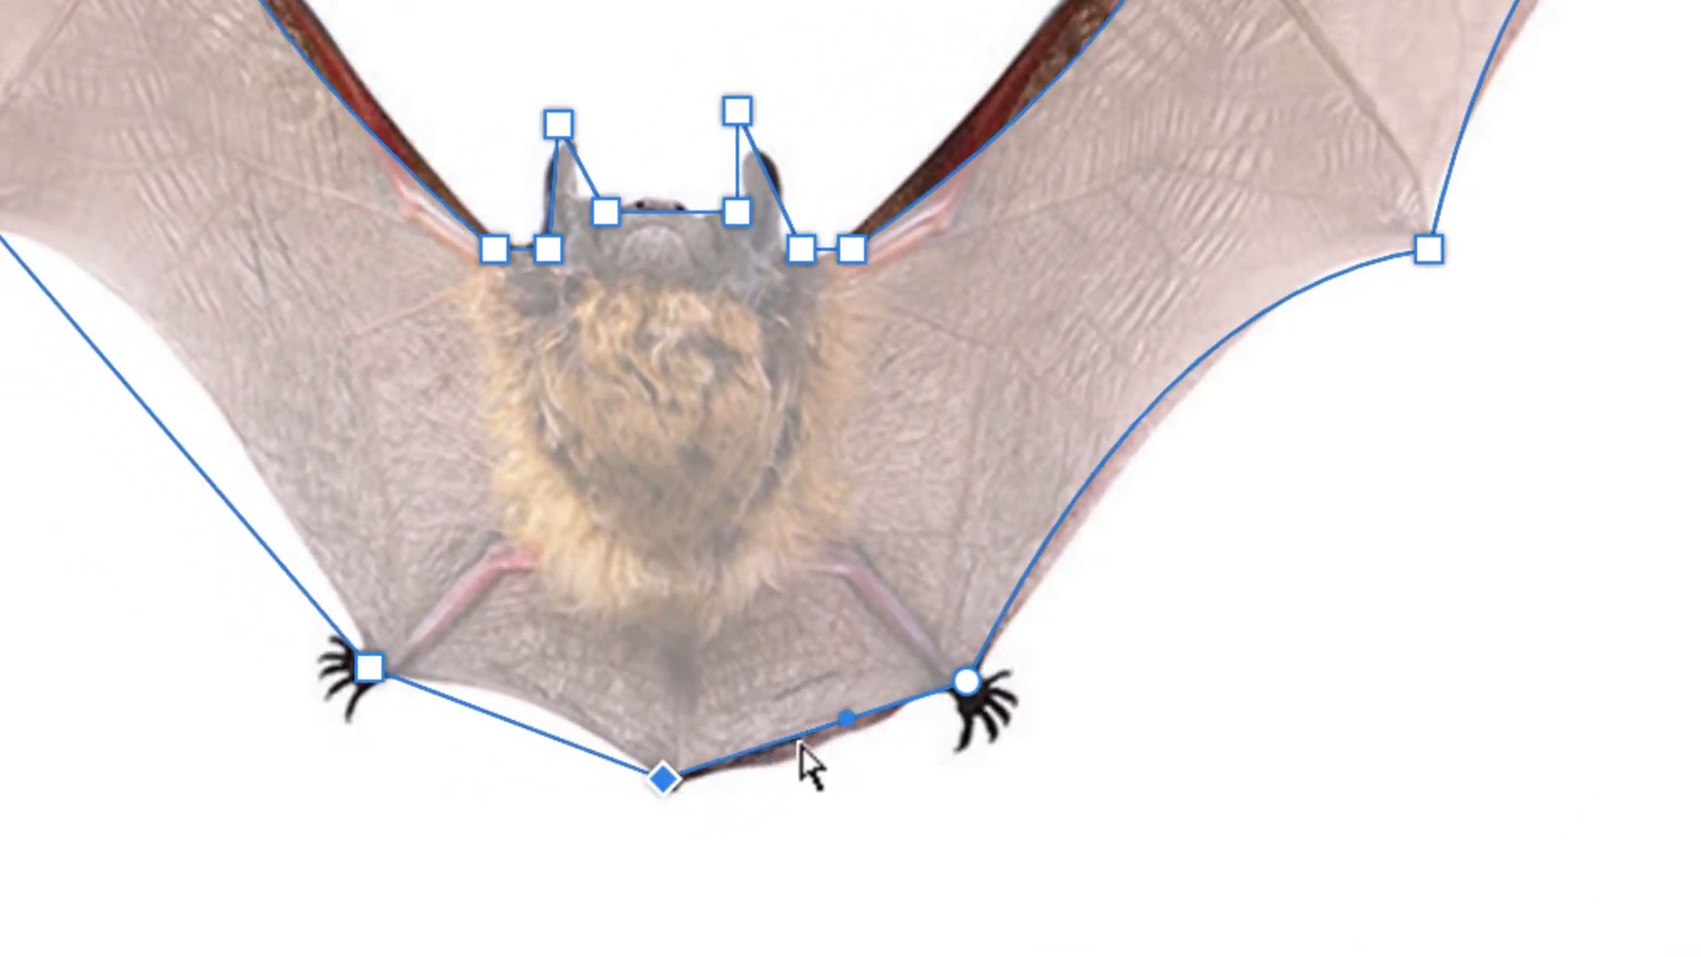
{"action": "left_click", "coordinate": [830, 723]}
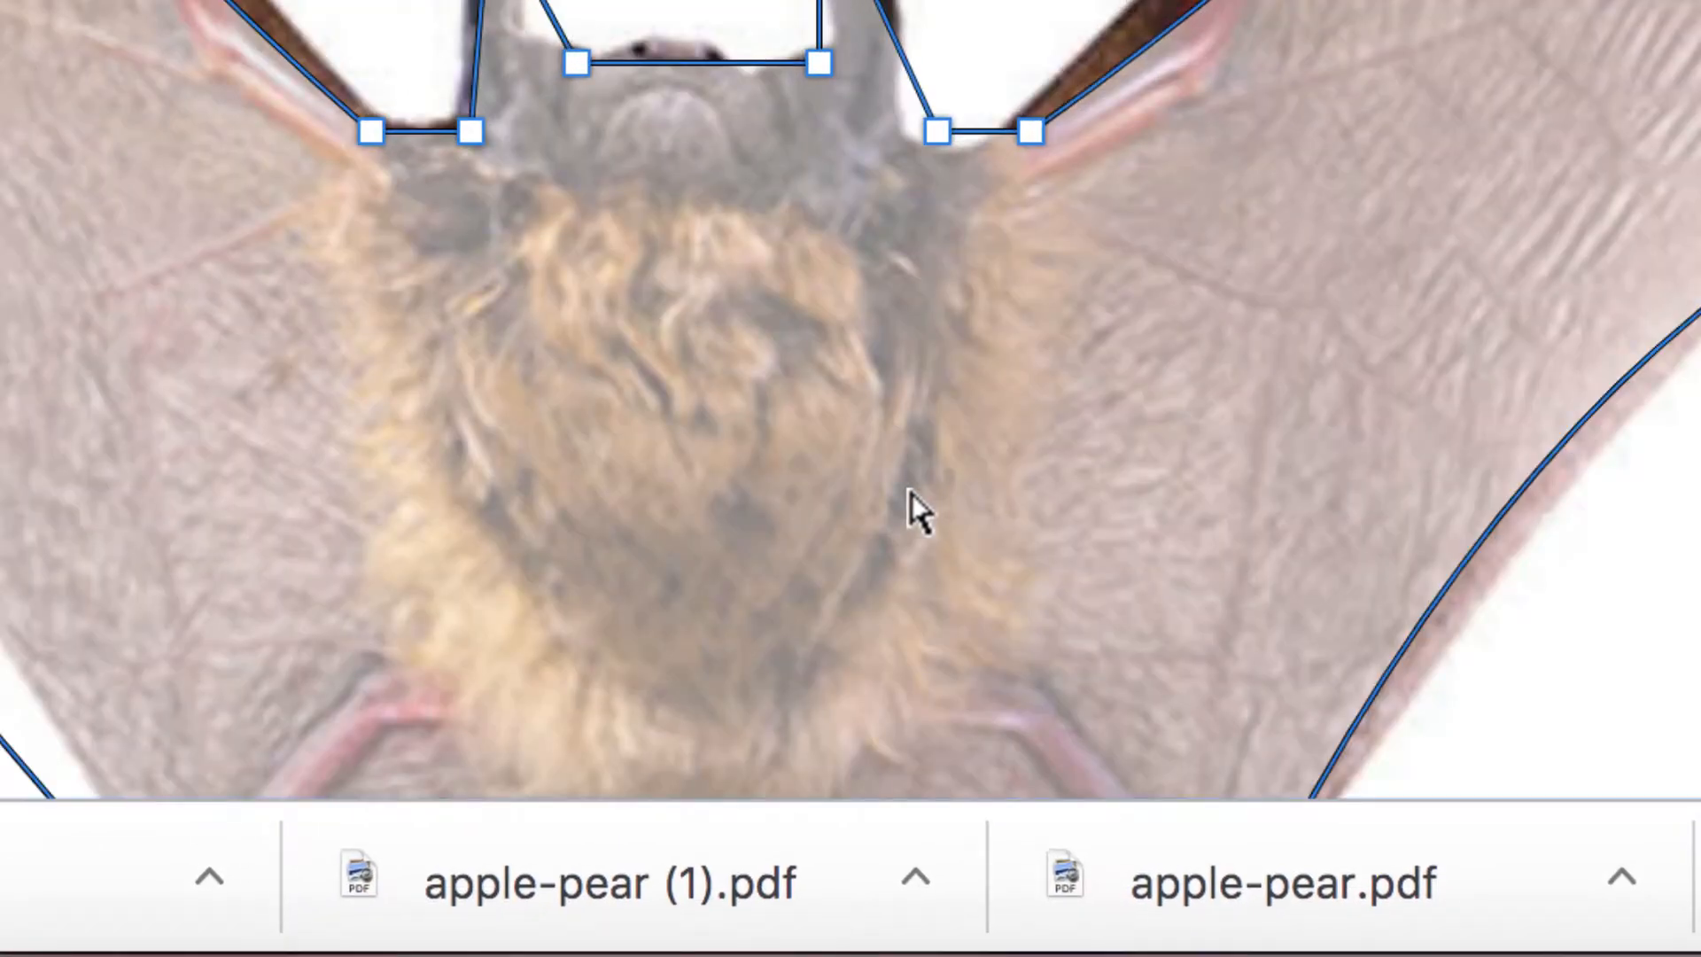
{"action": "scroll", "coordinate": [976, 56], "scroll_direction": "down", "scroll_amount": 10}
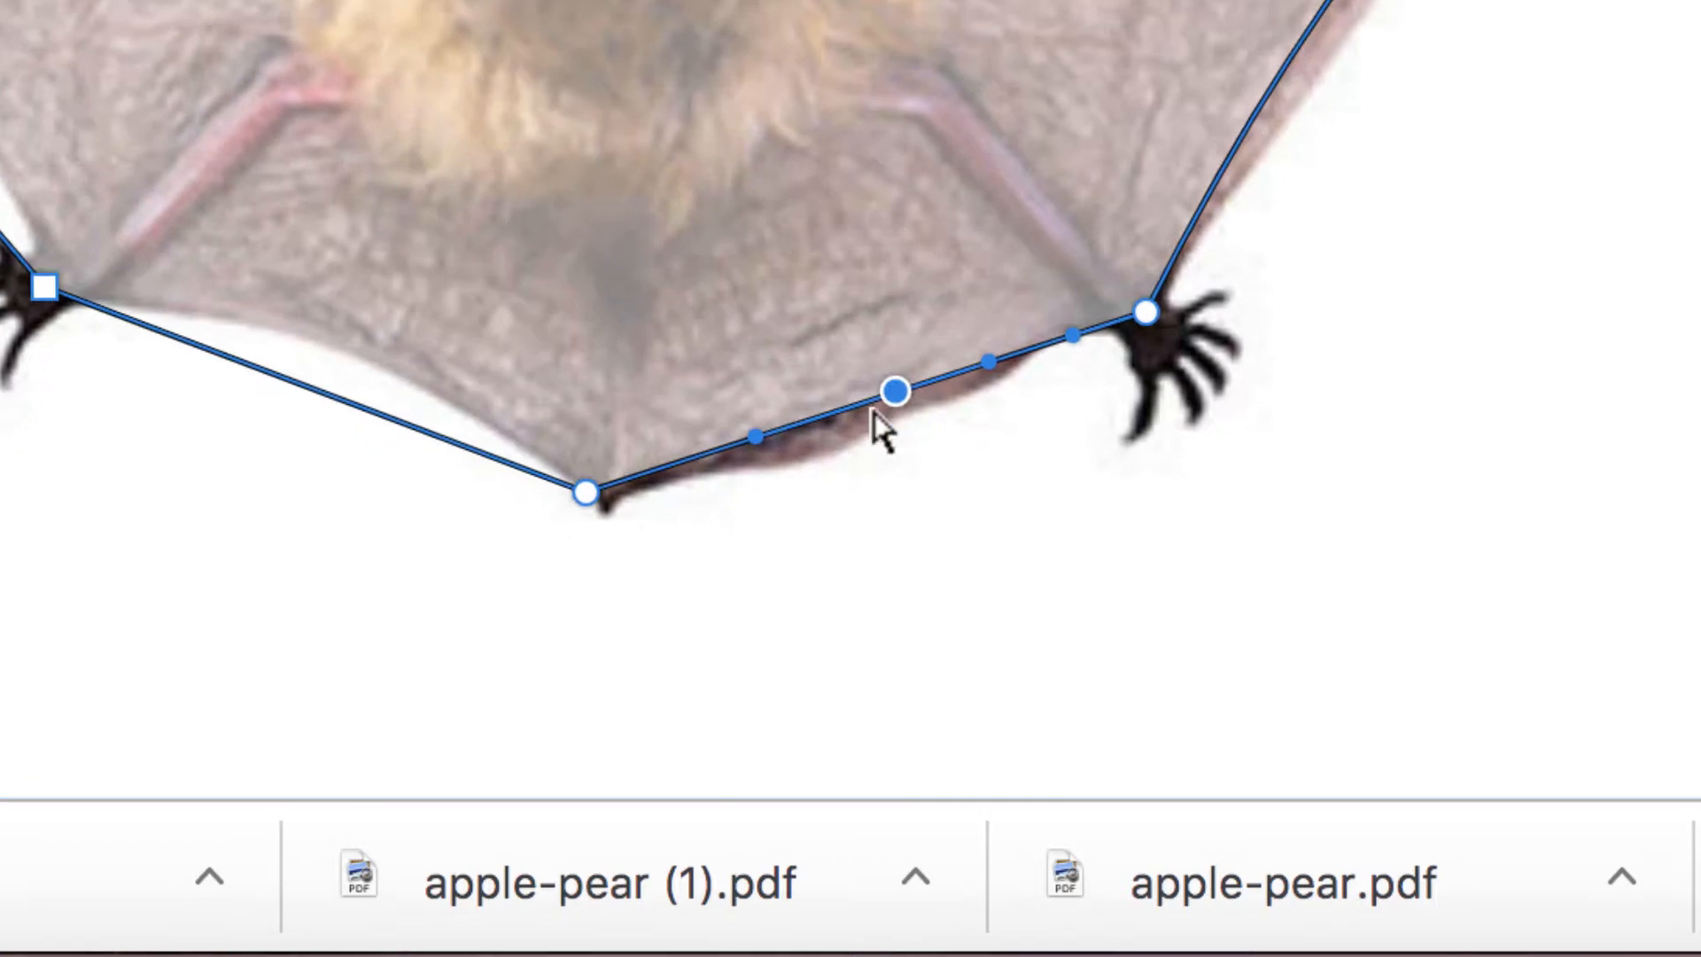
{"action": "left_click", "coordinate": [586, 493]}
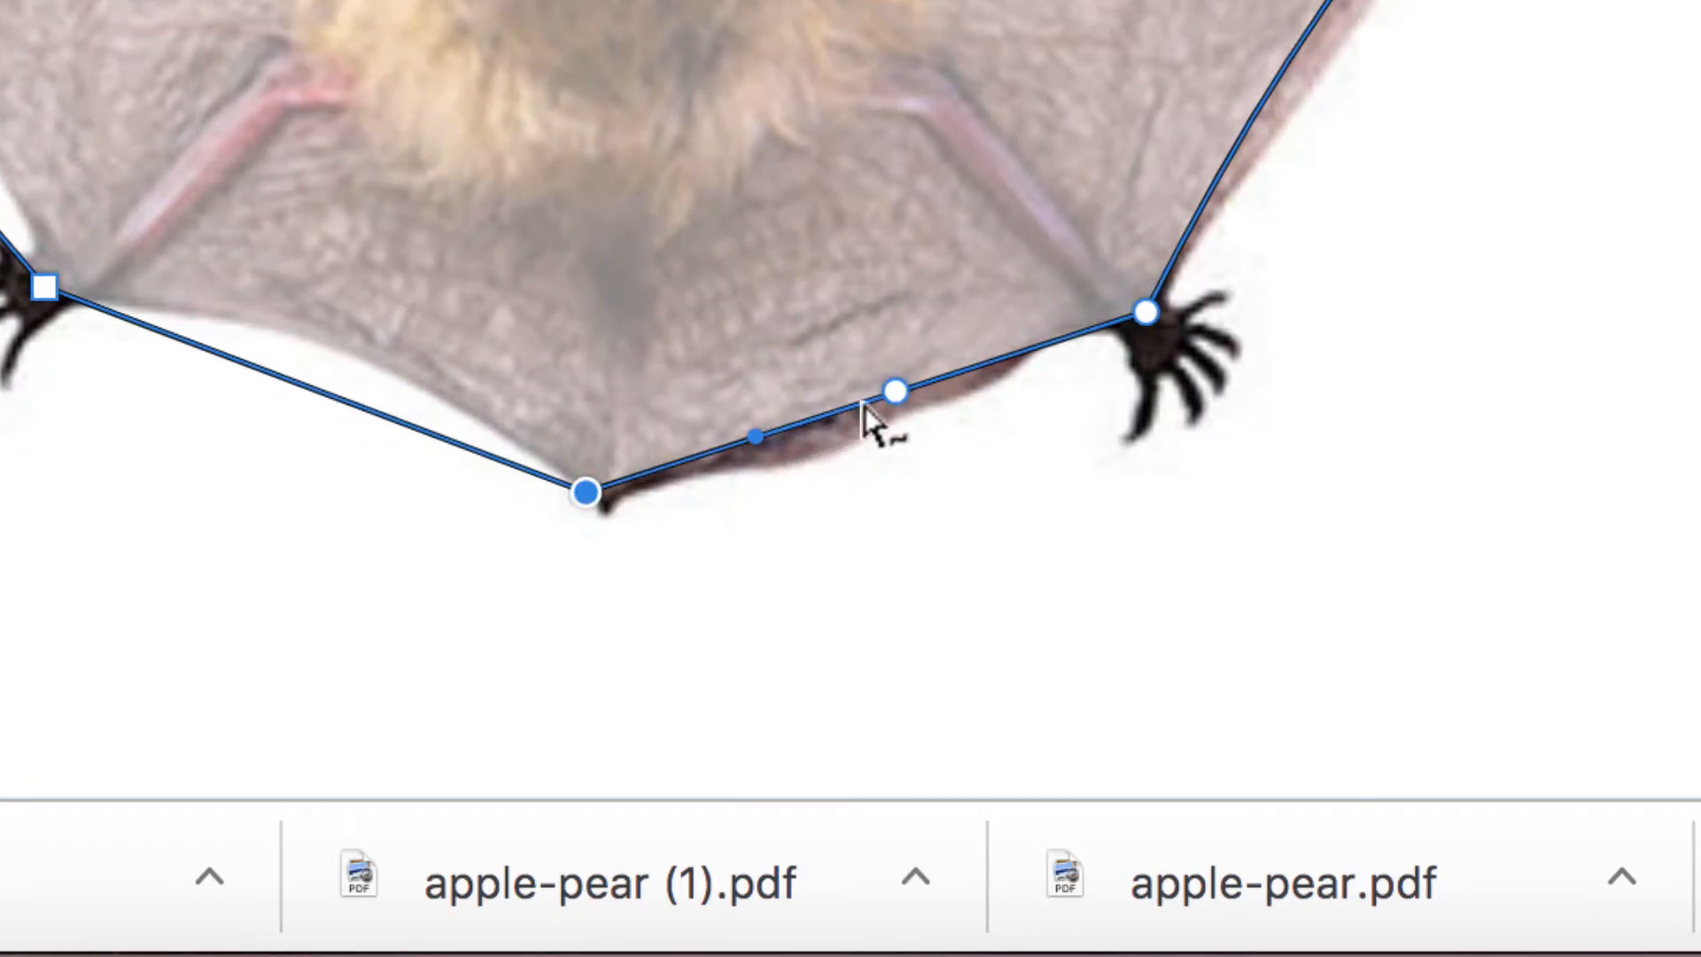
{"action": "left_click_drag", "start_coordinate": [896, 392], "coordinate": [898, 290]}
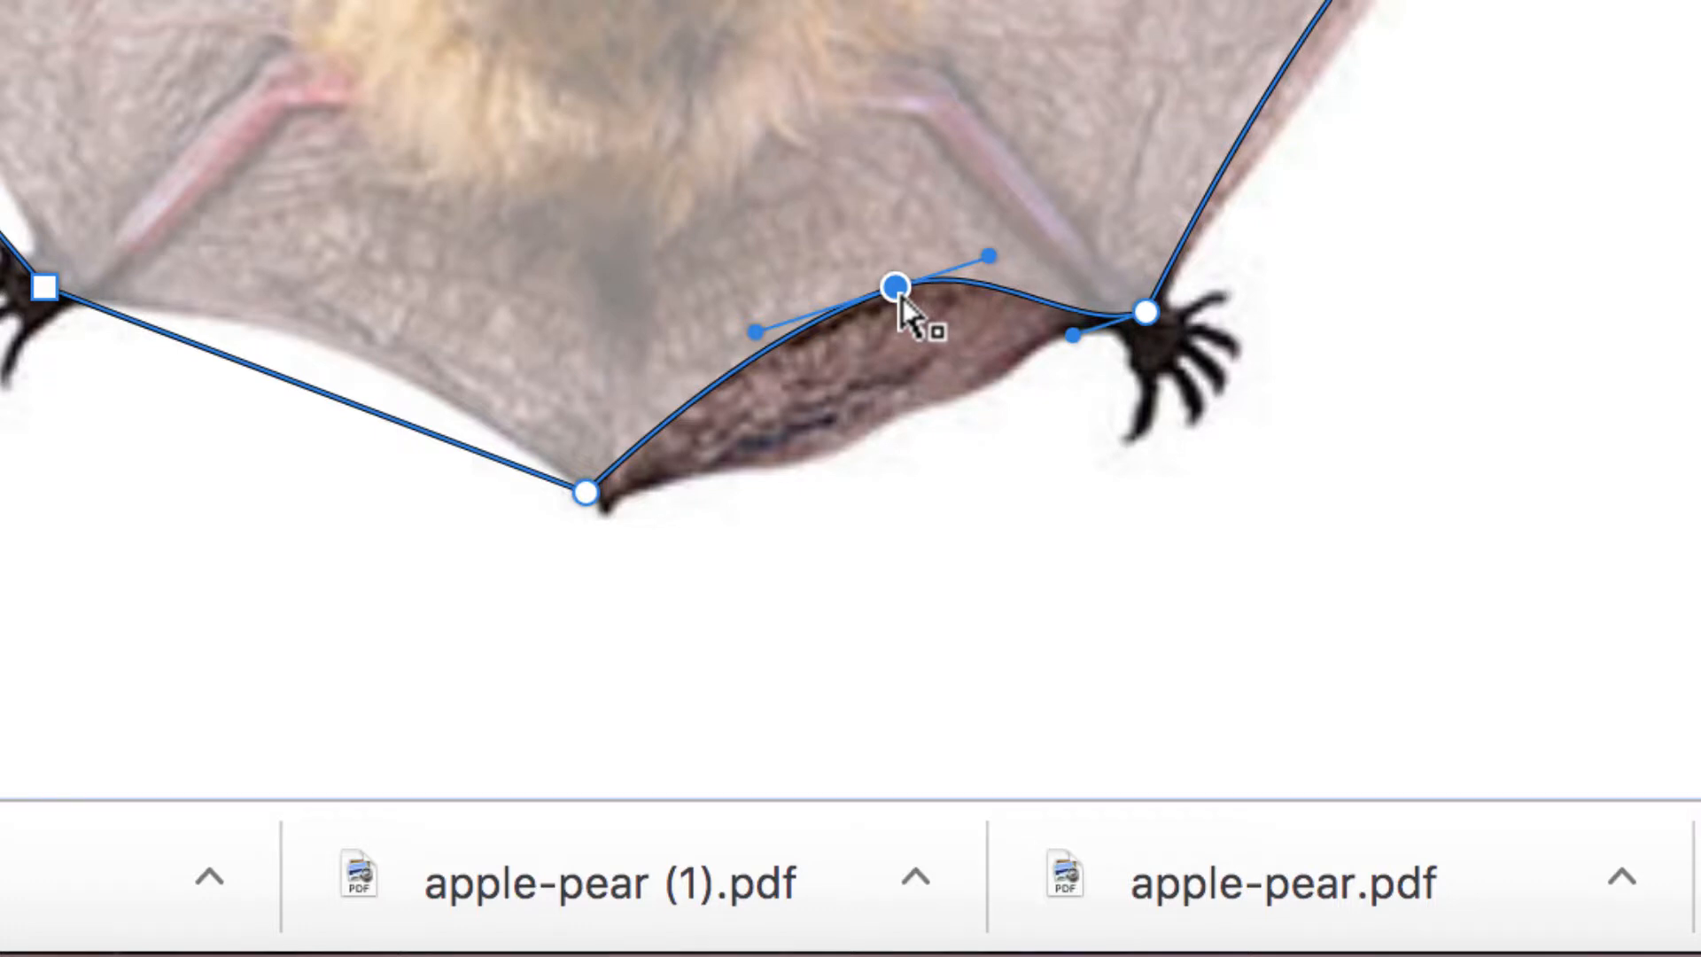
{"action": "key", "text": "Delete"}
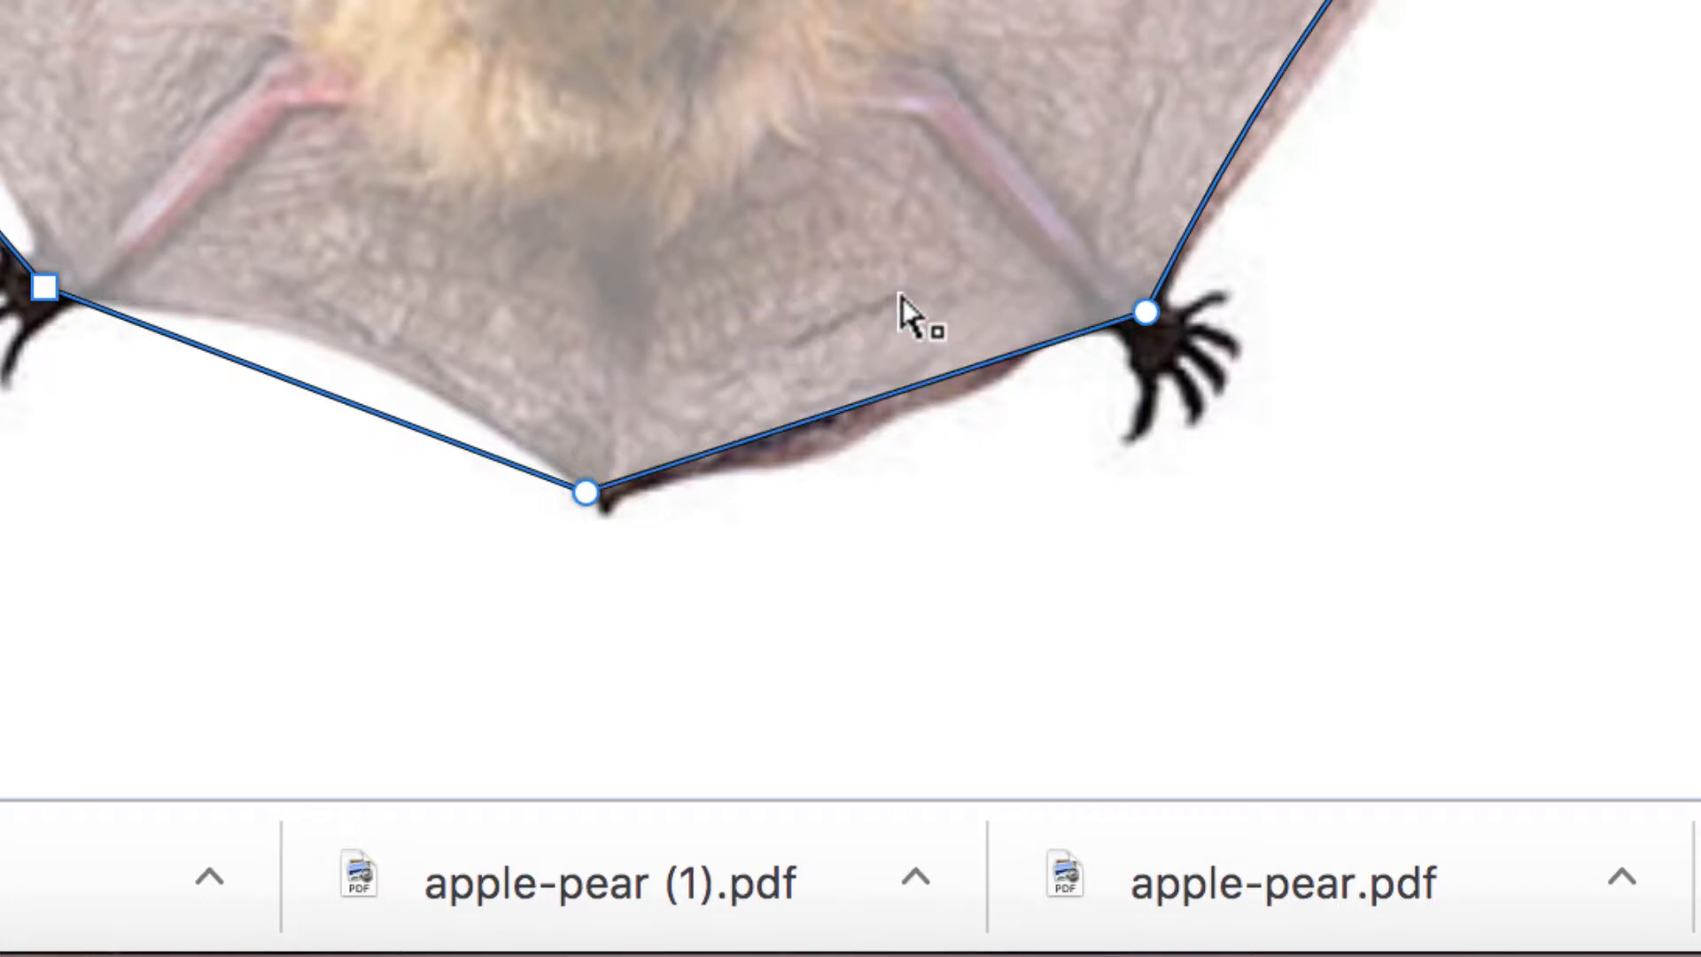
Curve the edge between the tail point and the right foot inward using the tail anchor's handle
{"action": "left_click", "coordinate": [586, 494]}
{"action": "left_click", "coordinate": [925, 644]}
{"action": "left_click_drag", "start_coordinate": [864, 405], "coordinate": [769, 416]}
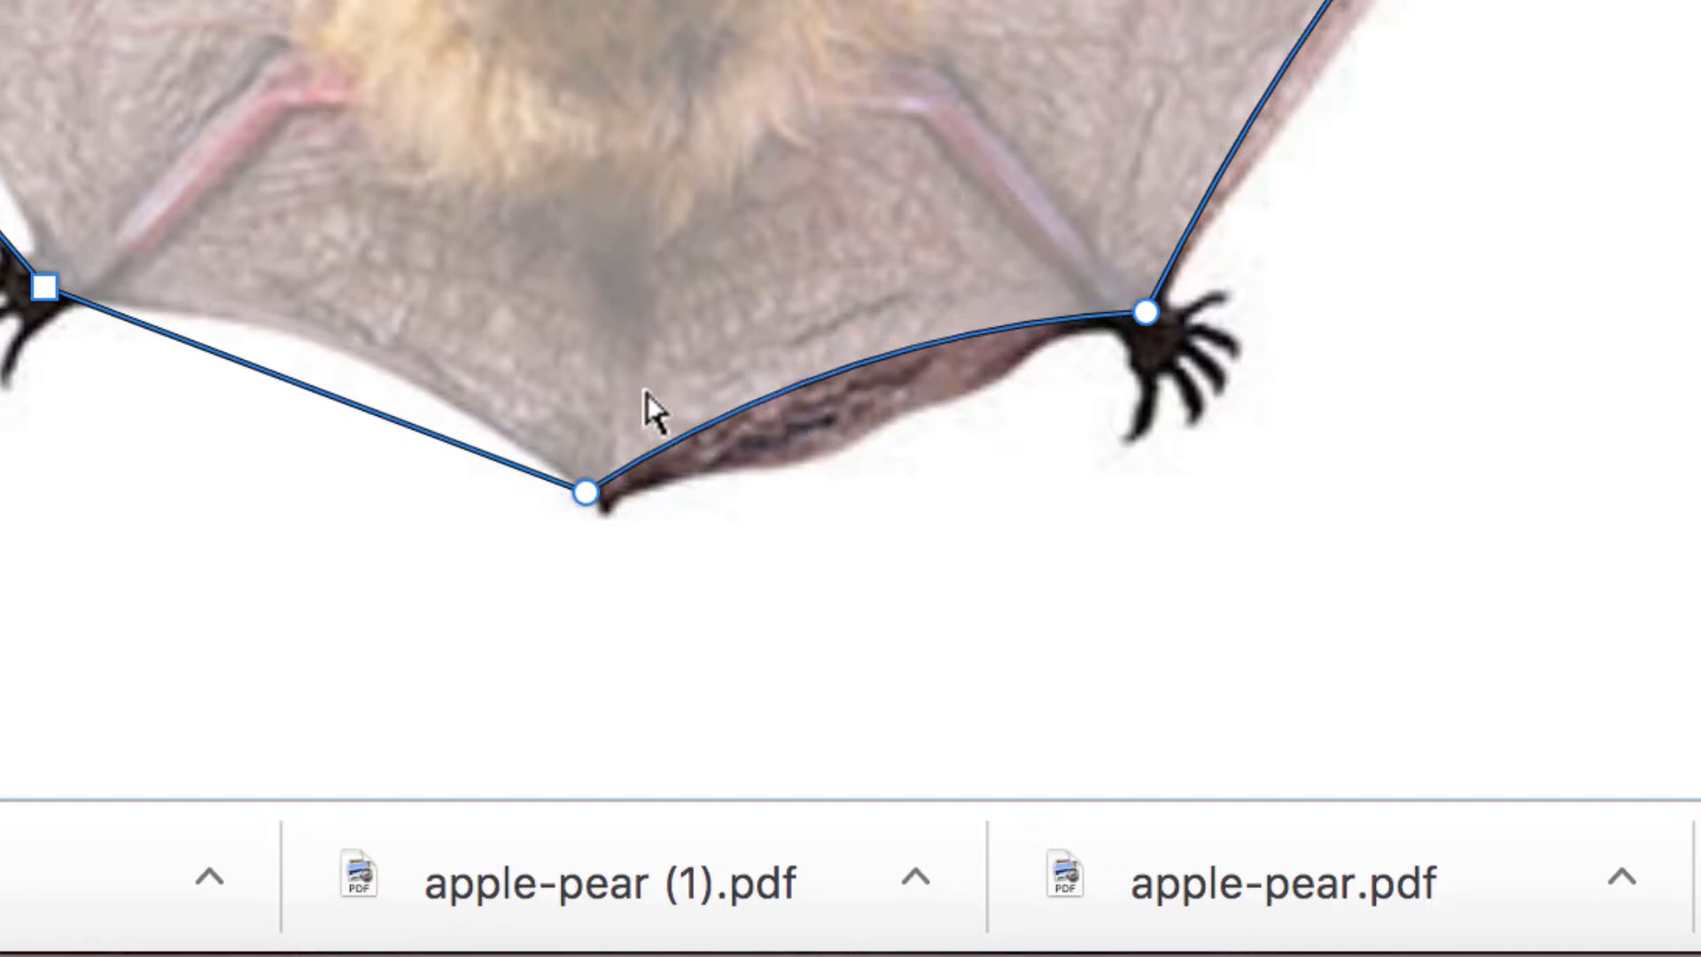
Make the left foot anchor Disconnected and curve the edge between that foot and the tail point inward
{"action": "left_click", "coordinate": [46, 289]}
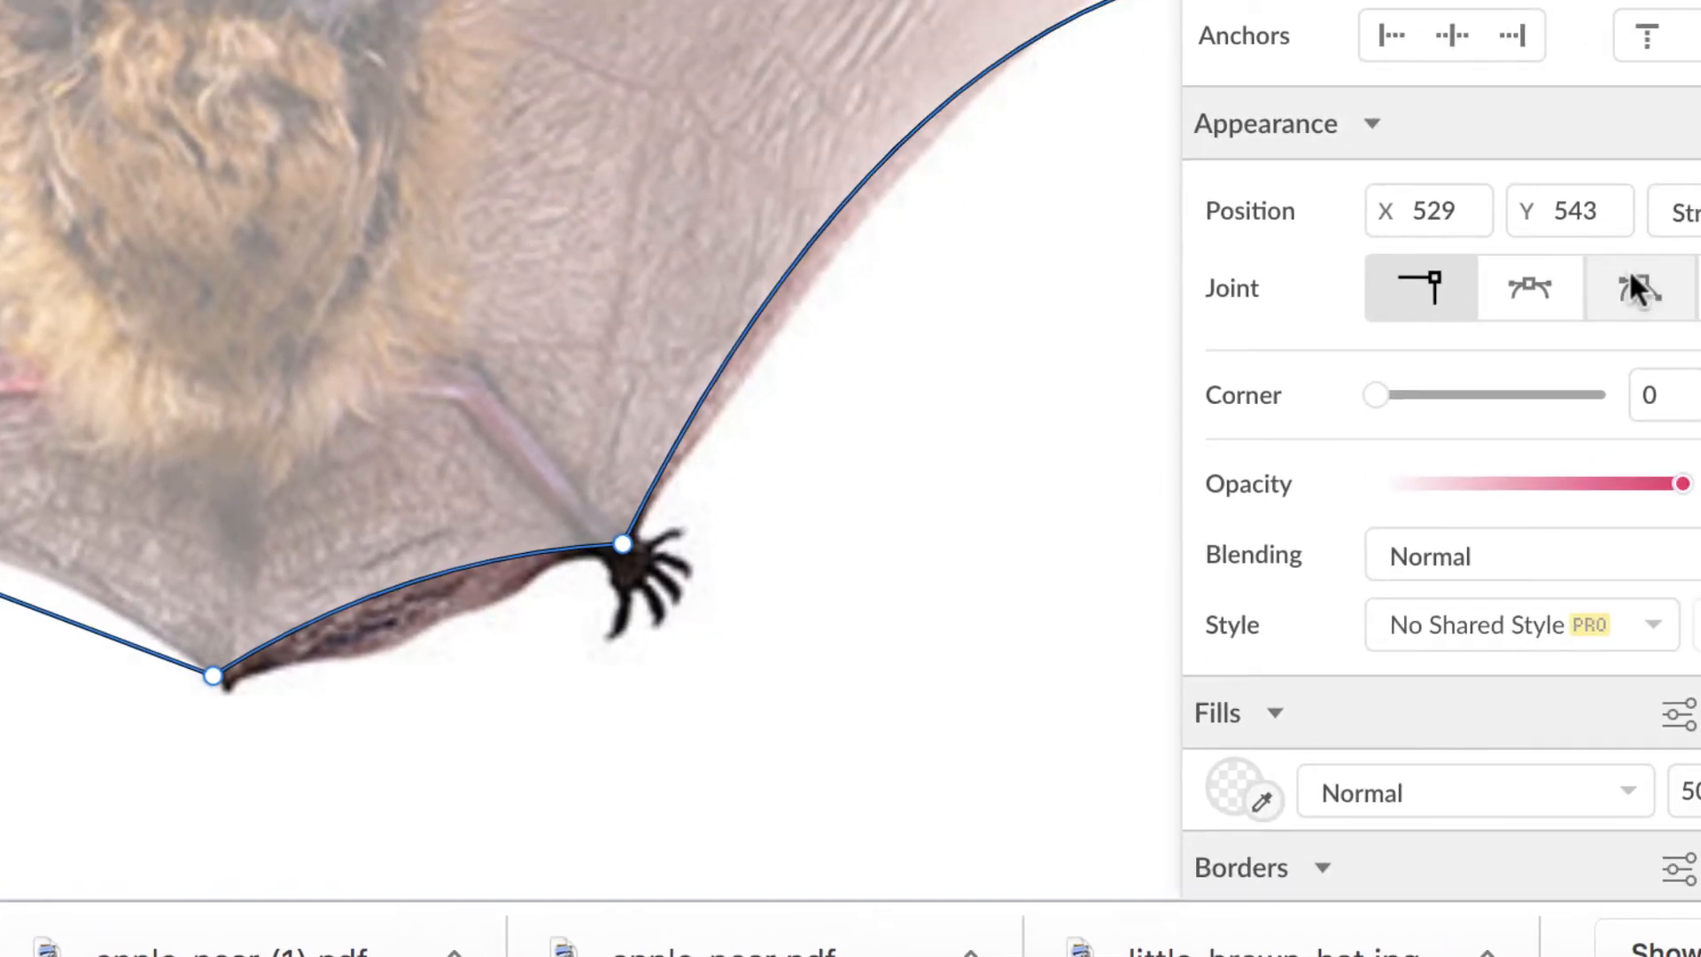
{"action": "left_click", "coordinate": [1641, 284]}
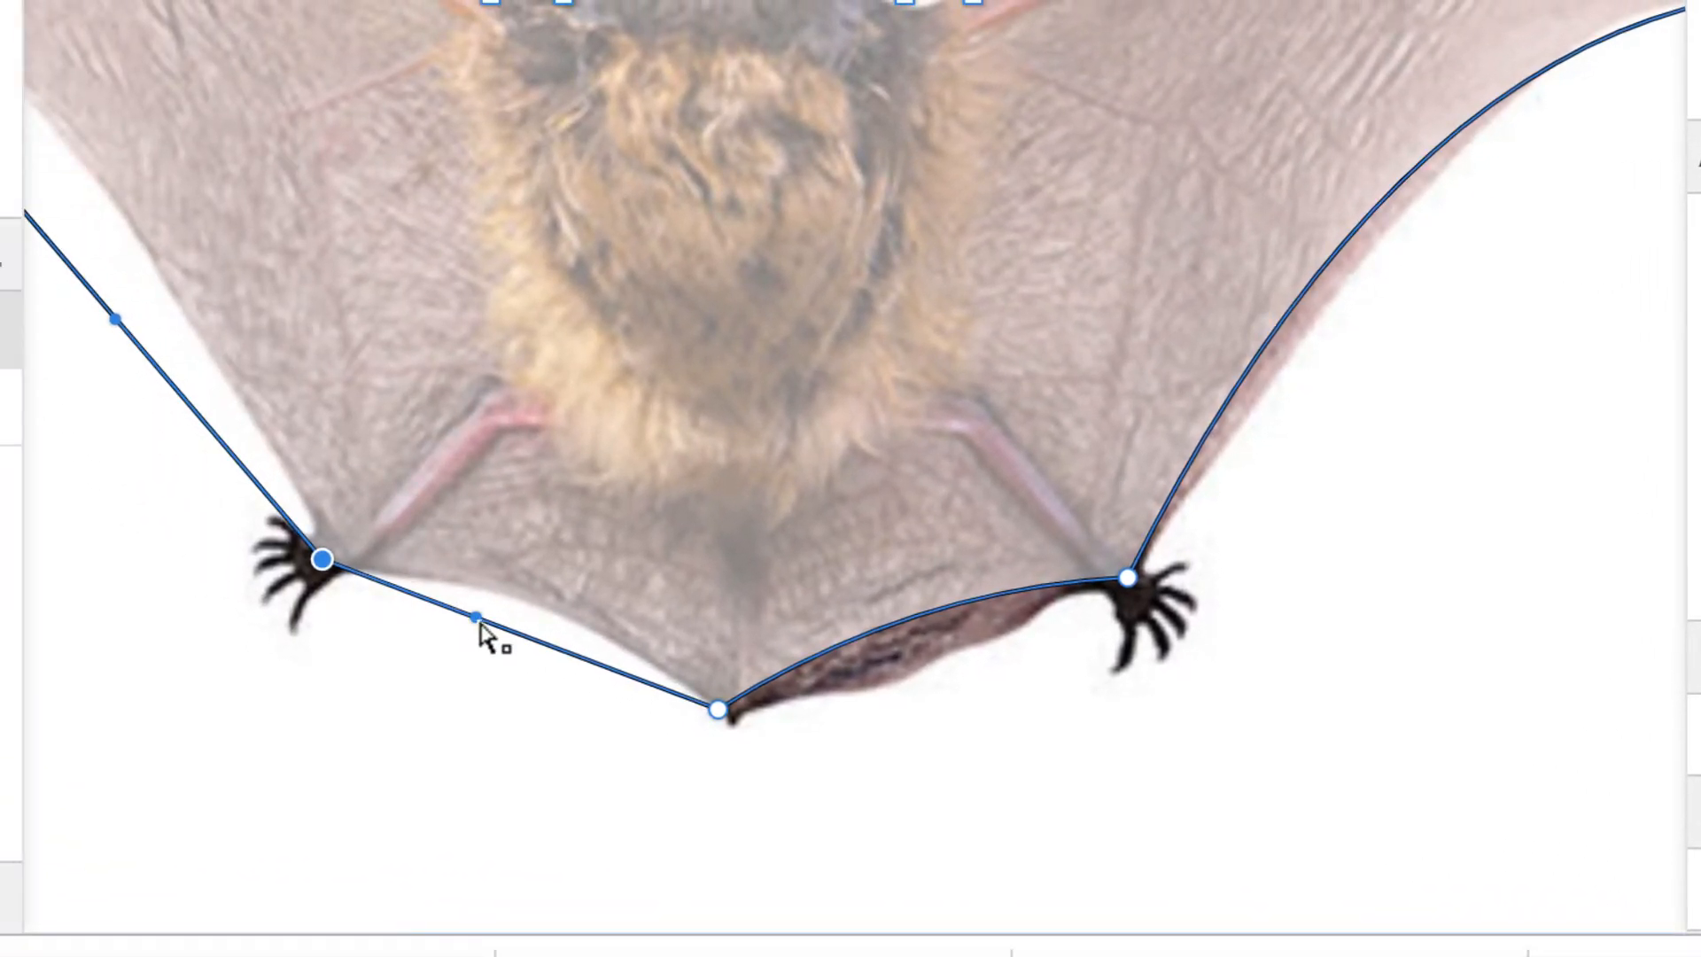
{"action": "left_click_drag", "start_coordinate": [479, 623], "coordinate": [524, 536]}
Convert the left wing's lower outer corner joint and curve the edge from the left foot up to it along the membrane
{"action": "scroll", "coordinate": [494, 675], "scroll_direction": "left", "scroll_amount": 5}
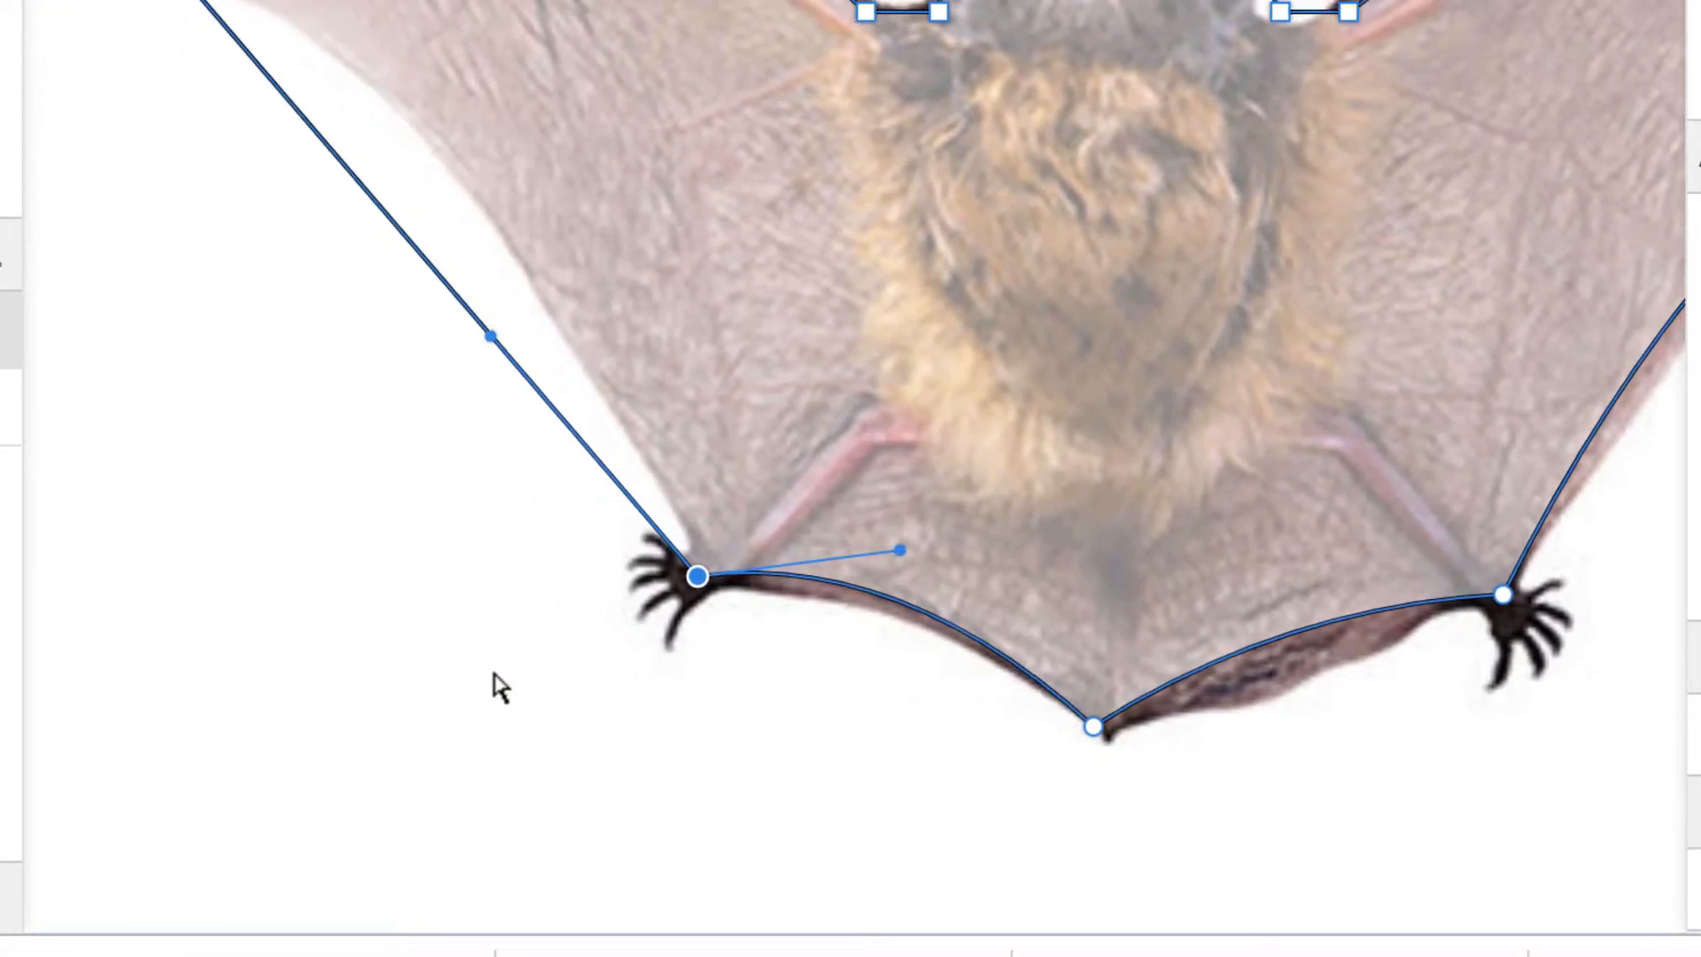
{"action": "scroll", "coordinate": [495, 675], "scroll_direction": "up", "scroll_amount": 2}
{"action": "scroll", "coordinate": [494, 678], "scroll_direction": "up", "scroll_amount": 1}
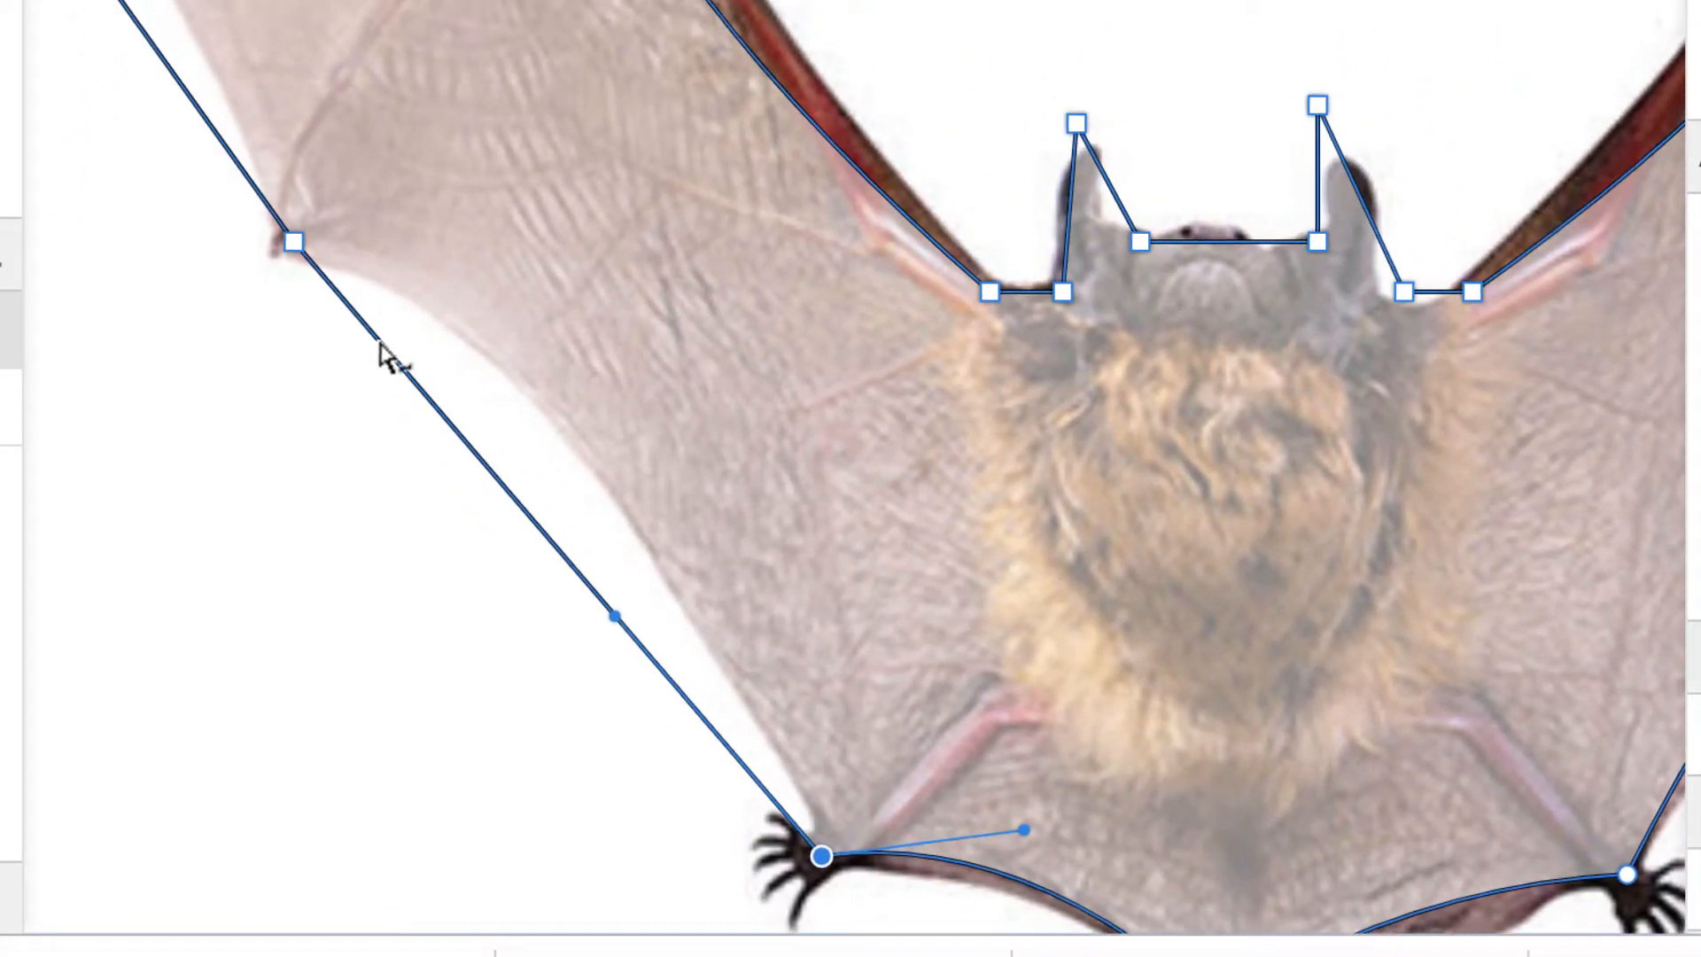
{"action": "left_click", "coordinate": [295, 243]}
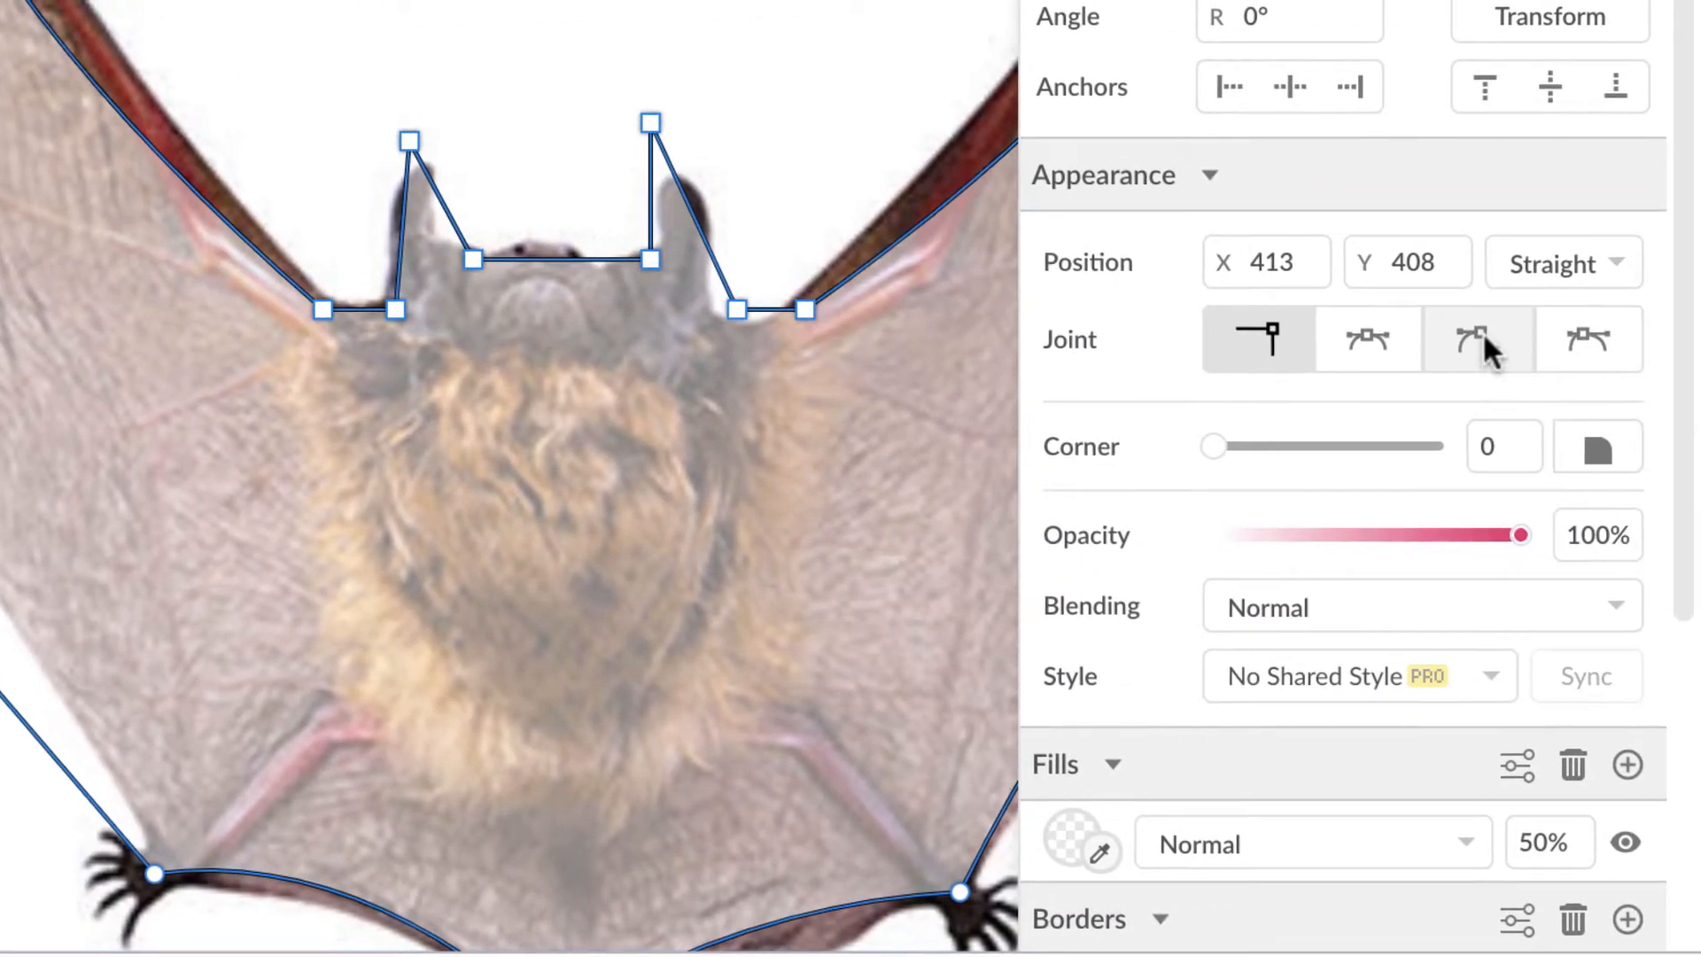
{"action": "left_click", "coordinate": [1482, 335]}
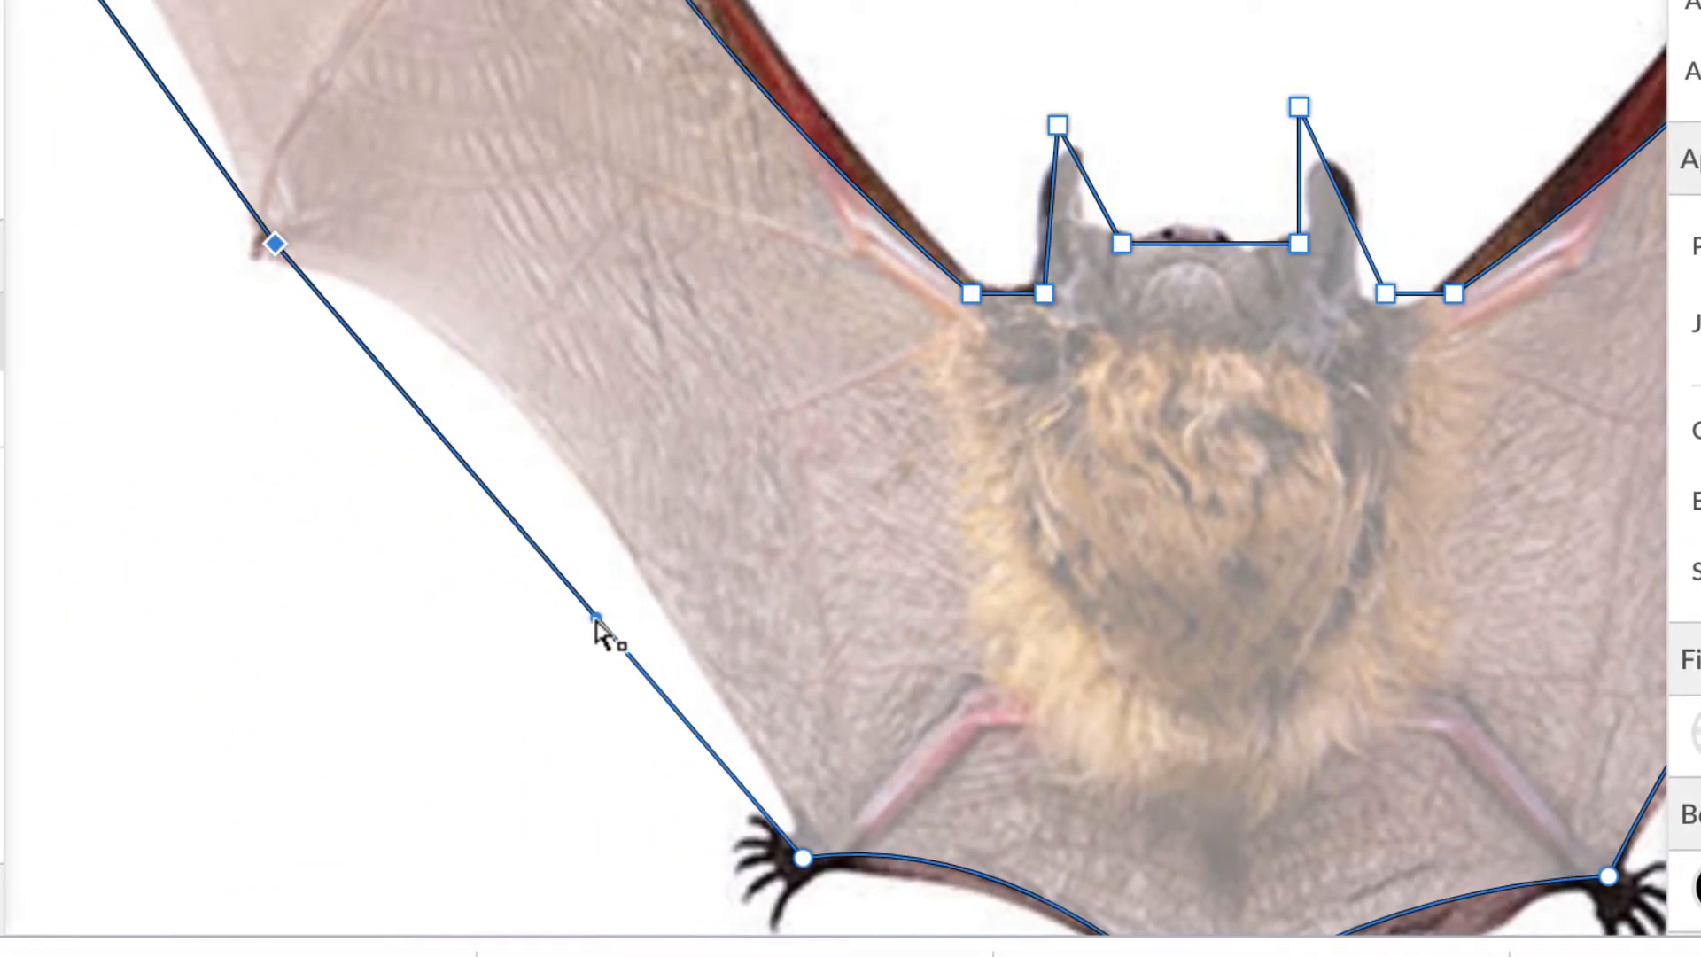
{"action": "left_click_drag", "start_coordinate": [596, 620], "coordinate": [602, 358]}
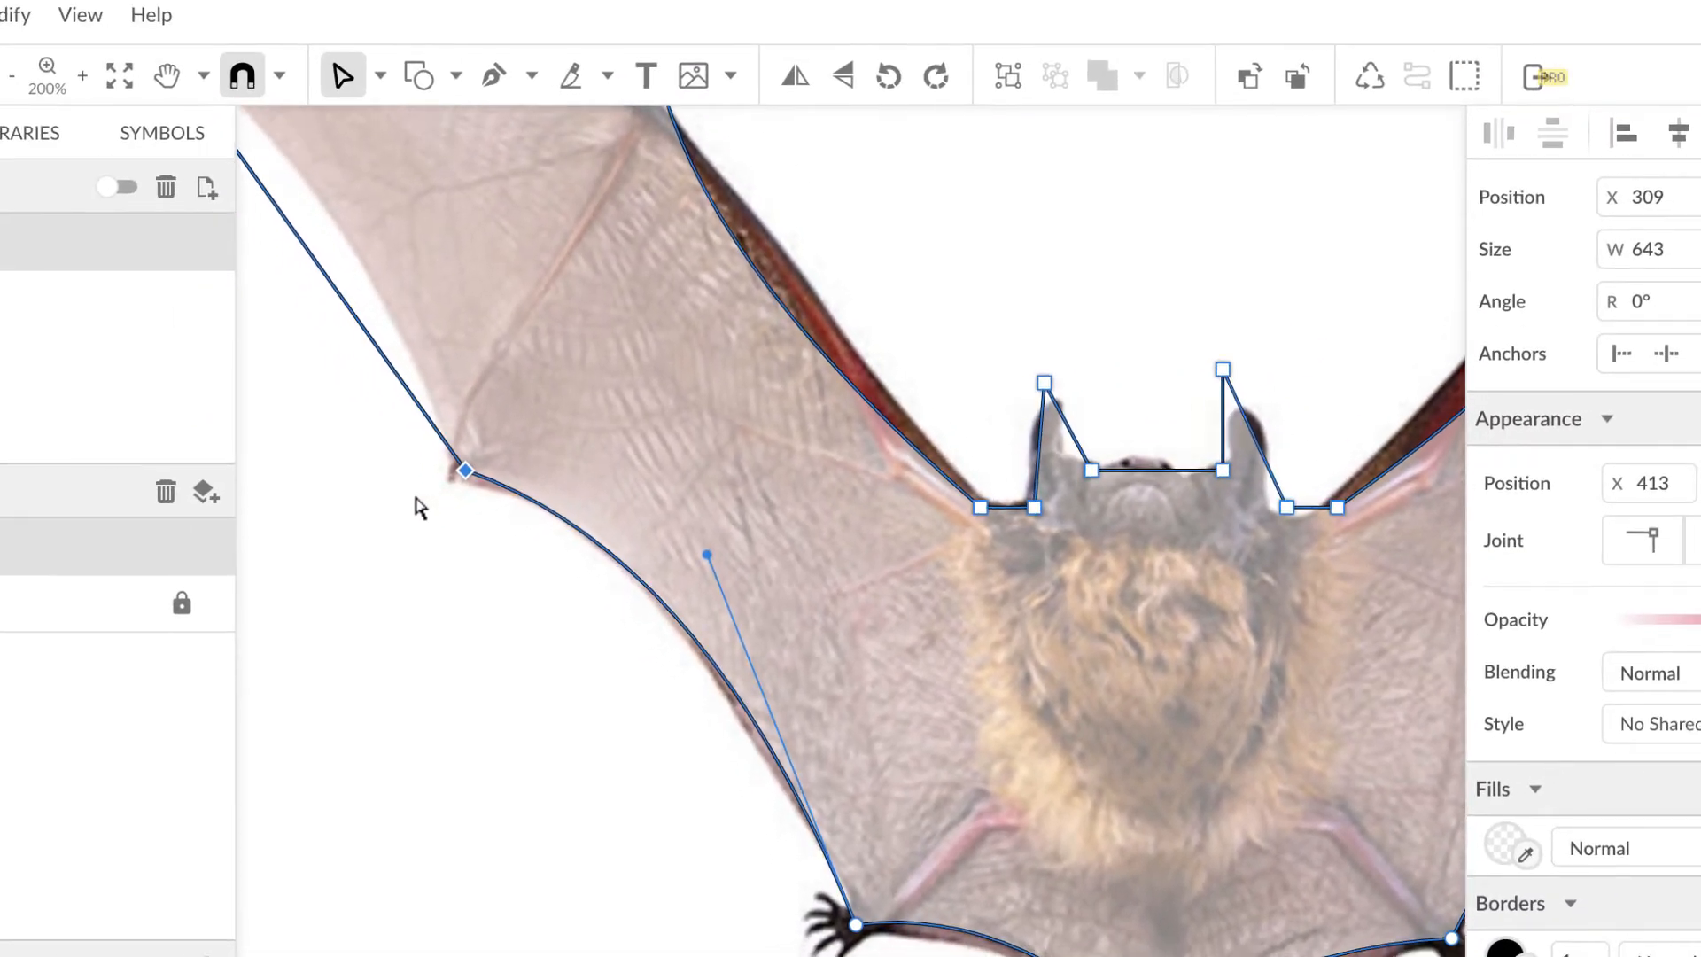
Curve the three edges around the left wing's tip inward, making the tip's lower anchor Disconnected
{"action": "scroll", "coordinate": [421, 508], "scroll_direction": "up", "scroll_amount": 5}
{"action": "scroll", "coordinate": [421, 508], "scroll_direction": "left", "scroll_amount": 2}
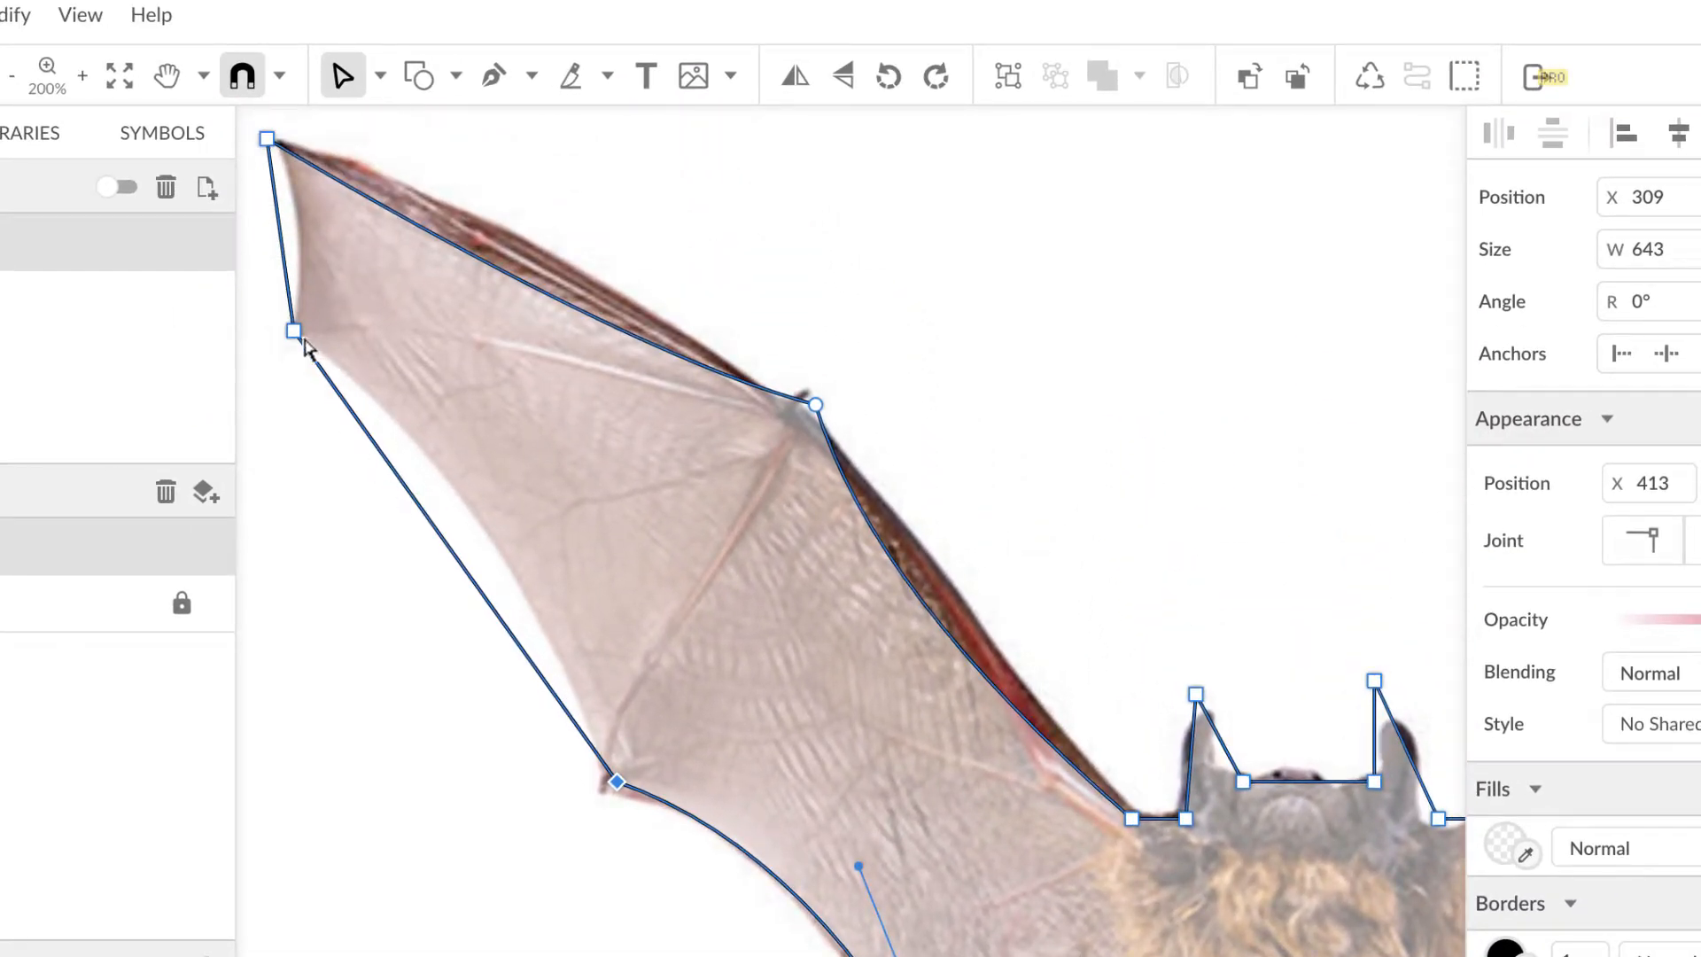
{"action": "left_click", "coordinate": [294, 332]}
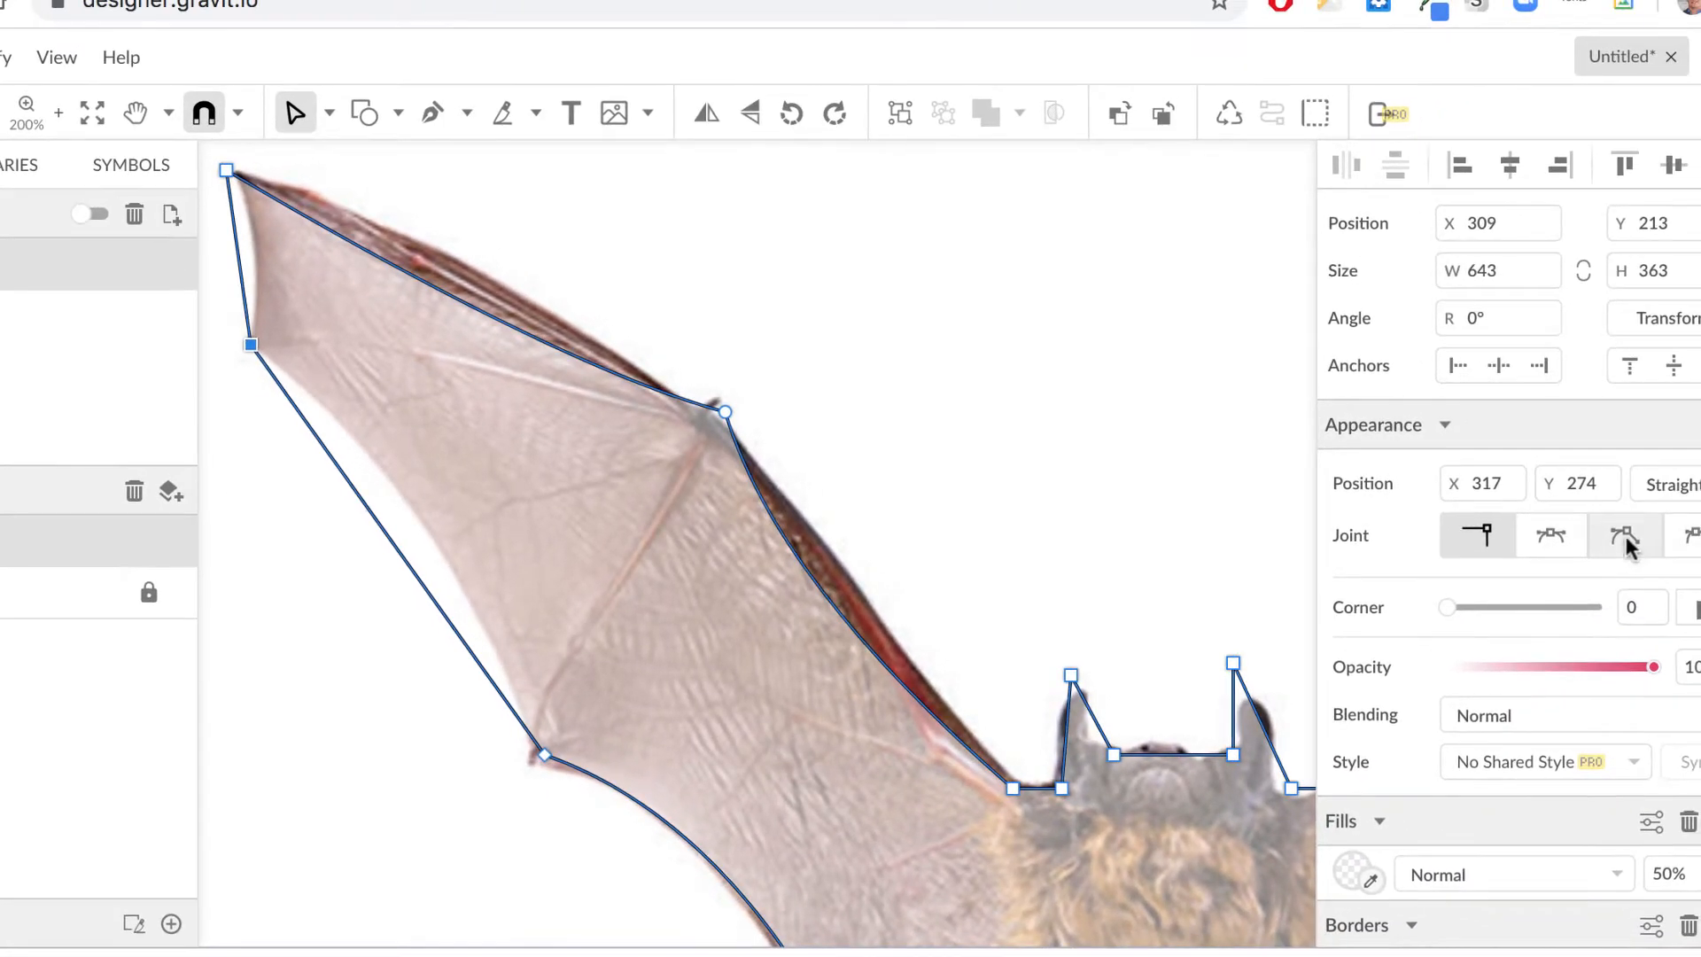
{"action": "left_click_drag", "start_coordinate": [365, 510], "coordinate": [446, 469]}
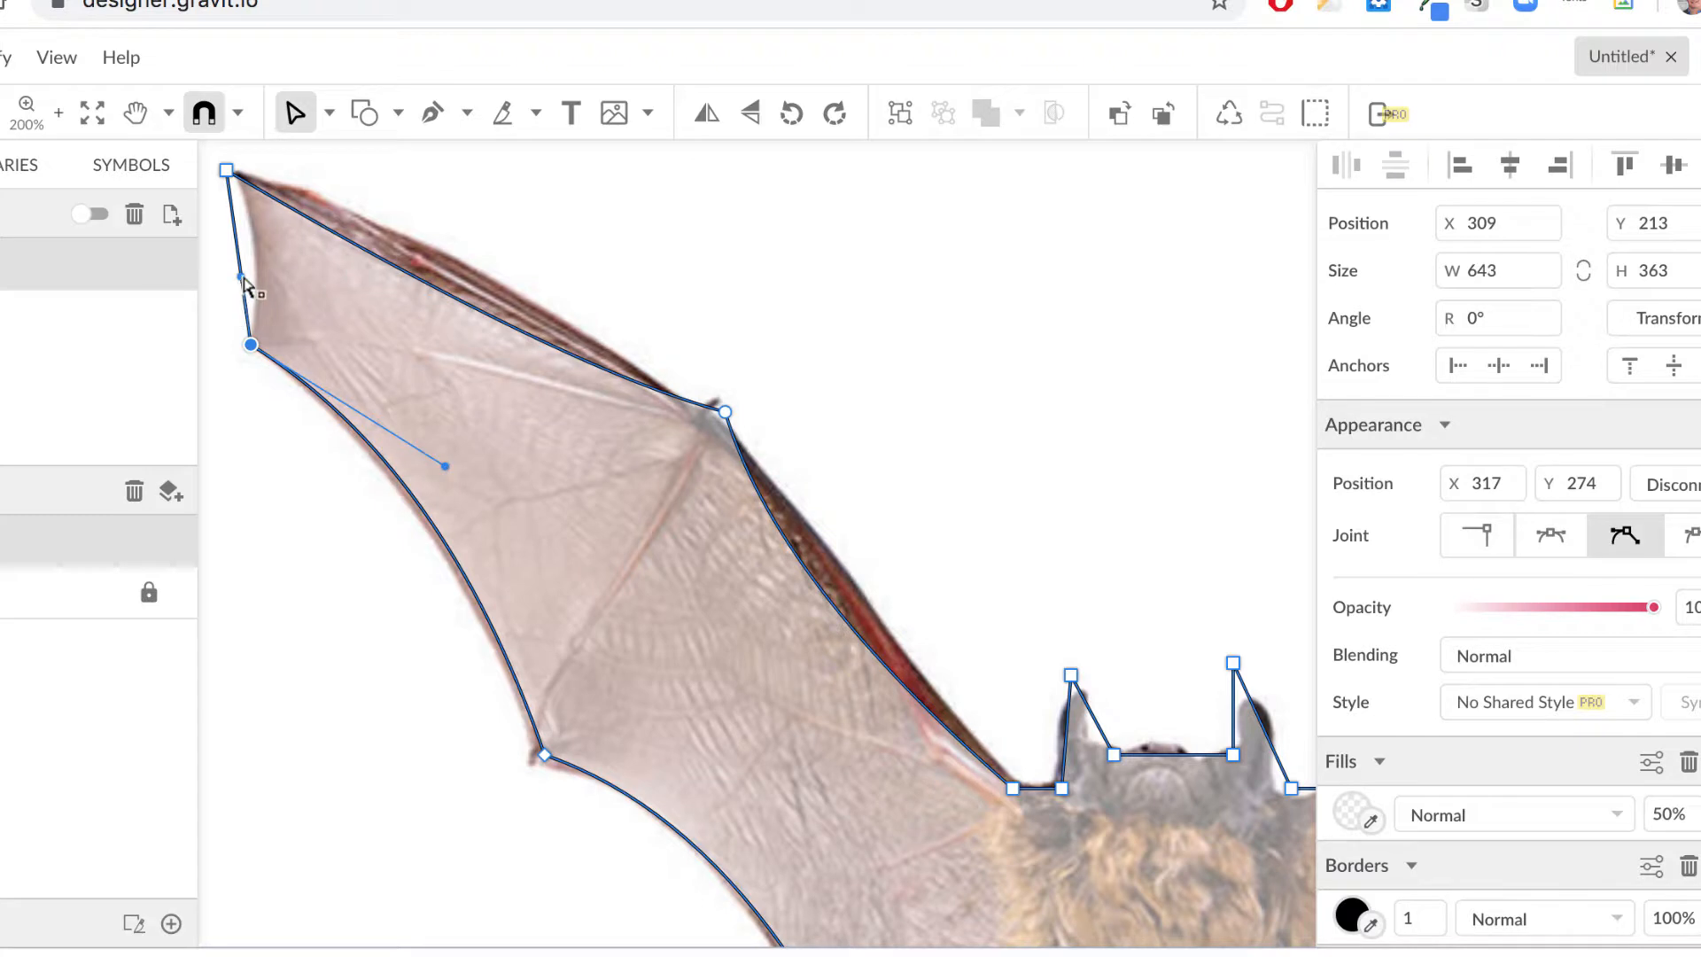
{"action": "left_click_drag", "start_coordinate": [241, 277], "coordinate": [304, 266]}
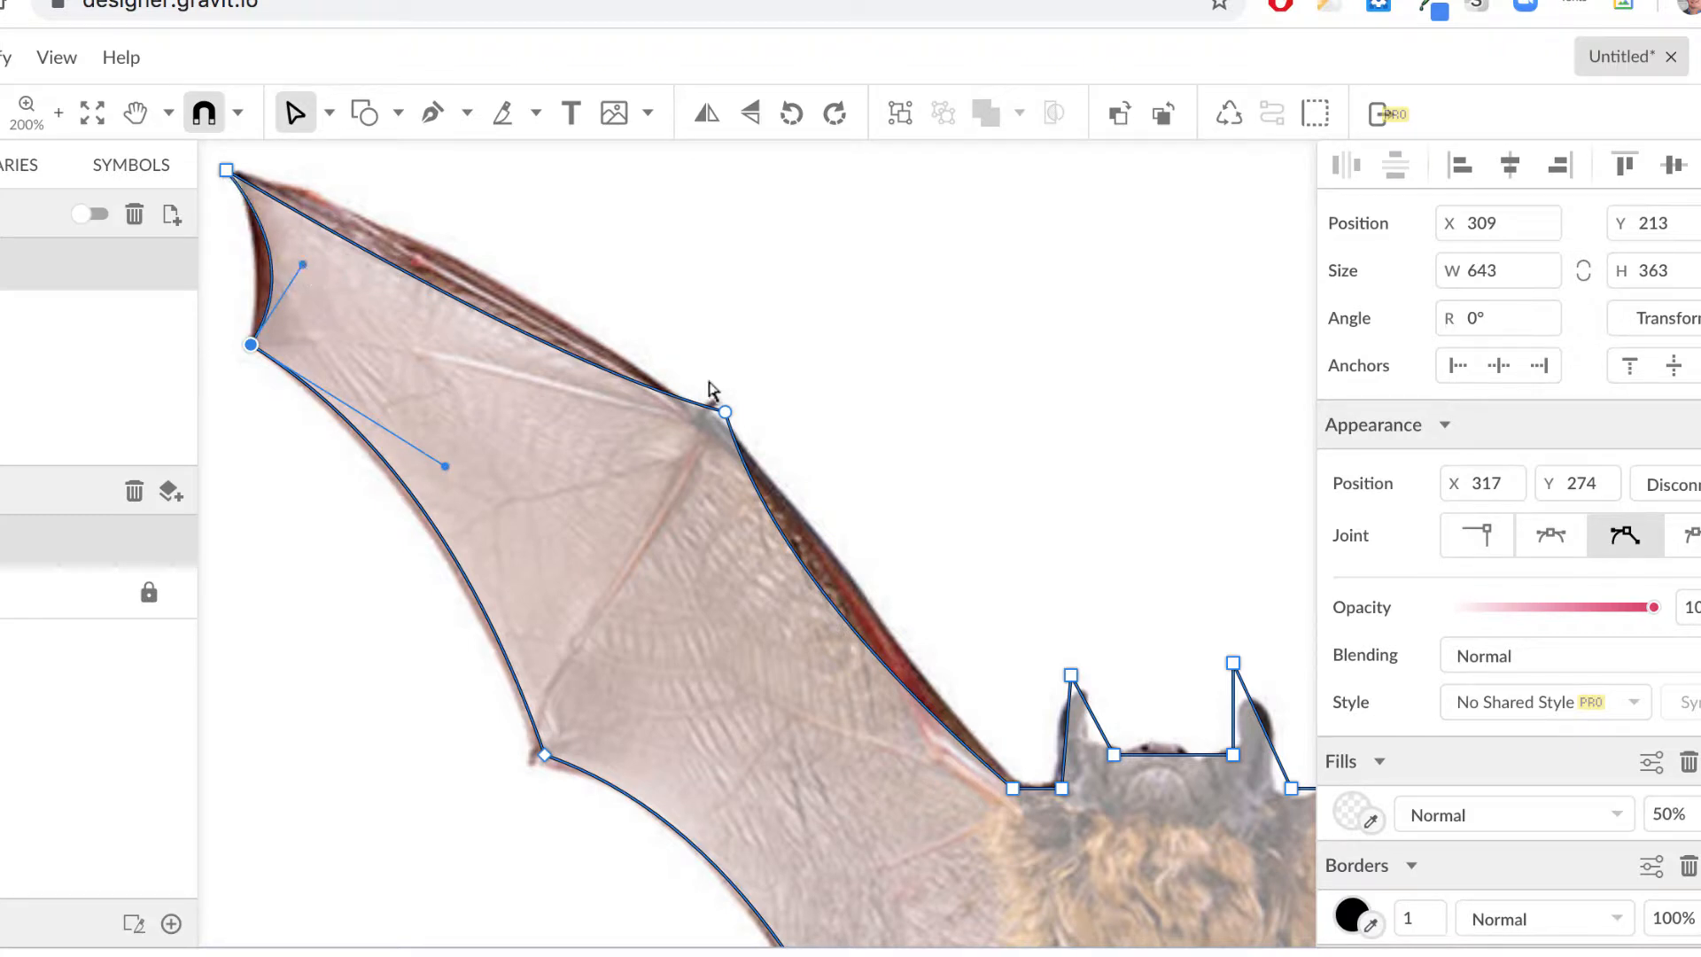
{"action": "left_click", "coordinate": [726, 413]}
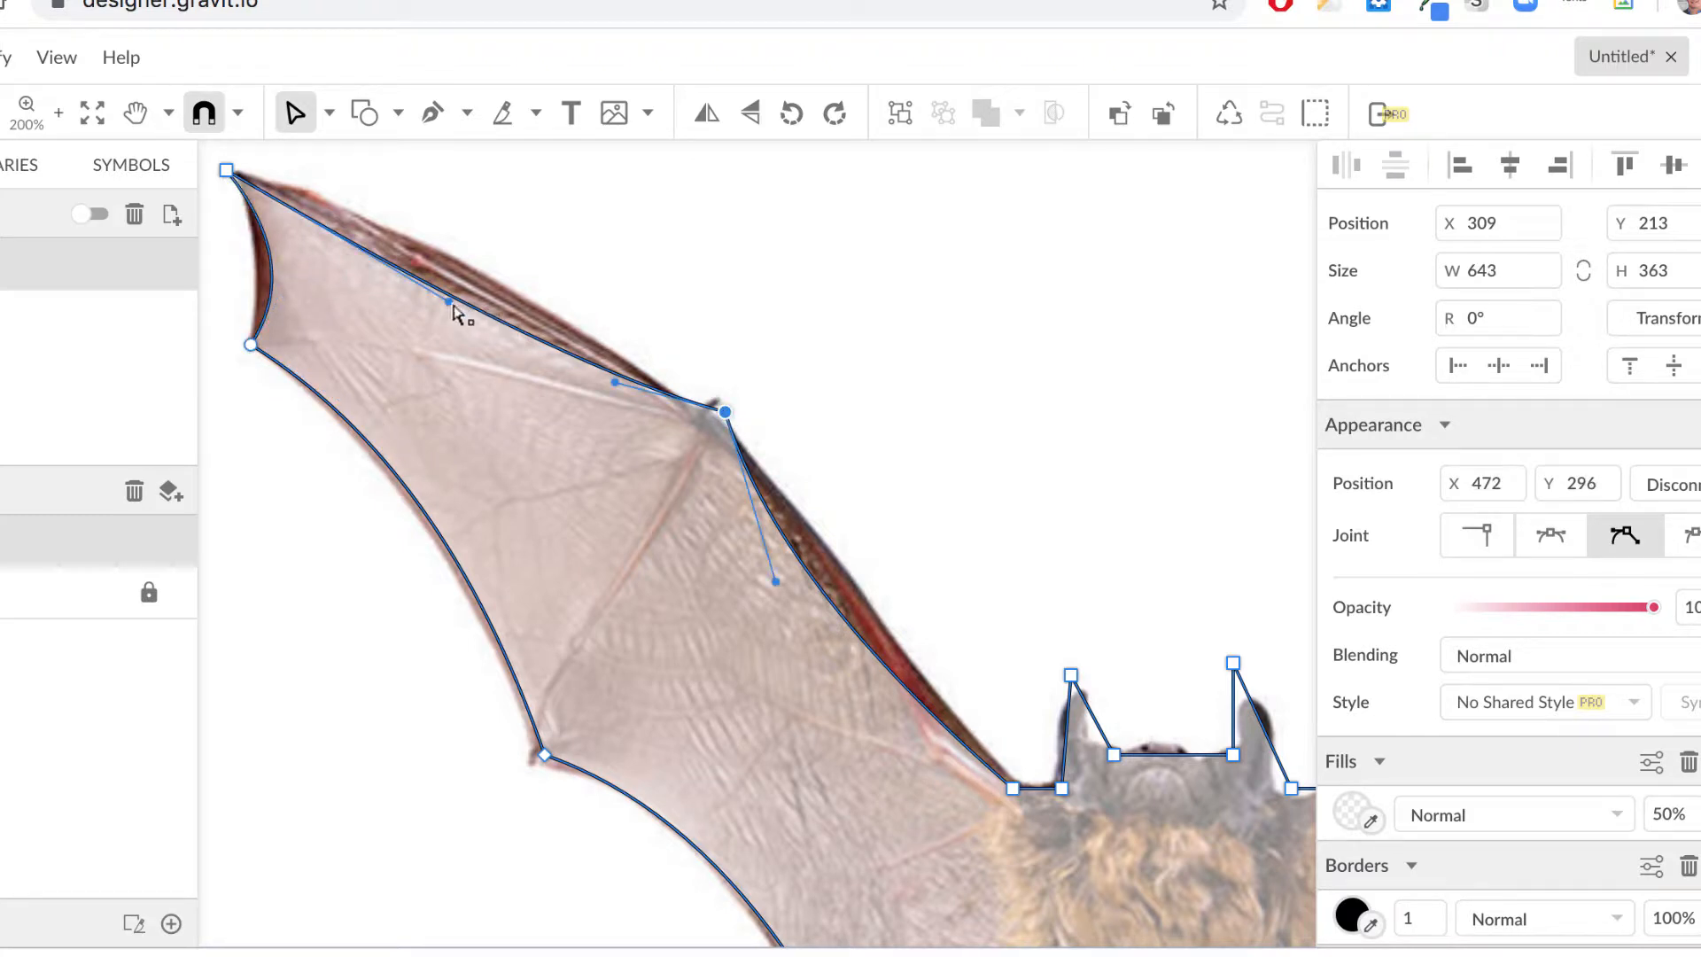
{"action": "left_click_drag", "start_coordinate": [448, 310], "coordinate": [435, 316]}
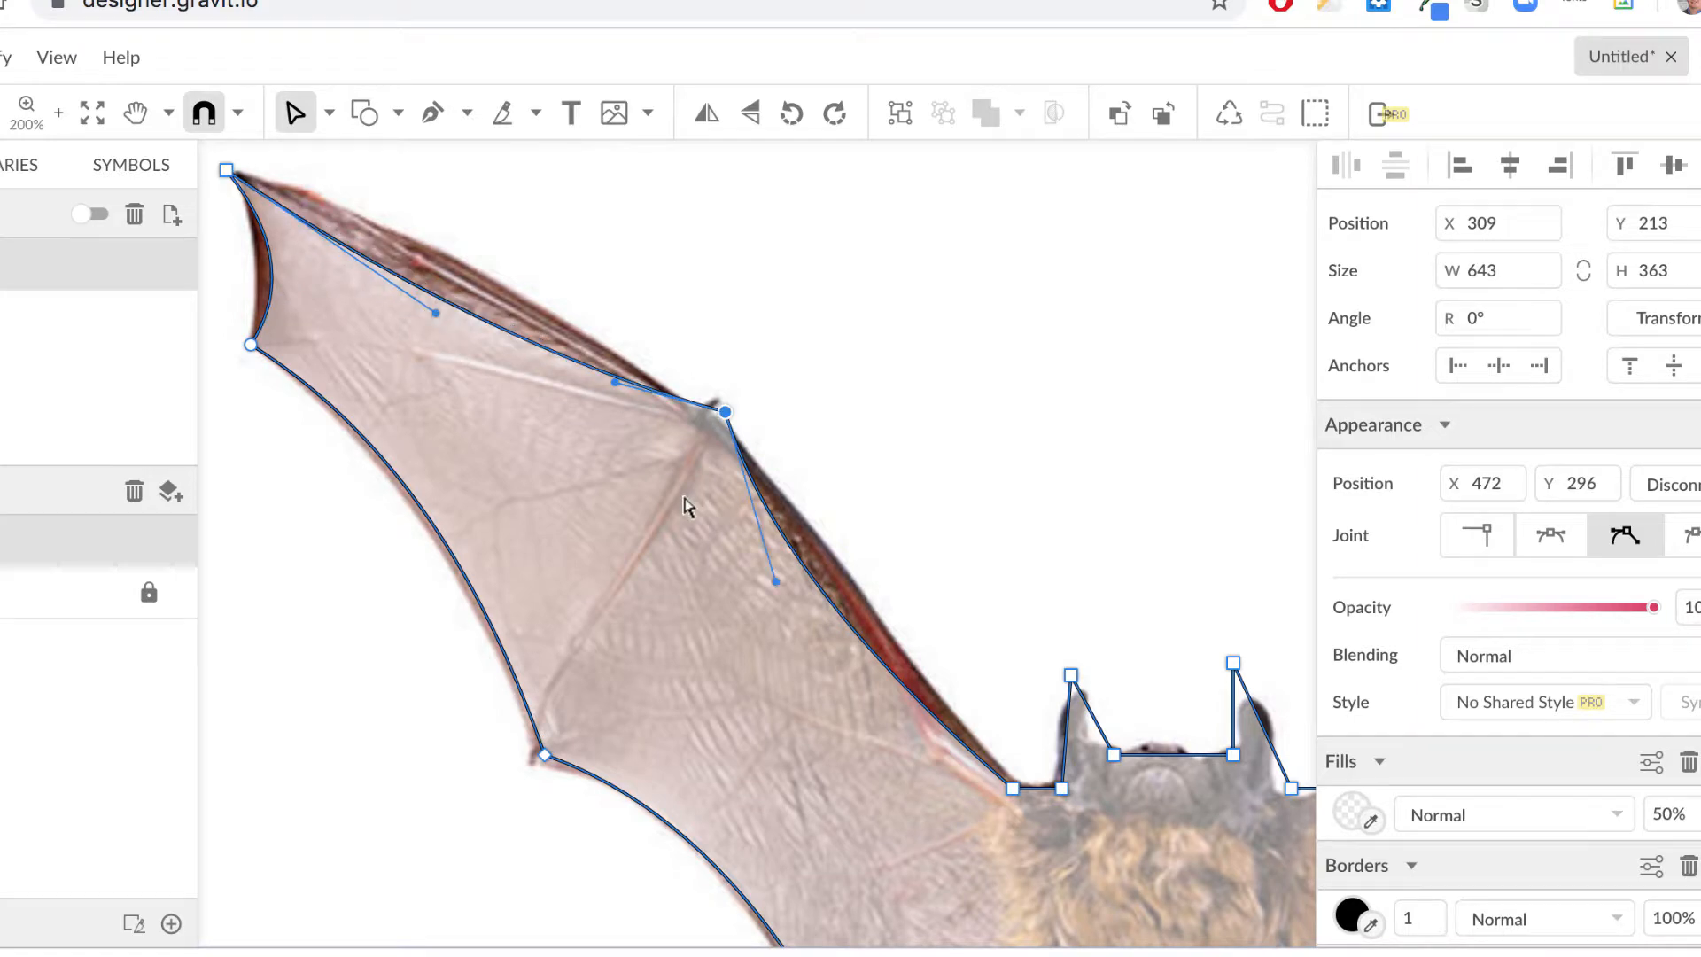
Make the left ear's tip anchor Disconnected and bend both sides of the ear into curves
{"action": "scroll", "coordinate": [767, 582], "scroll_direction": "right", "scroll_amount": 8}
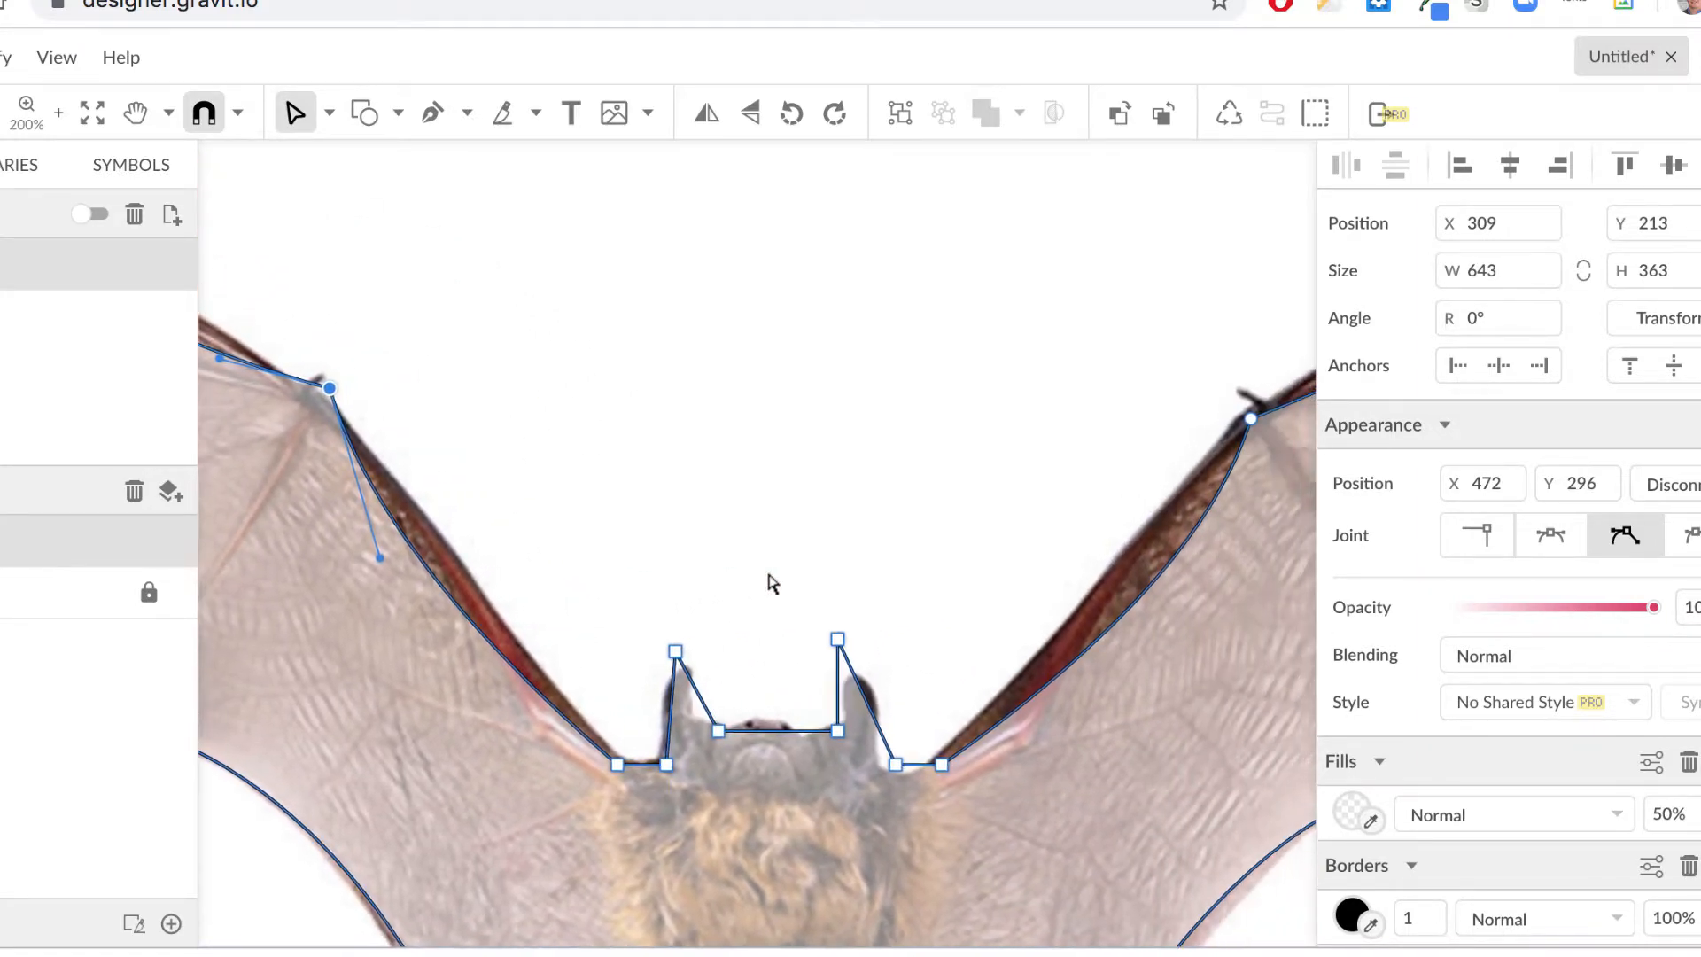
{"action": "scroll", "coordinate": [771, 582], "scroll_direction": "right", "scroll_amount": 1}
{"action": "scroll", "coordinate": [768, 582], "scroll_direction": "up", "scroll_amount": 2}
{"action": "left_click", "coordinate": [548, 485]}
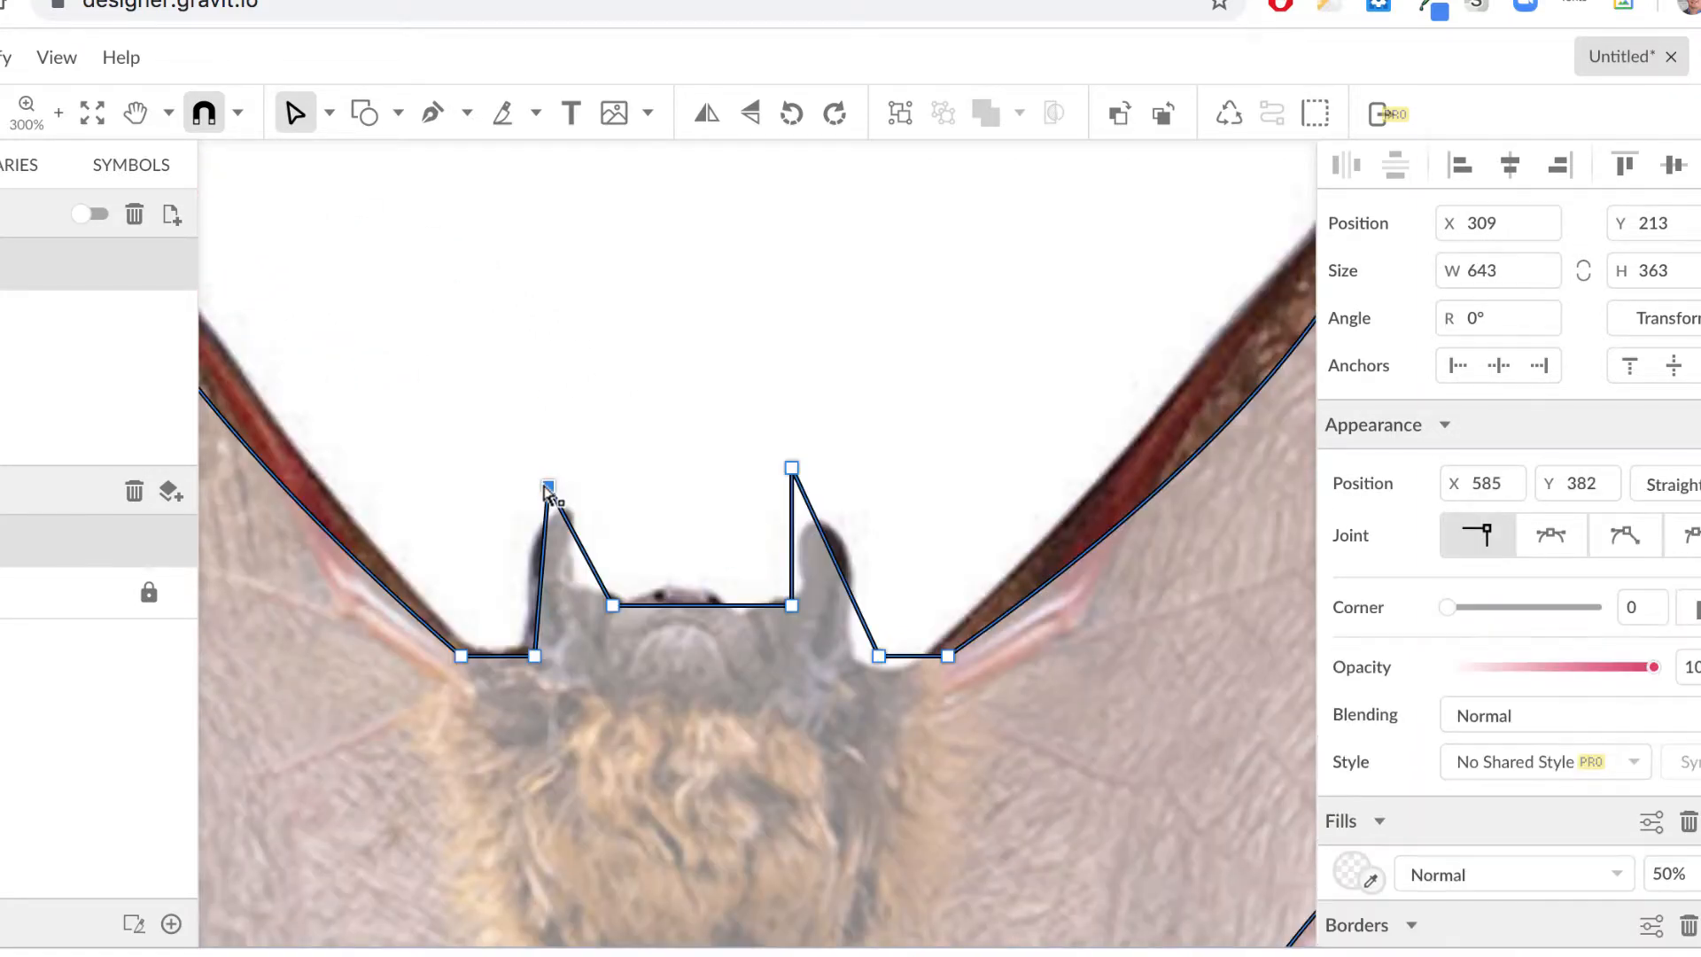
{"action": "left_click", "coordinate": [1625, 536]}
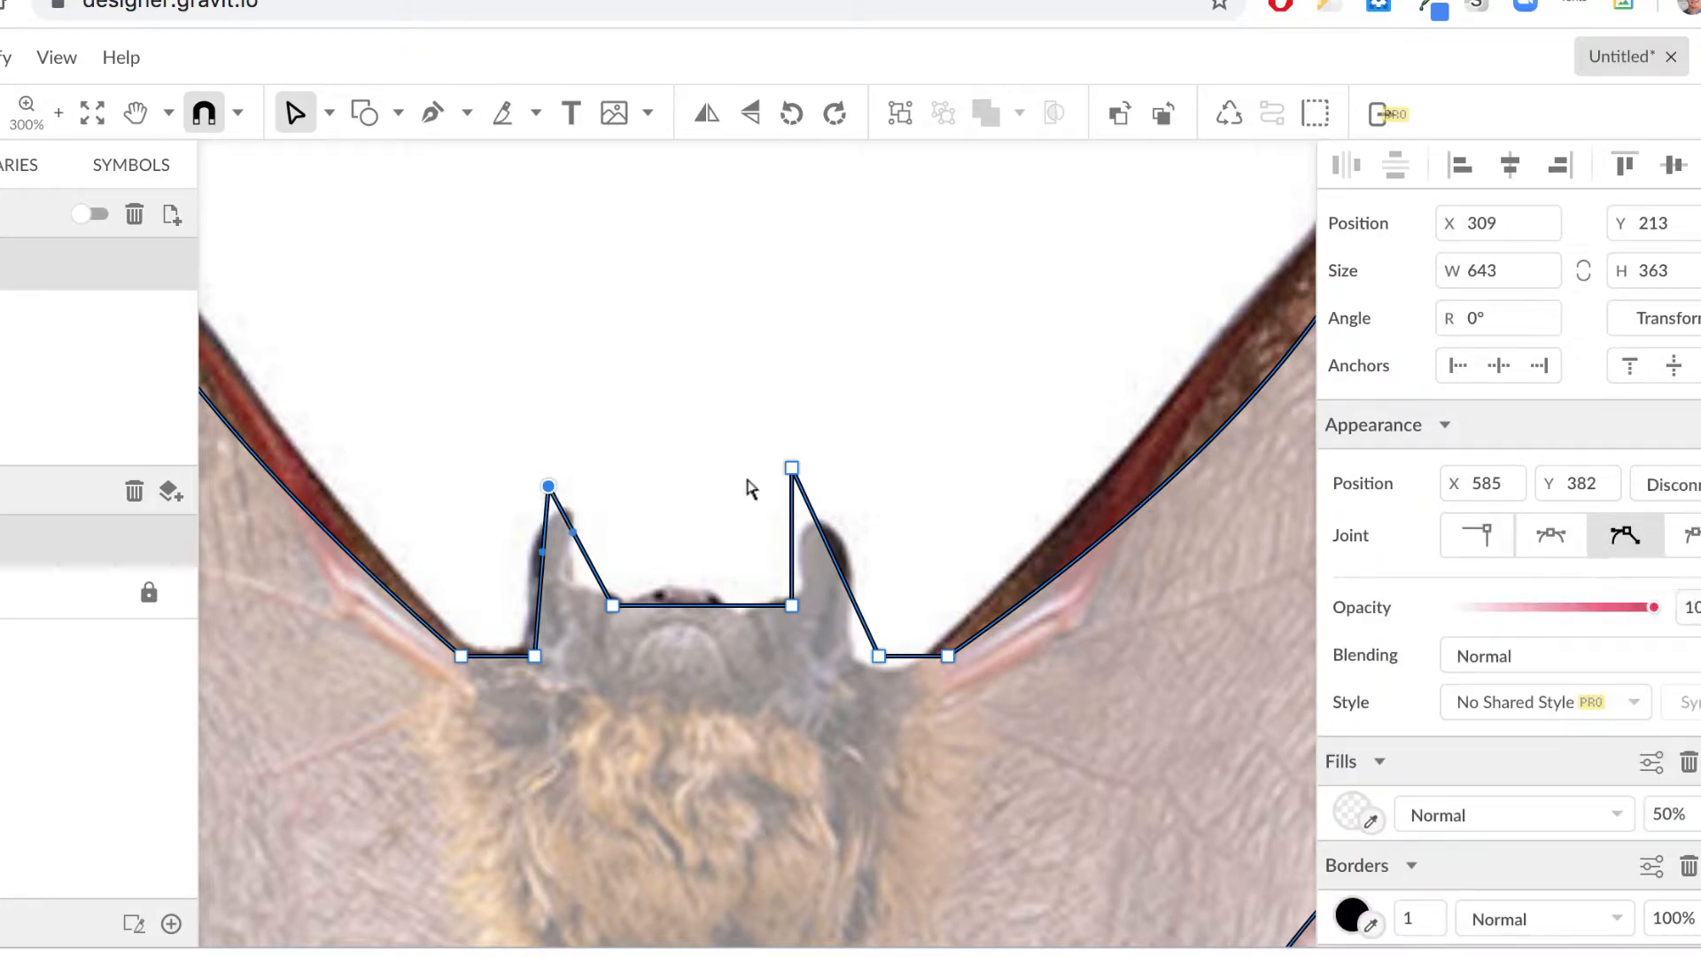
{"action": "mouse_move", "coordinate": [543, 555]}
{"action": "left_mouse_down"}
{"action": "mouse_move", "coordinate": [493, 543]}
{"action": "mouse_move", "coordinate": [555, 569]}
{"action": "left_mouse_up"}
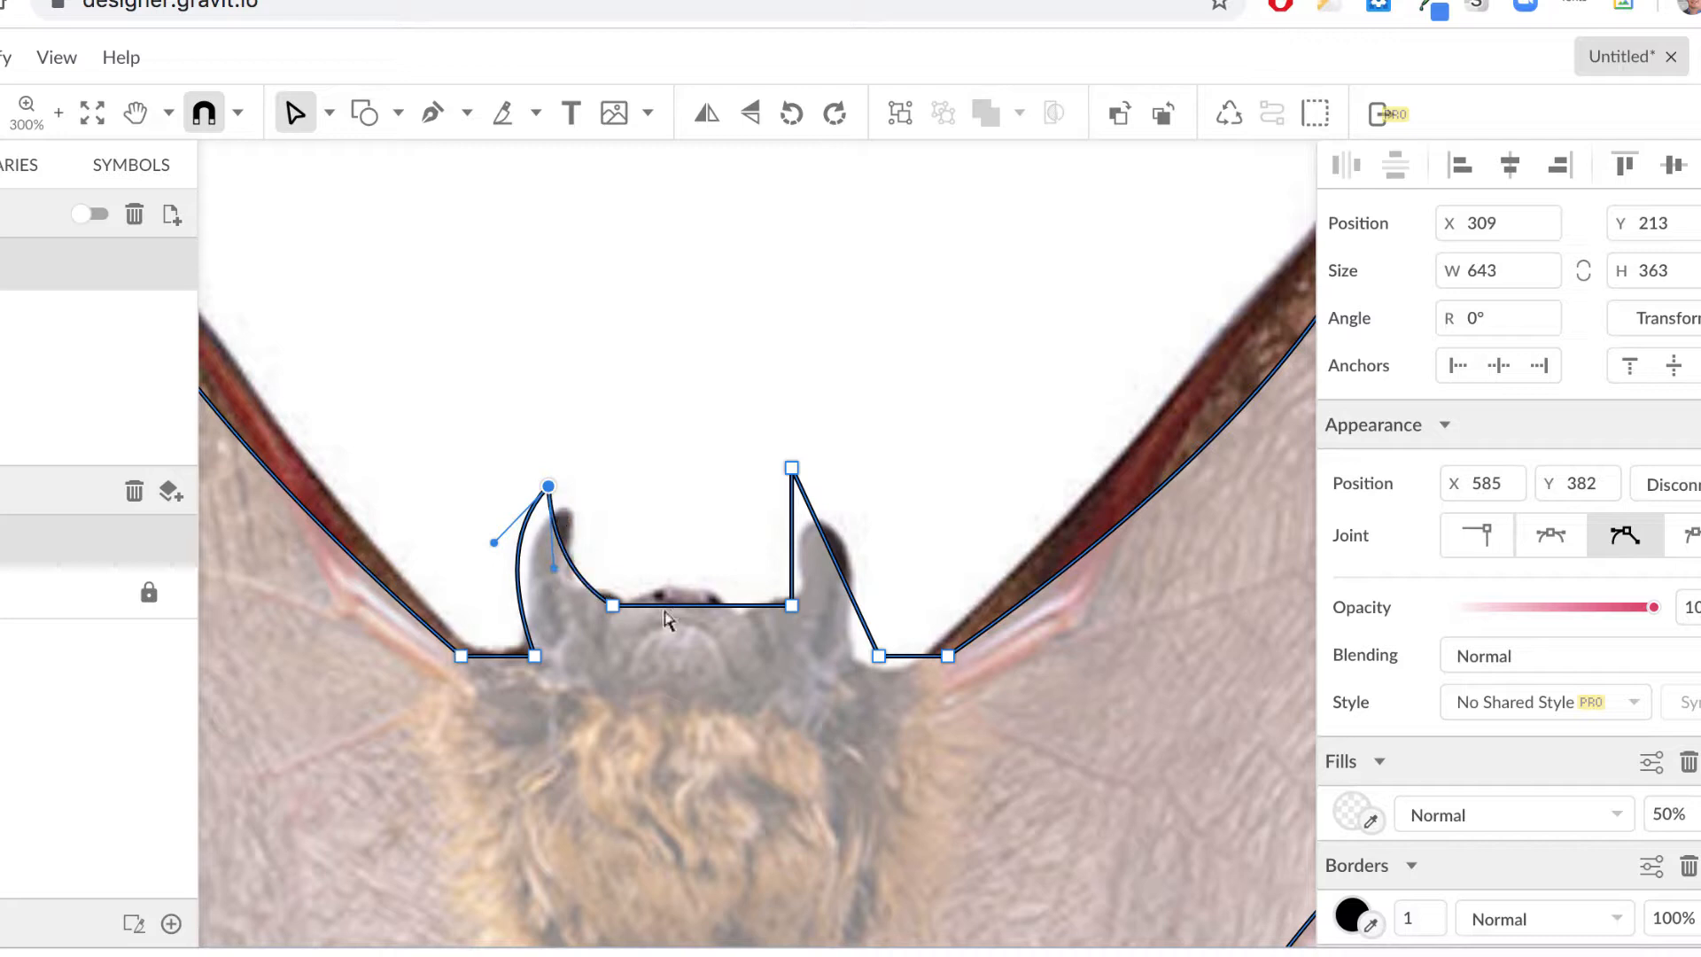
Make the right ear's tip anchor Disconnected, curve both sides of the ear, and fit its tip and outer base anchors to the photo
{"action": "left_click", "coordinate": [792, 469]}
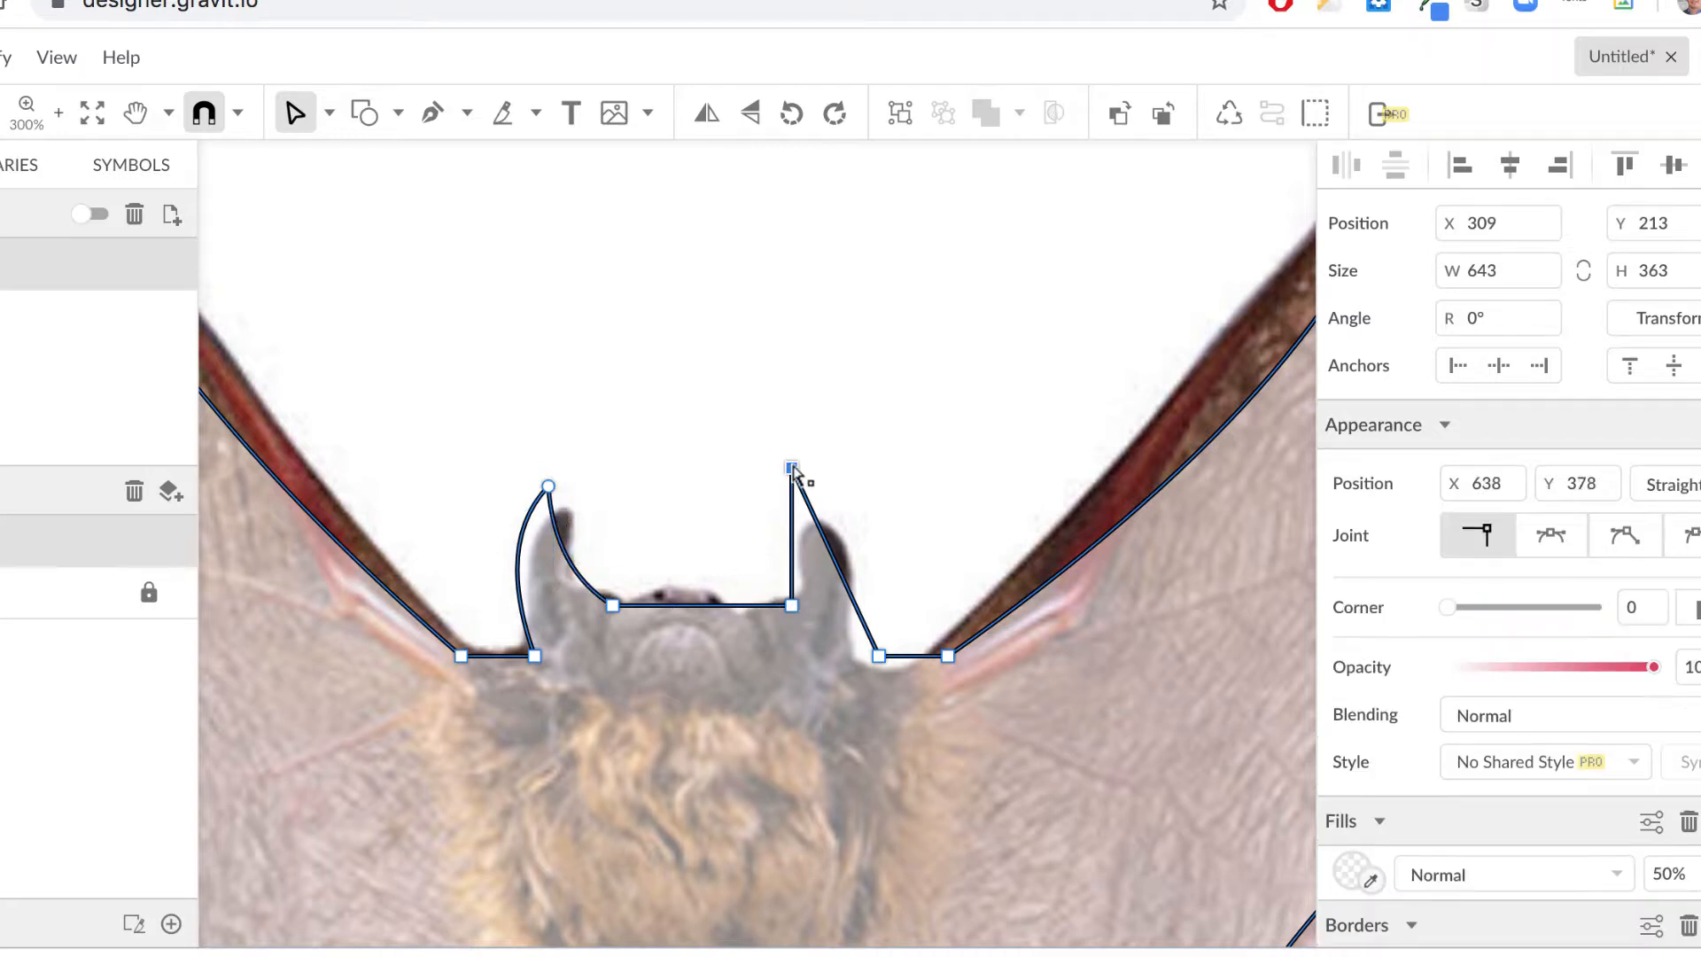
{"action": "left_click", "coordinate": [1626, 535]}
{"action": "left_click_drag", "start_coordinate": [826, 543], "coordinate": [809, 502]}
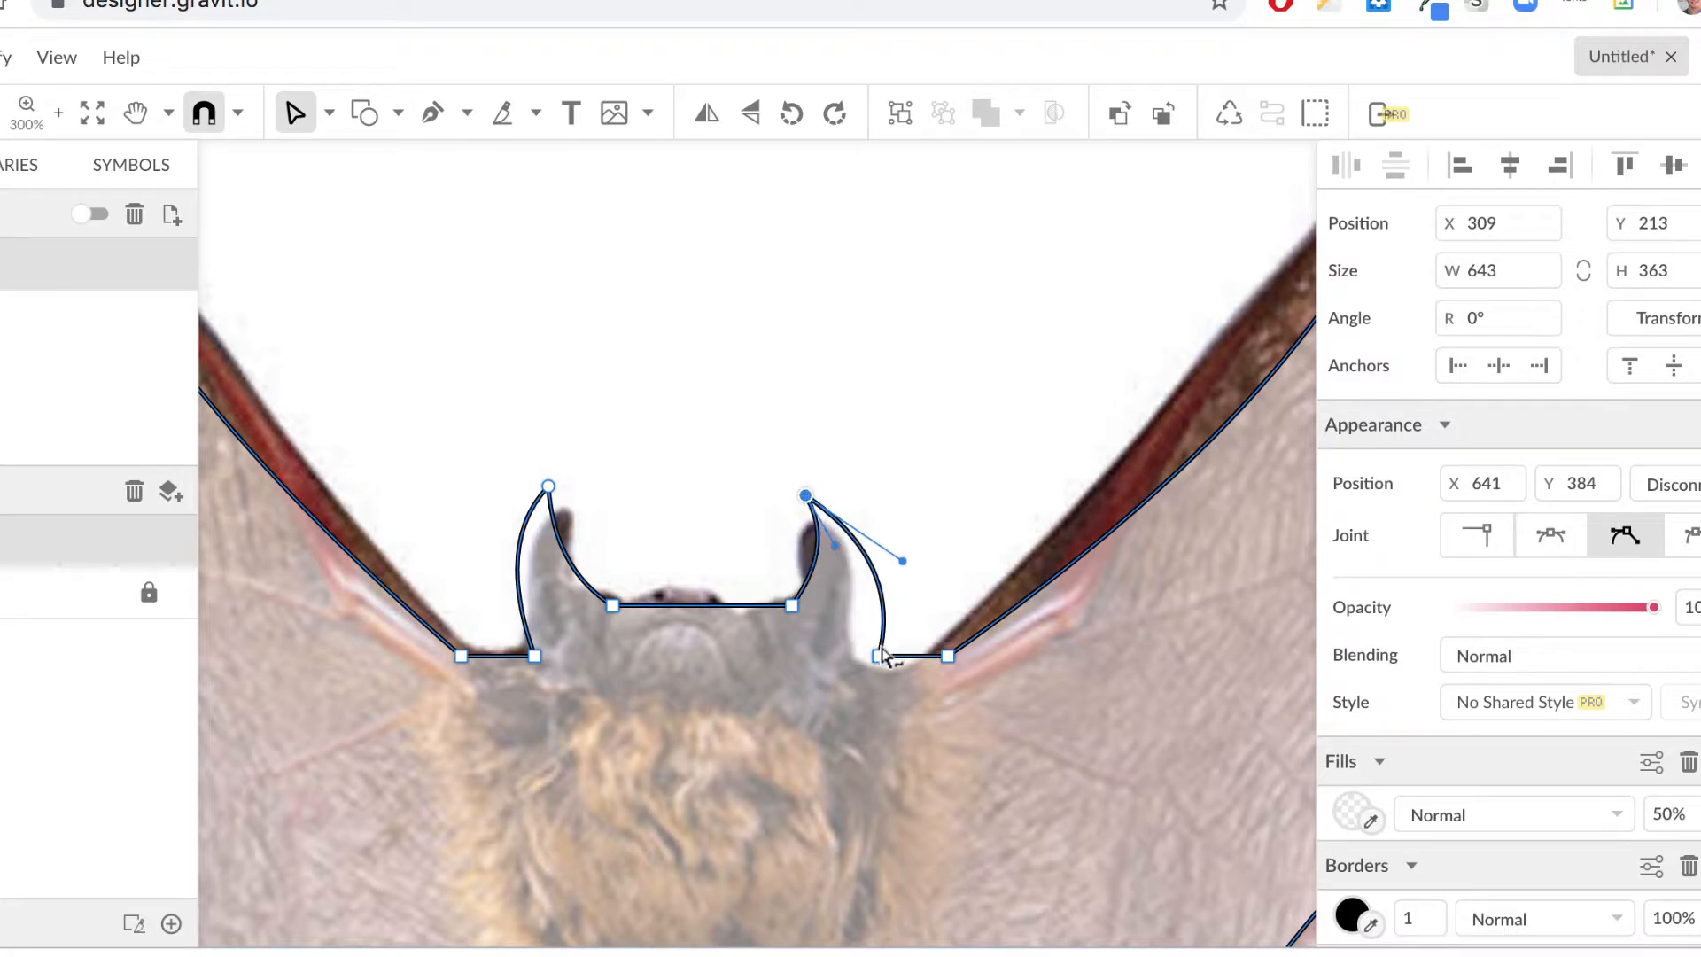
{"action": "left_click_drag", "start_coordinate": [884, 663], "coordinate": [846, 671]}
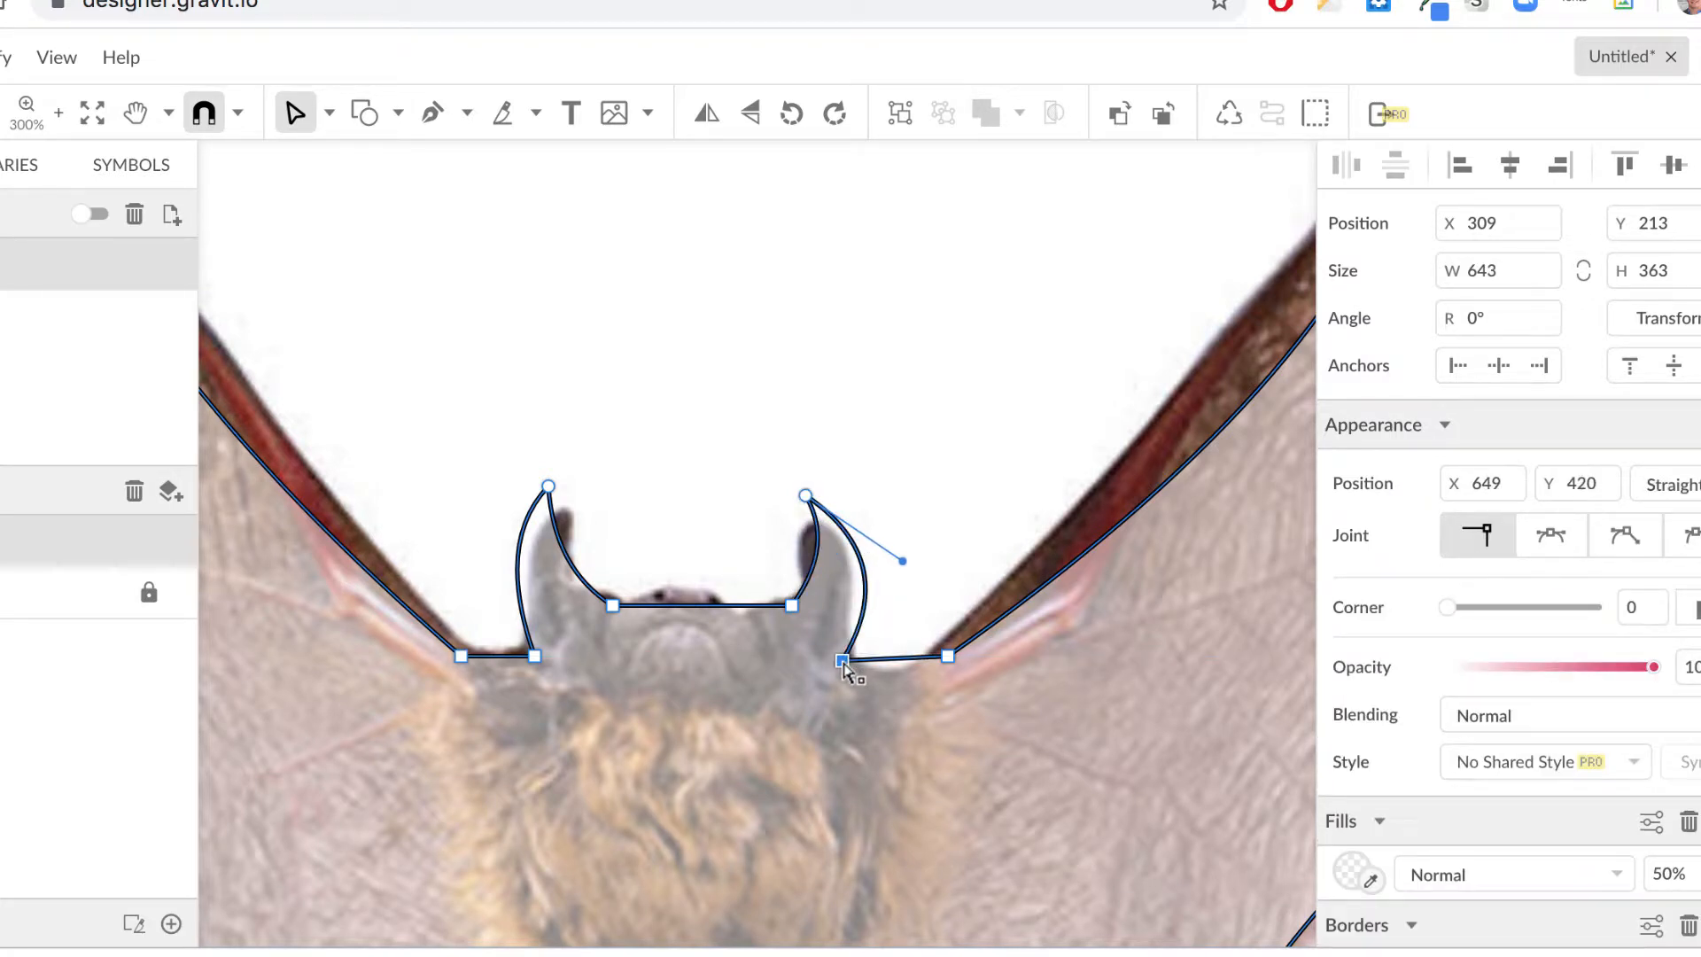
{"action": "left_click_drag", "start_coordinate": [902, 560], "coordinate": [864, 561]}
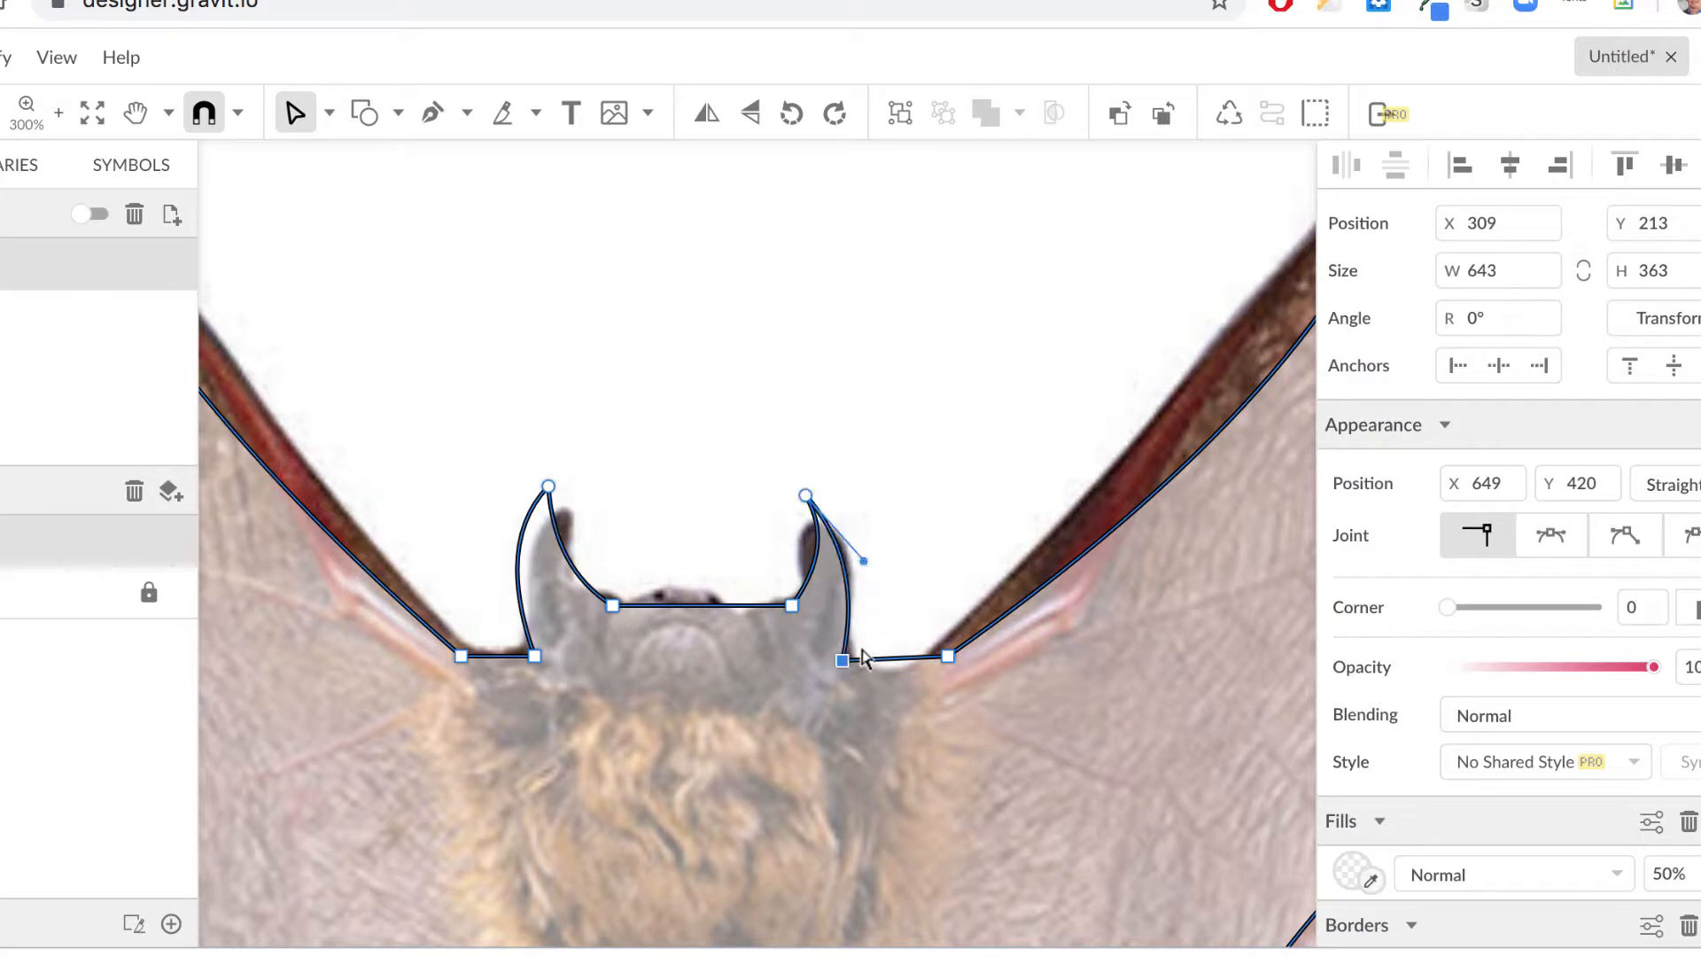
Make the right shoulder anchor Disconnected, curve the edge from there to the ear downward, and nudge both shoulder anchors onto the photo's outline
{"action": "left_click", "coordinate": [948, 658]}
{"action": "left_click", "coordinate": [1626, 535]}
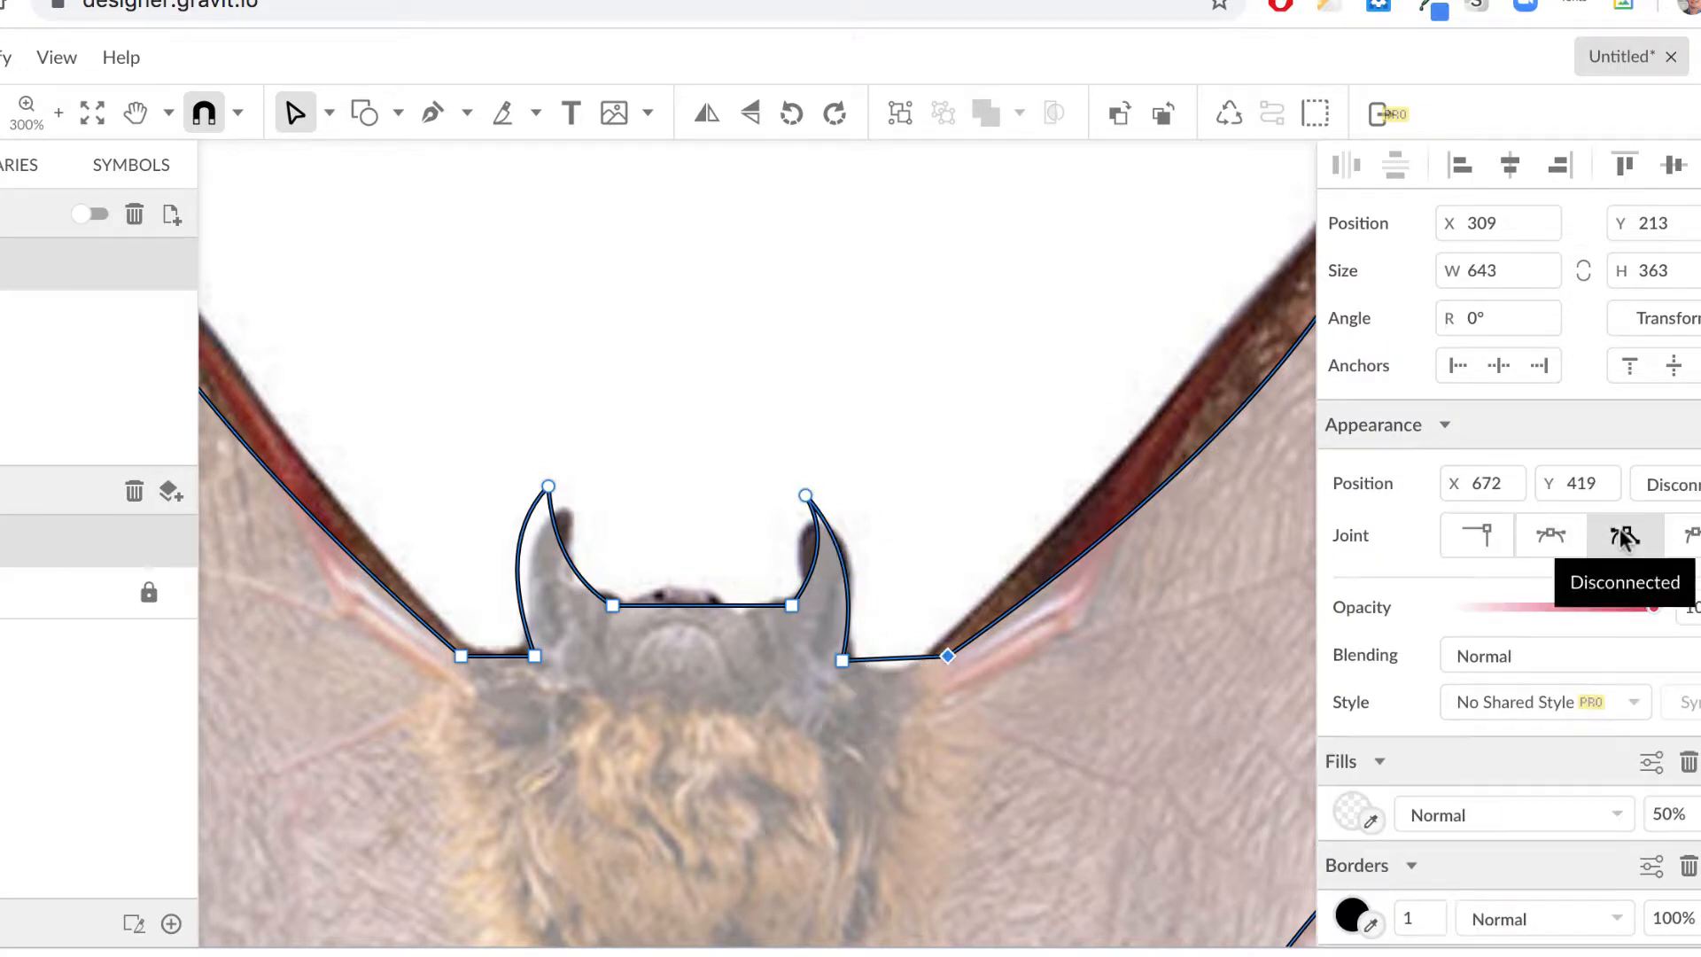
{"action": "mouse_move", "coordinate": [948, 658]}
{"action": "left_mouse_down"}
{"action": "mouse_move", "coordinate": [940, 691]}
{"action": "mouse_move", "coordinate": [940, 662]}
{"action": "mouse_move", "coordinate": [941, 685]}
{"action": "mouse_move", "coordinate": [905, 706]}
{"action": "mouse_move", "coordinate": [938, 652]}
{"action": "left_mouse_up"}
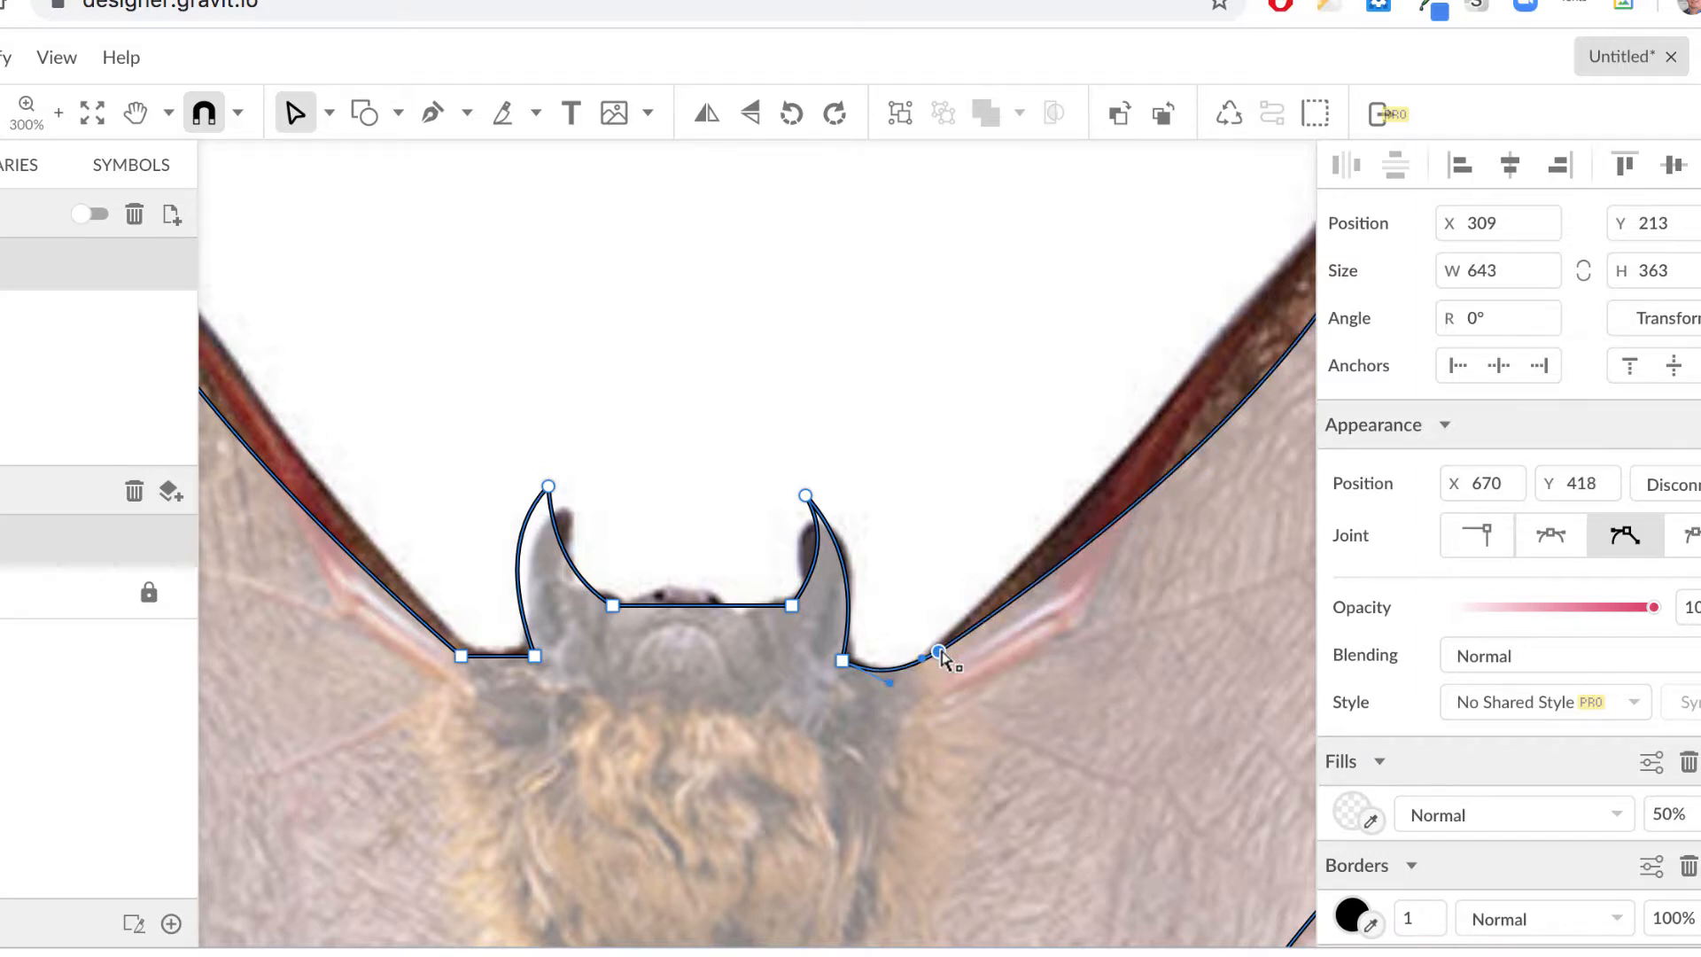
{"action": "left_click_drag", "start_coordinate": [461, 656], "coordinate": [471, 664]}
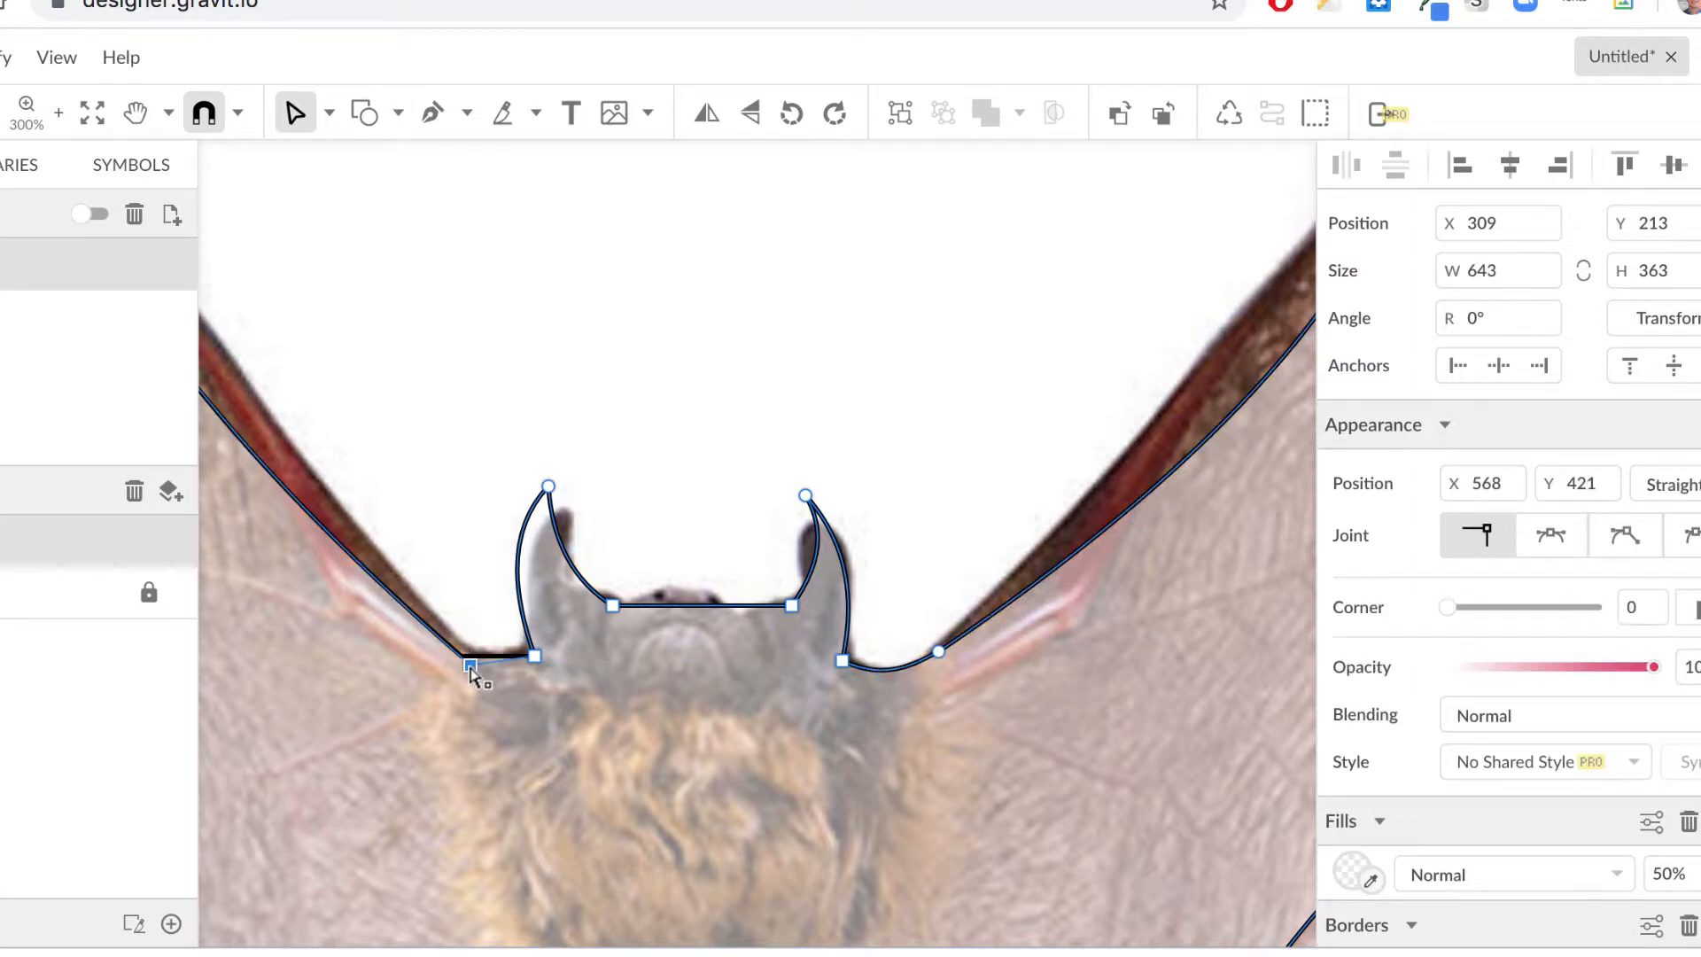
Make the right ear's inner base anchor Disconnected and arch the edge between the ears upward over the head
{"action": "left_click", "coordinate": [792, 606]}
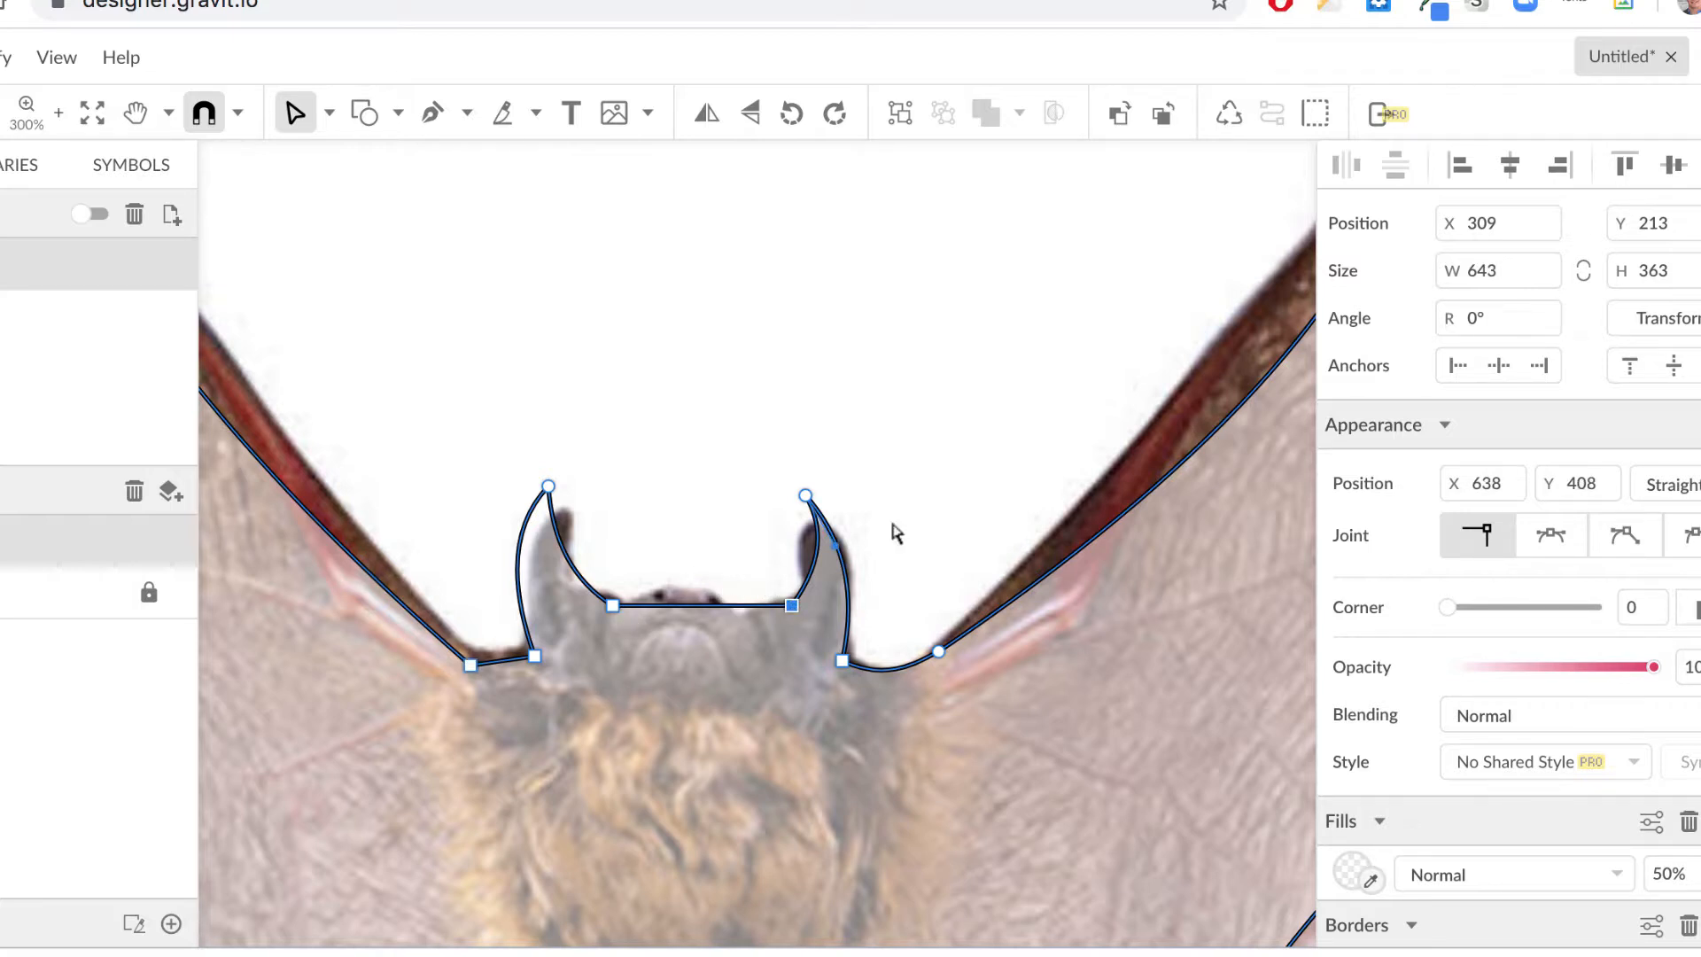
{"action": "left_click", "coordinate": [1626, 543]}
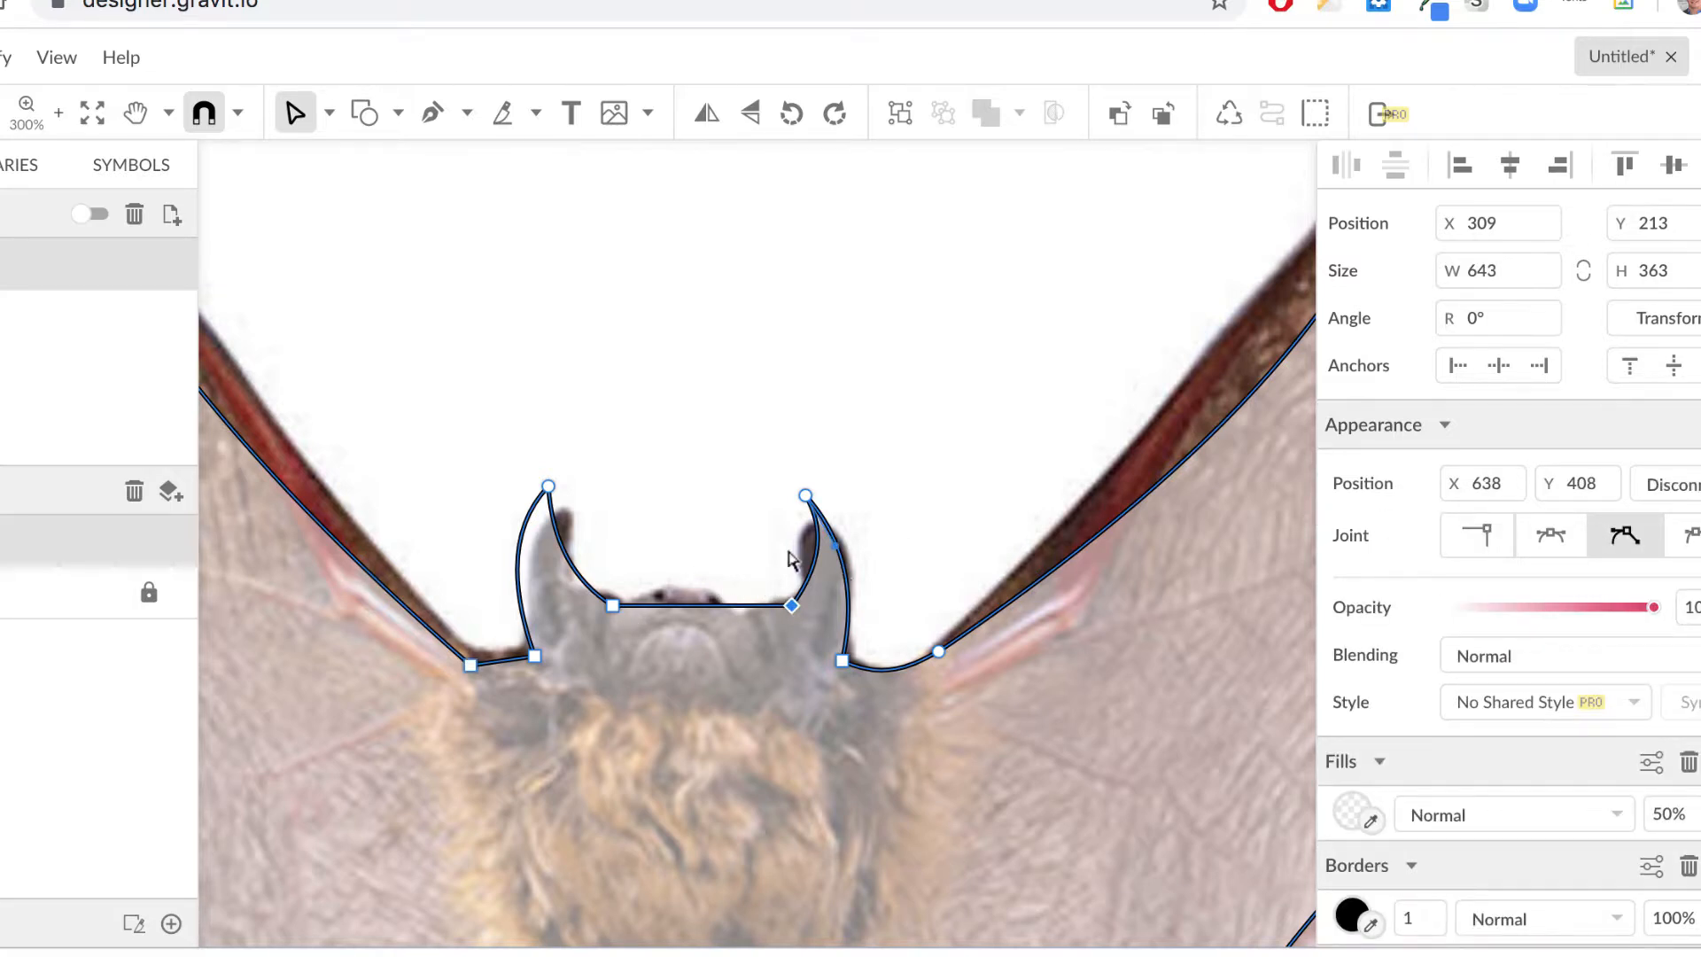
{"action": "mouse_move", "coordinate": [694, 611]}
{"action": "left_mouse_down"}
{"action": "mouse_move", "coordinate": [695, 558]}
{"action": "mouse_move", "coordinate": [700, 588]}
{"action": "left_mouse_up"}
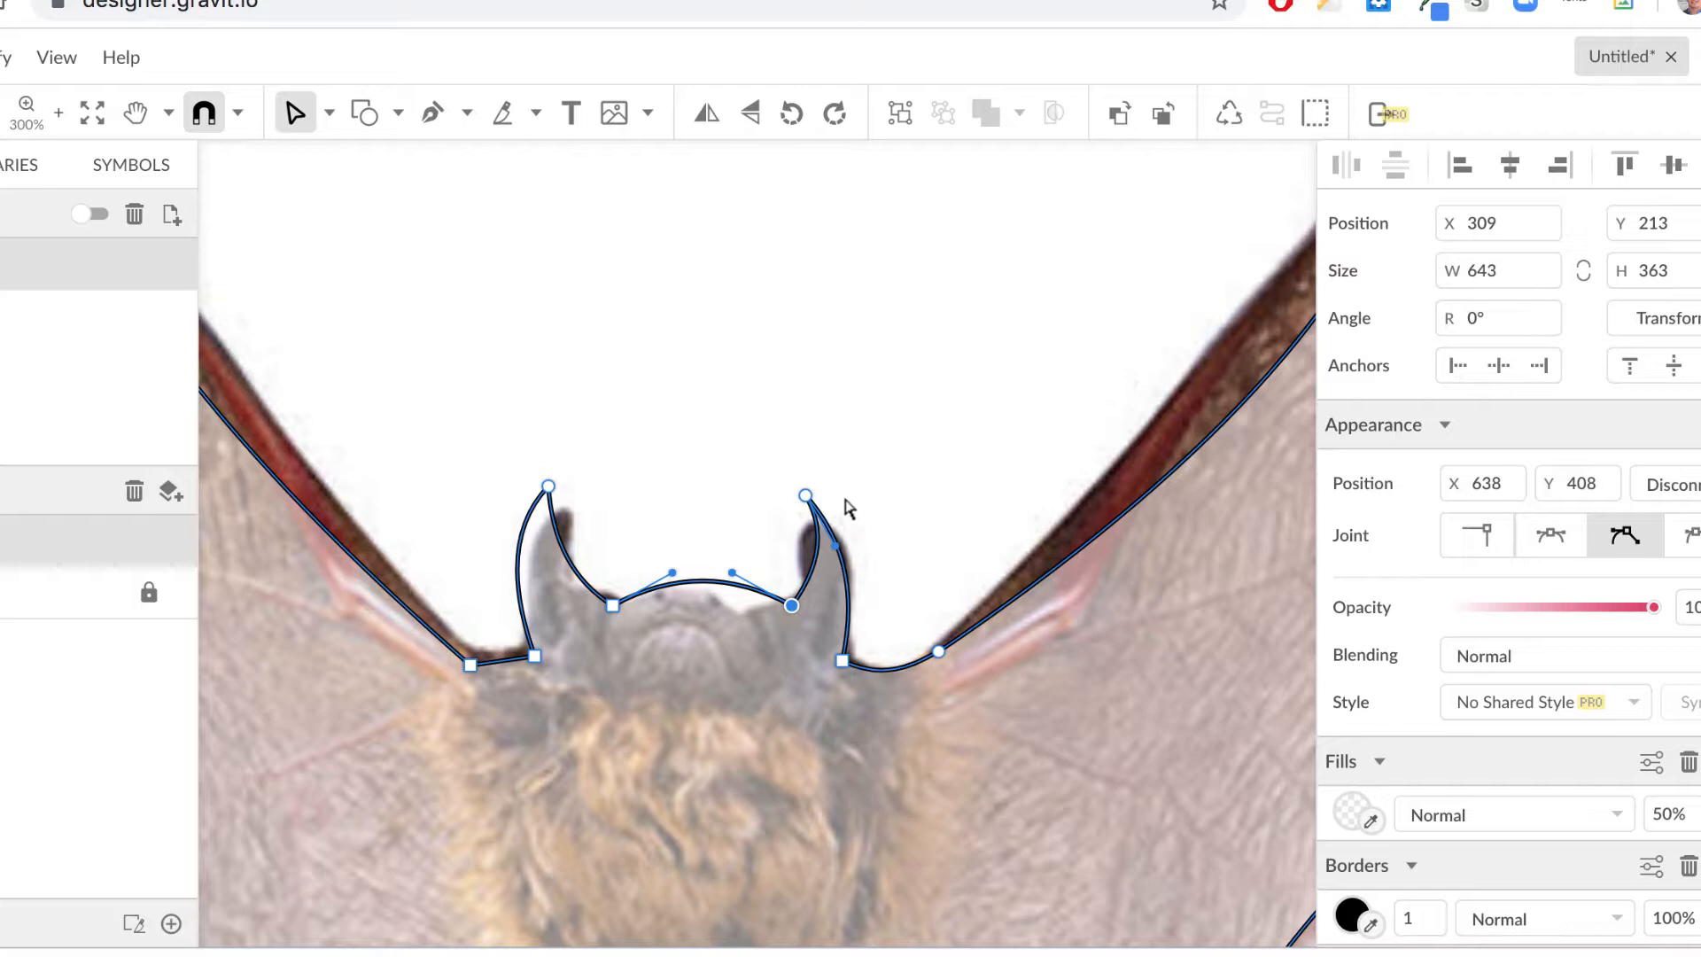
Reshape both curves of the right ear and move the ears' inner base anchors to X 595 and X 633, both at Y 409
{"action": "left_click", "coordinate": [806, 496]}
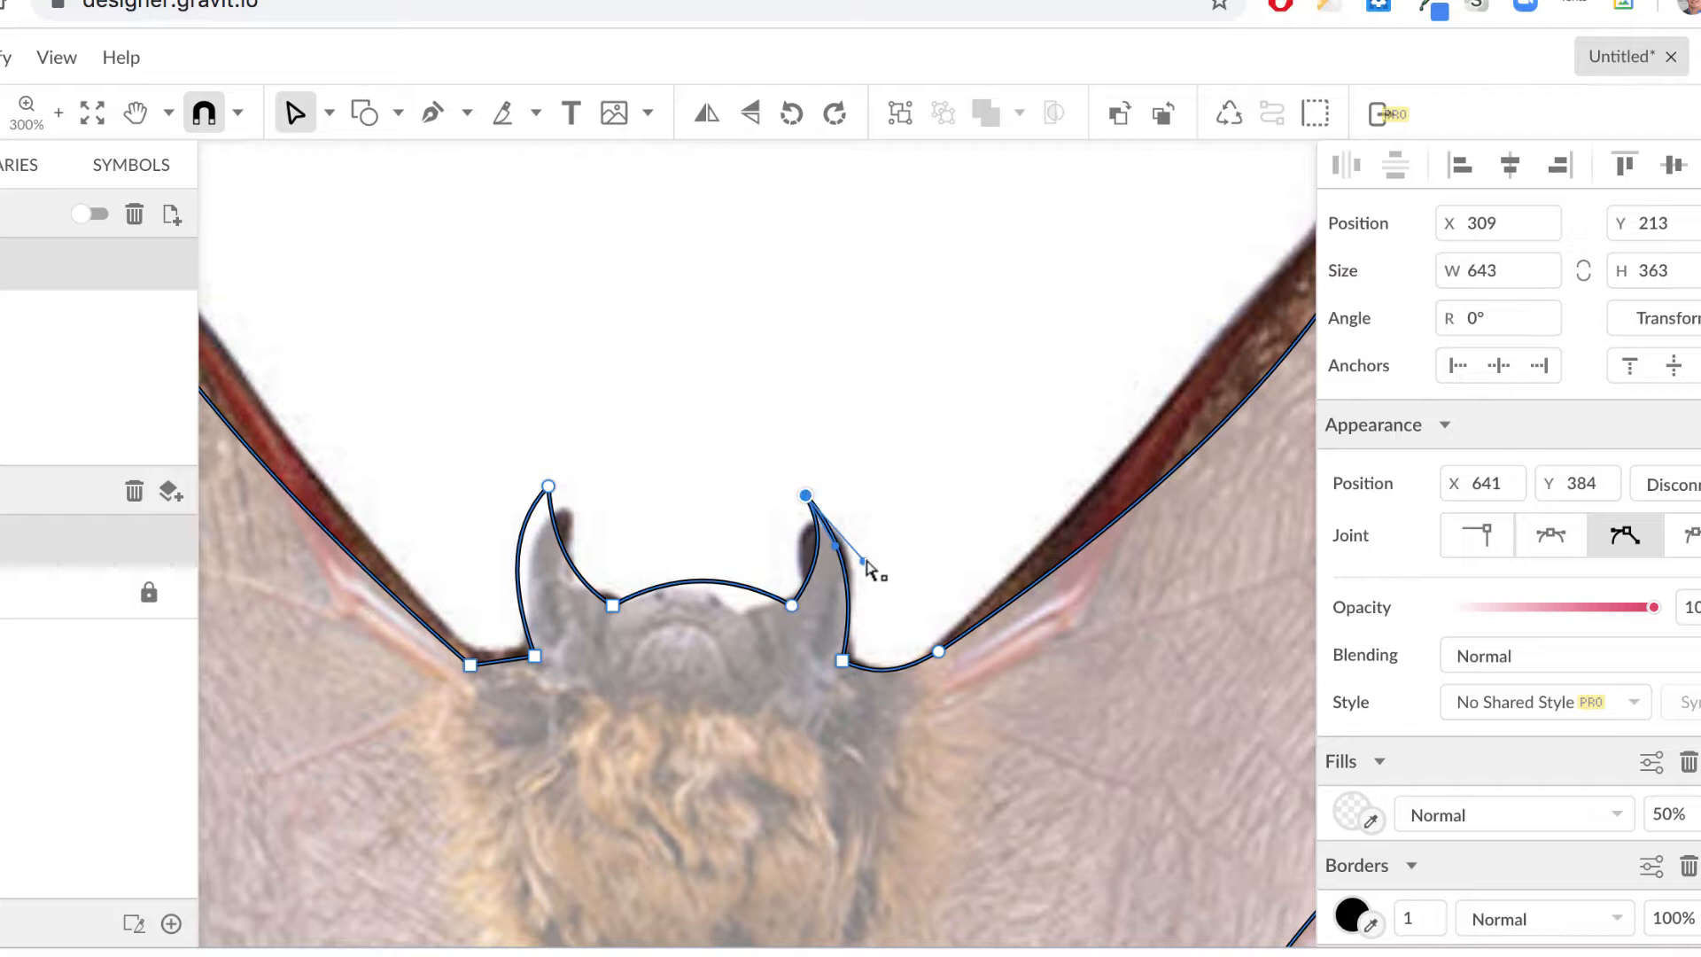
{"action": "left_click_drag", "start_coordinate": [865, 561], "coordinate": [878, 548]}
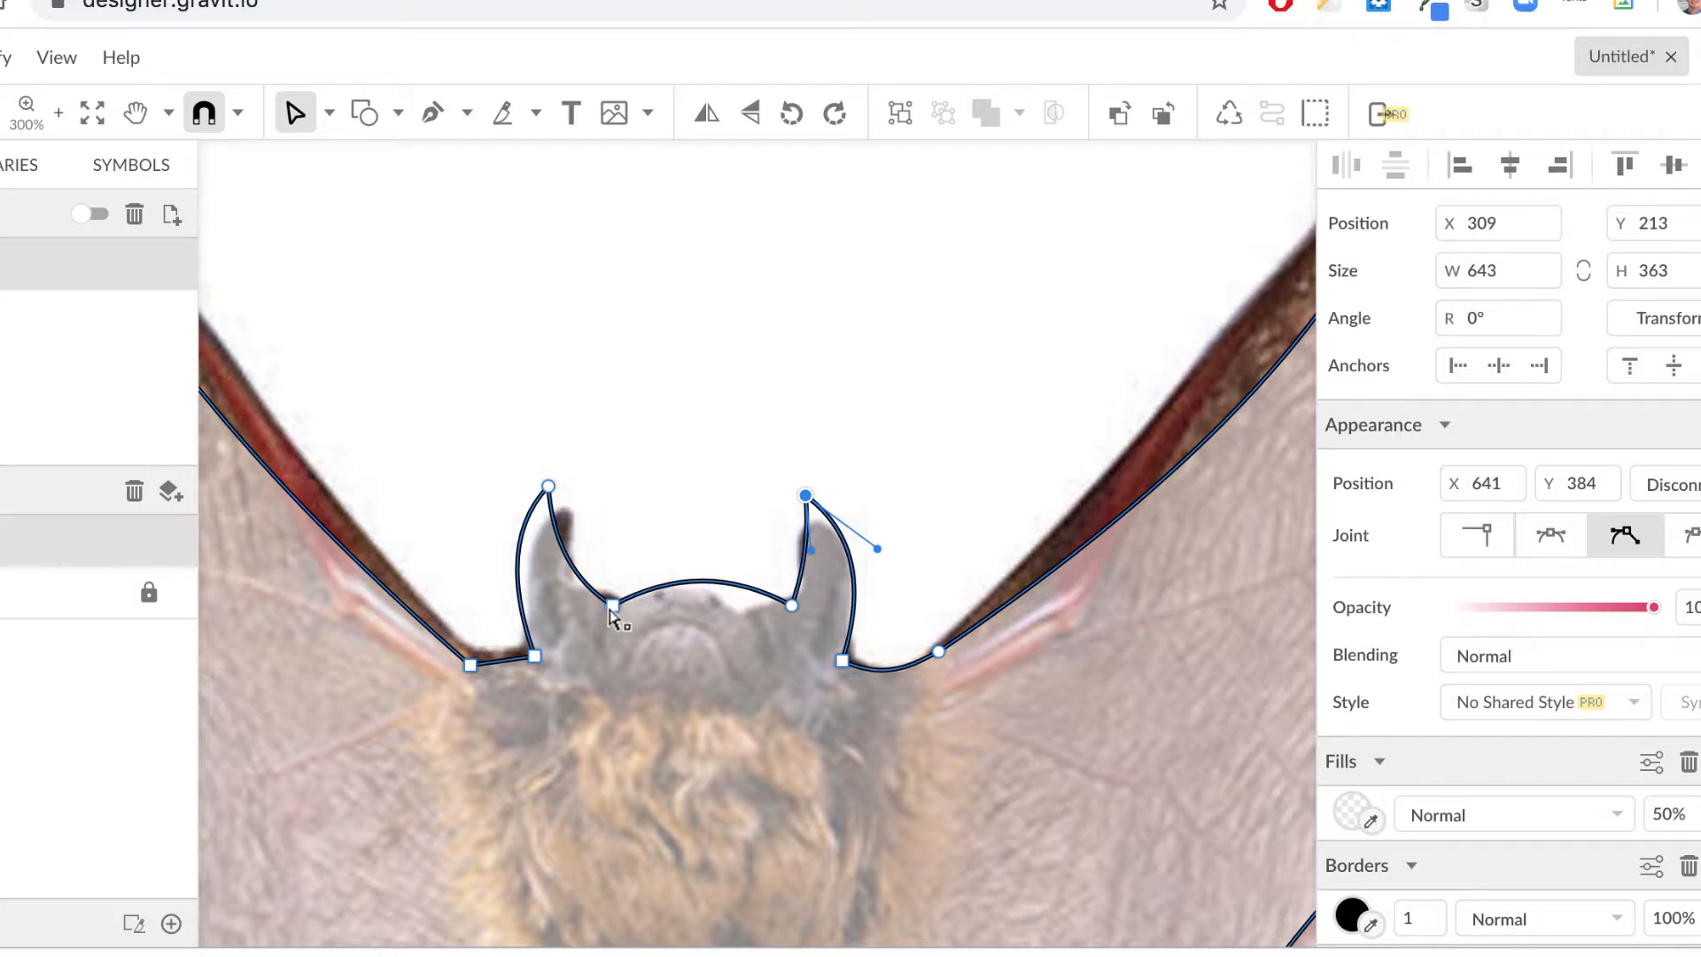
{"action": "left_click_drag", "start_coordinate": [610, 610], "coordinate": [595, 613]}
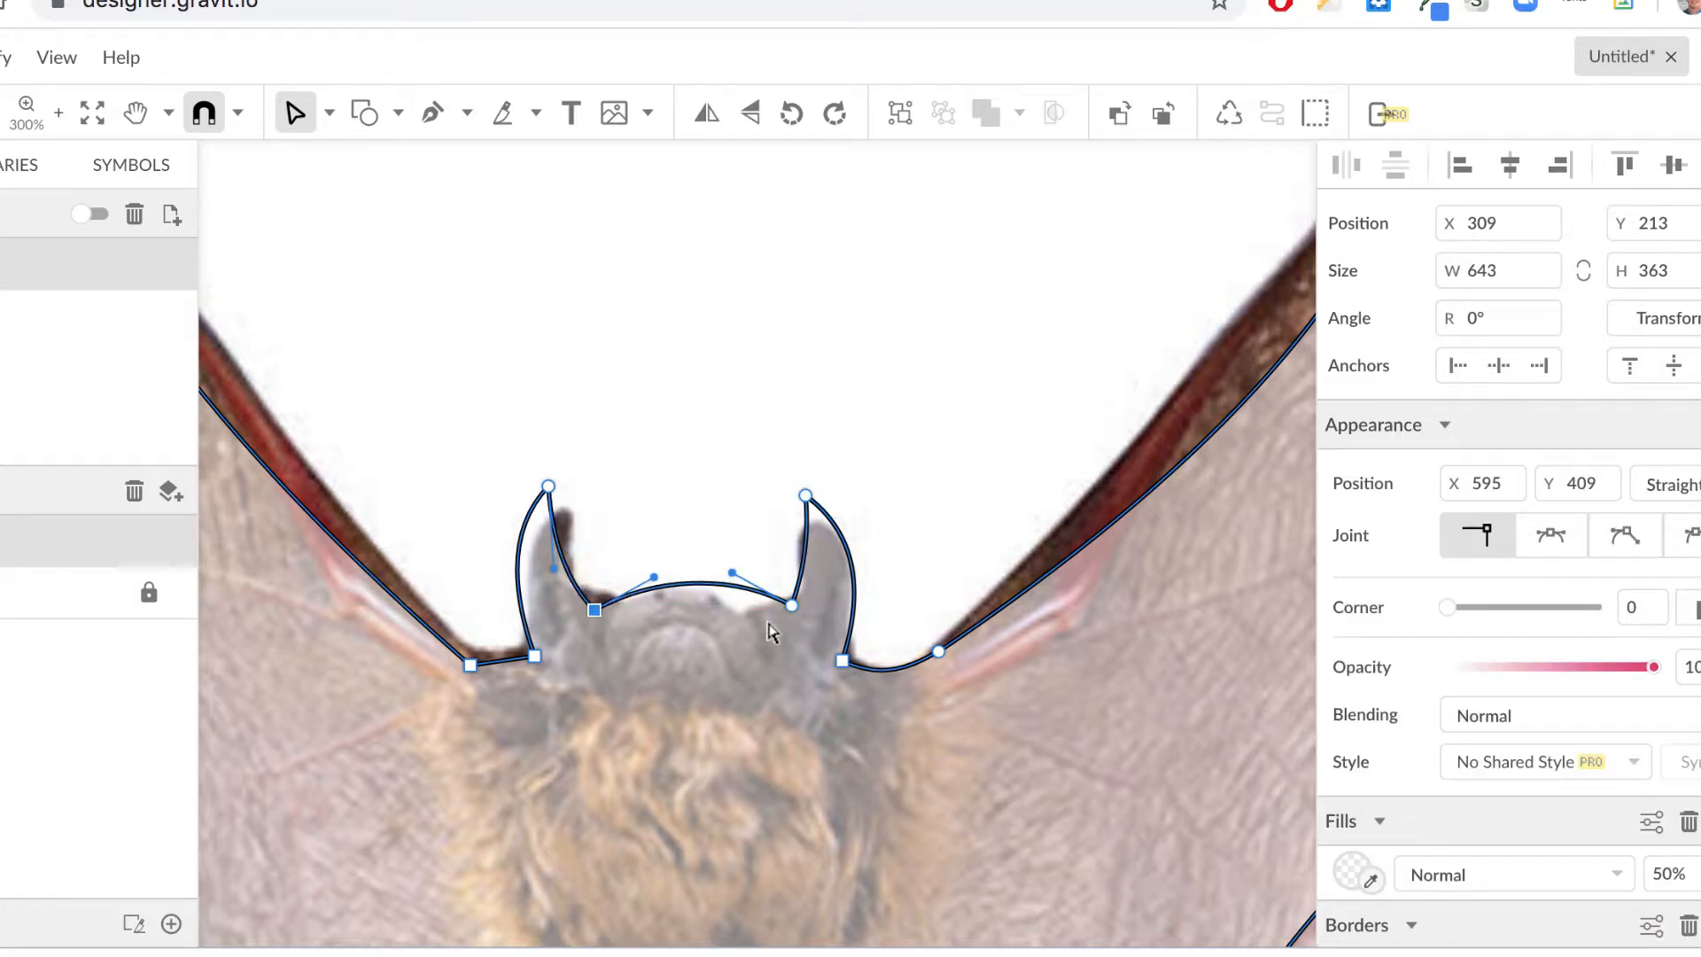
{"action": "left_click_drag", "start_coordinate": [792, 606], "coordinate": [769, 611]}
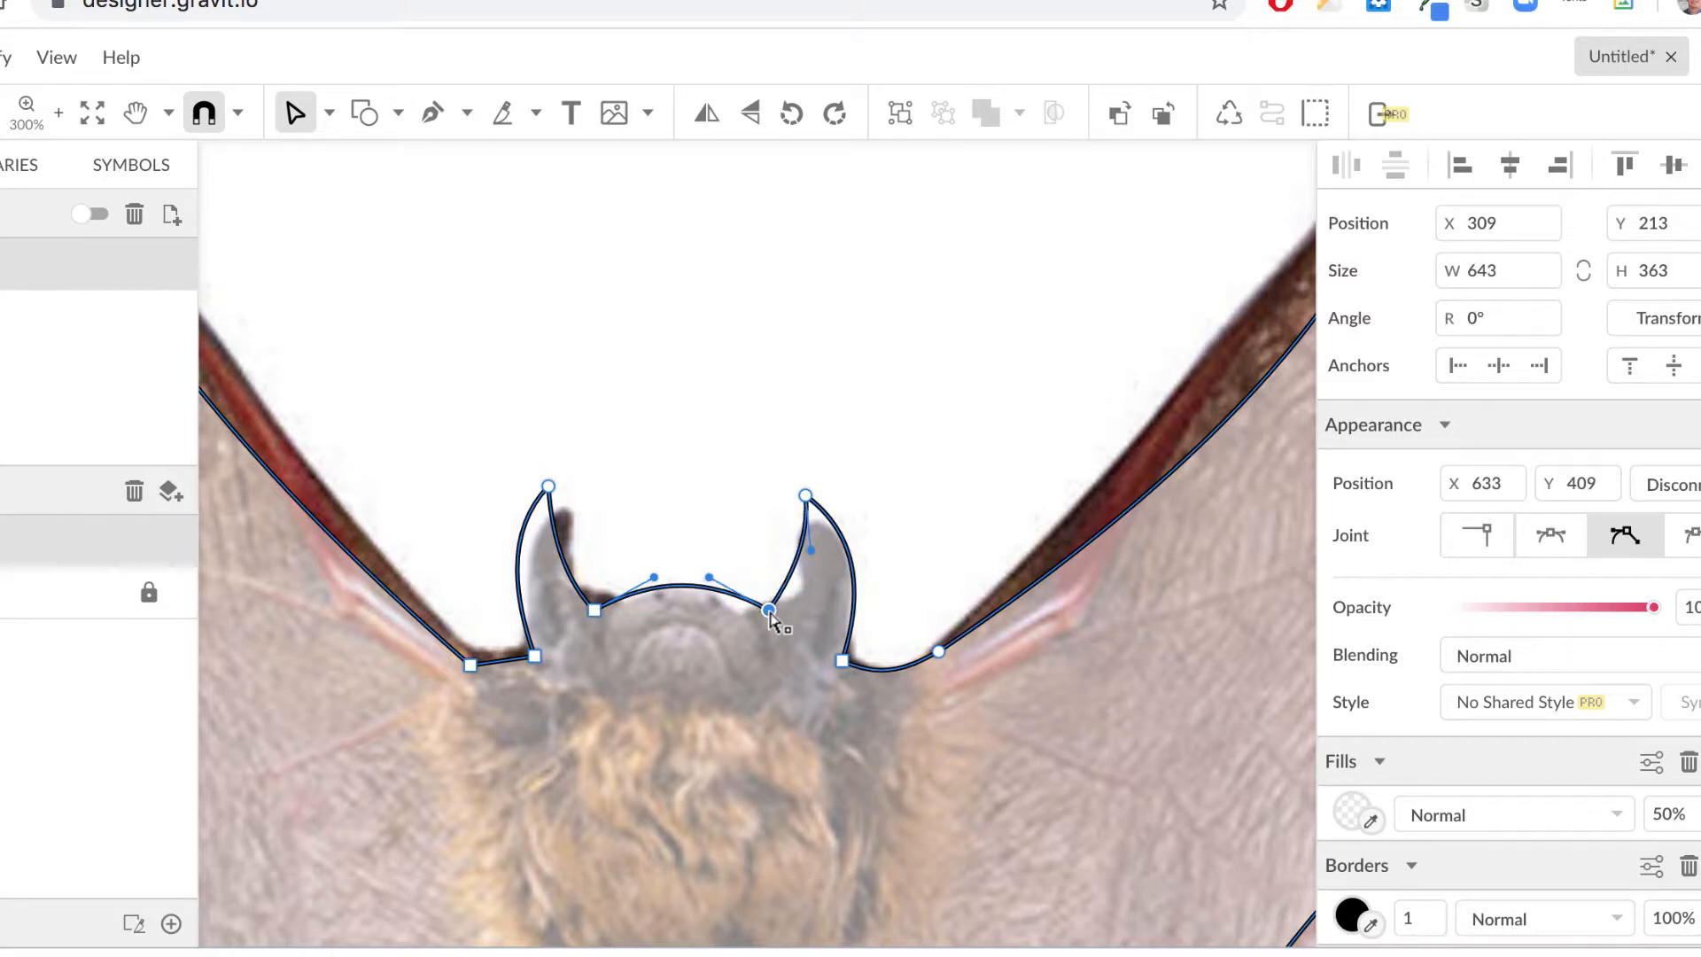
Fill the whole bat shape with solid black
{"action": "key", "text": "ctrl+1"}
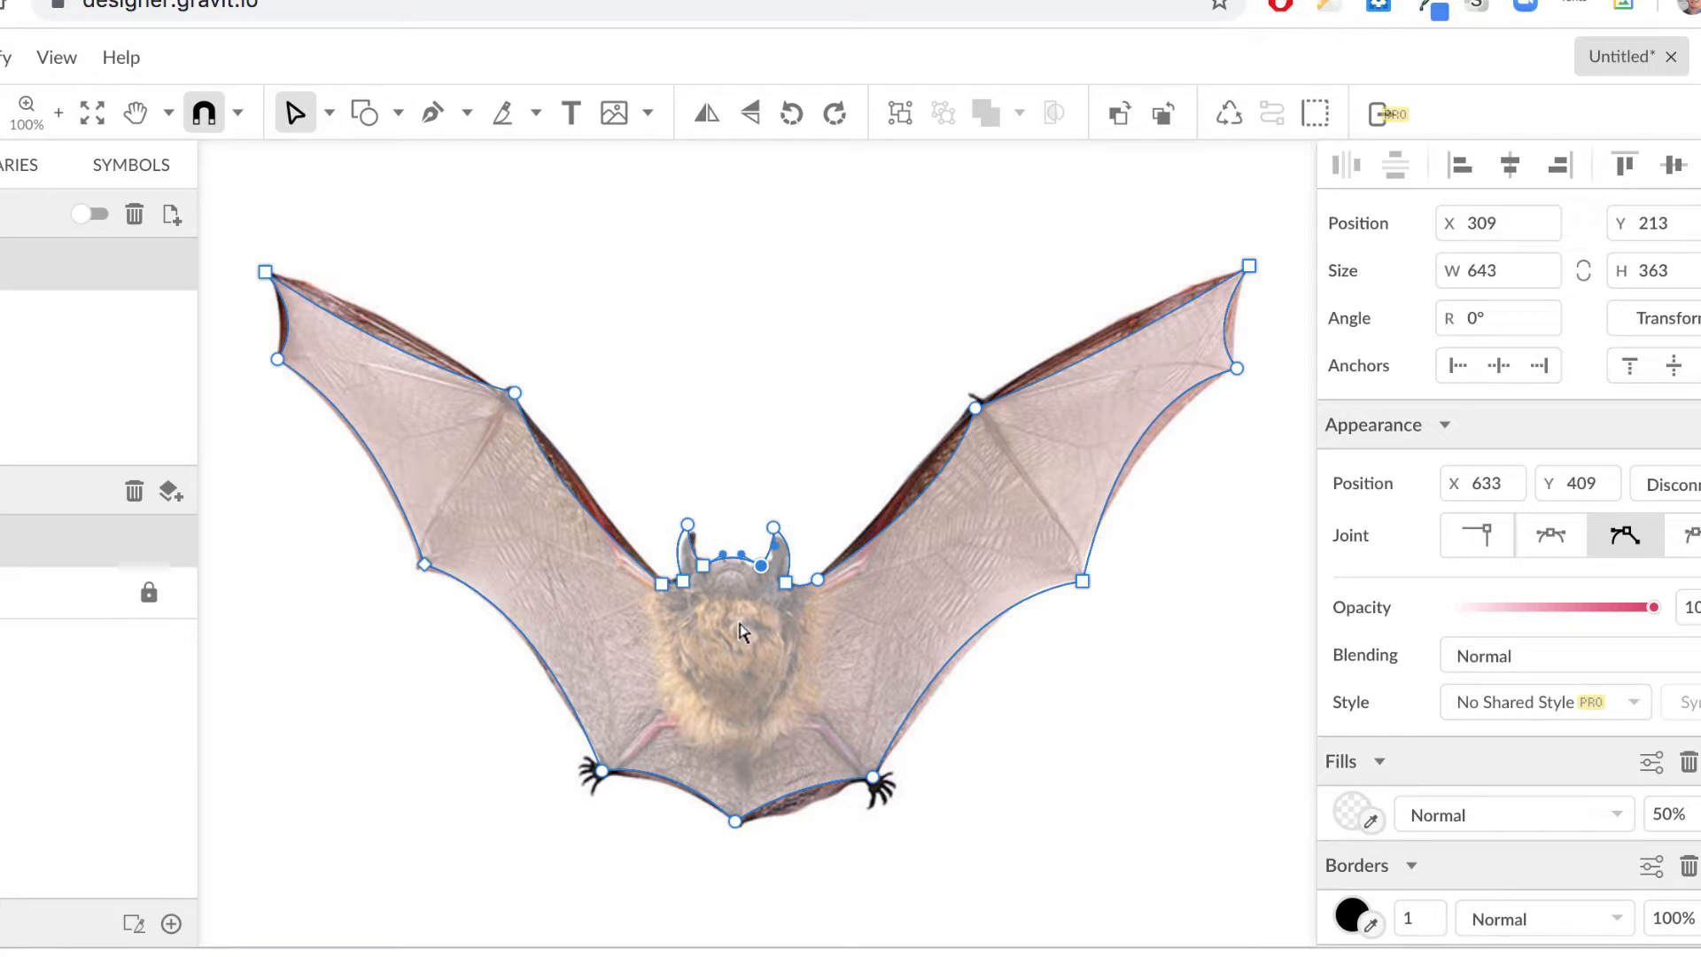
{"action": "left_click", "coordinate": [1353, 811]}
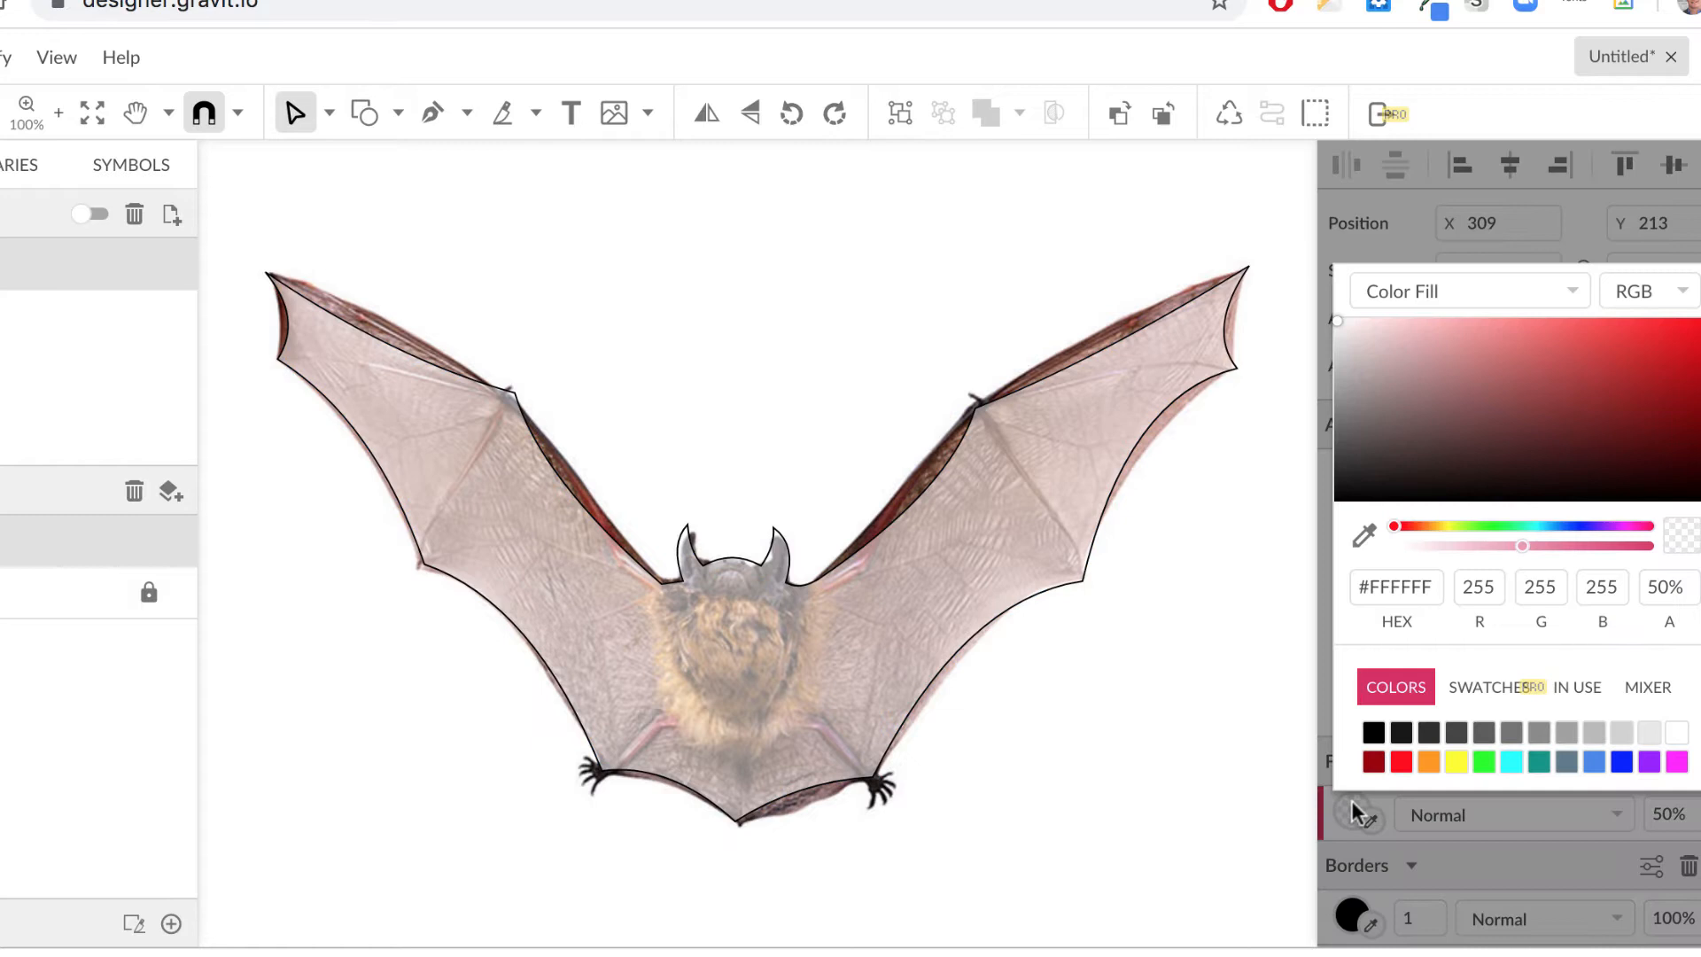
{"action": "left_click", "coordinate": [1374, 734]}
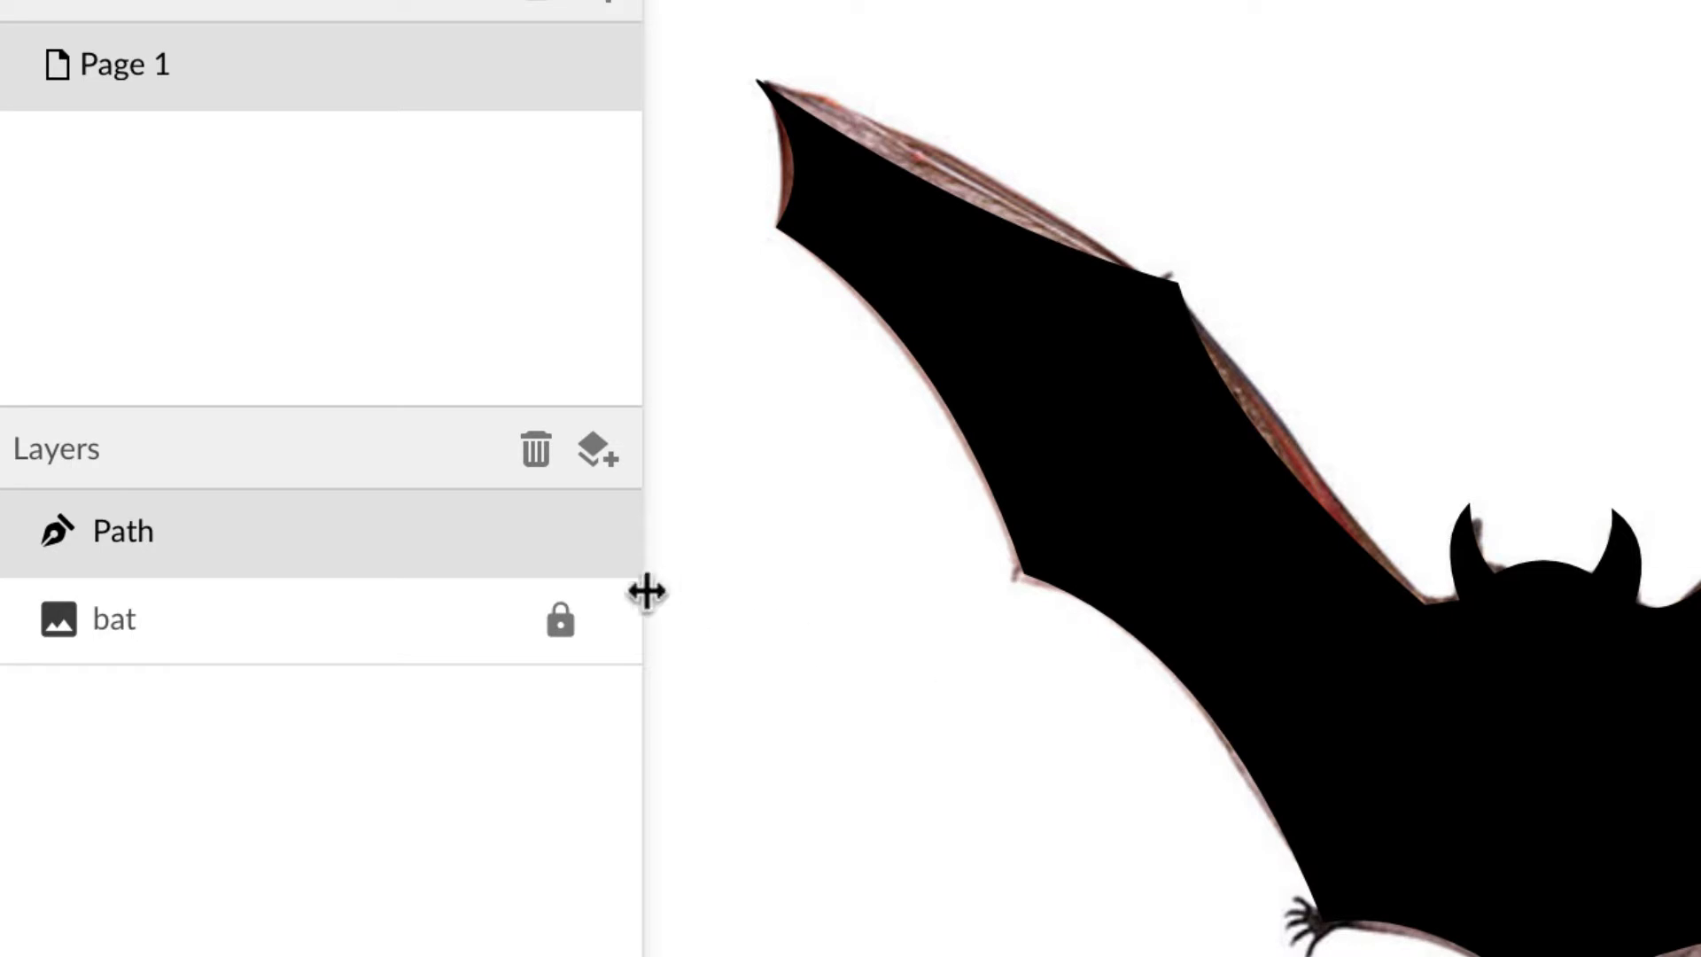
Hide the bat photo layer and switch from anchor editing to selecting the whole bat path
{"action": "left_click", "coordinate": [605, 620]}
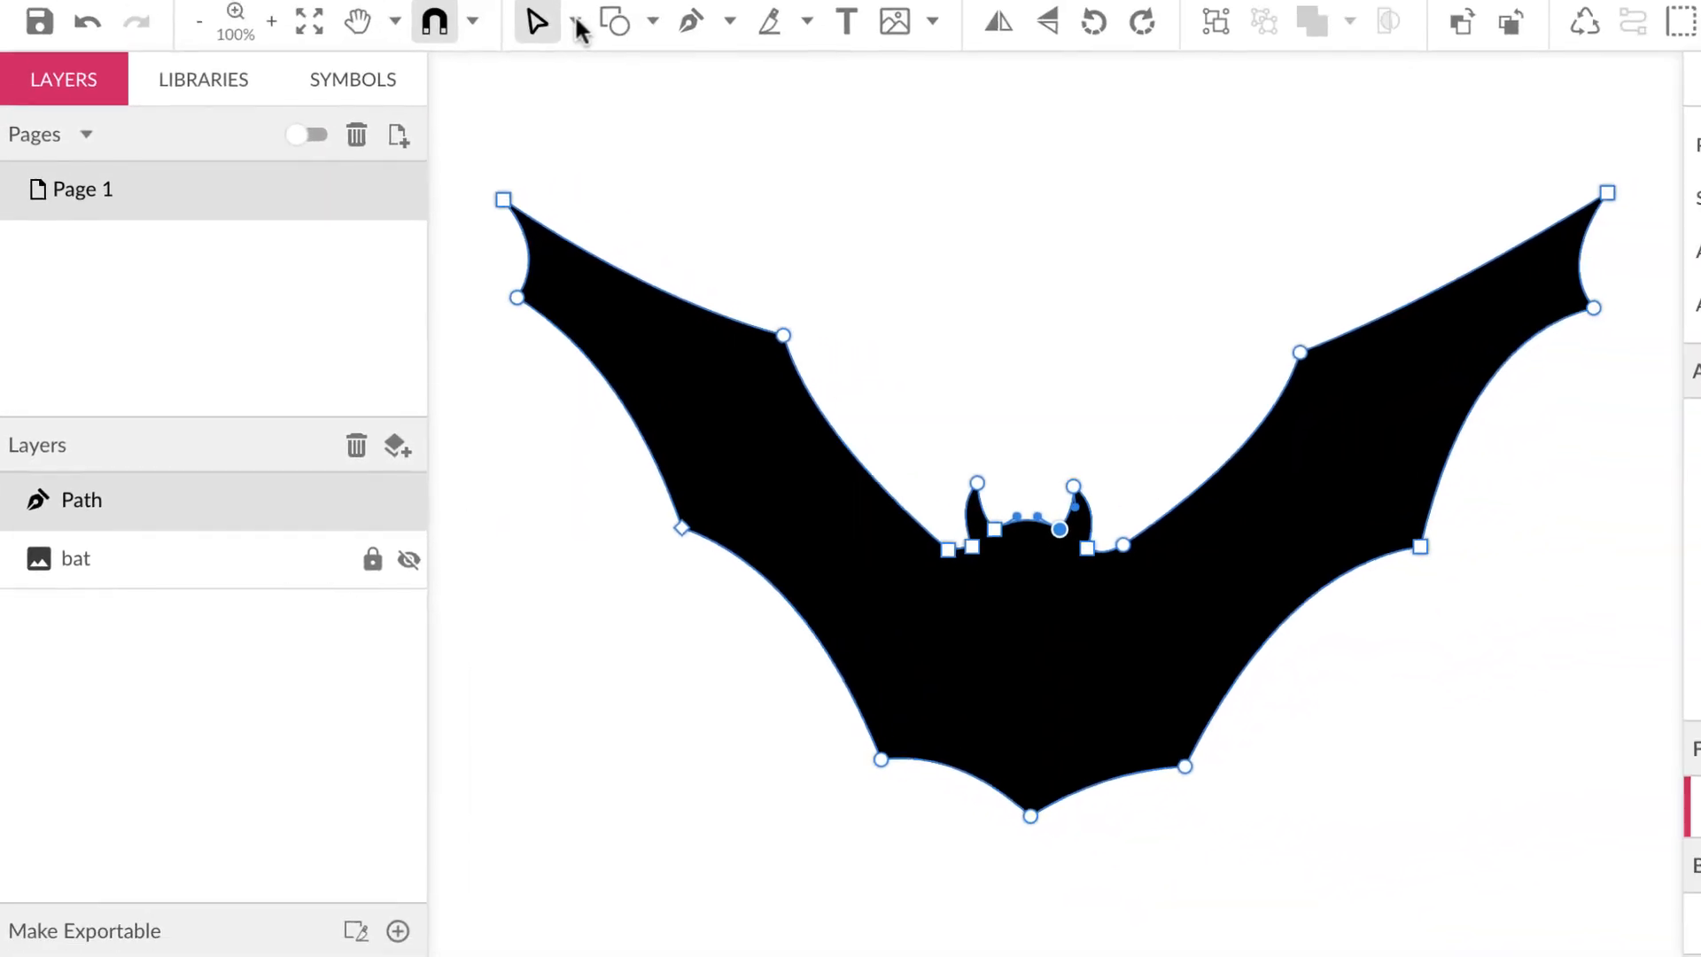
{"action": "left_click", "coordinate": [574, 23]}
{"action": "left_click", "coordinate": [617, 78]}
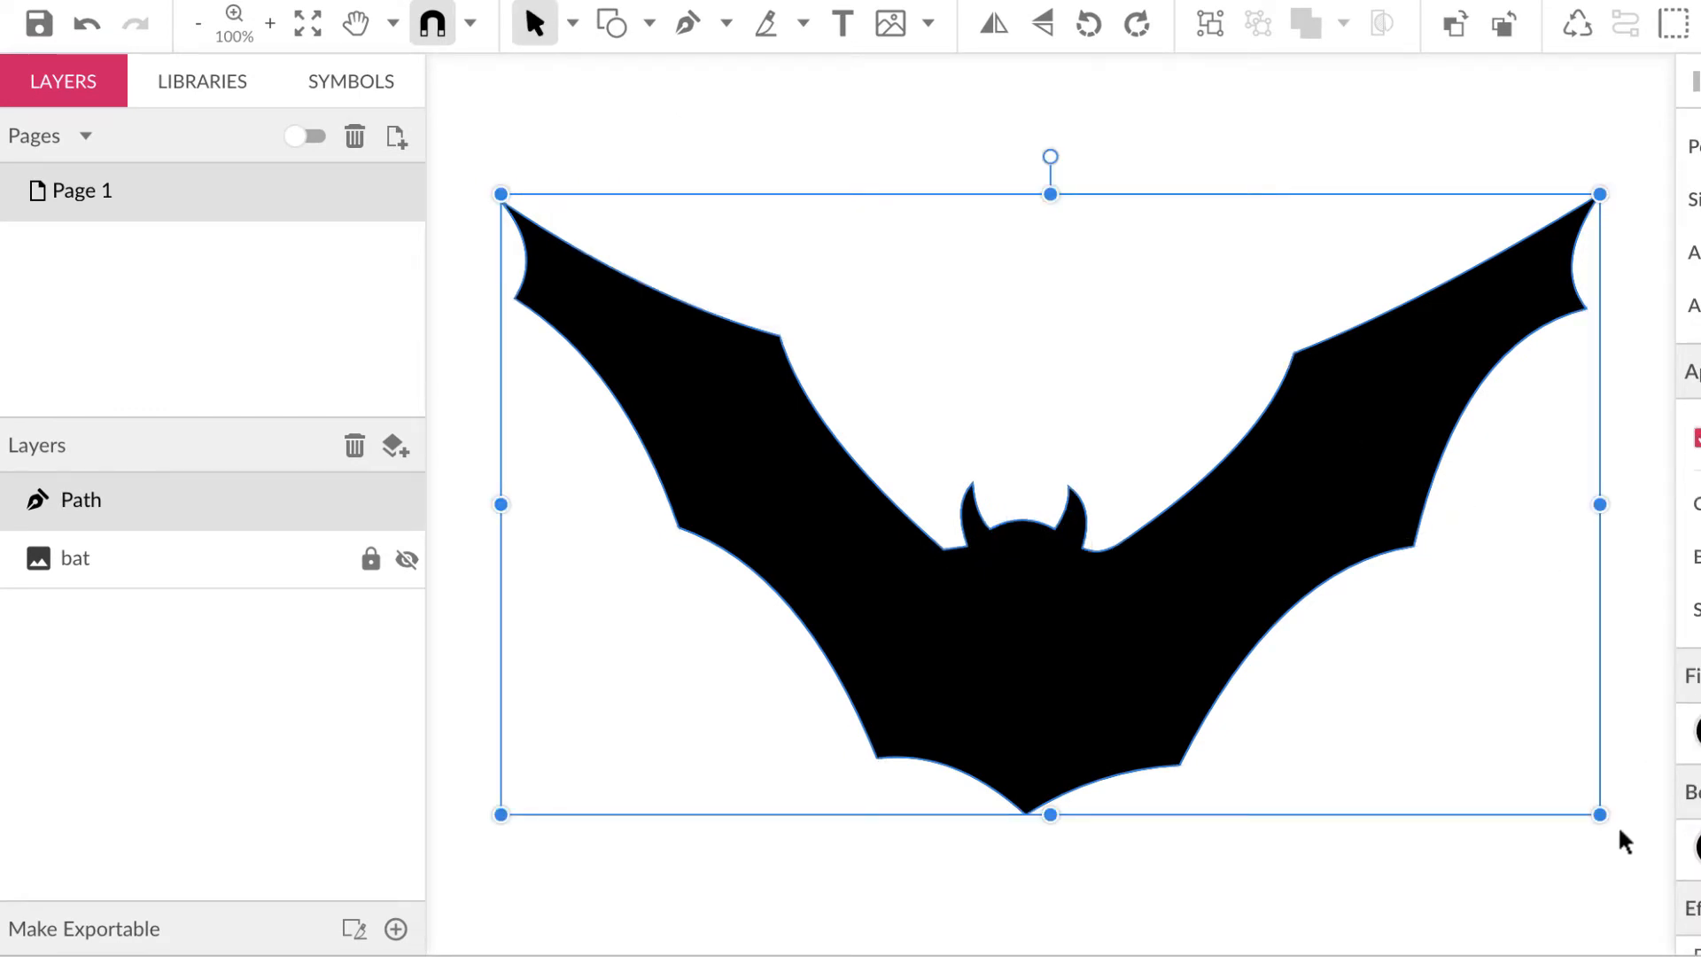
Scale the bat down proportionally from its lower right corner and place a duplicate offset below and to the right of it
{"action": "left_click_drag", "start_coordinate": [1601, 814], "coordinate": [1294, 616]}
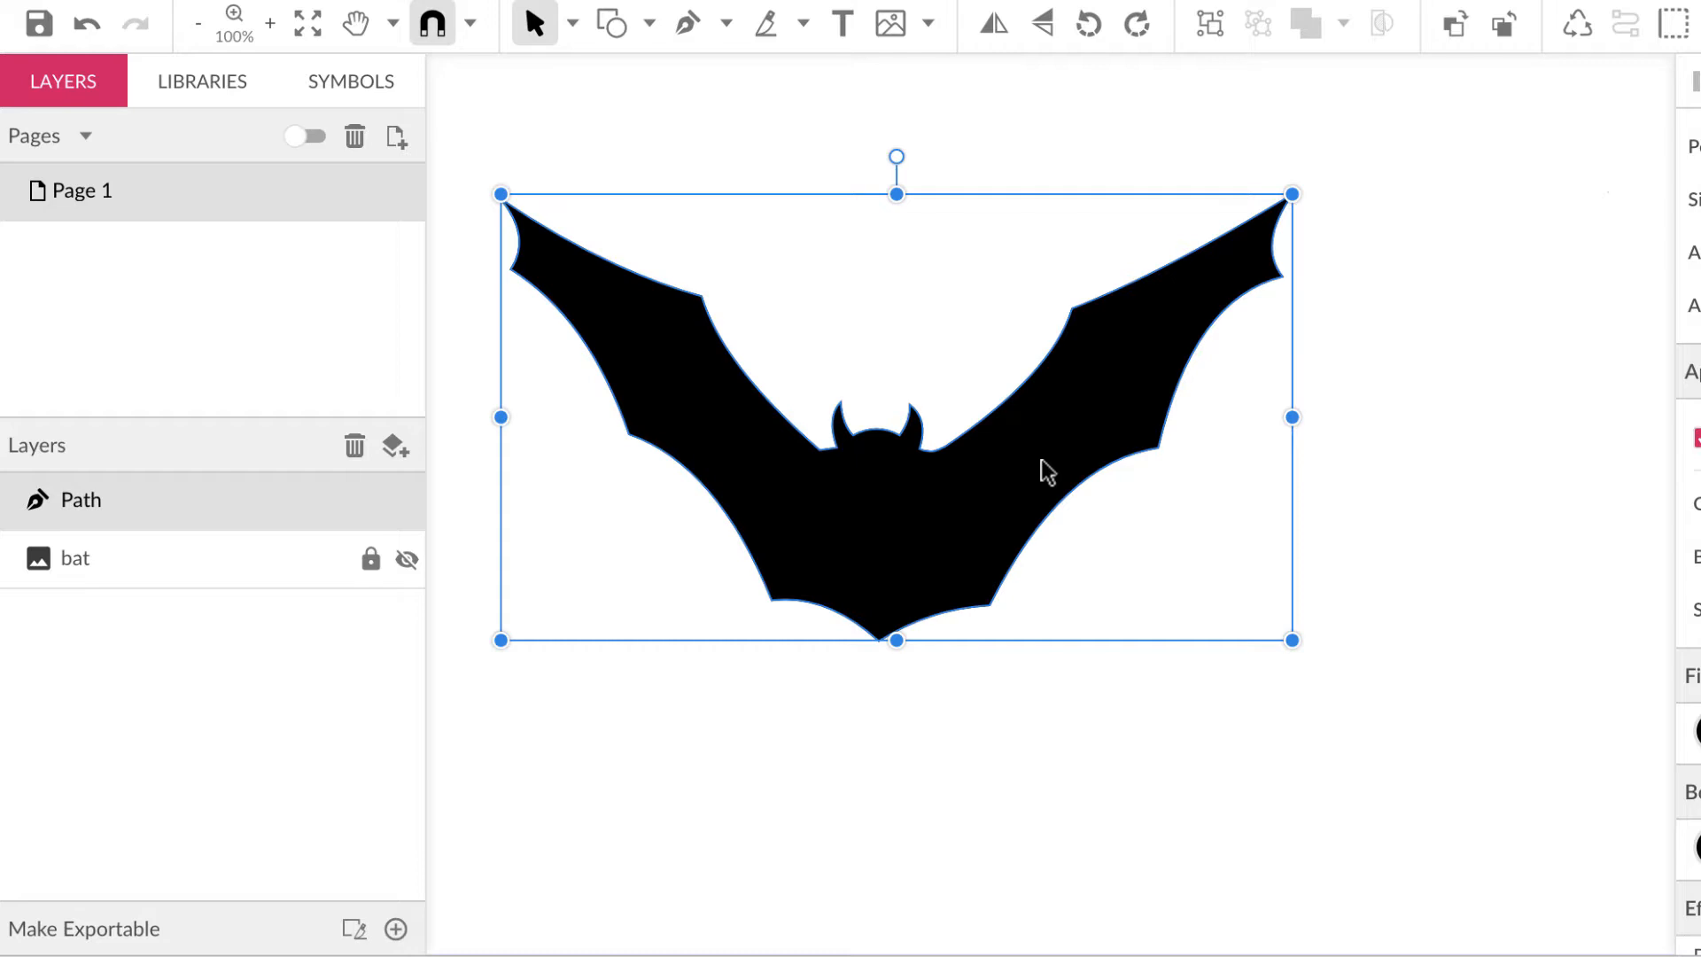
{"action": "left_click_drag", "start_coordinate": [1047, 473], "coordinate": [1294, 564]}
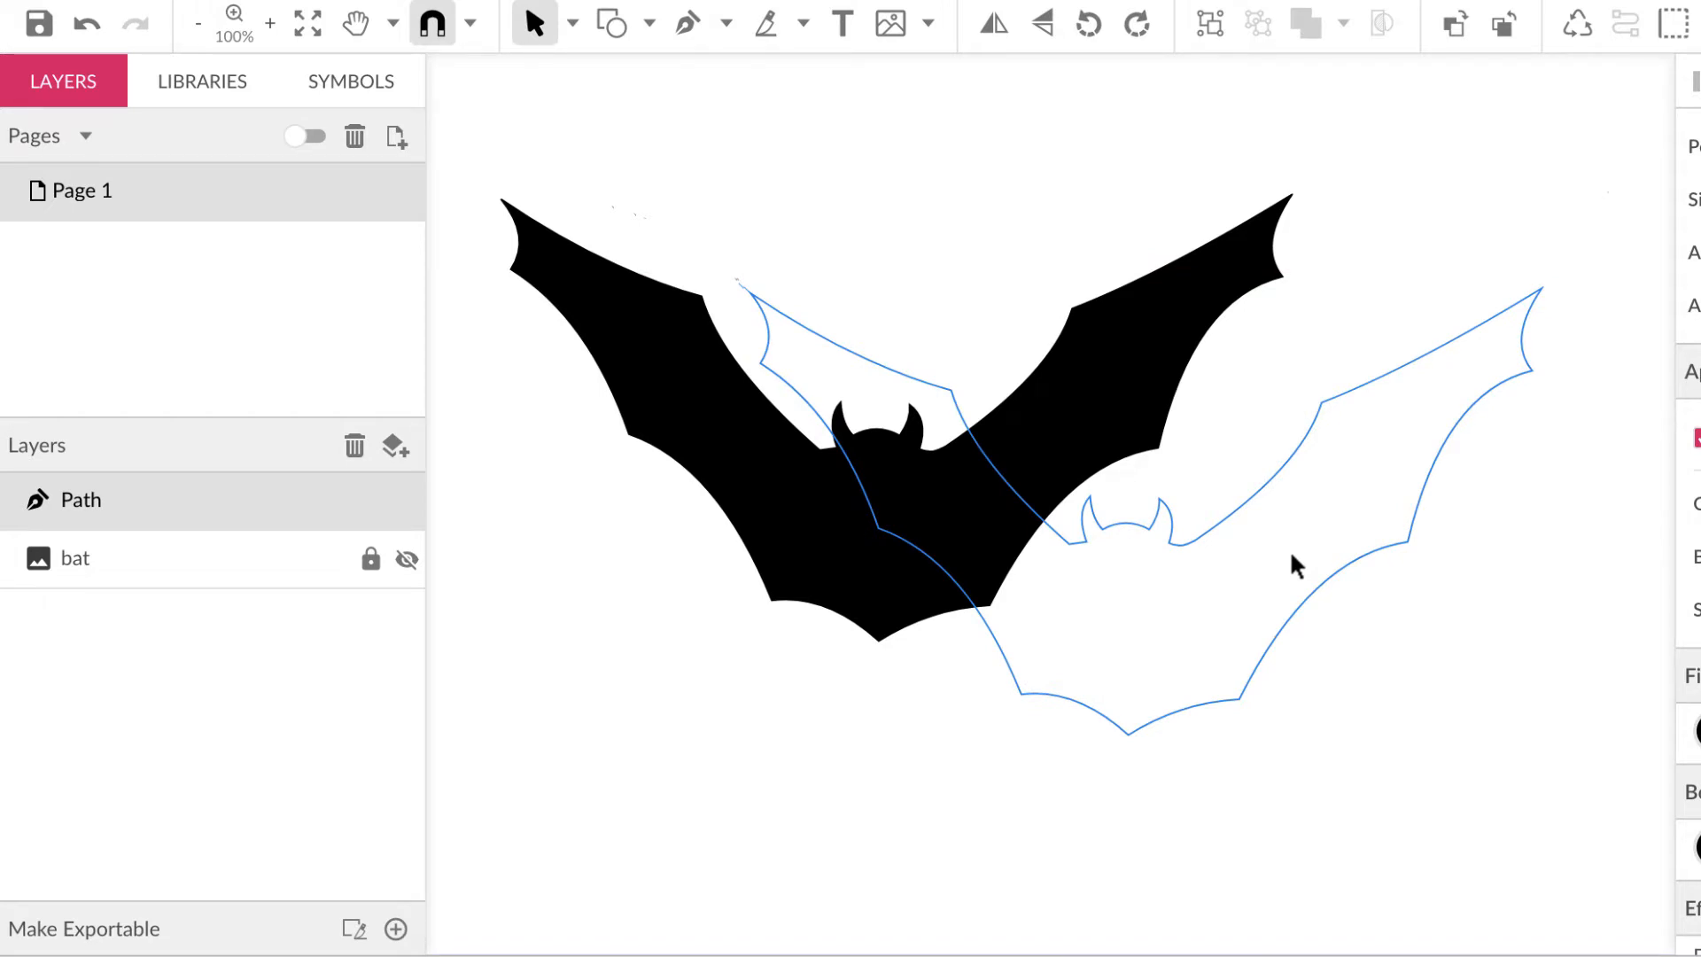
{"action": "left_click_drag", "start_coordinate": [1291, 555], "coordinate": [1290, 554]}
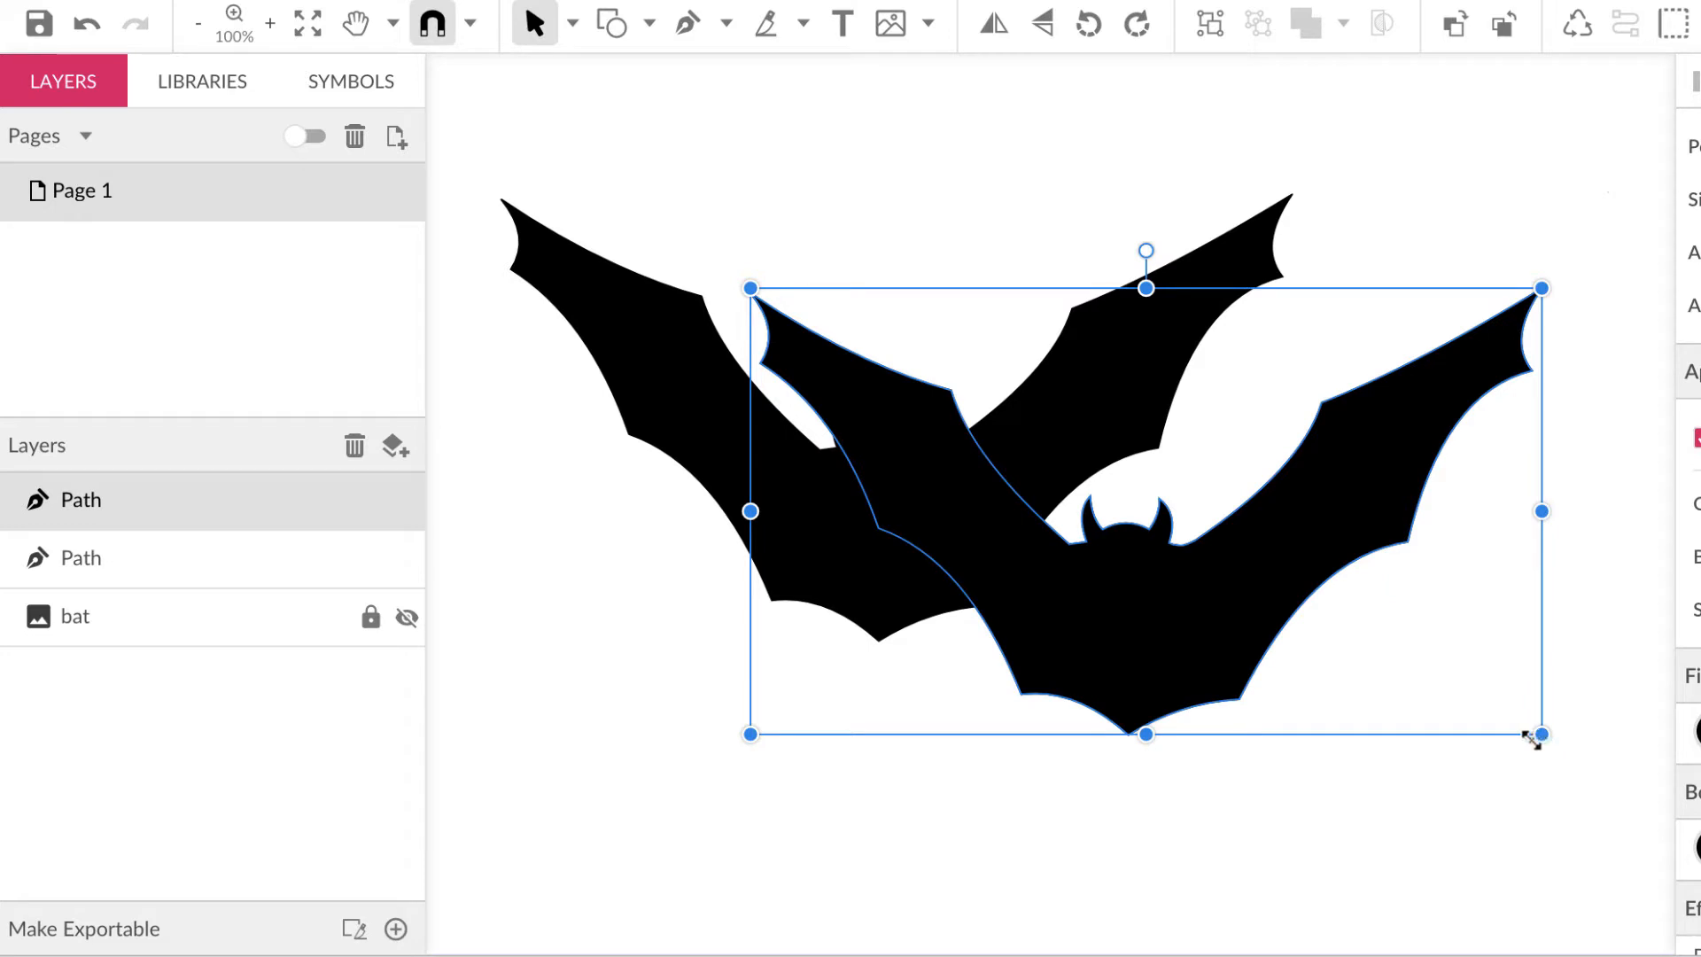
Shrink the duplicate bat proportionally, tilt it clockwise, and move it over the original bat's right wing tip
{"action": "left_click_drag", "start_coordinate": [1540, 735], "coordinate": [1294, 585]}
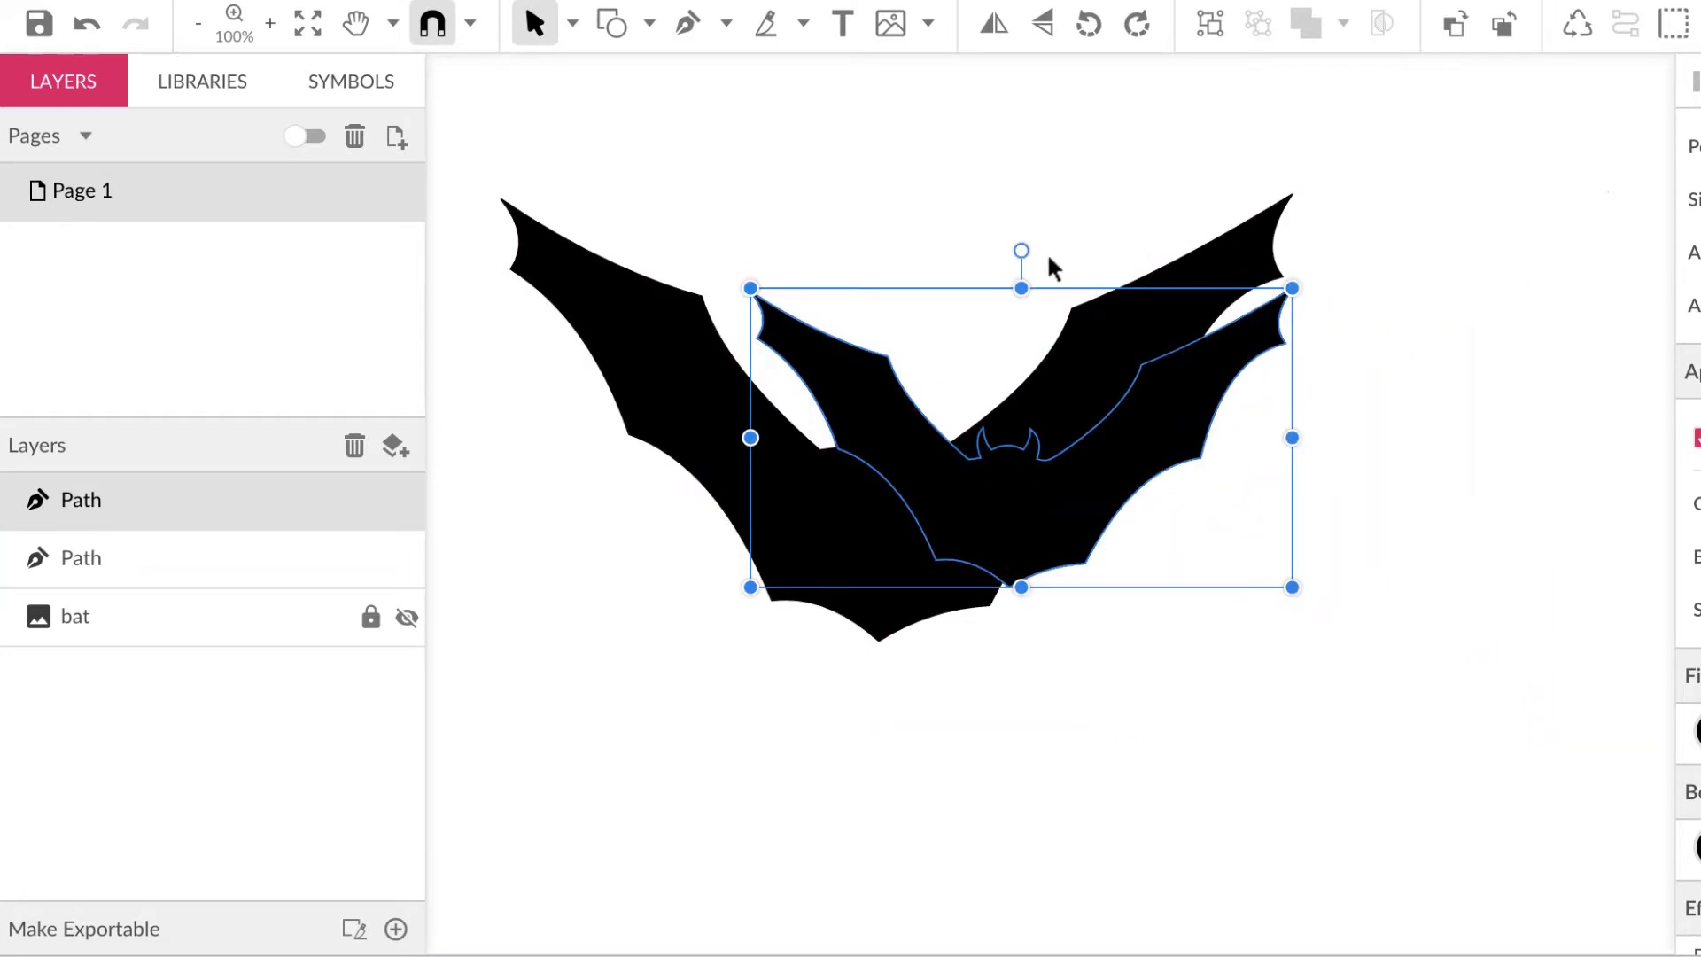
{"action": "left_click_drag", "start_coordinate": [1025, 252], "coordinate": [1085, 257]}
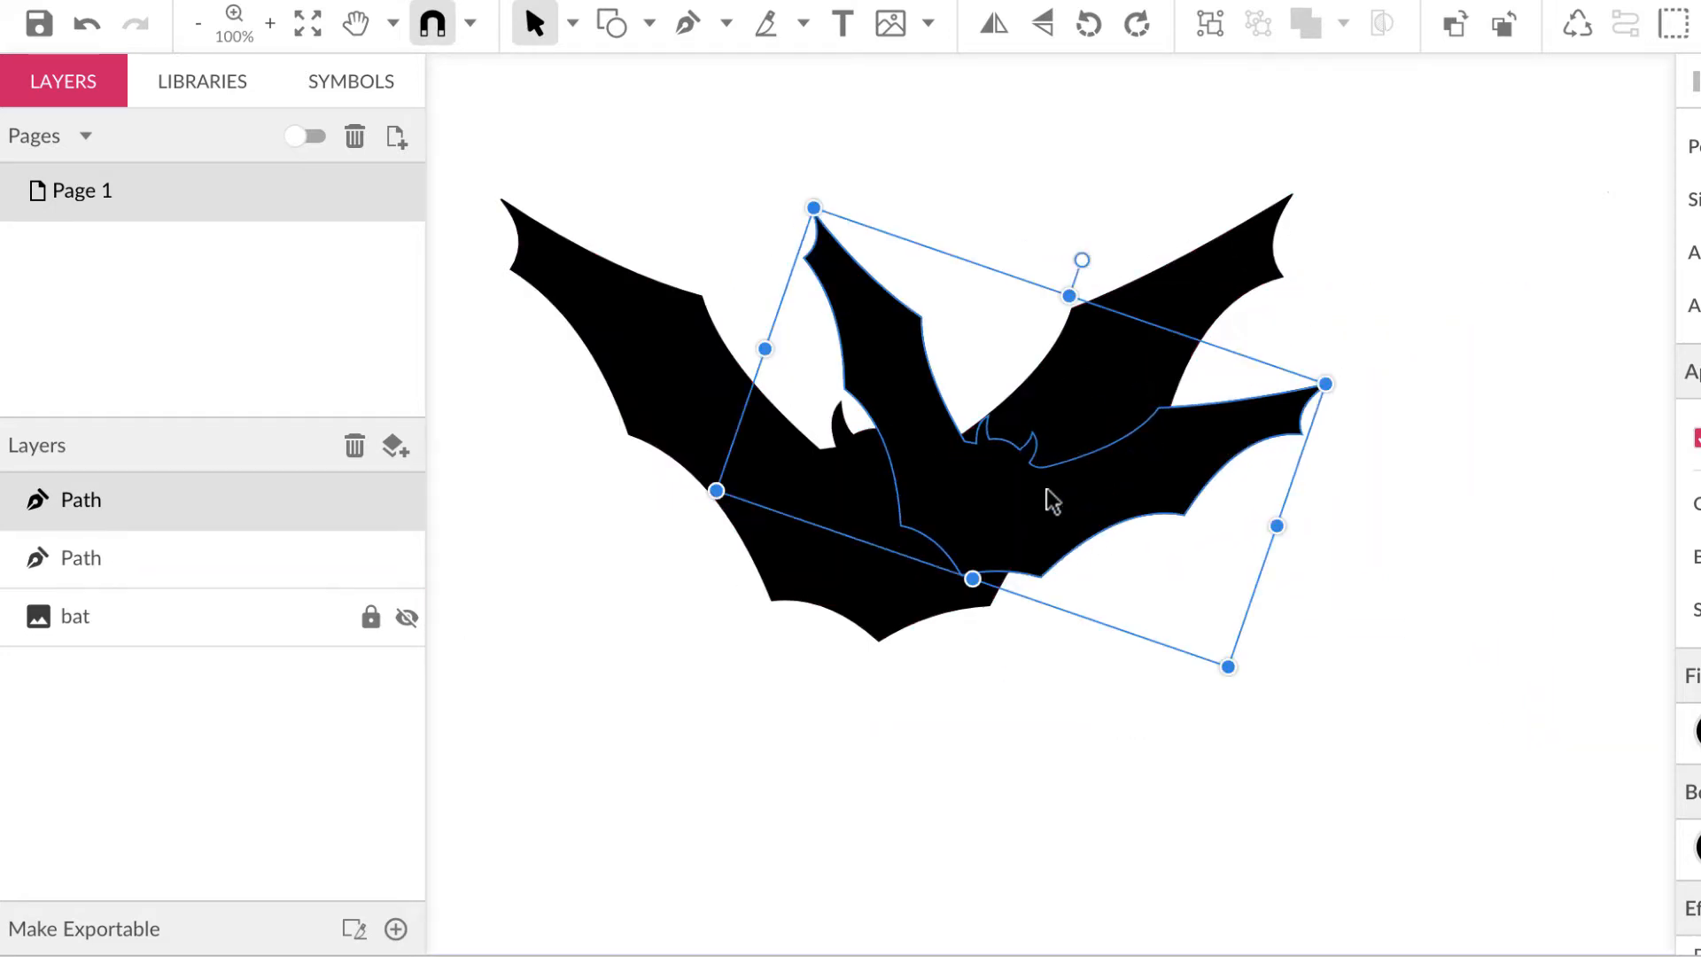
{"action": "left_click_drag", "start_coordinate": [1098, 499], "coordinate": [1418, 433]}
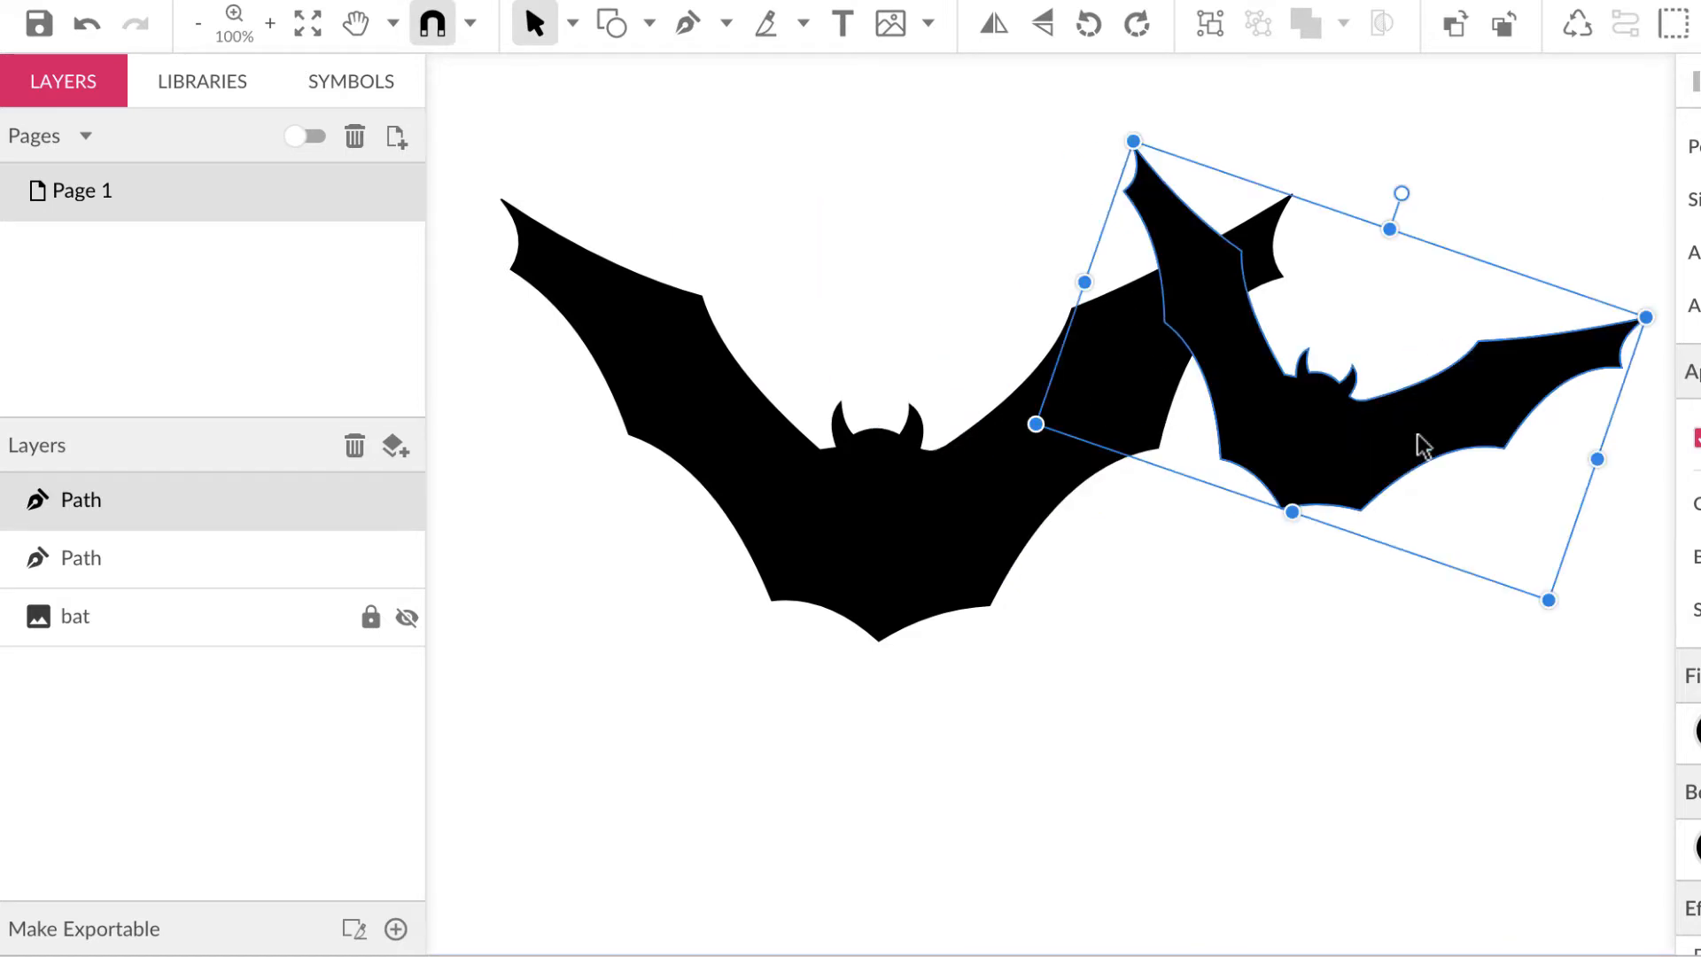
Shrink the tilted bat, place a copy tilted counter-clockwise above the large bat, and move the right-hand small bat slightly down
{"action": "left_click_drag", "start_coordinate": [1134, 142], "coordinate": [1255, 262]}
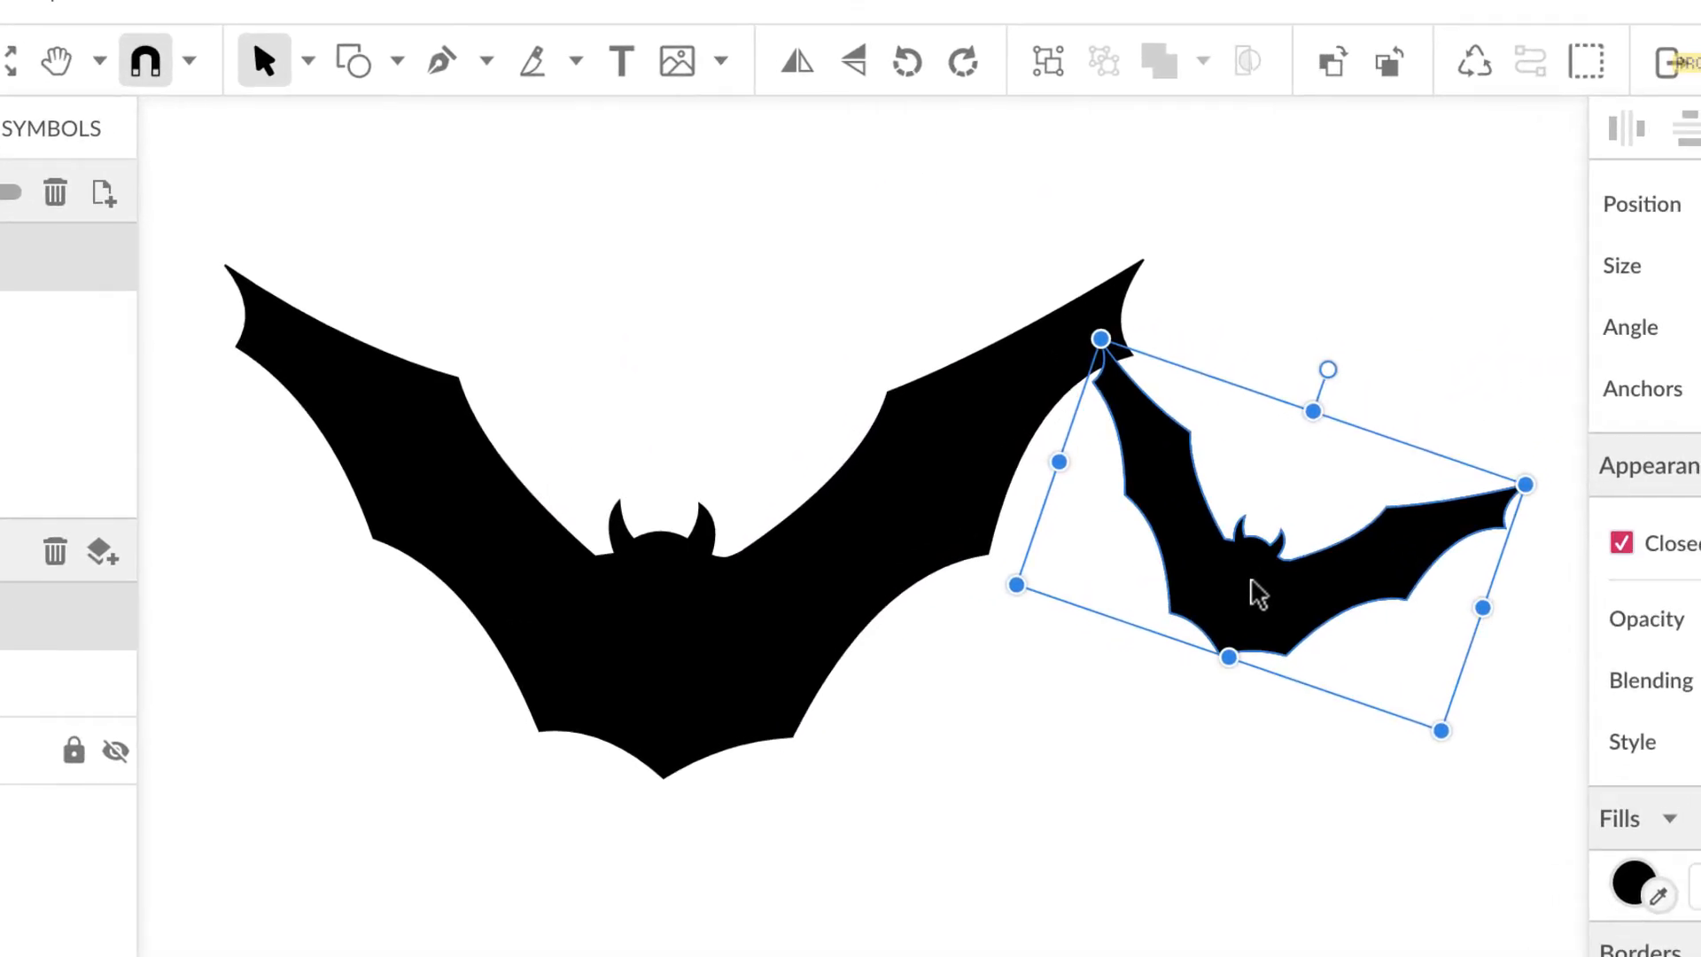
{"action": "left_click_drag", "start_coordinate": [1253, 597], "coordinate": [656, 365]}
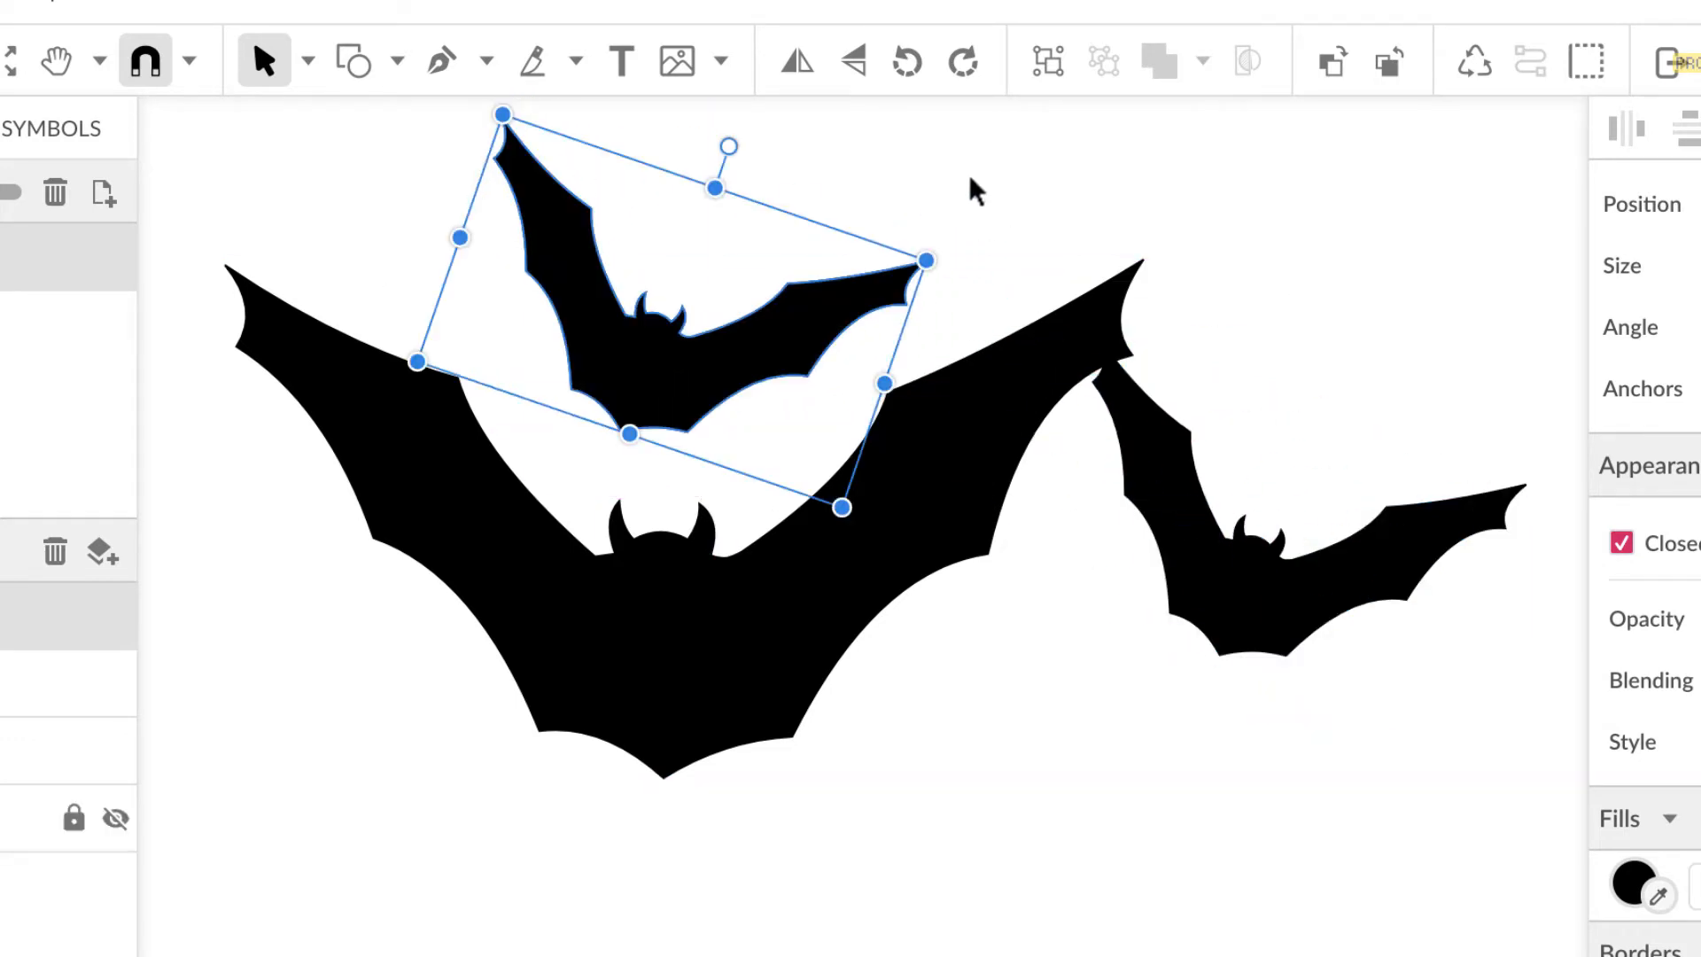
{"action": "left_click_drag", "start_coordinate": [725, 148], "coordinate": [623, 148]}
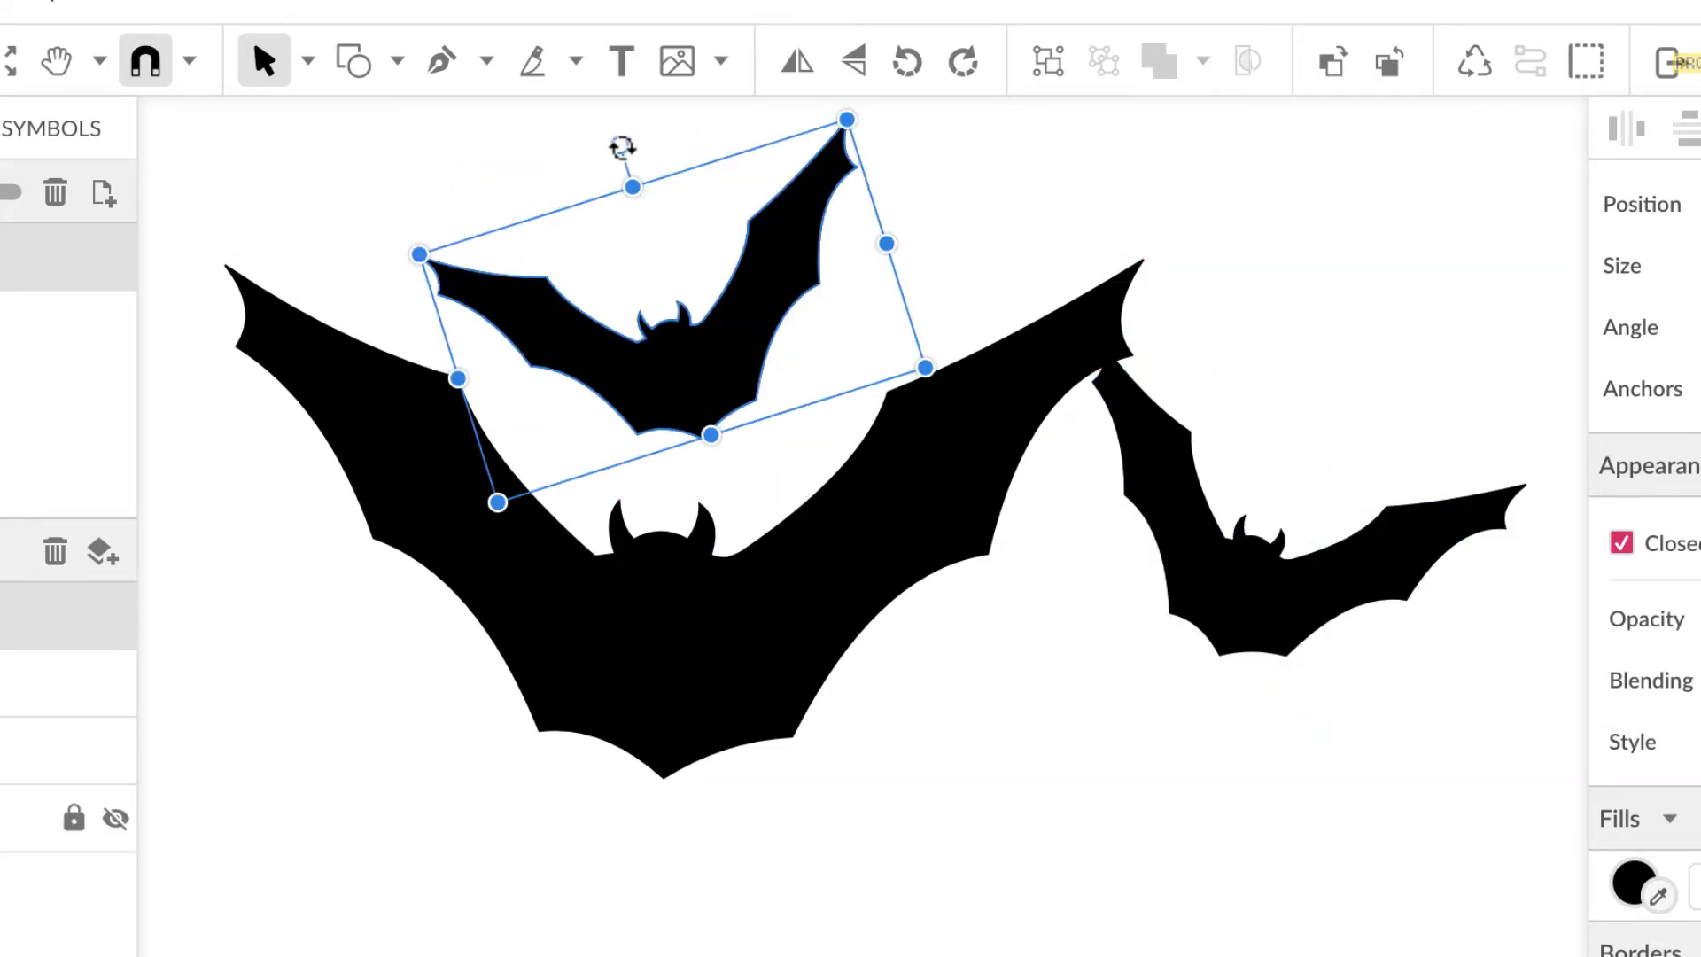
{"action": "left_click_drag", "start_coordinate": [1215, 637], "coordinate": [1200, 673]}
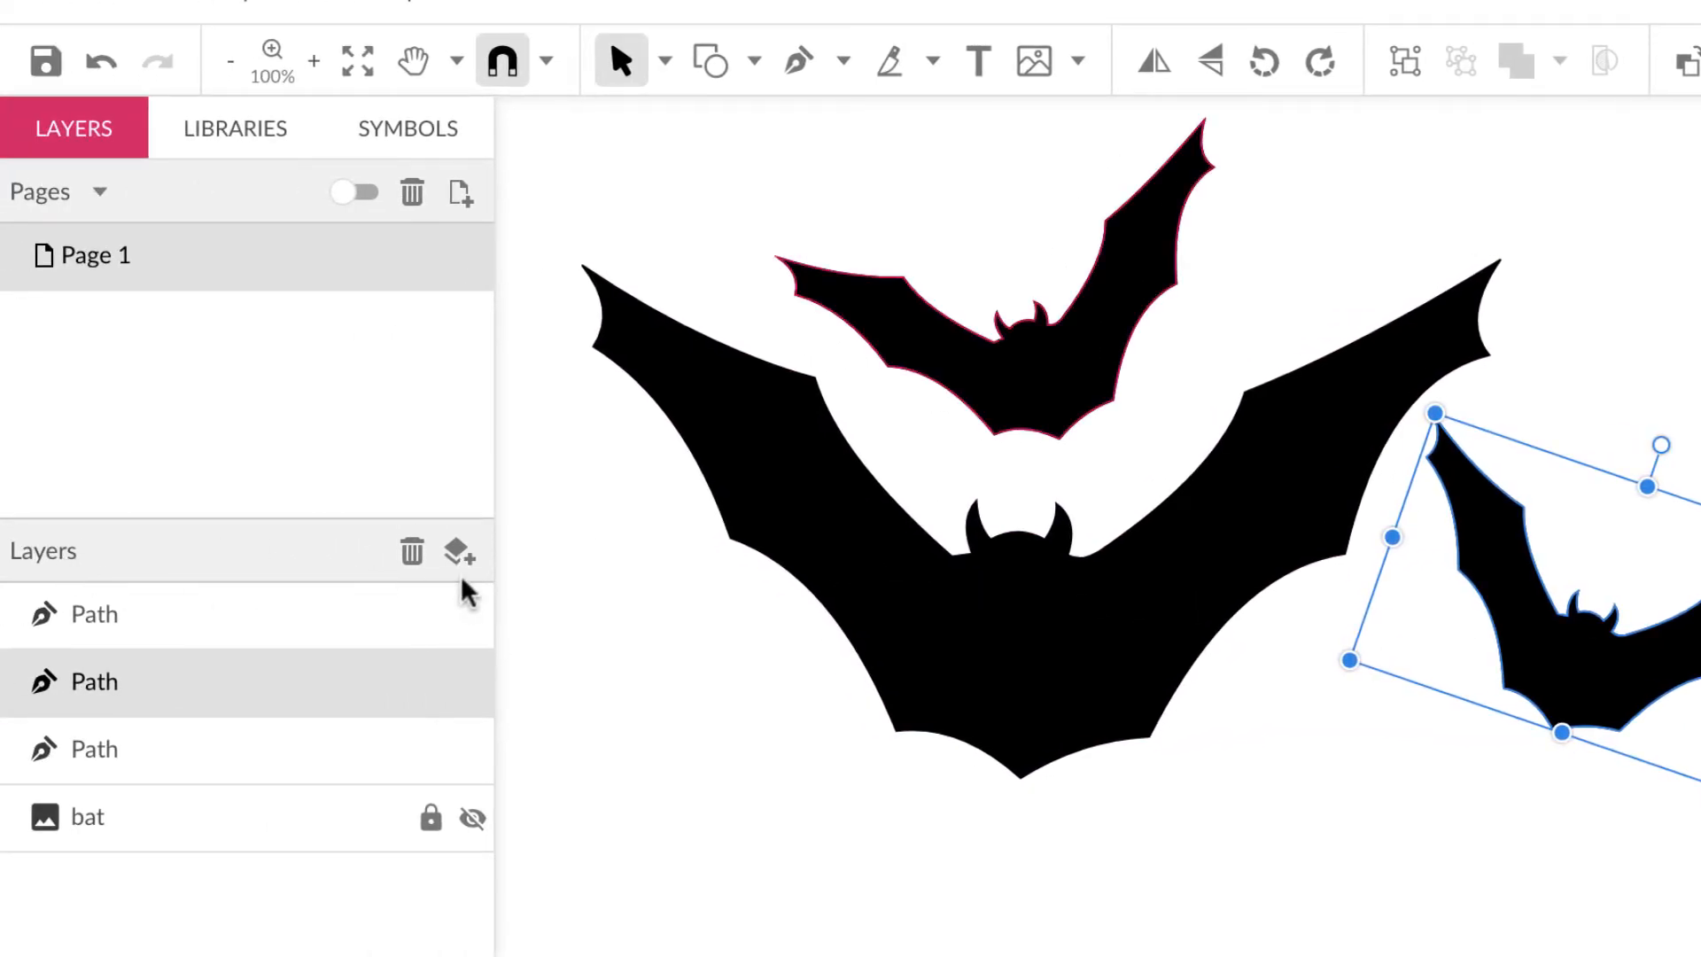
Add a new layer and draw a rectangle about 706 by 502 px covering all three bats
{"action": "left_click", "coordinate": [474, 553]}
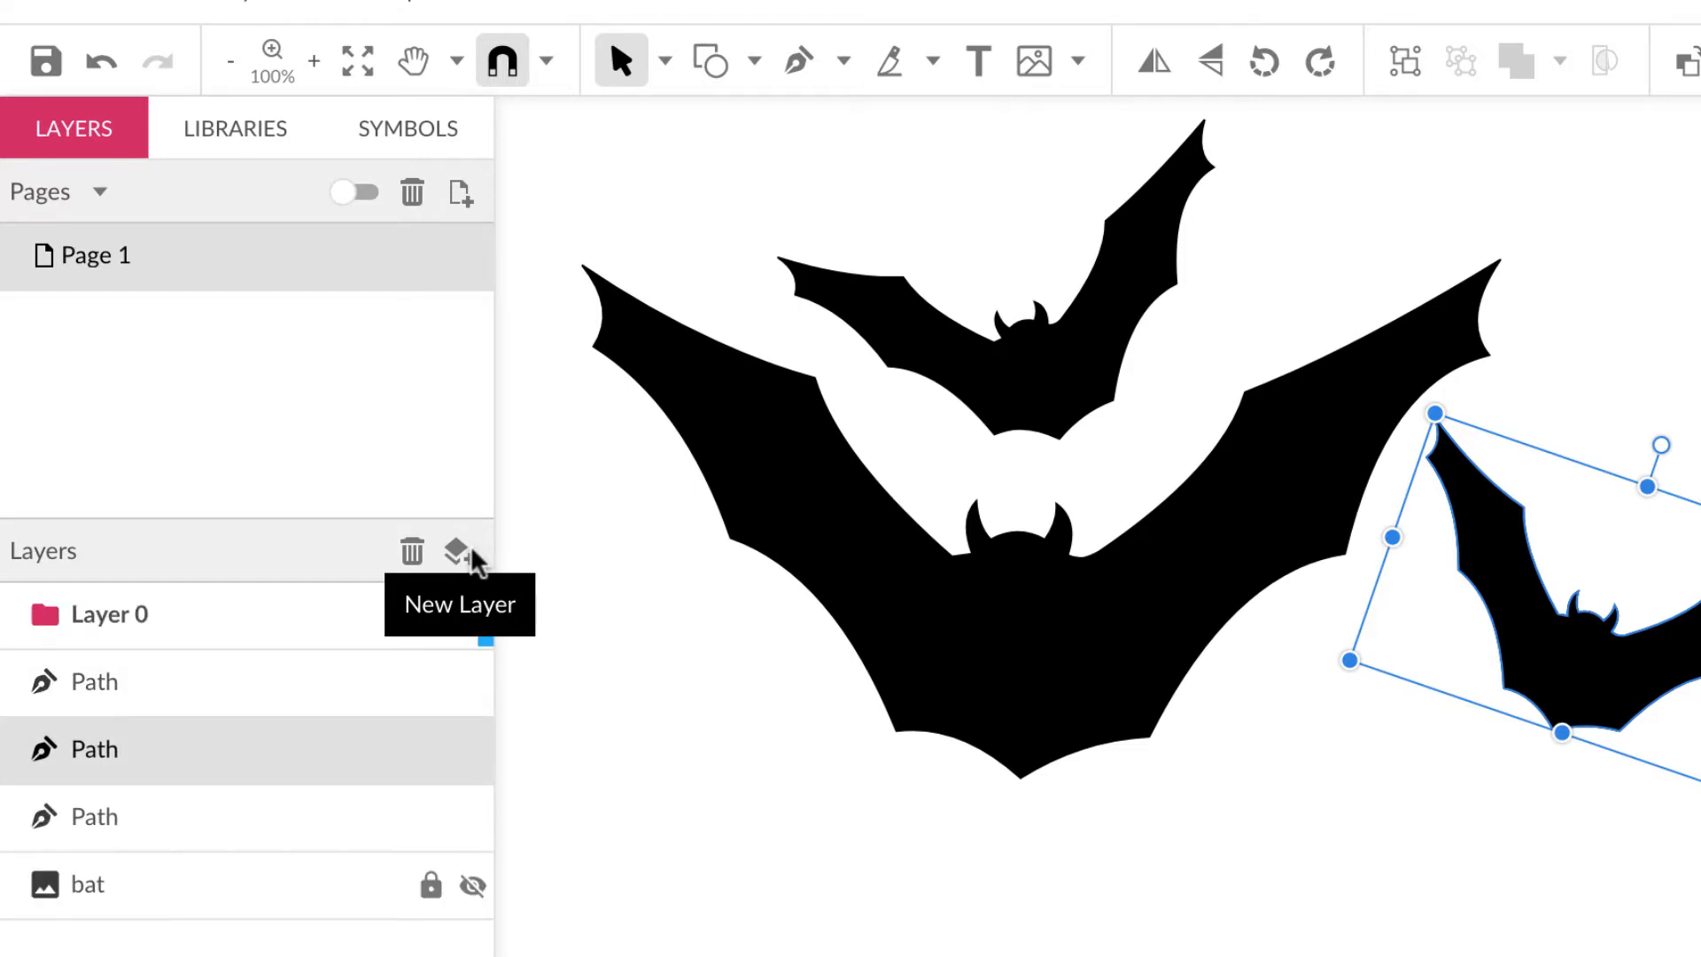
{"action": "left_click", "coordinate": [121, 617]}
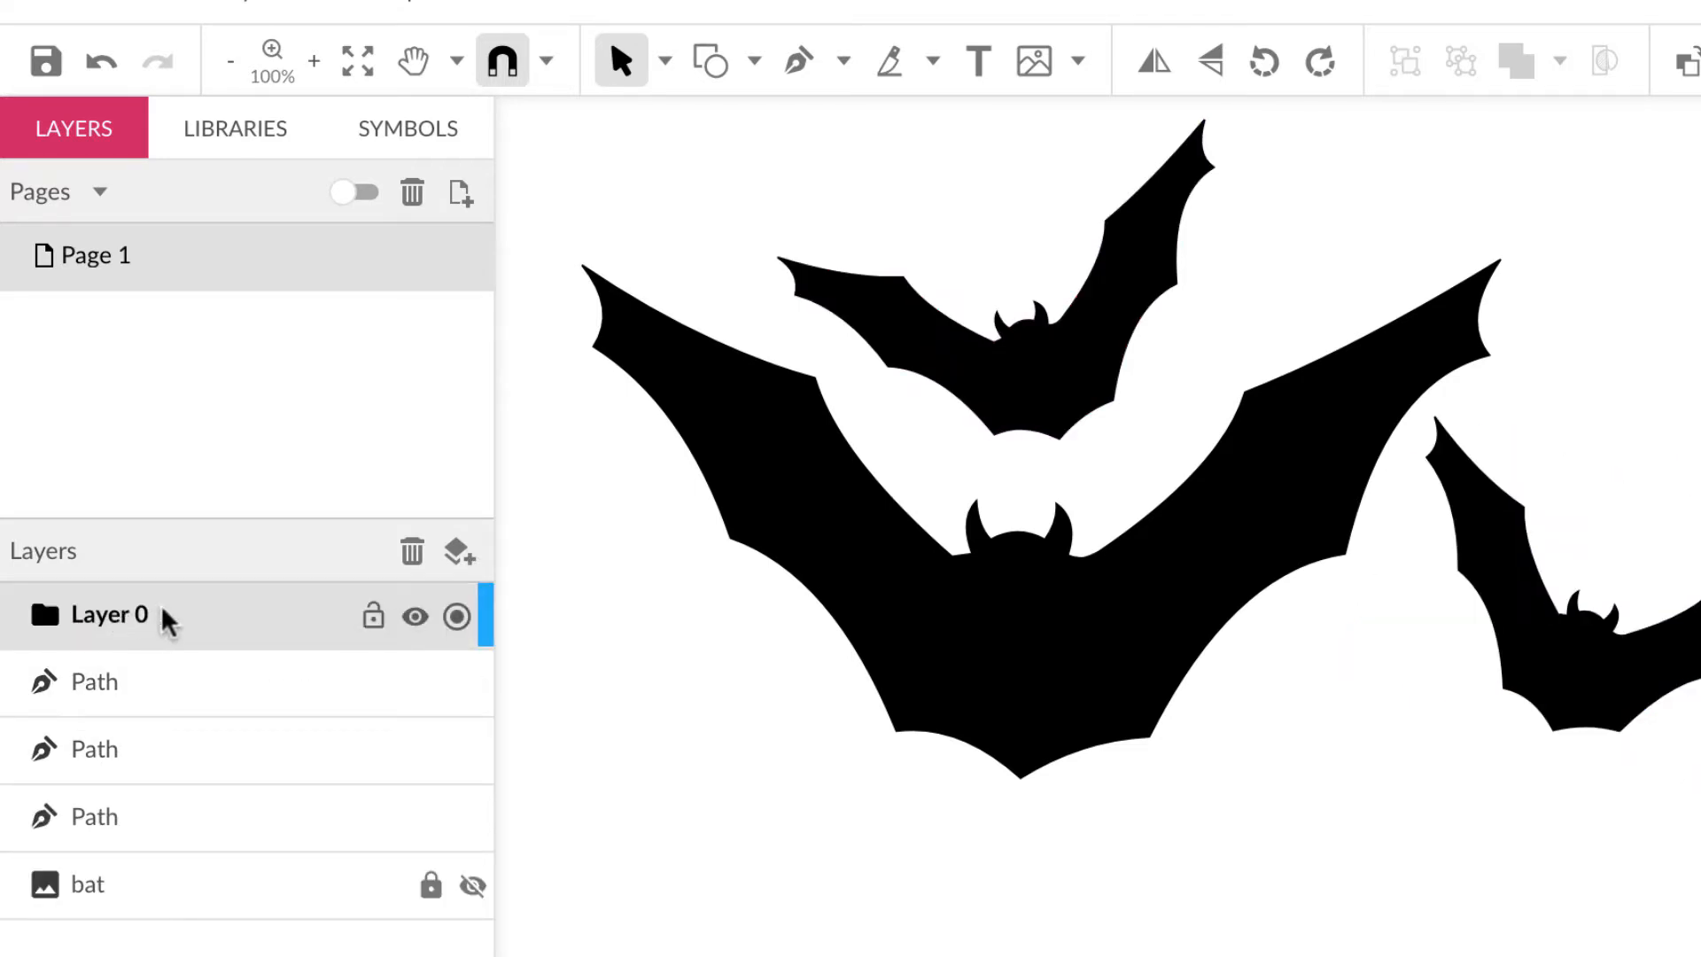
{"action": "left_click", "coordinate": [756, 69]}
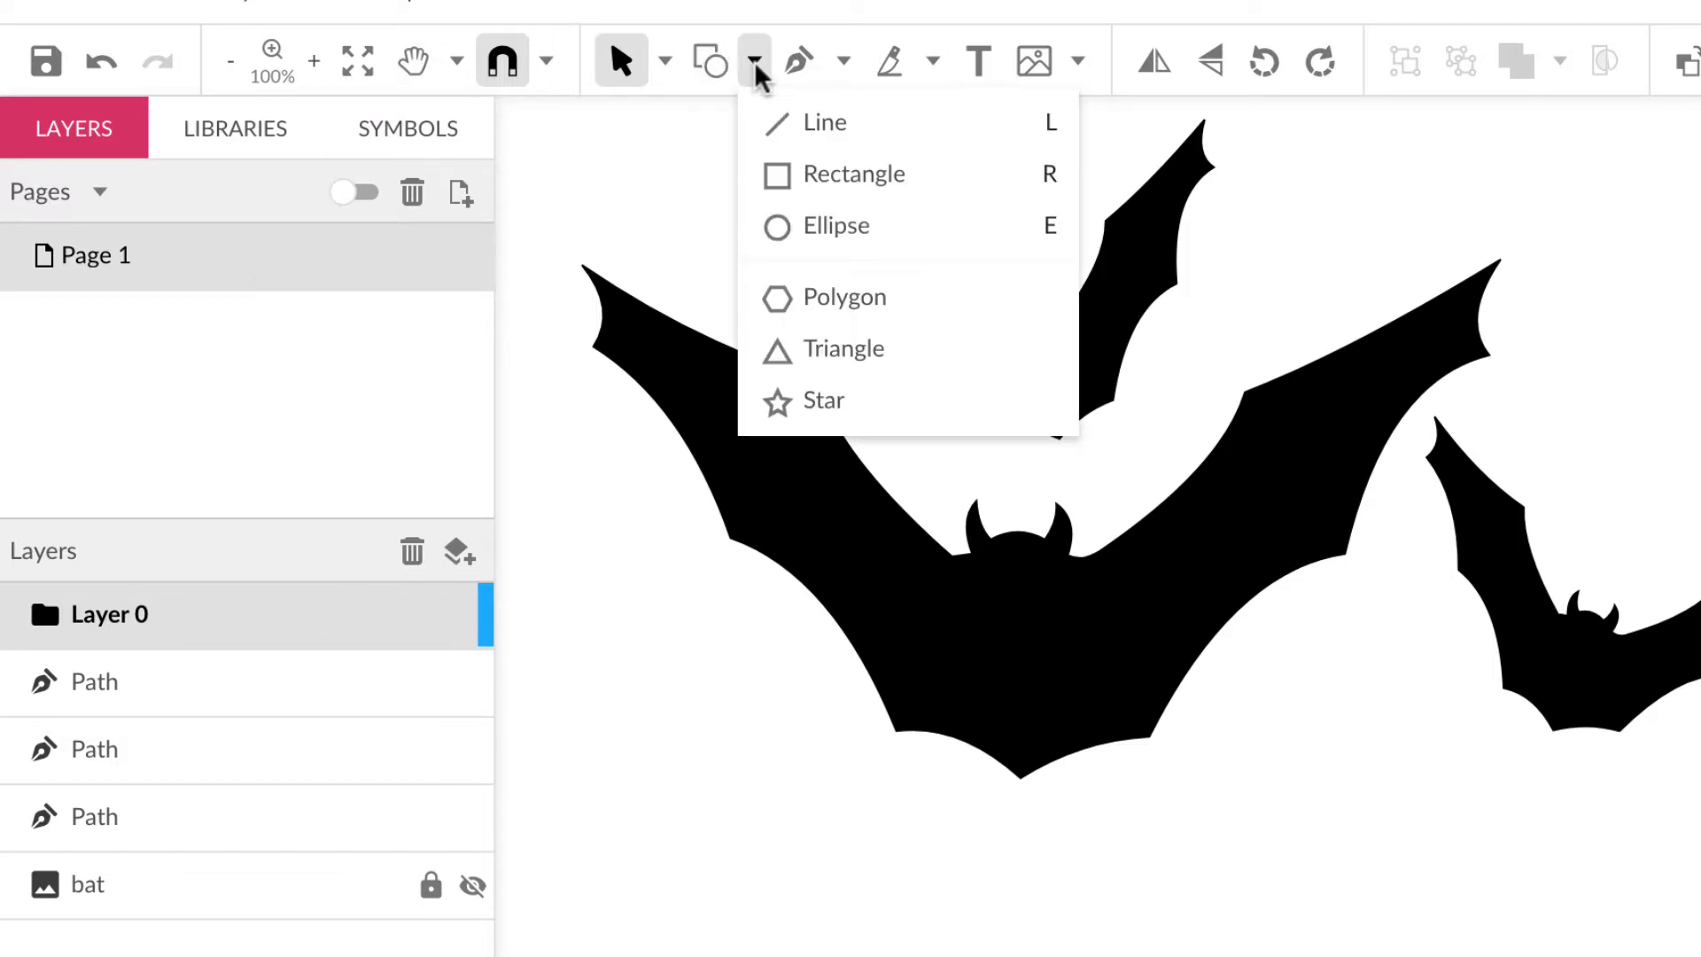
{"action": "left_click", "coordinate": [779, 173]}
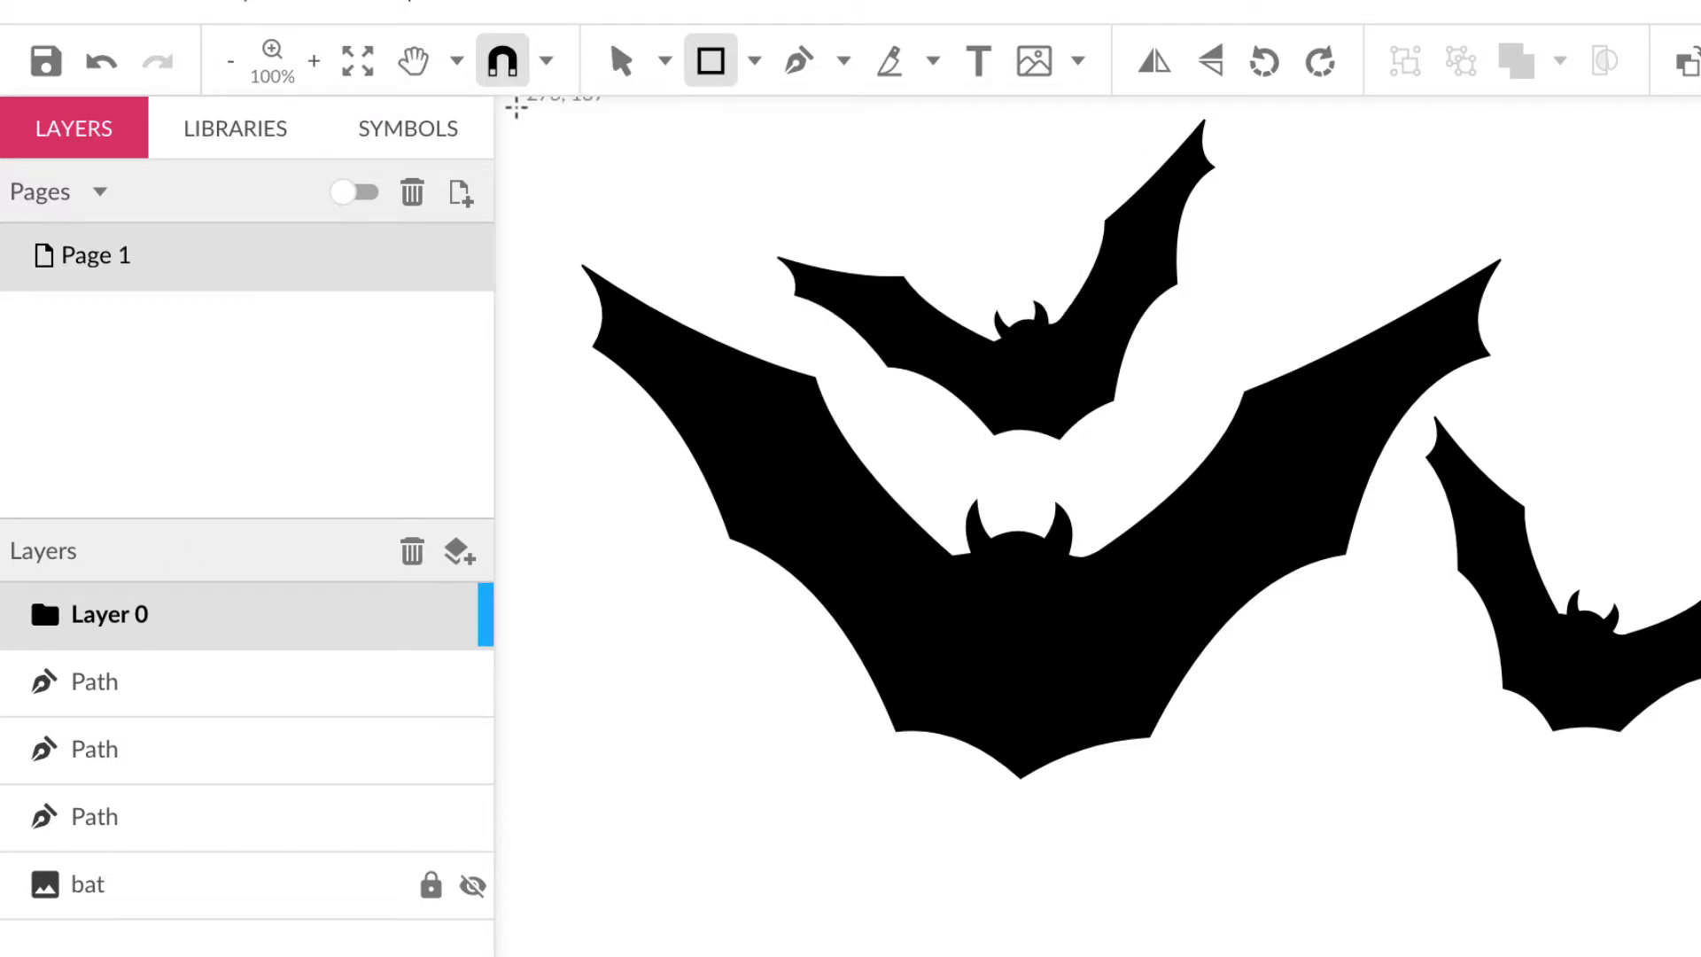
{"action": "left_click_drag", "start_coordinate": [516, 108], "coordinate": [1277, 824]}
{"action": "left_click_drag", "start_coordinate": [1654, 956], "coordinate": [1700, 956]}
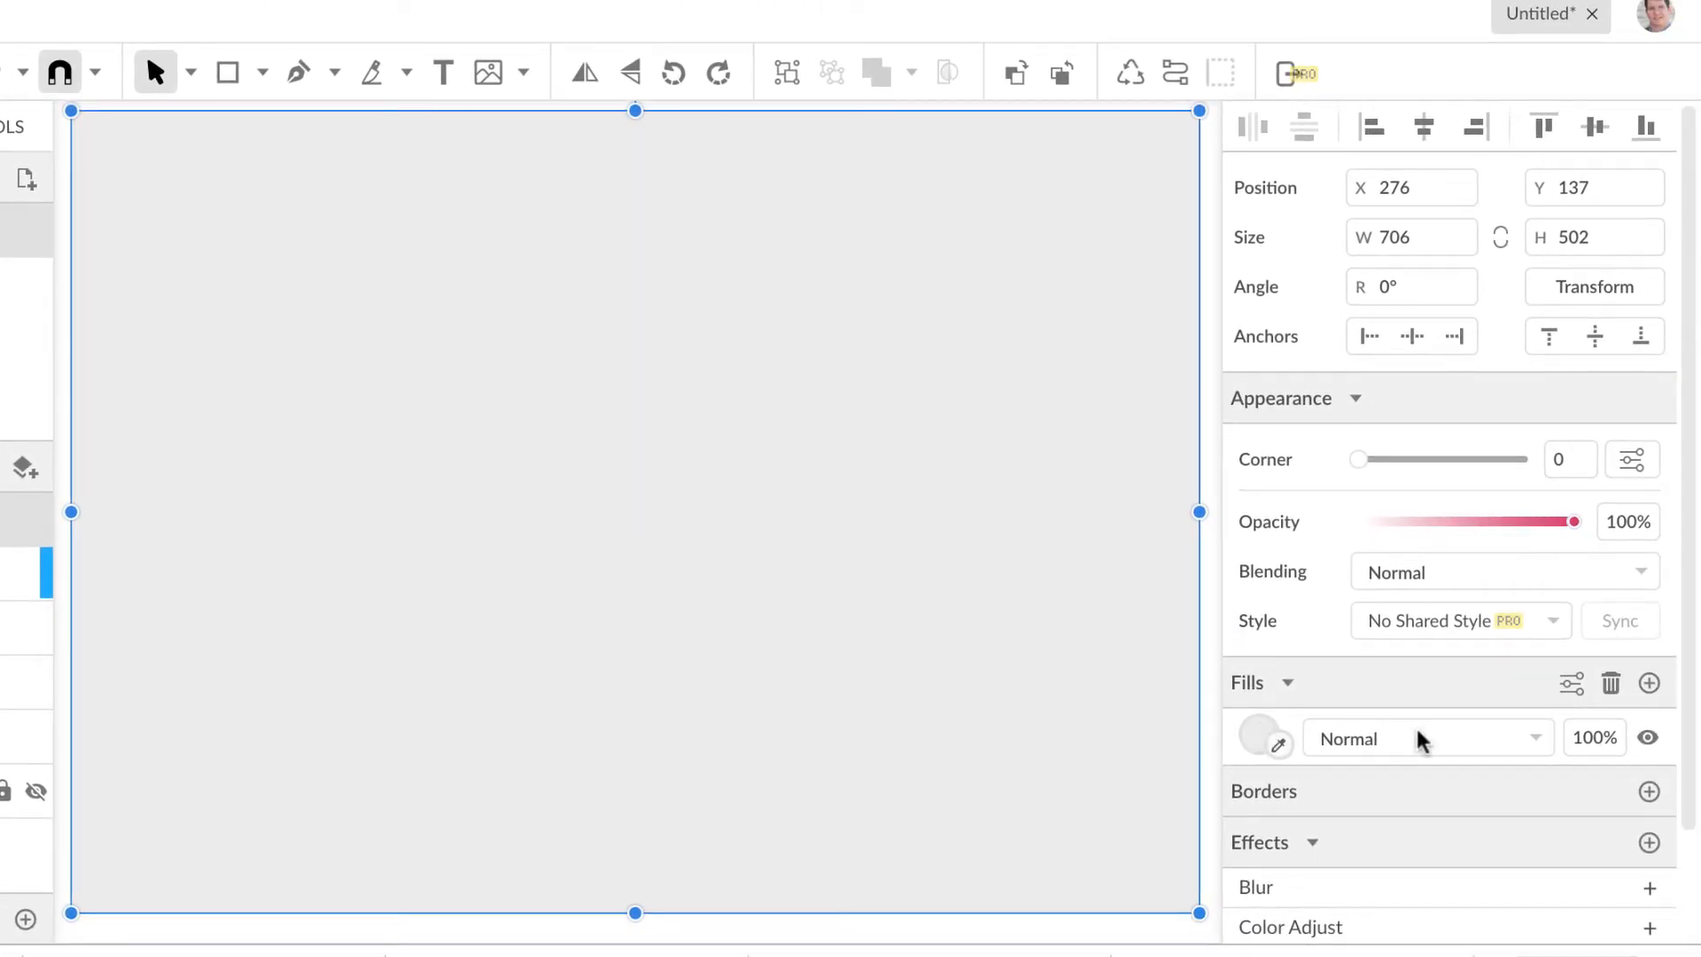
Change the rectangle's fill to a linear gradient and rotate it to run vertically with the dark end at the top
{"action": "left_click", "coordinate": [1259, 732]}
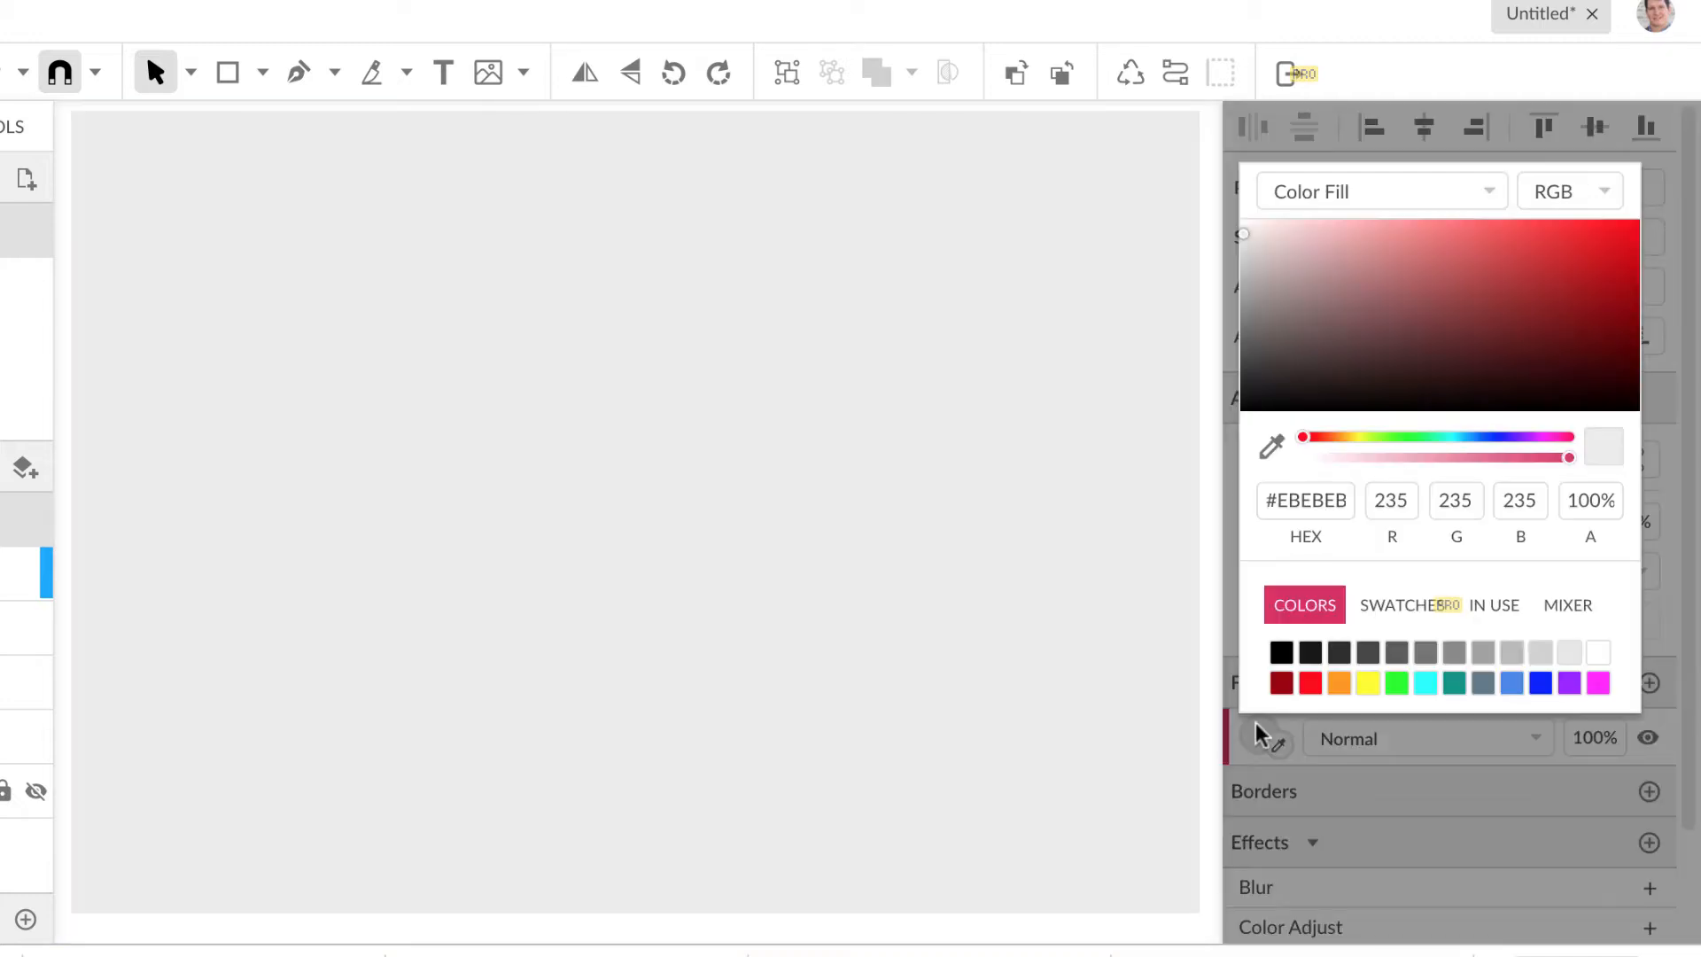
{"action": "left_click", "coordinate": [1447, 174]}
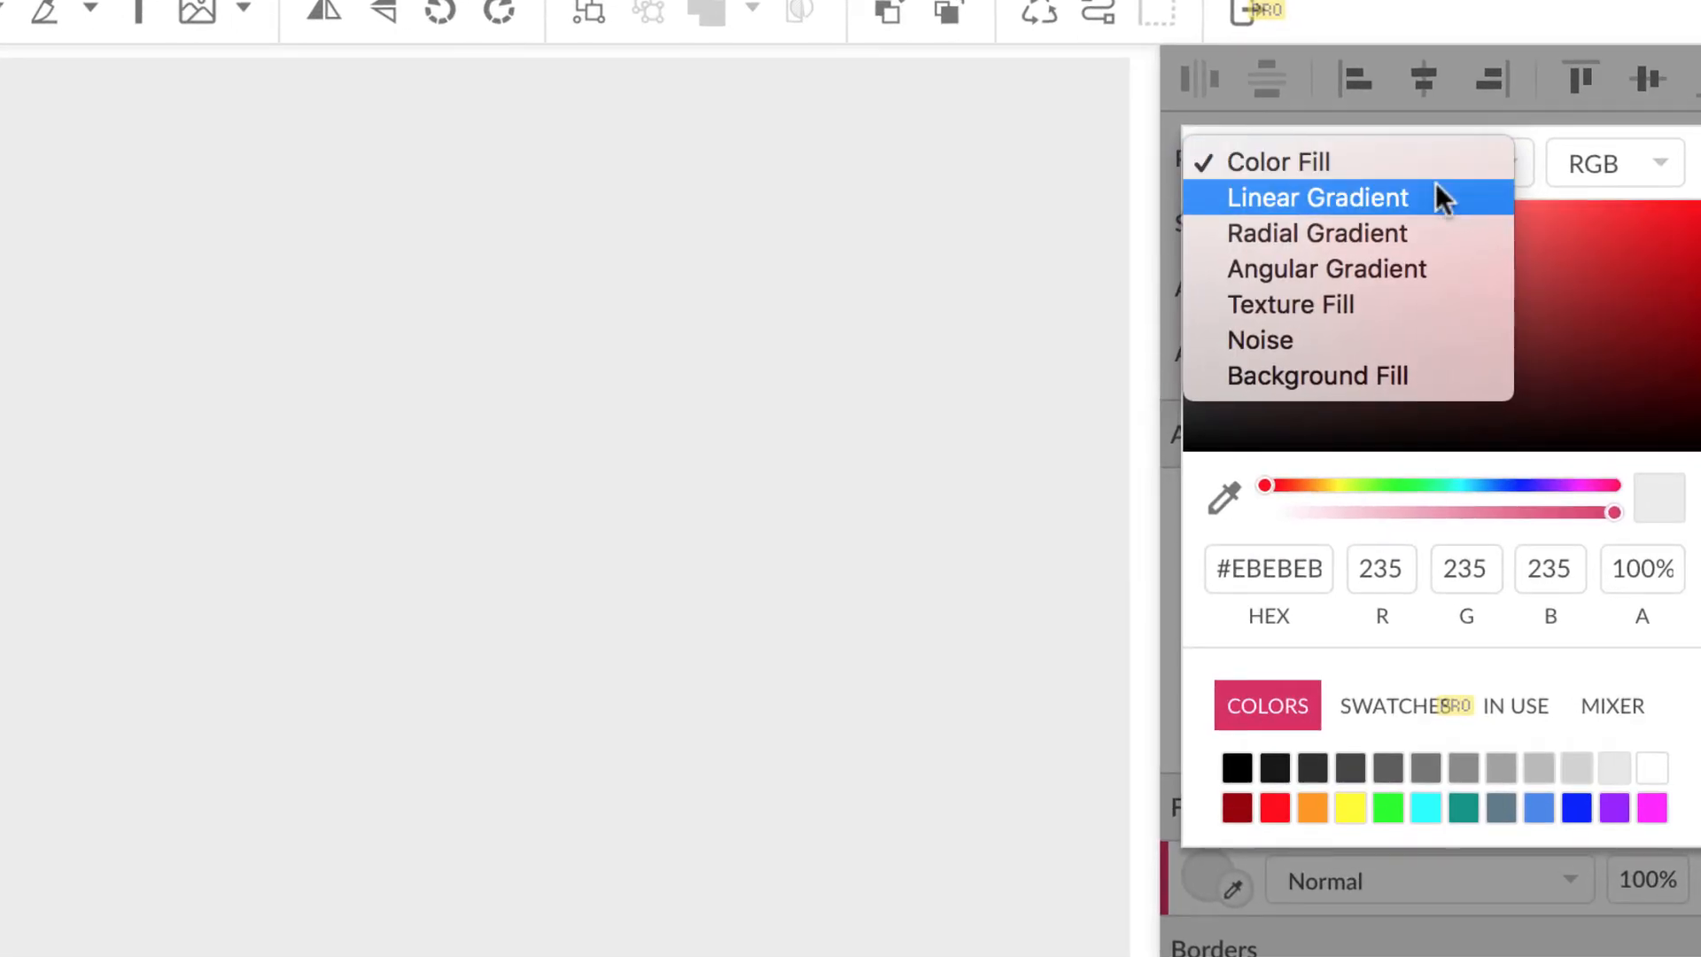
{"action": "left_click", "coordinate": [1428, 191]}
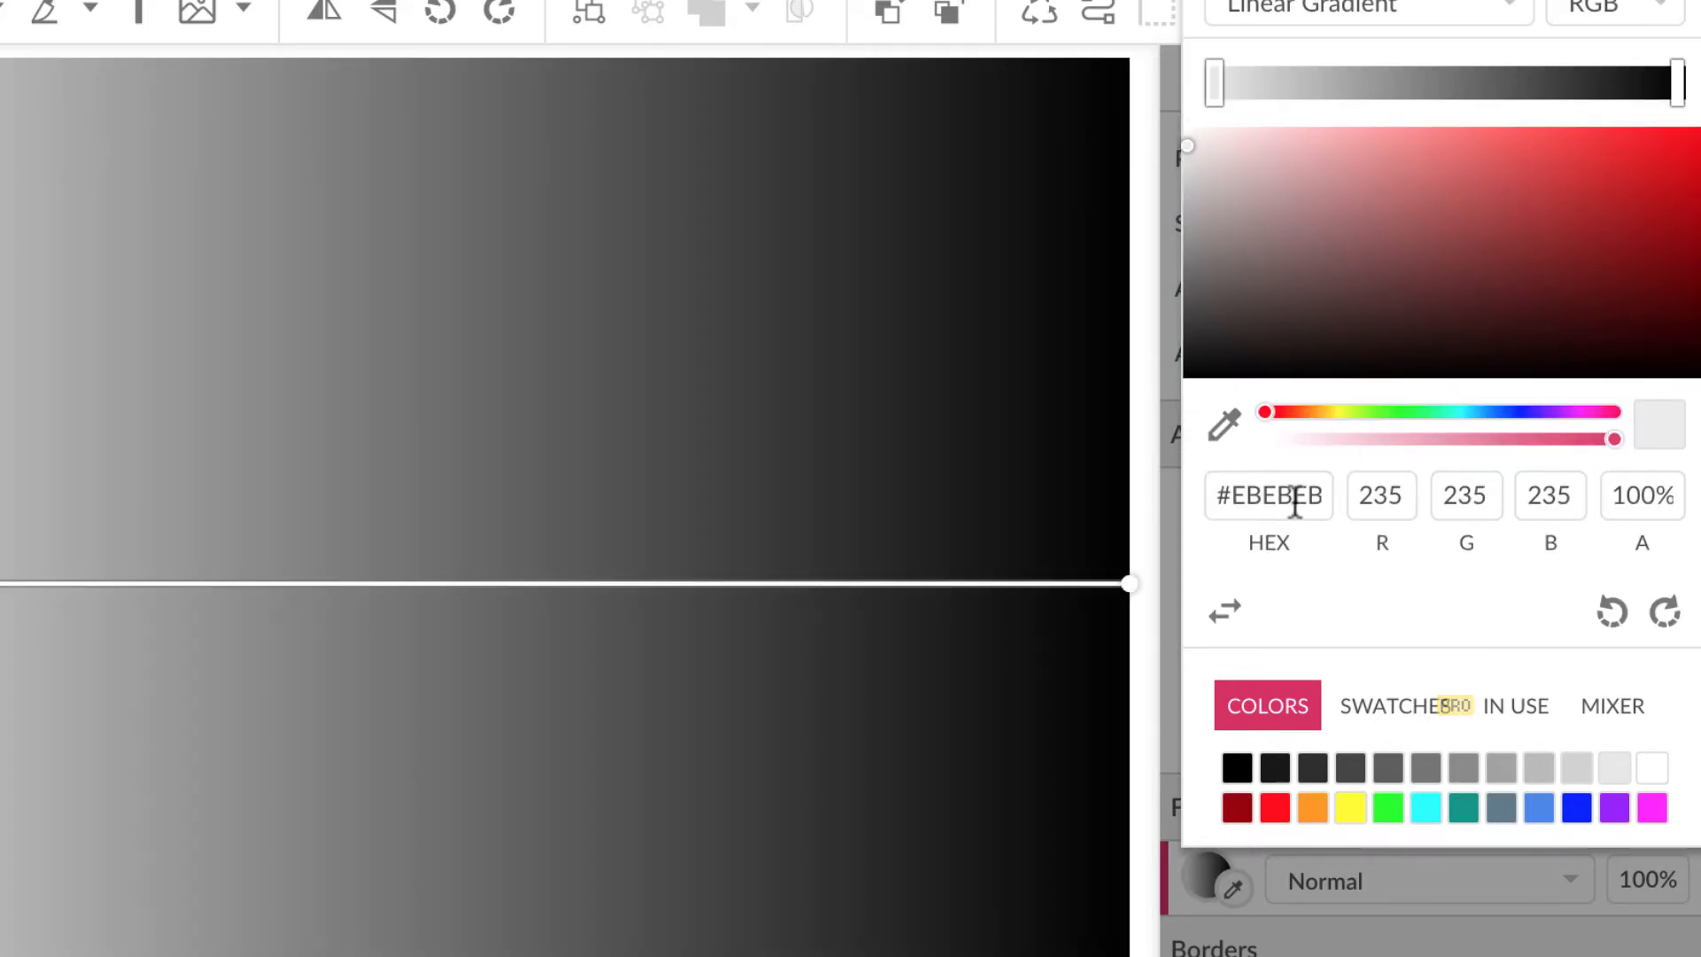
{"action": "left_click", "coordinate": [1612, 612]}
{"action": "left_click", "coordinate": [1612, 612]}
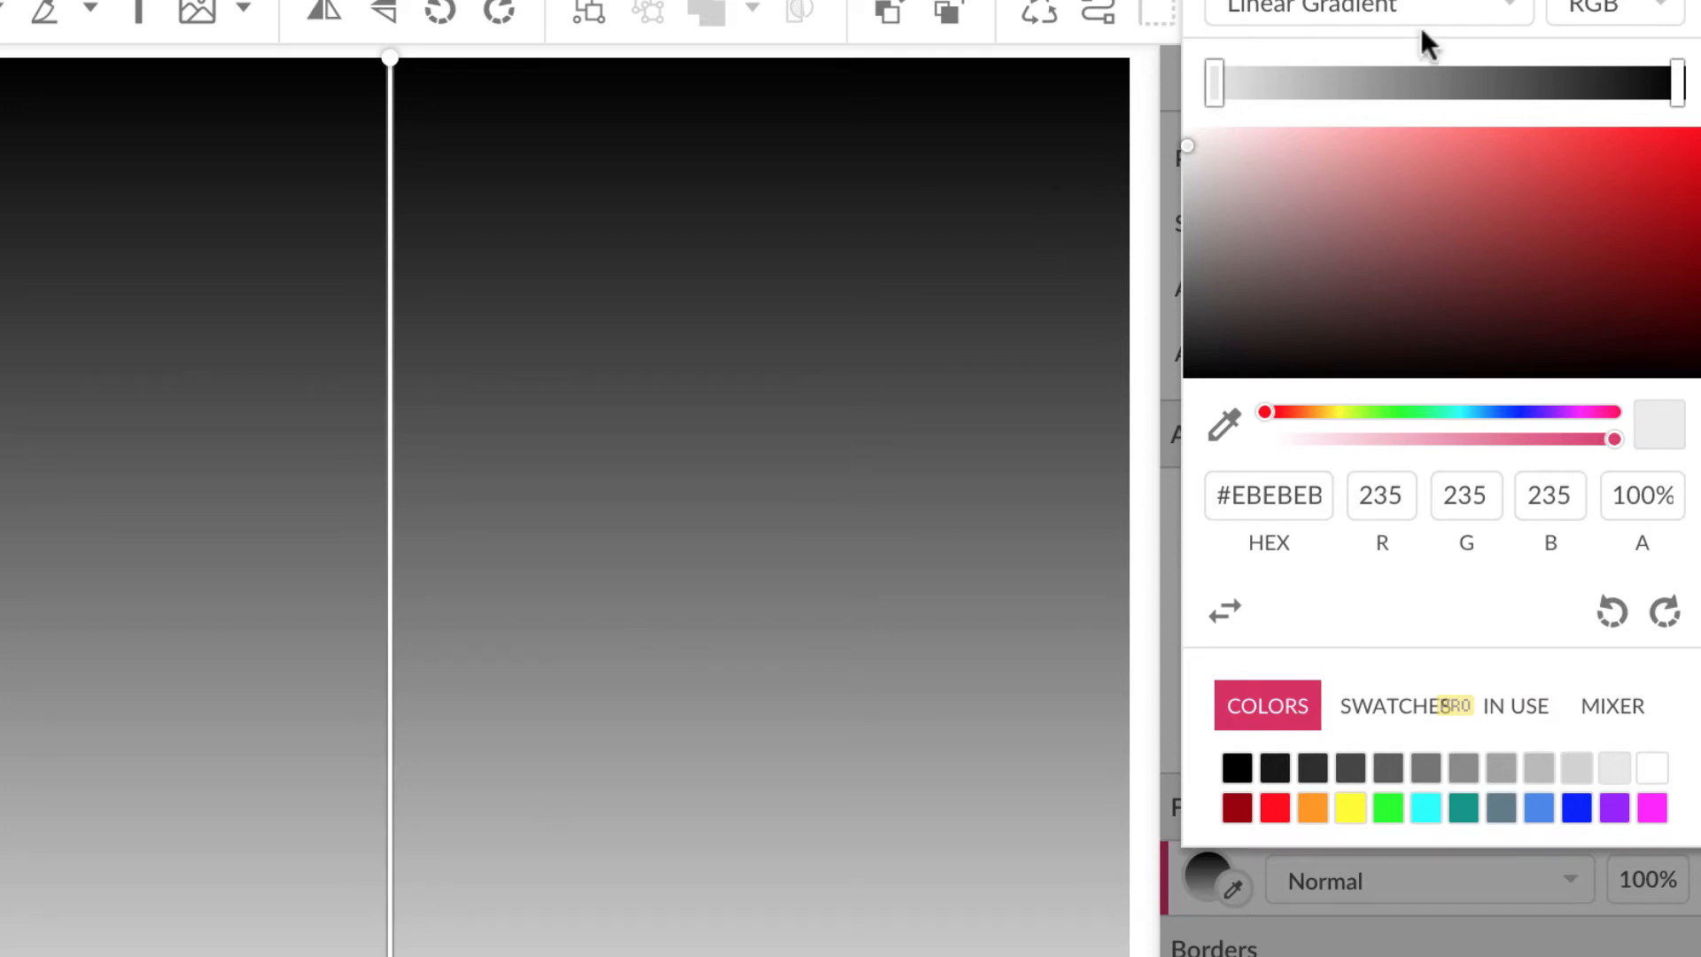
Recolor the gradient's black top stop to a dark purple, #610E99
{"action": "left_click", "coordinate": [1677, 85]}
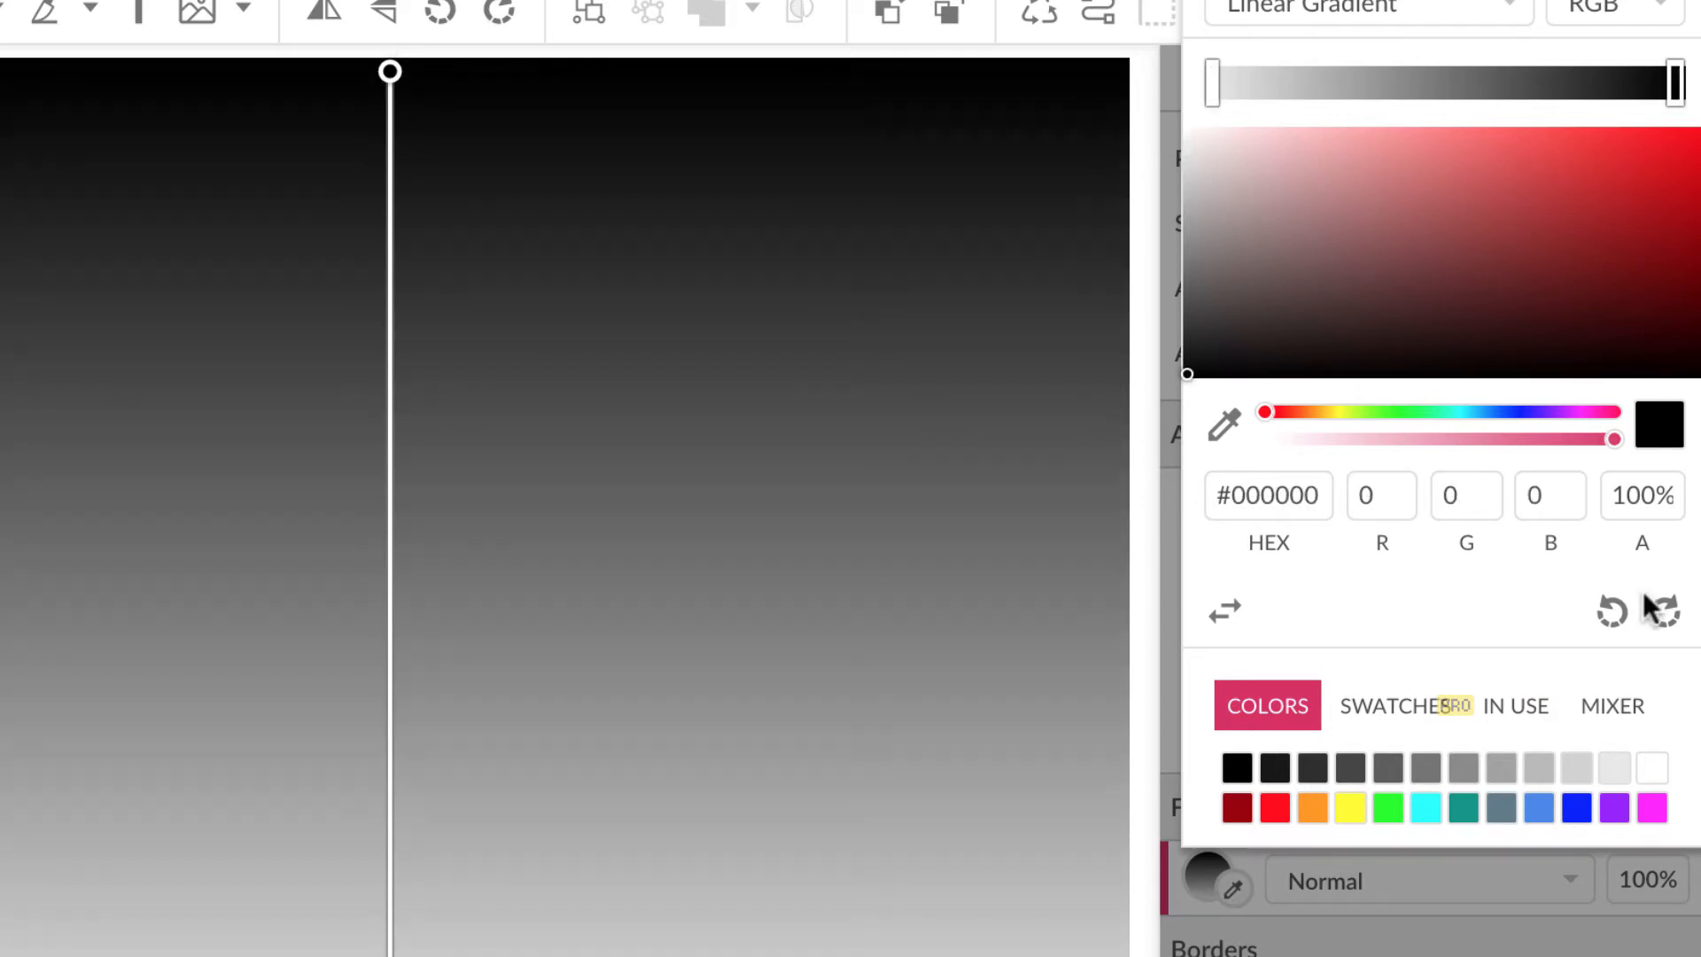
{"action": "left_click", "coordinate": [1584, 807]}
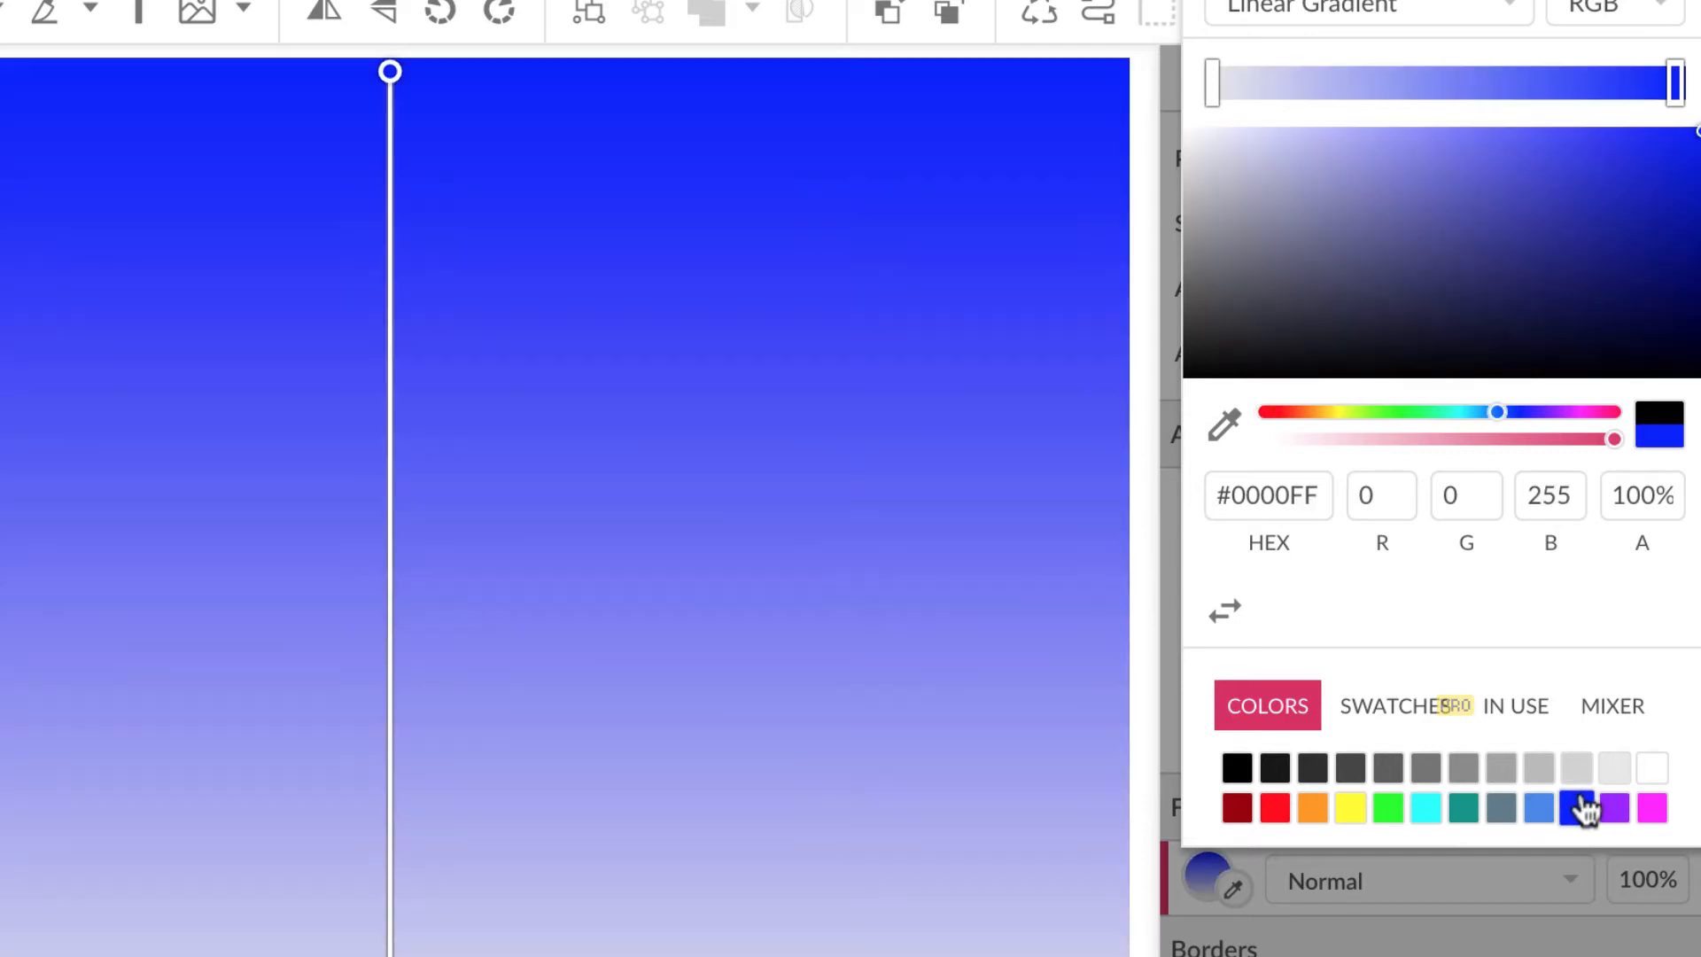
{"action": "left_click", "coordinate": [1614, 807]}
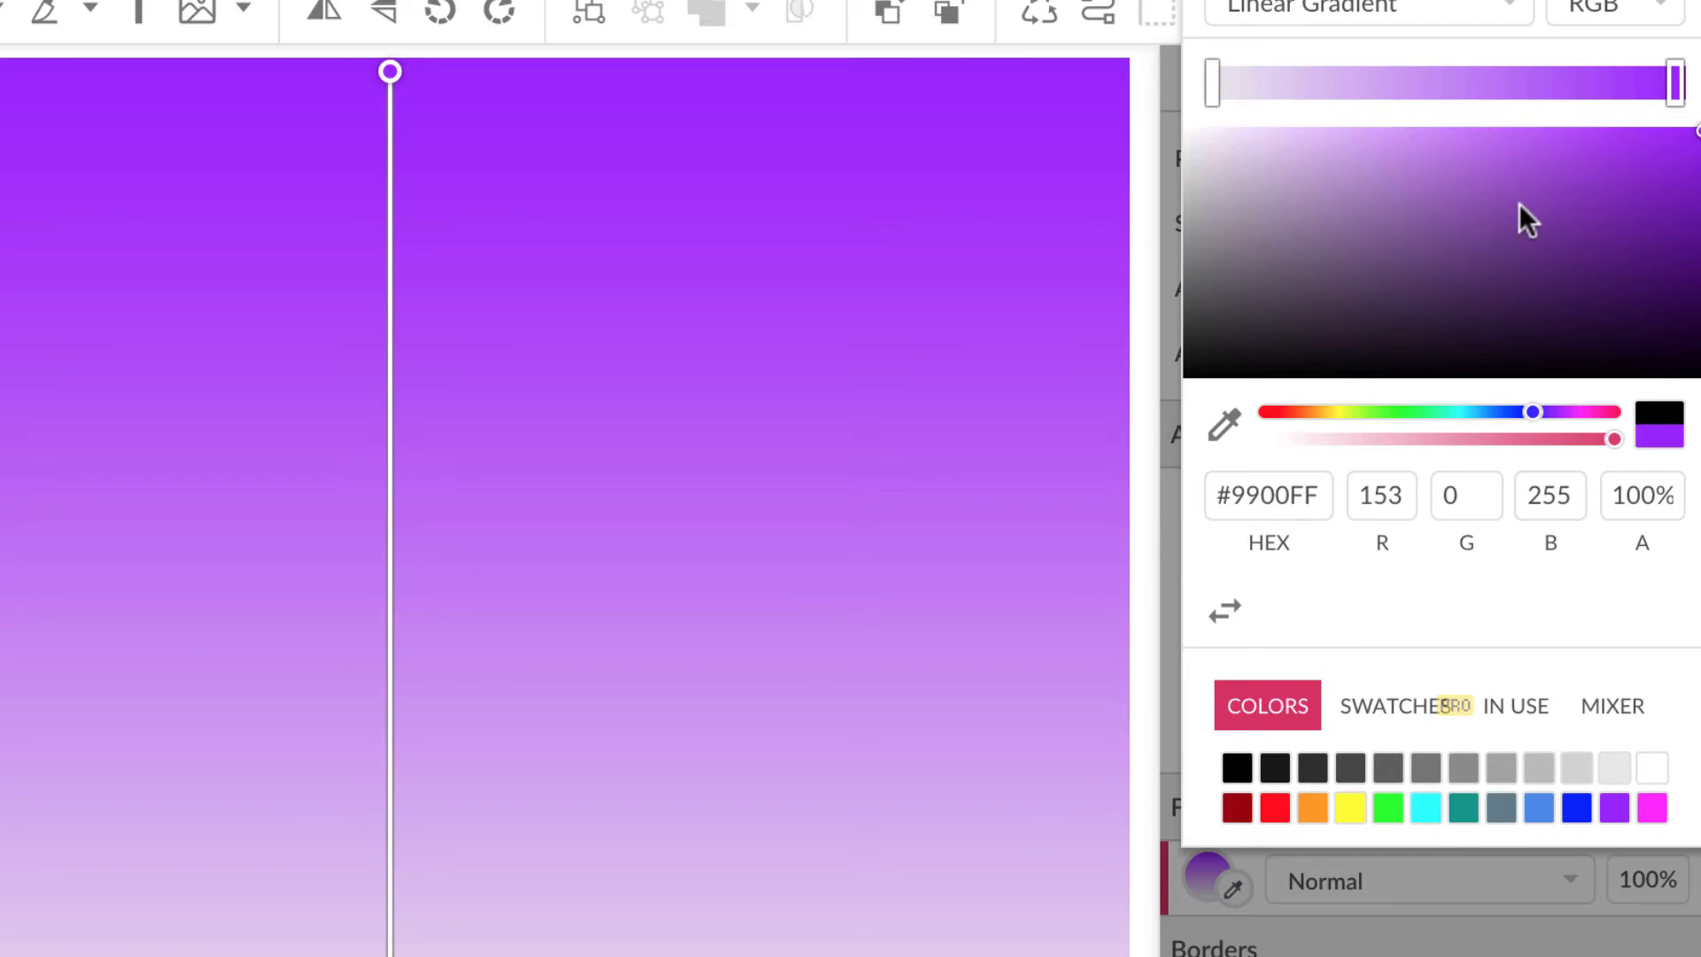
{"action": "left_click", "coordinate": [1658, 227]}
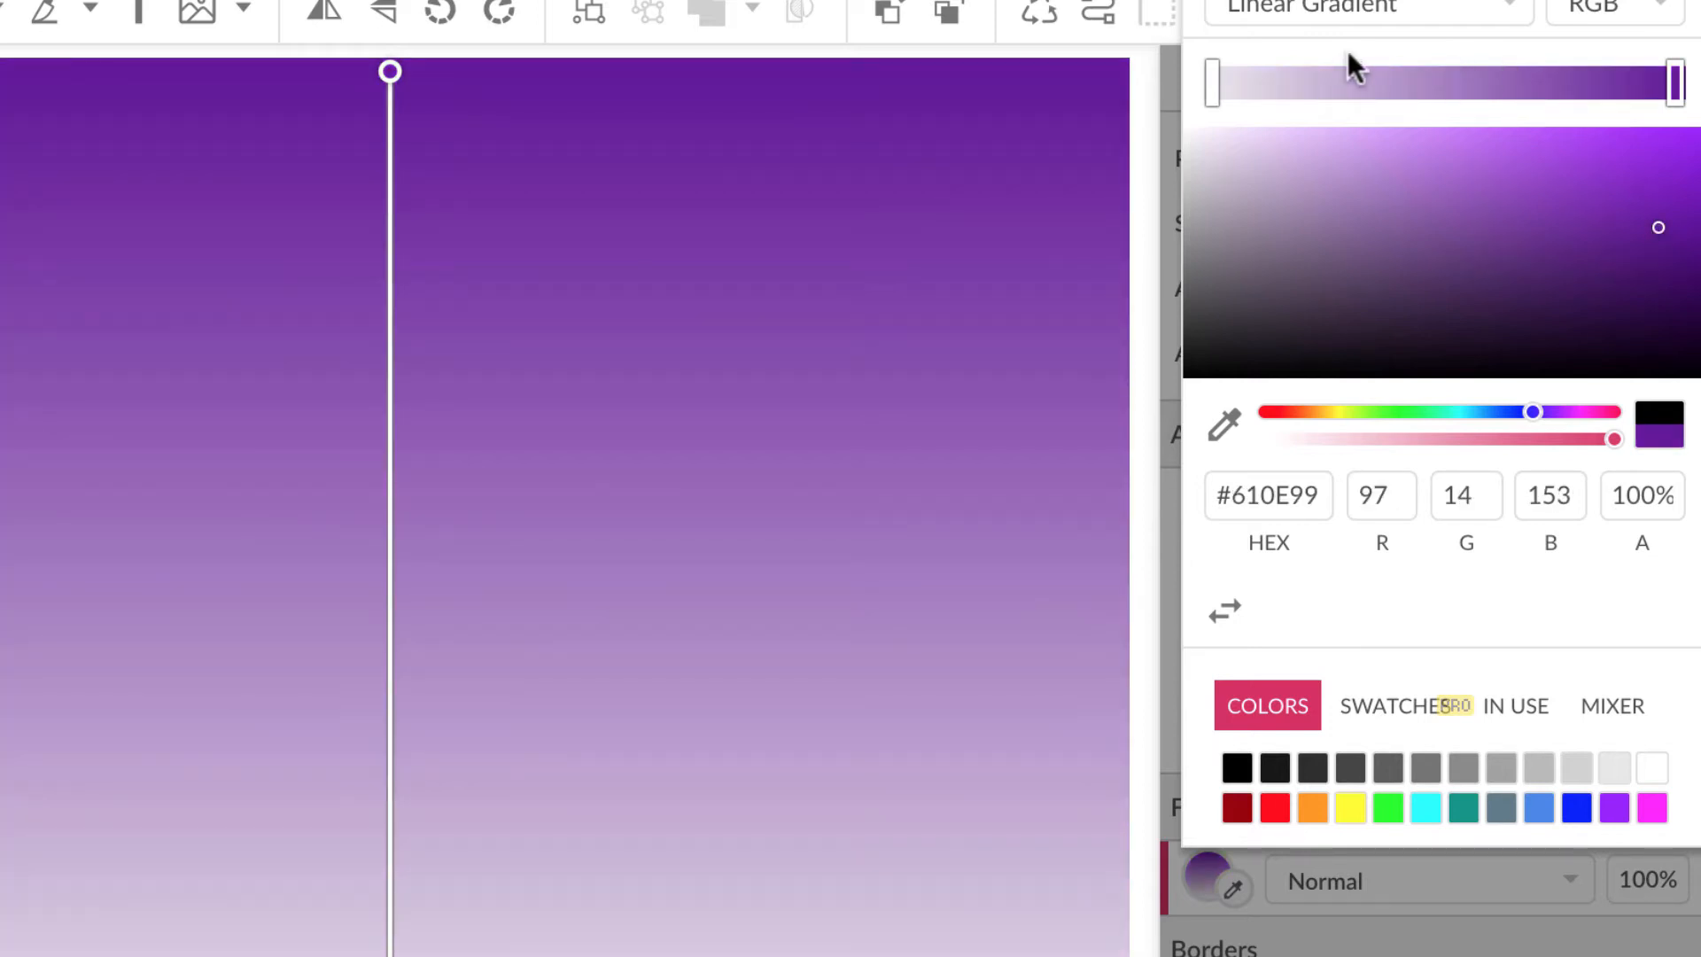
Add an orange #FF9900 middle stop, make the bottom stop yellow #FFFF00, and lower the gradient's purple end within the rectangle
{"action": "left_click", "coordinate": [1433, 92]}
{"action": "left_click", "coordinate": [1313, 808]}
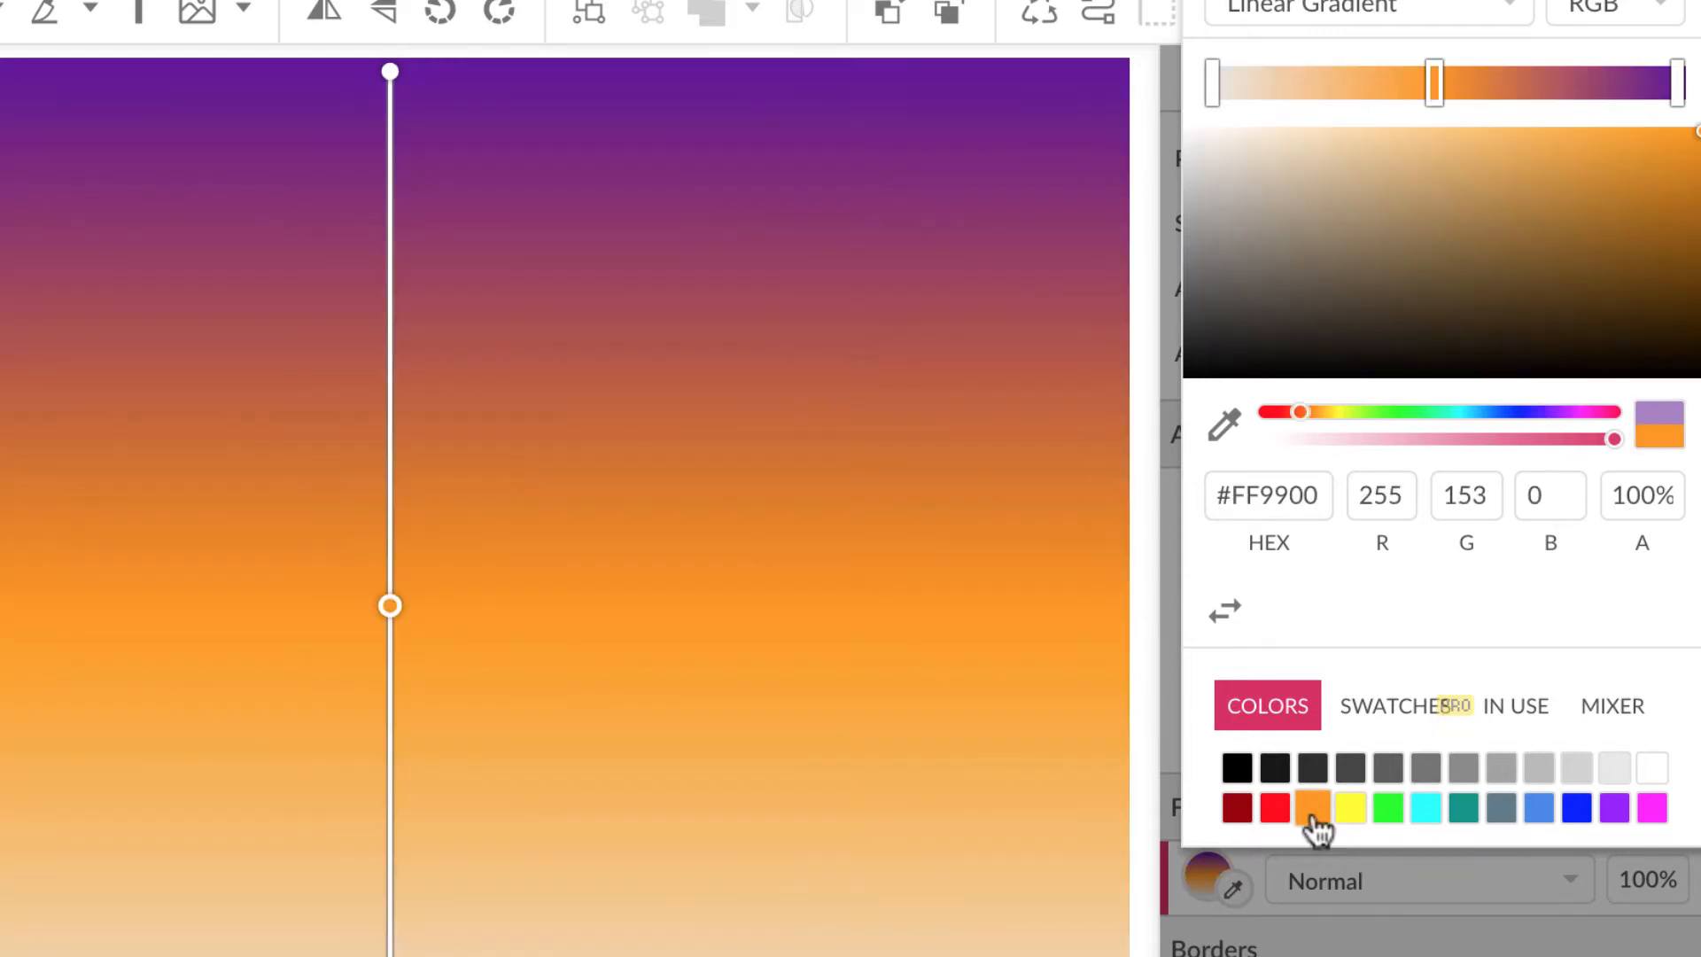
{"action": "left_click", "coordinate": [1211, 84]}
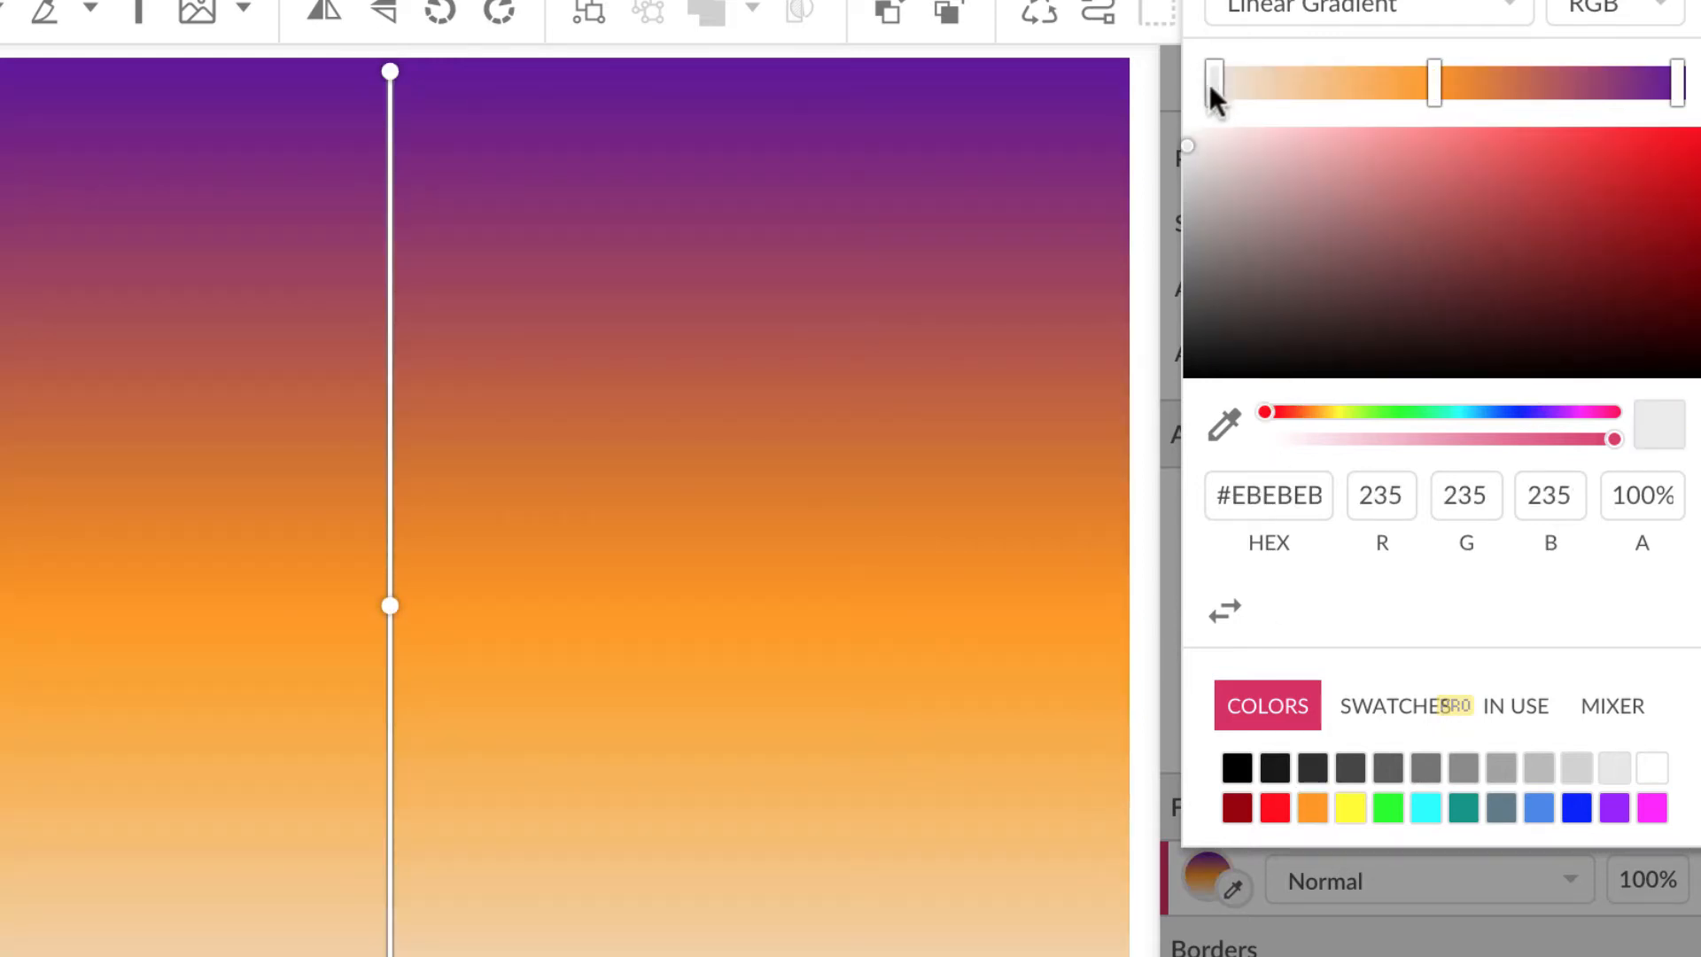
{"action": "left_click", "coordinate": [1350, 816]}
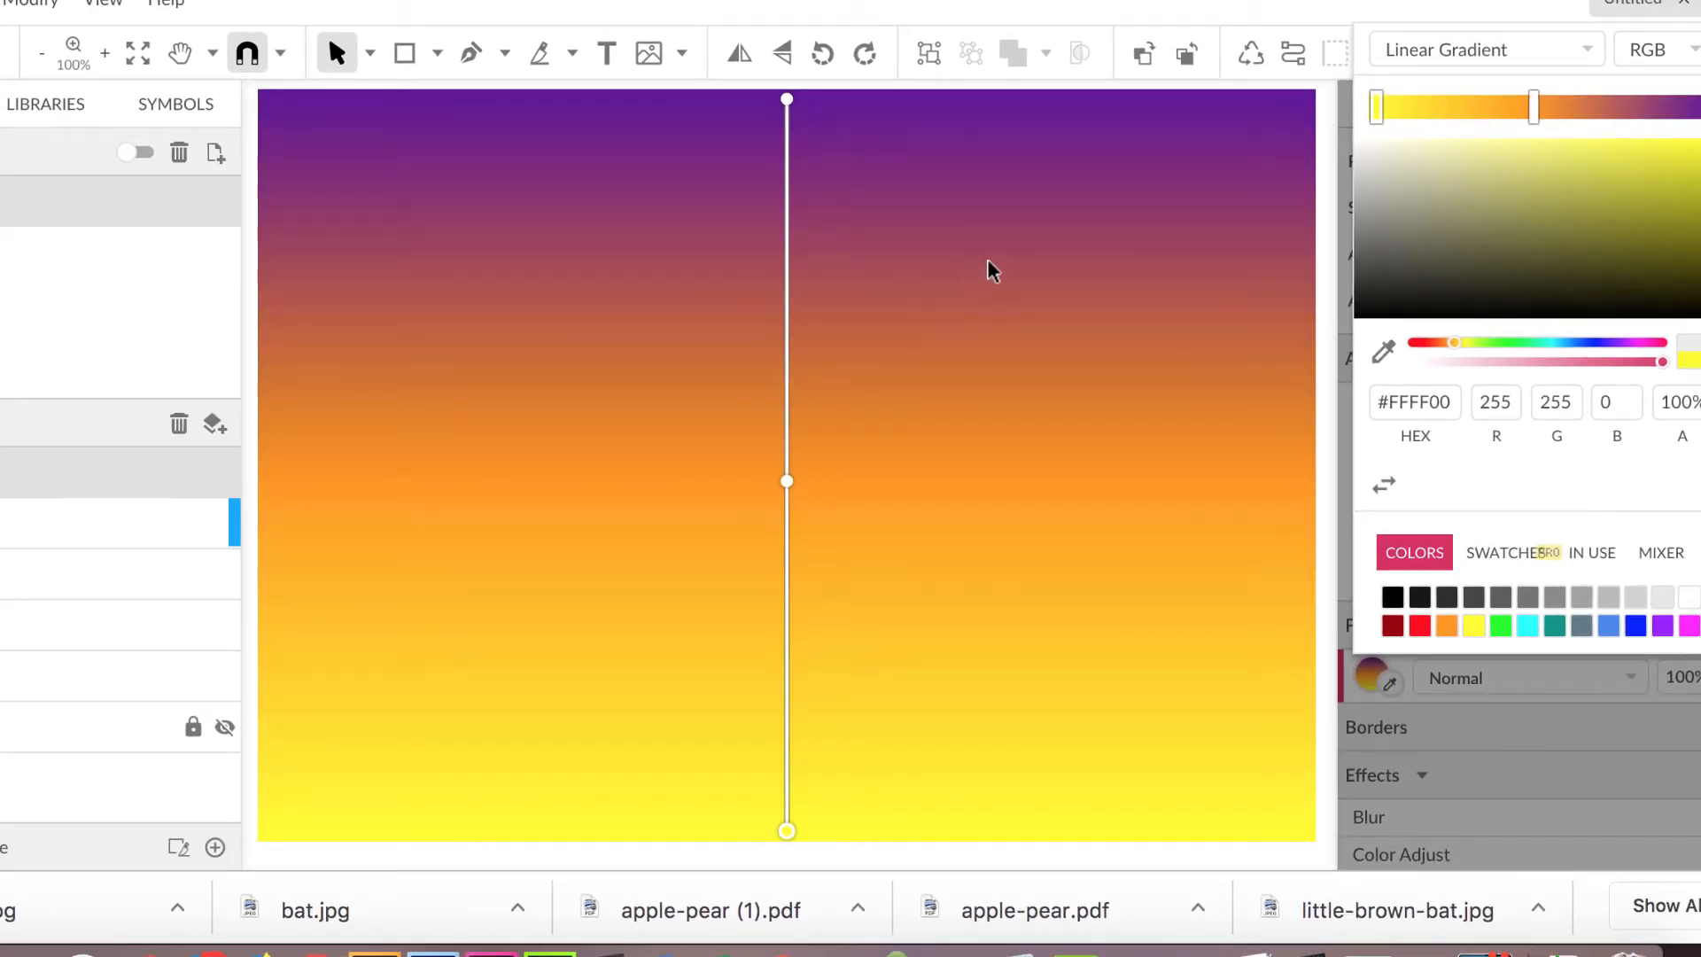
{"action": "left_click_drag", "start_coordinate": [788, 115], "coordinate": [785, 237]}
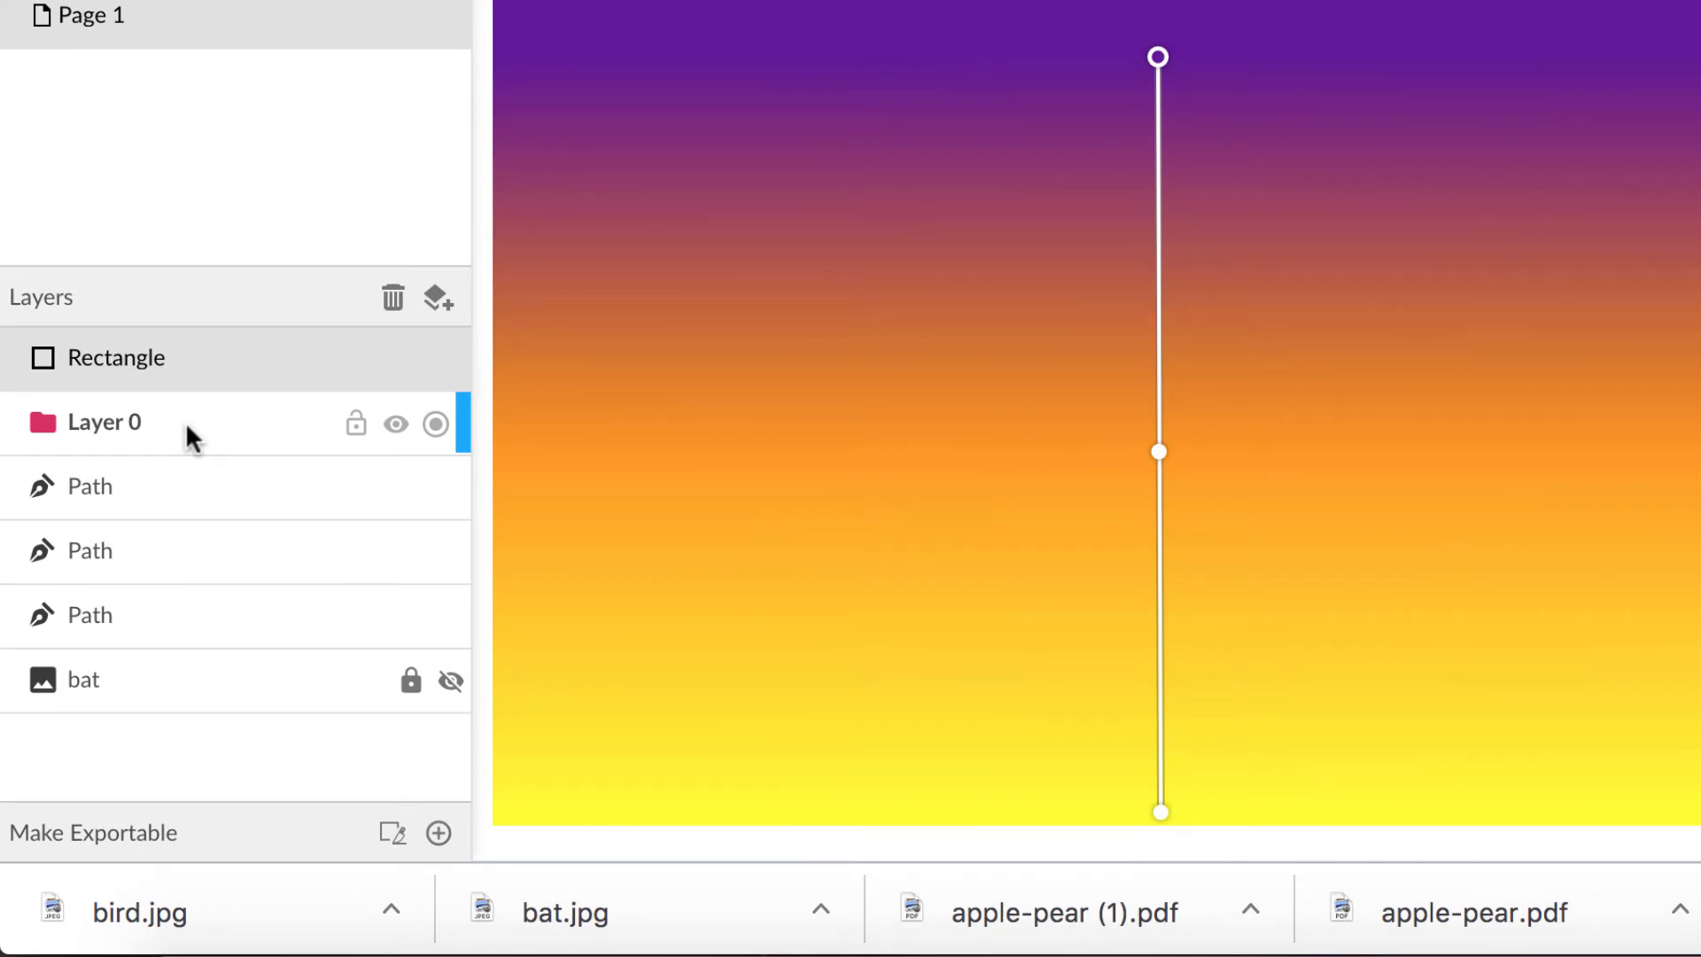
Move the gradient rectangle below the three bat paths in the layer order, just above the bat photo, and lock it
{"action": "left_click", "coordinate": [221, 361]}
{"action": "left_click", "coordinate": [219, 359]}
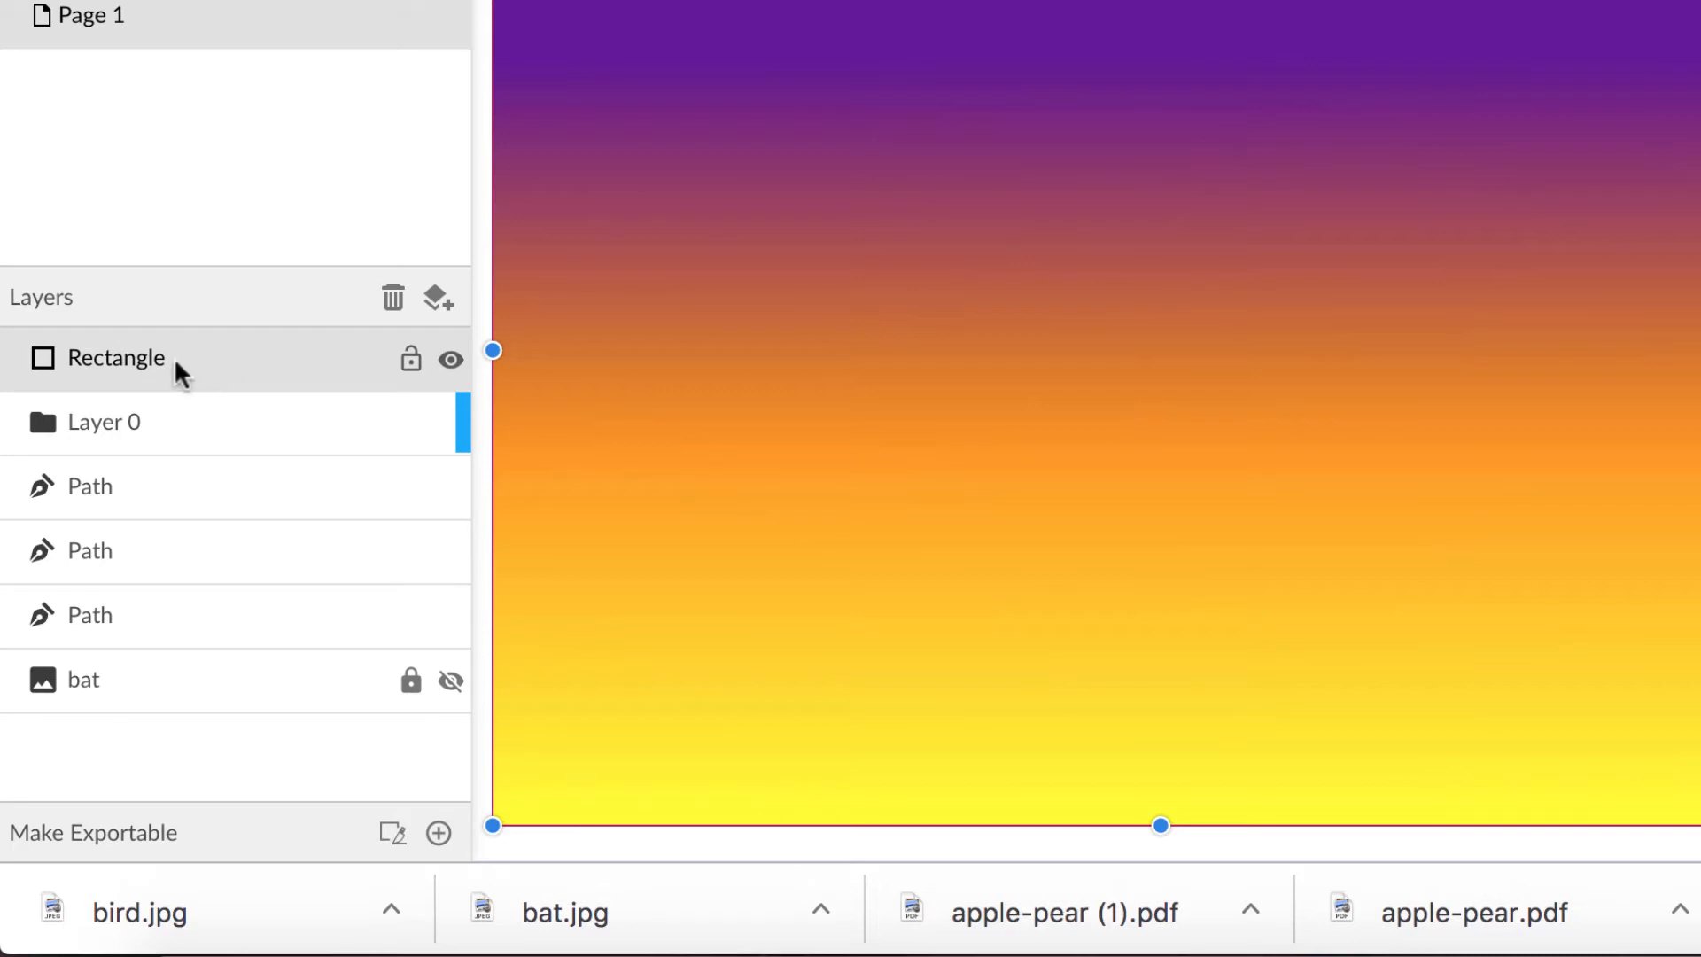
{"action": "left_click_drag", "start_coordinate": [173, 358], "coordinate": [173, 654]}
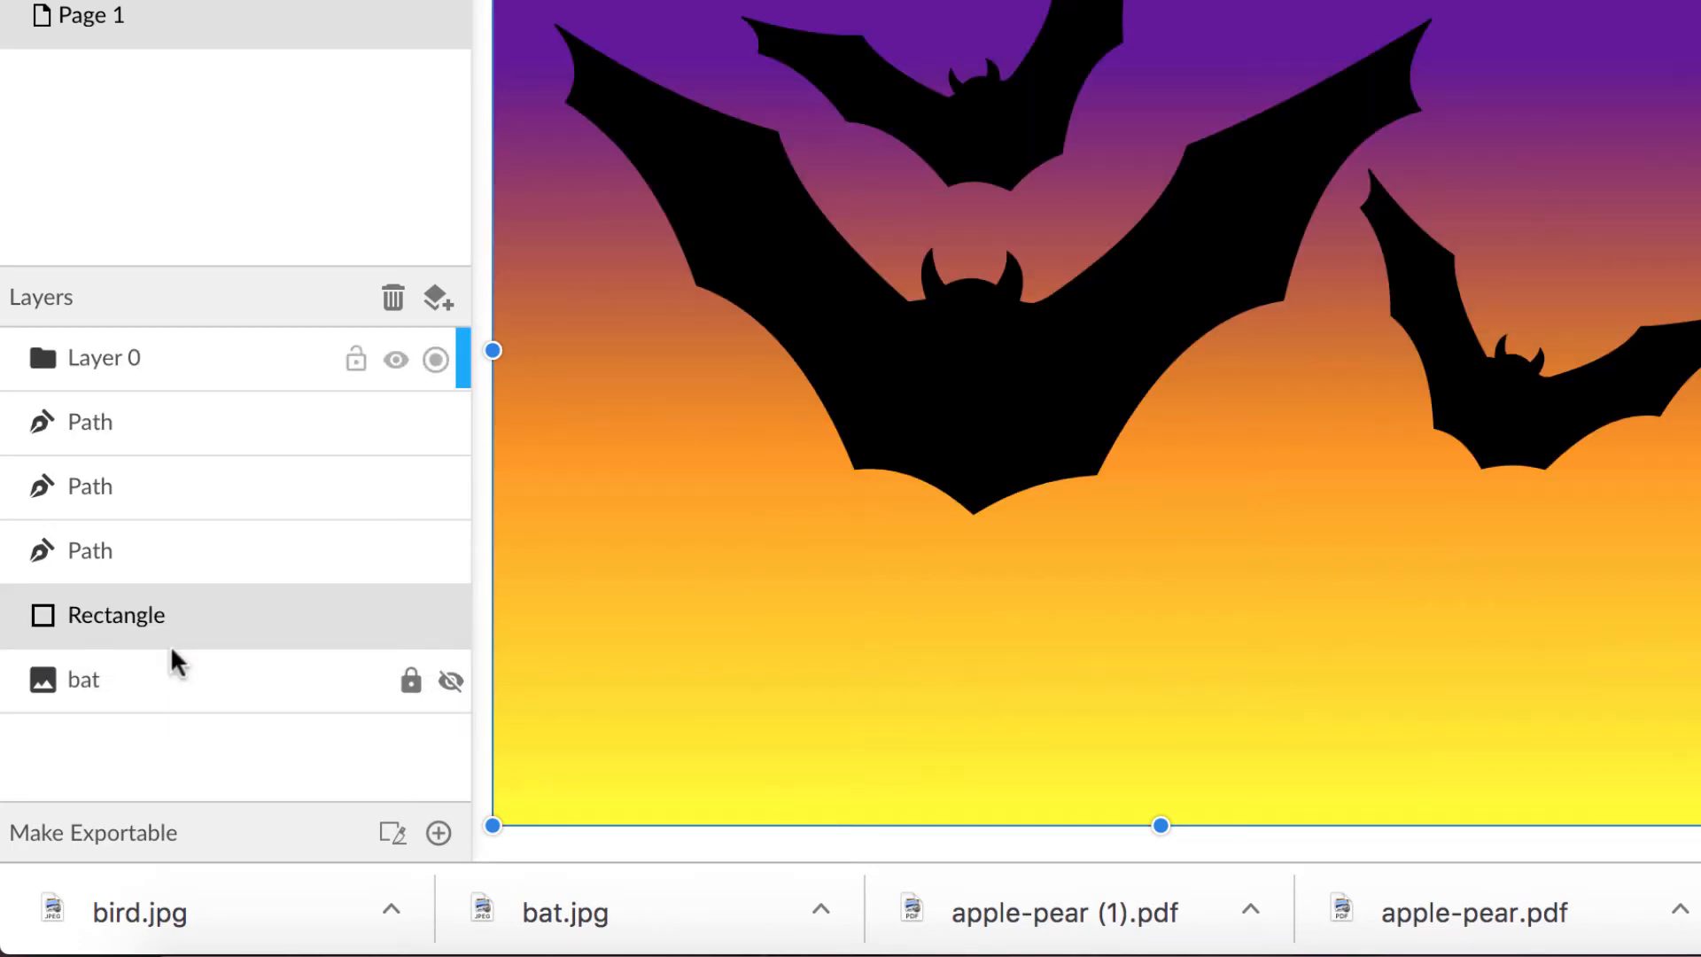
{"action": "key", "text": "ctrl+z"}
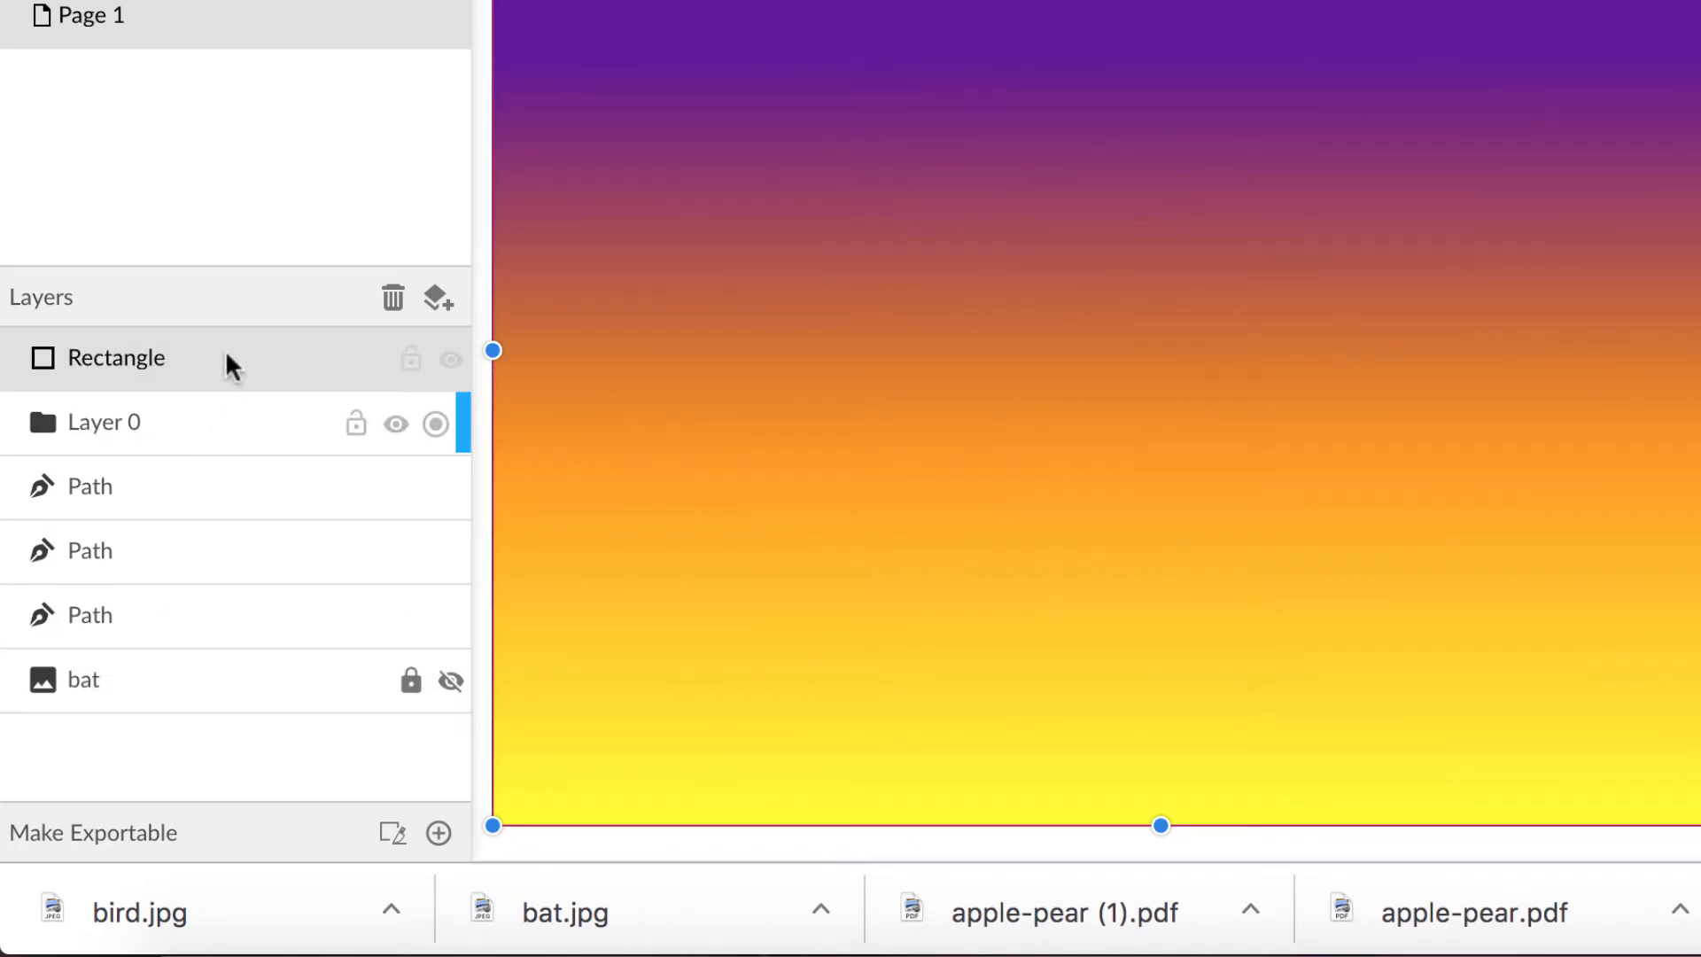
{"action": "left_click_drag", "start_coordinate": [226, 358], "coordinate": [210, 647]}
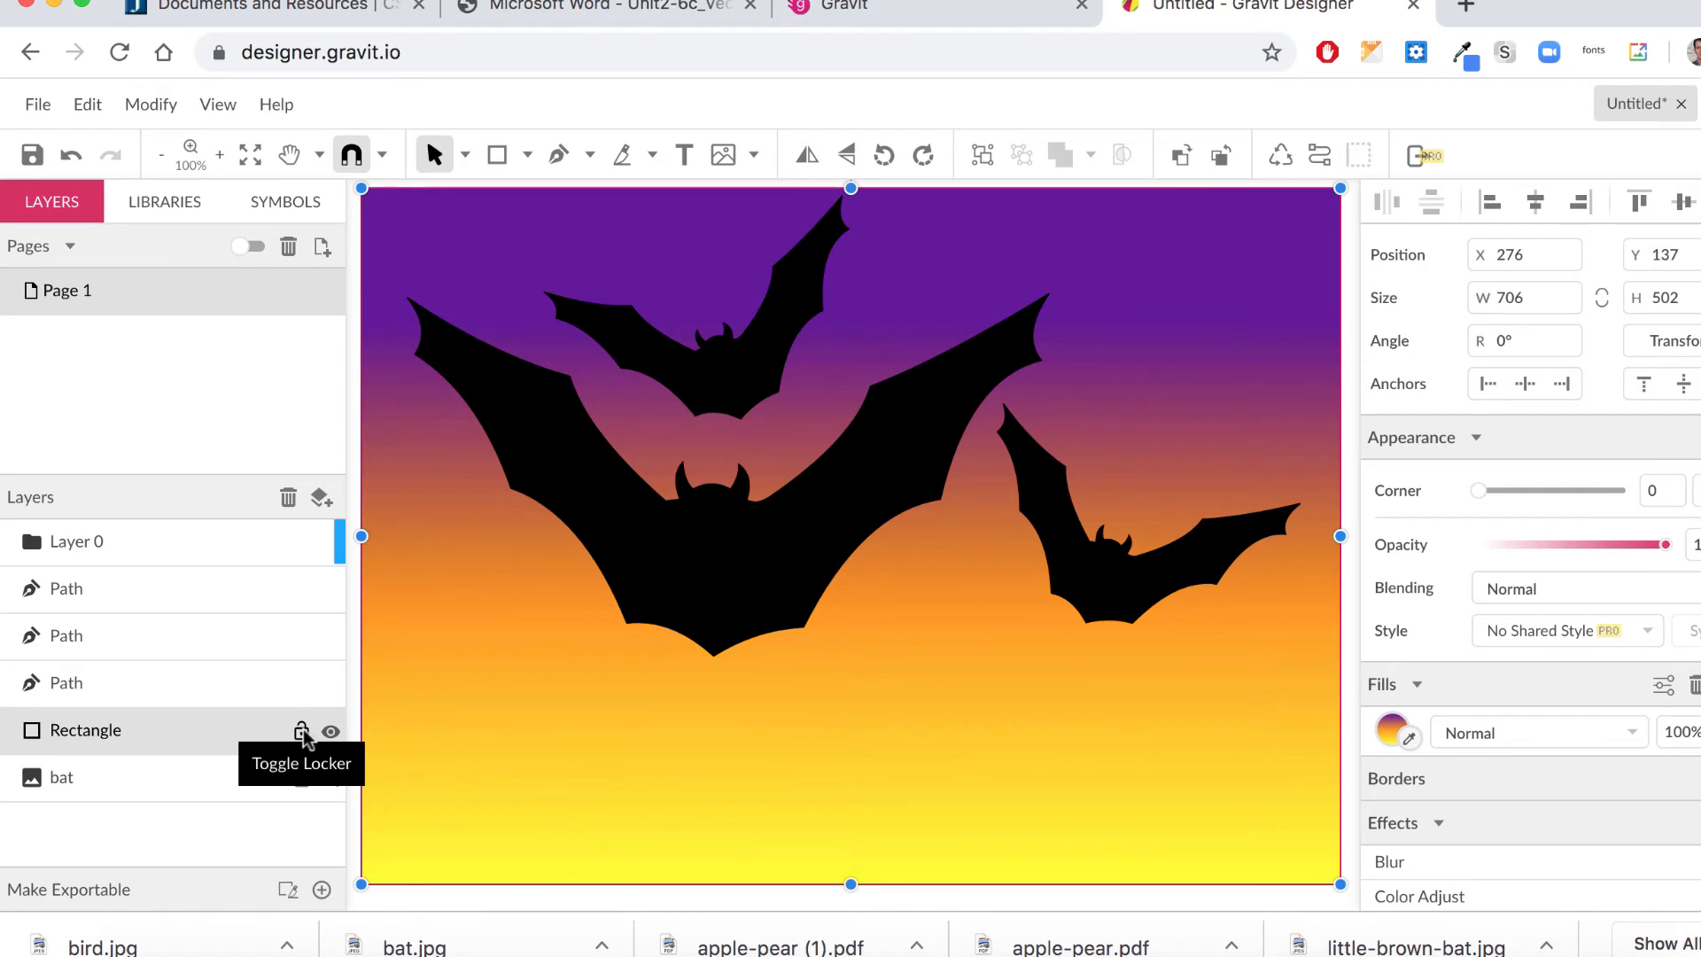
{"action": "left_click", "coordinate": [303, 732]}
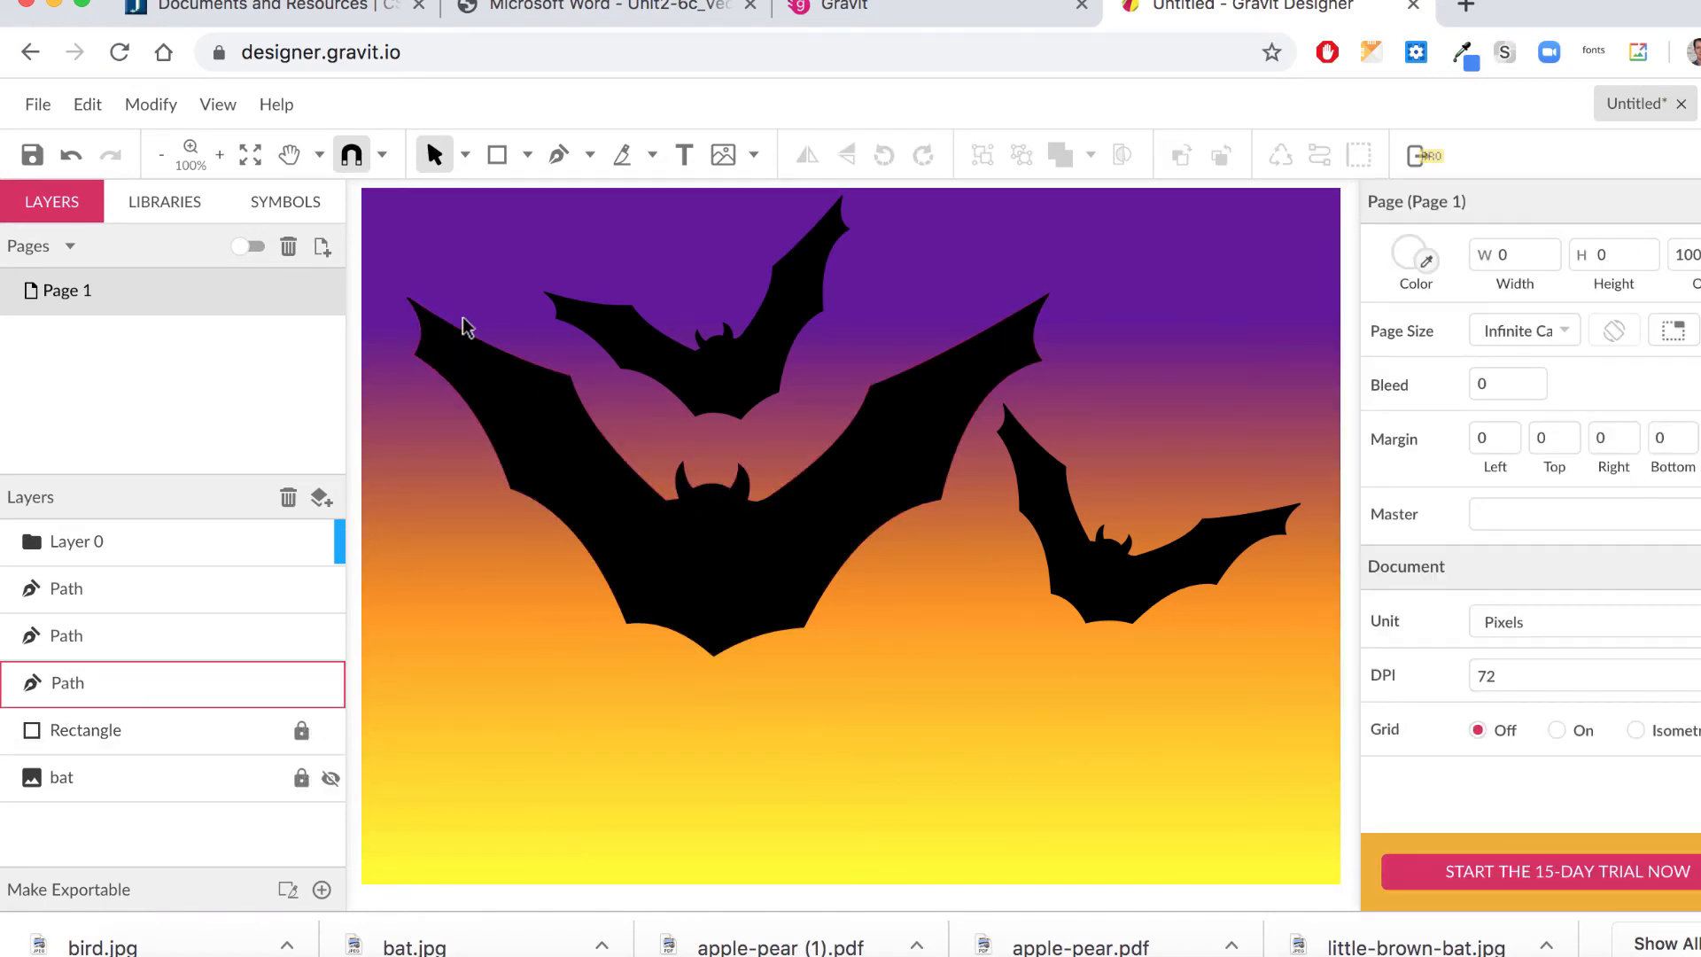
Draw a moon circle about 128.5 by 129.3 px in the sky's upper right and fill it with white #FFFFFF
{"action": "left_click", "coordinate": [525, 160]}
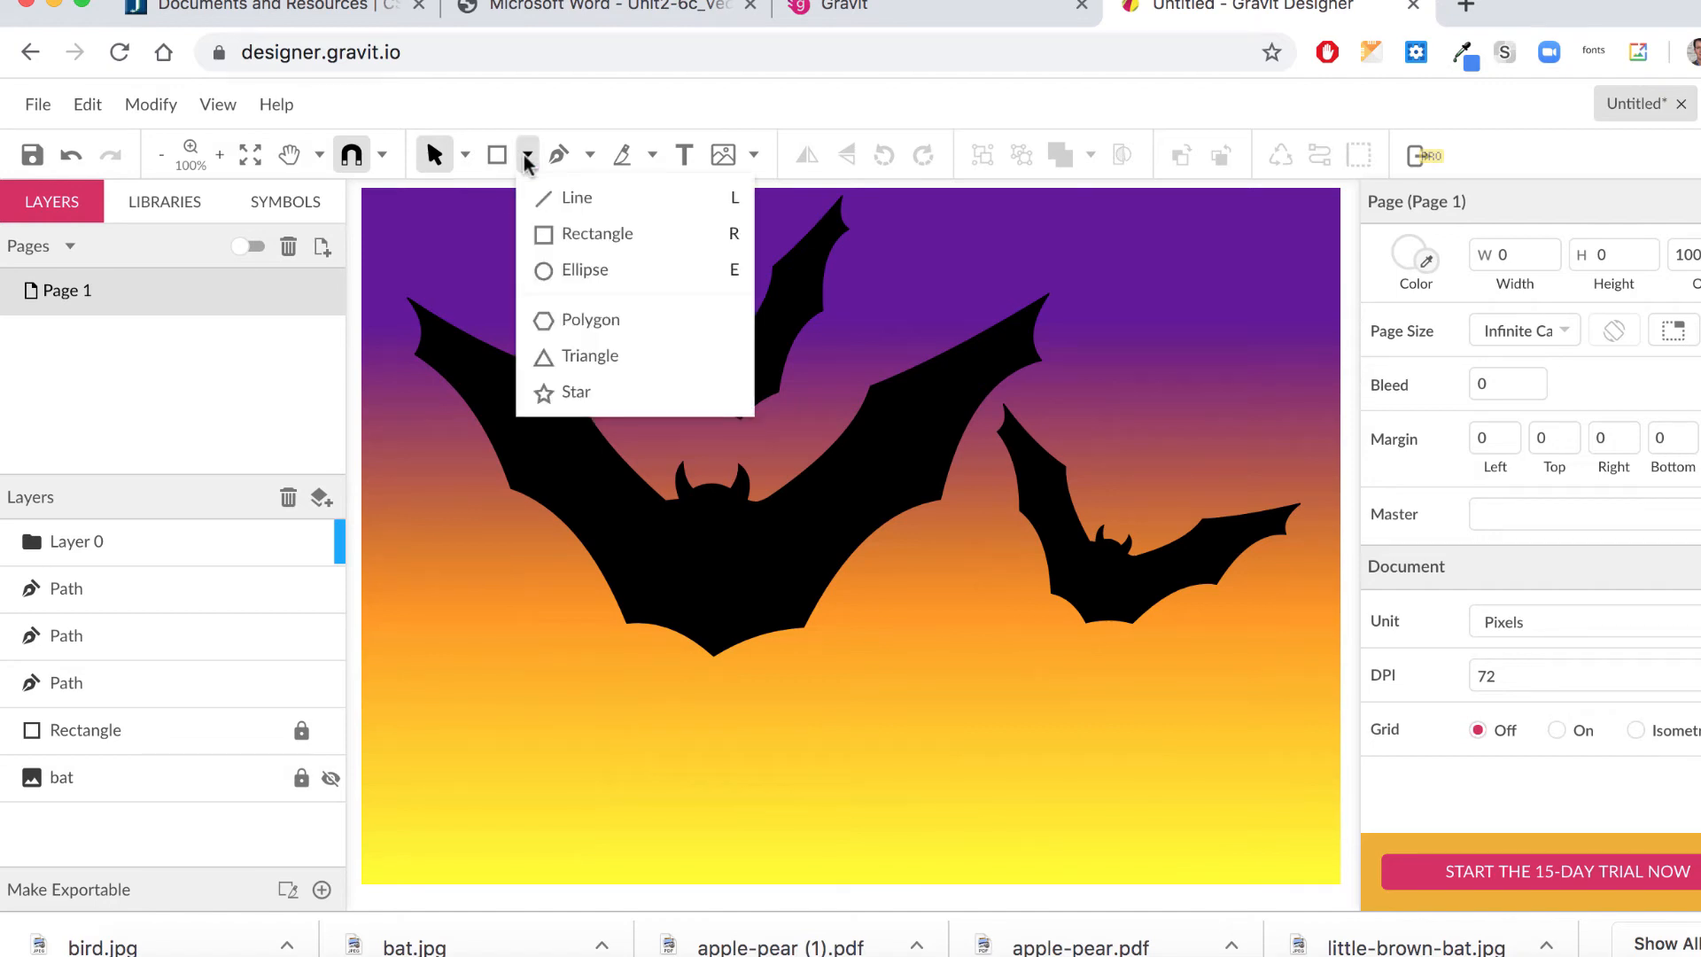
{"action": "left_click", "coordinate": [560, 269]}
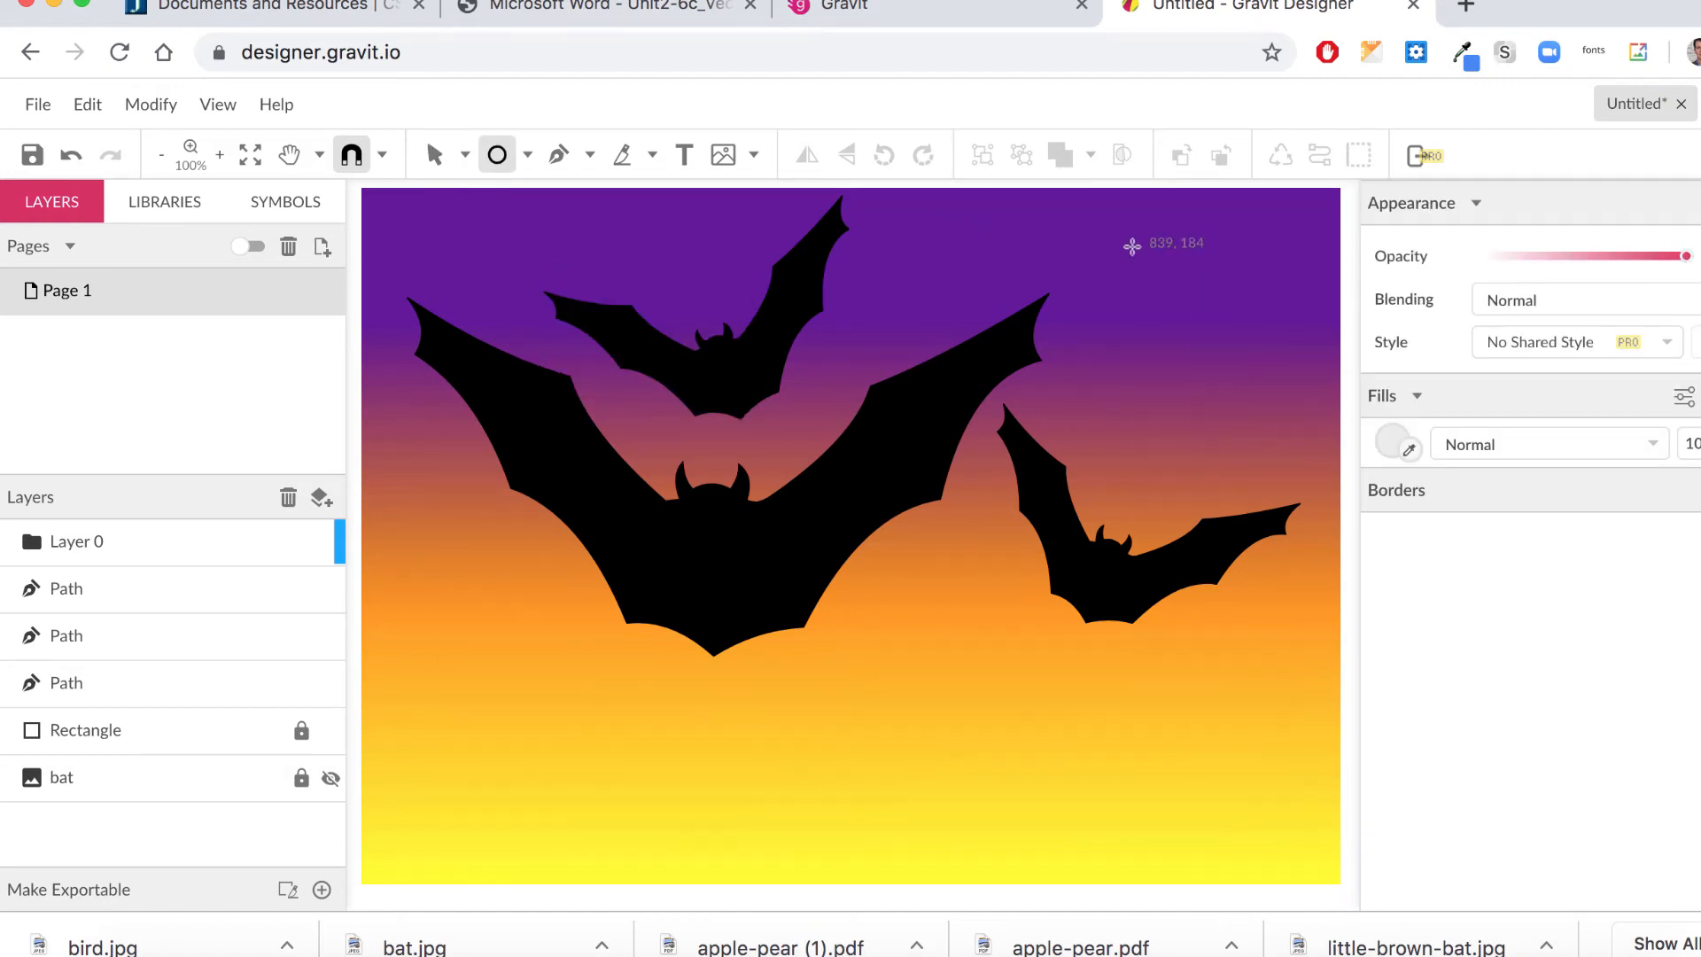
{"action": "left_click_drag", "start_coordinate": [1108, 225], "coordinate": [1285, 403]}
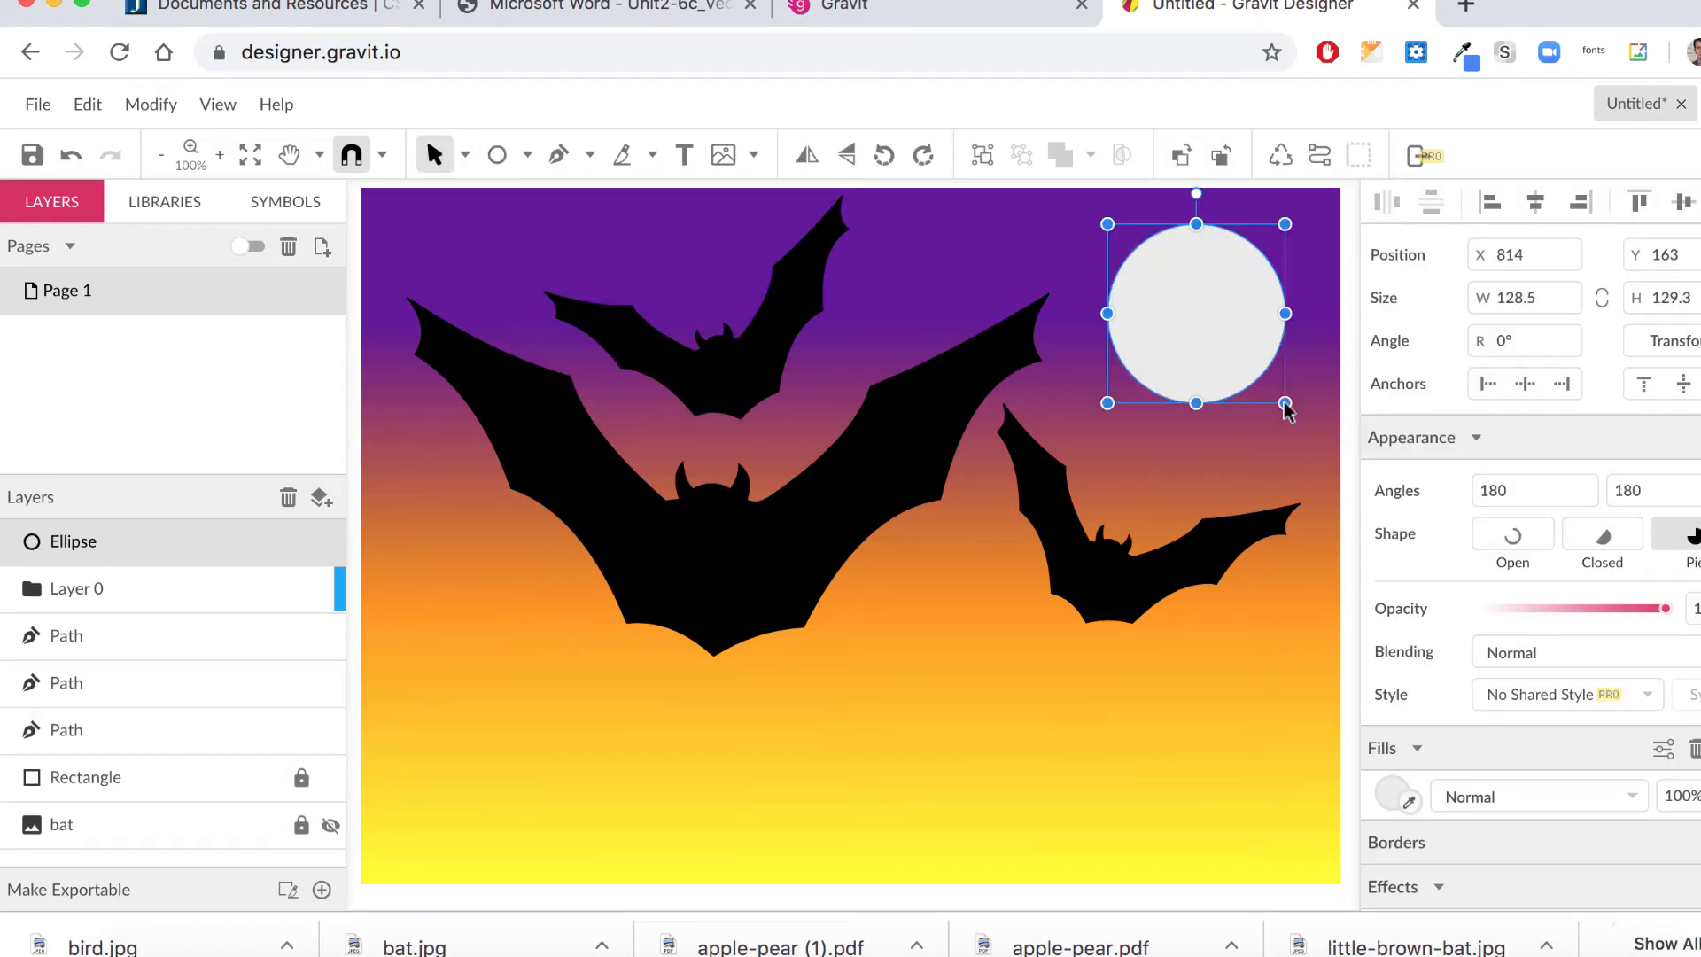
{"action": "left_click", "coordinate": [1393, 796]}
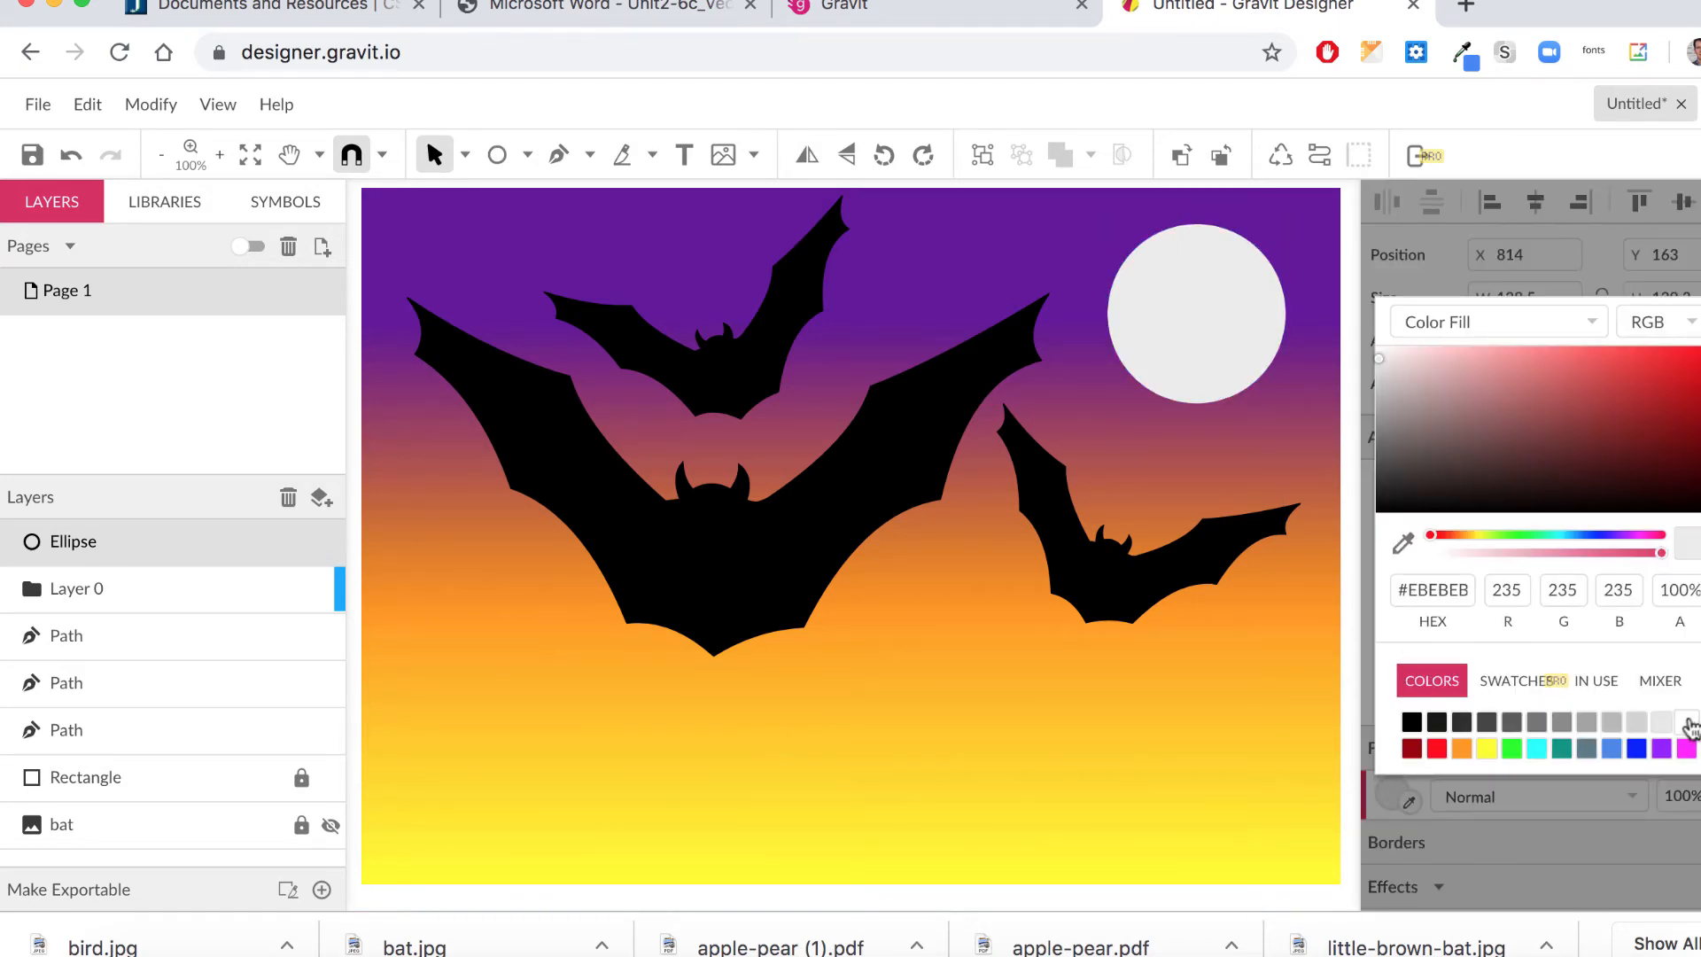
{"action": "left_click", "coordinate": [1687, 723]}
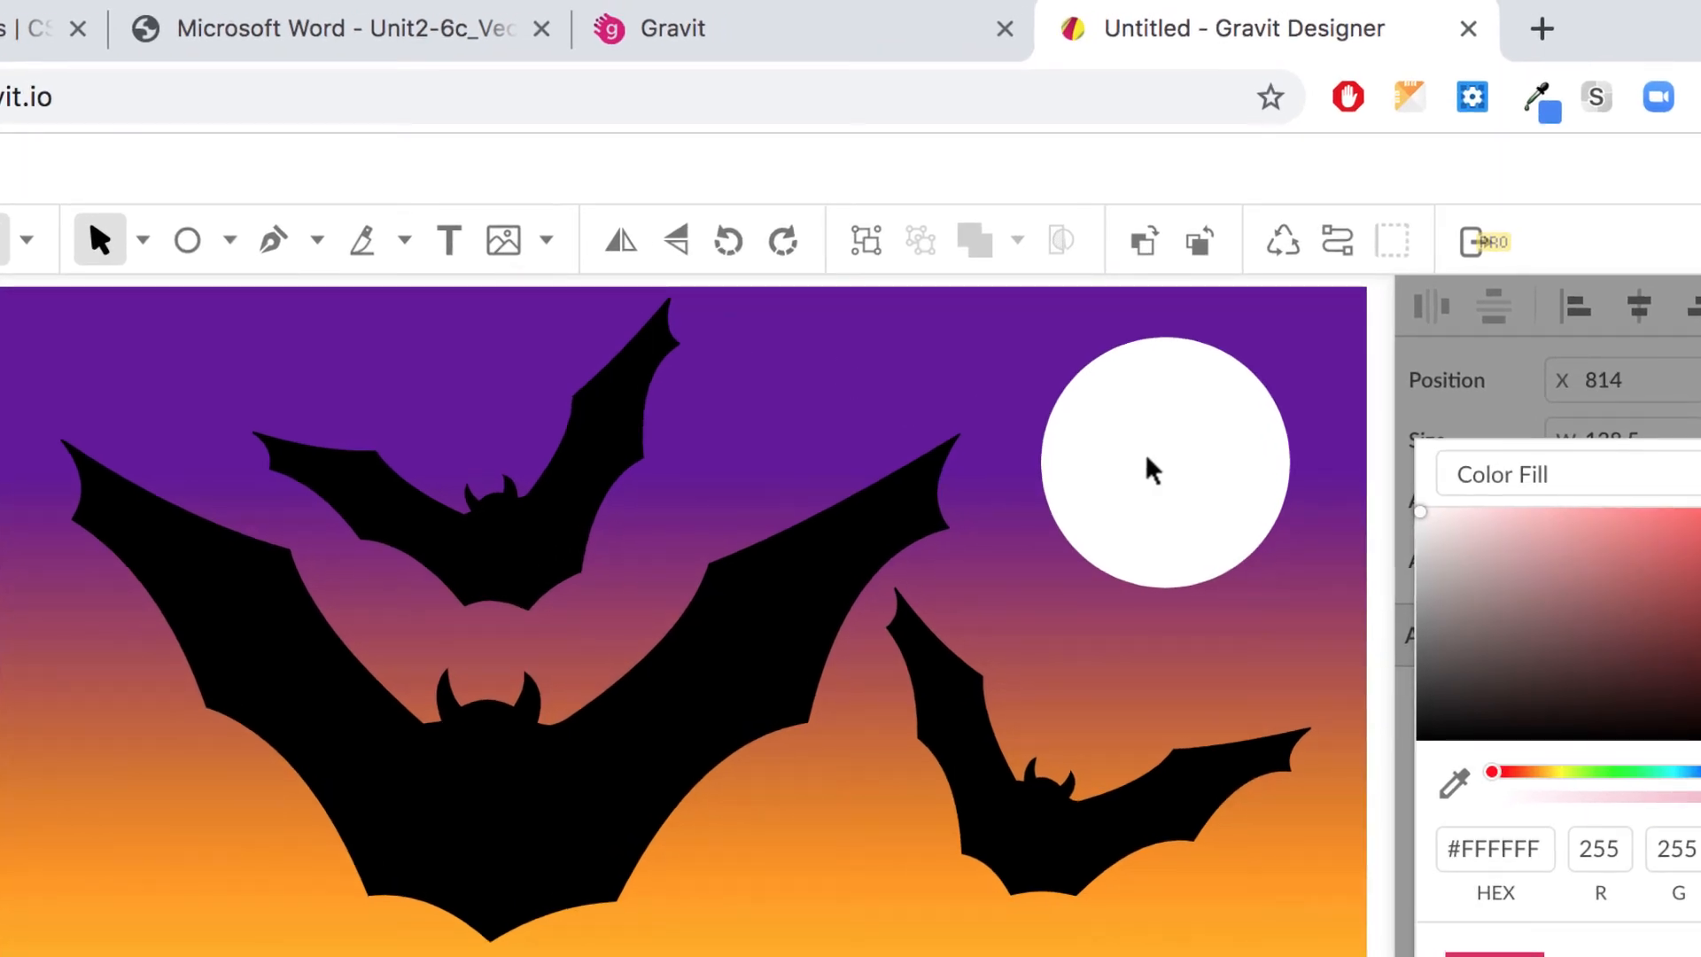
Duplicate the moon circle about 36 px to the right, convert both circles to paths, and subtract the copy to form a crescent
{"action": "left_click_drag", "start_coordinate": [1152, 469], "coordinate": [1221, 481]}
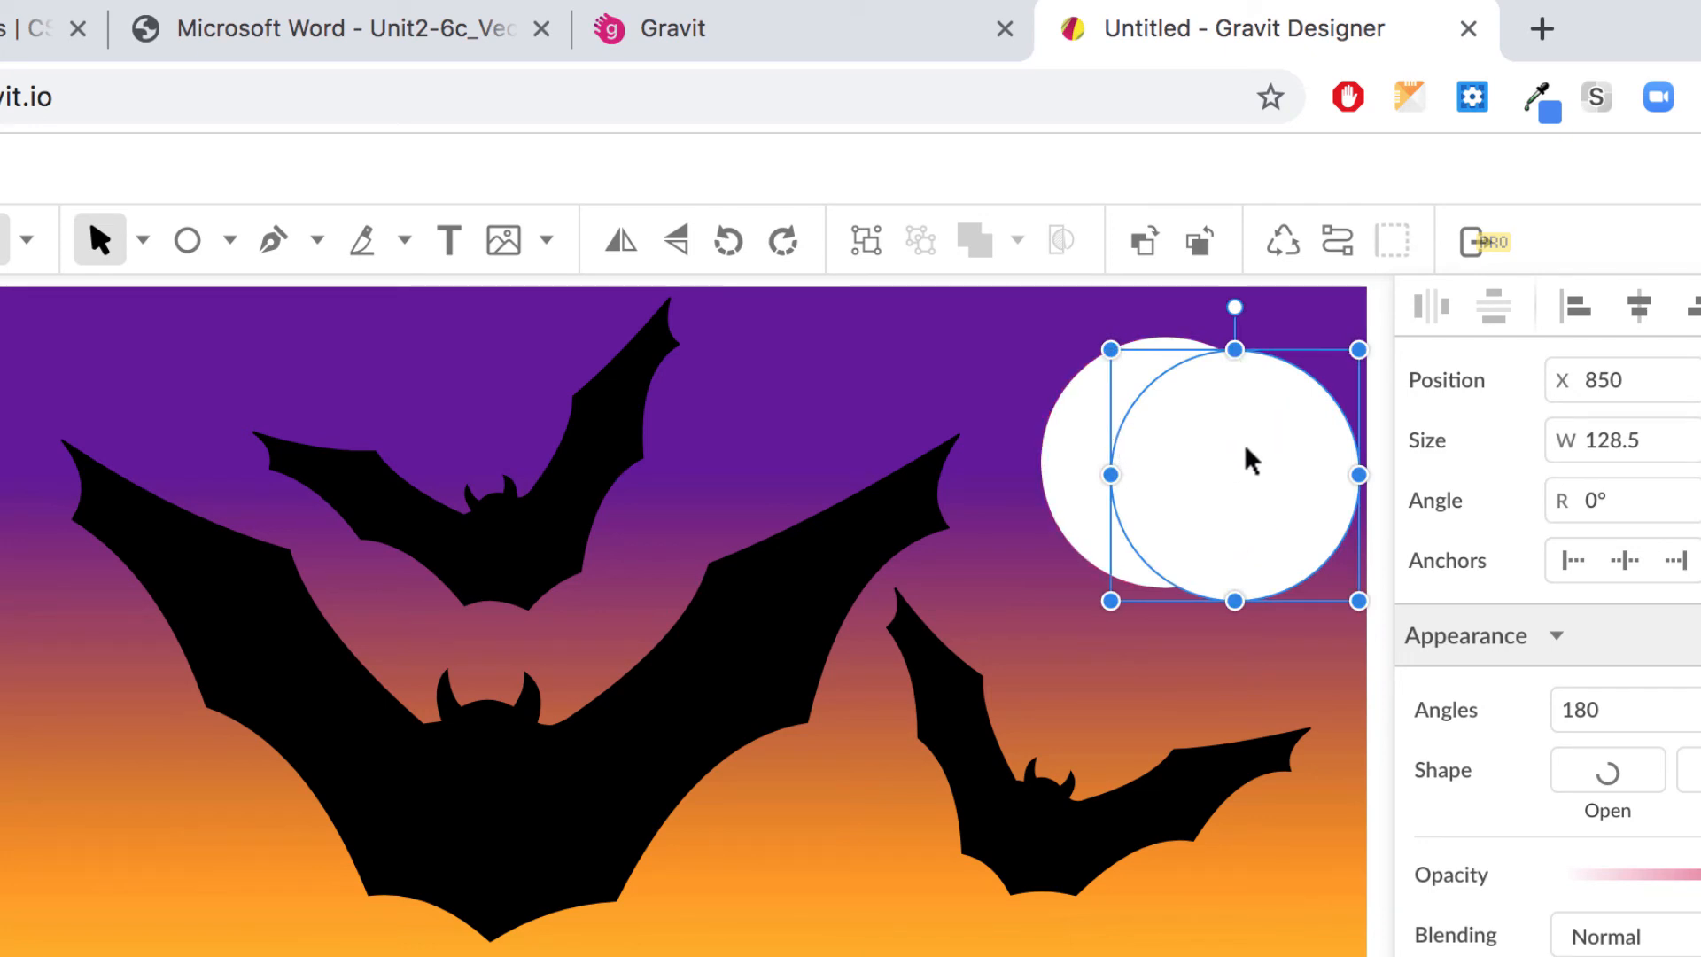
{"action": "left_click", "coordinate": [1072, 441], "text": "shift"}
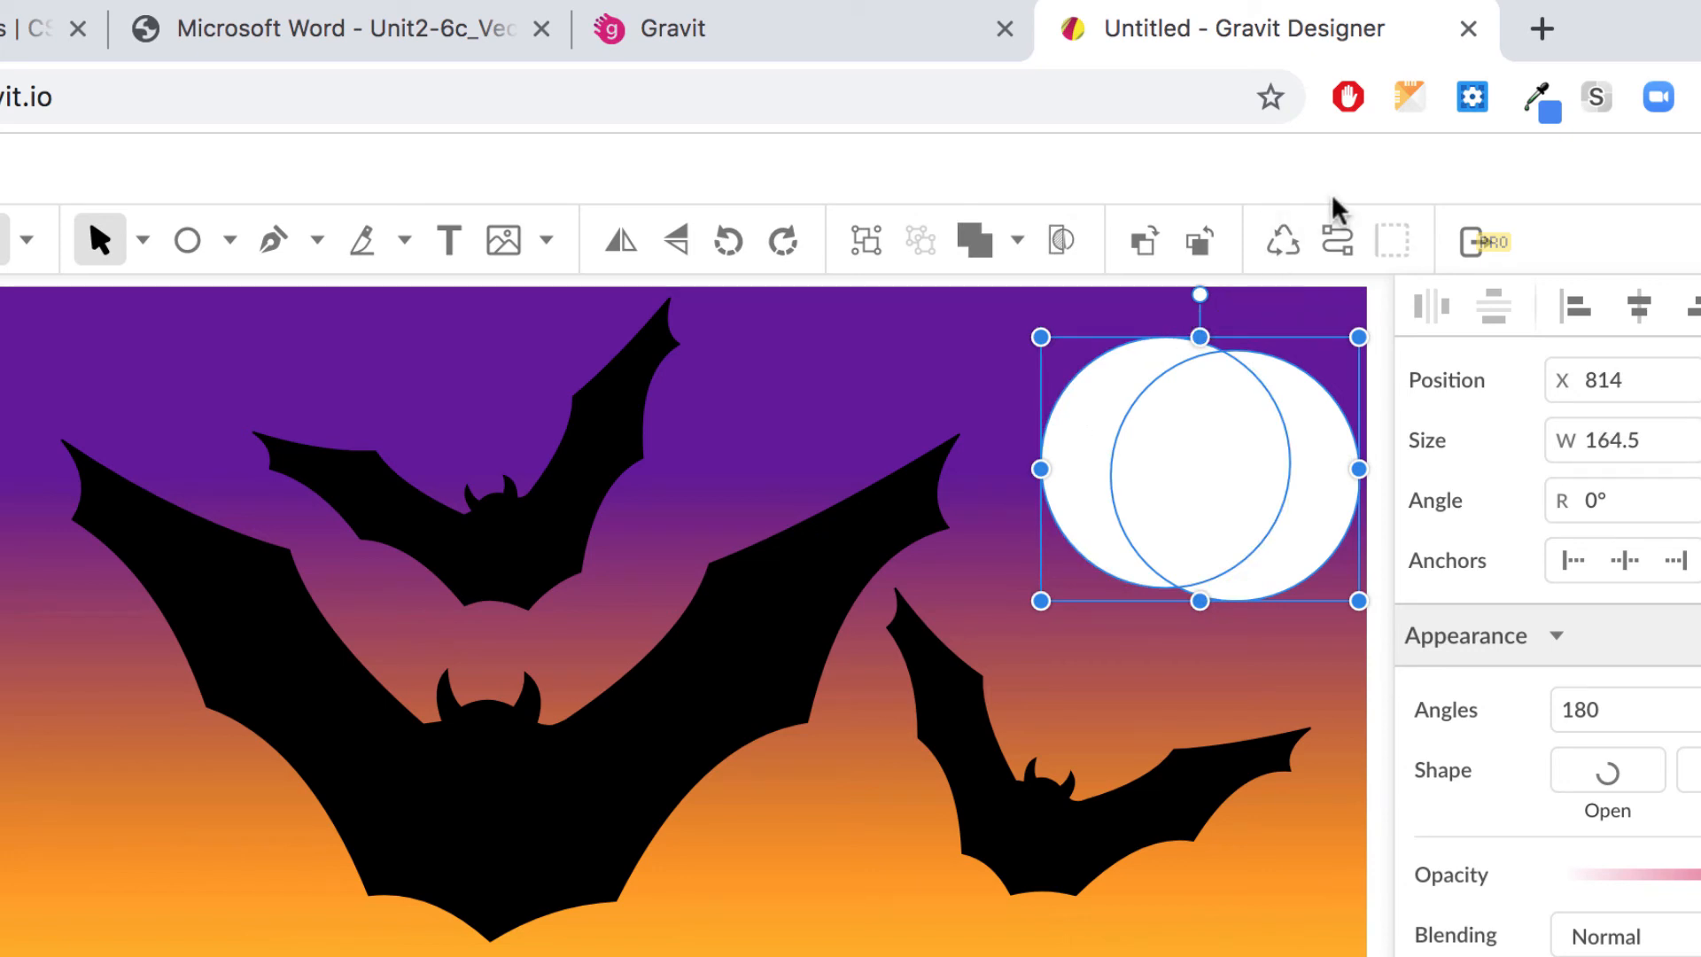
{"action": "left_click", "coordinate": [1340, 241]}
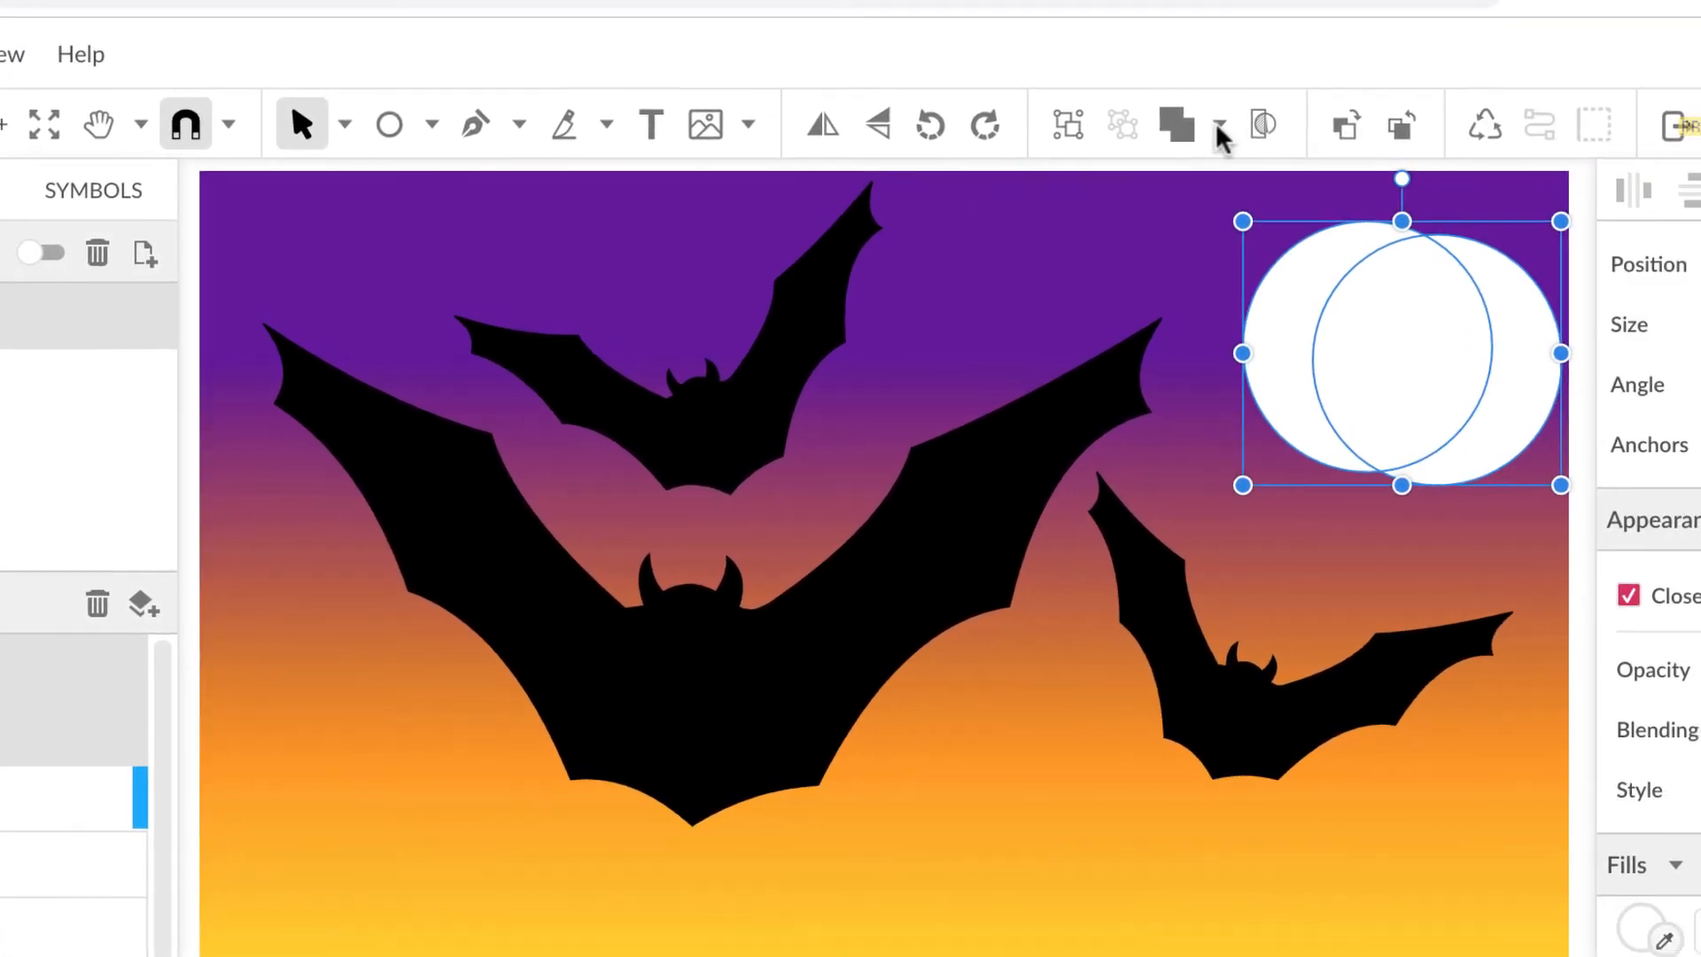
{"action": "left_click", "coordinate": [1527, 118]}
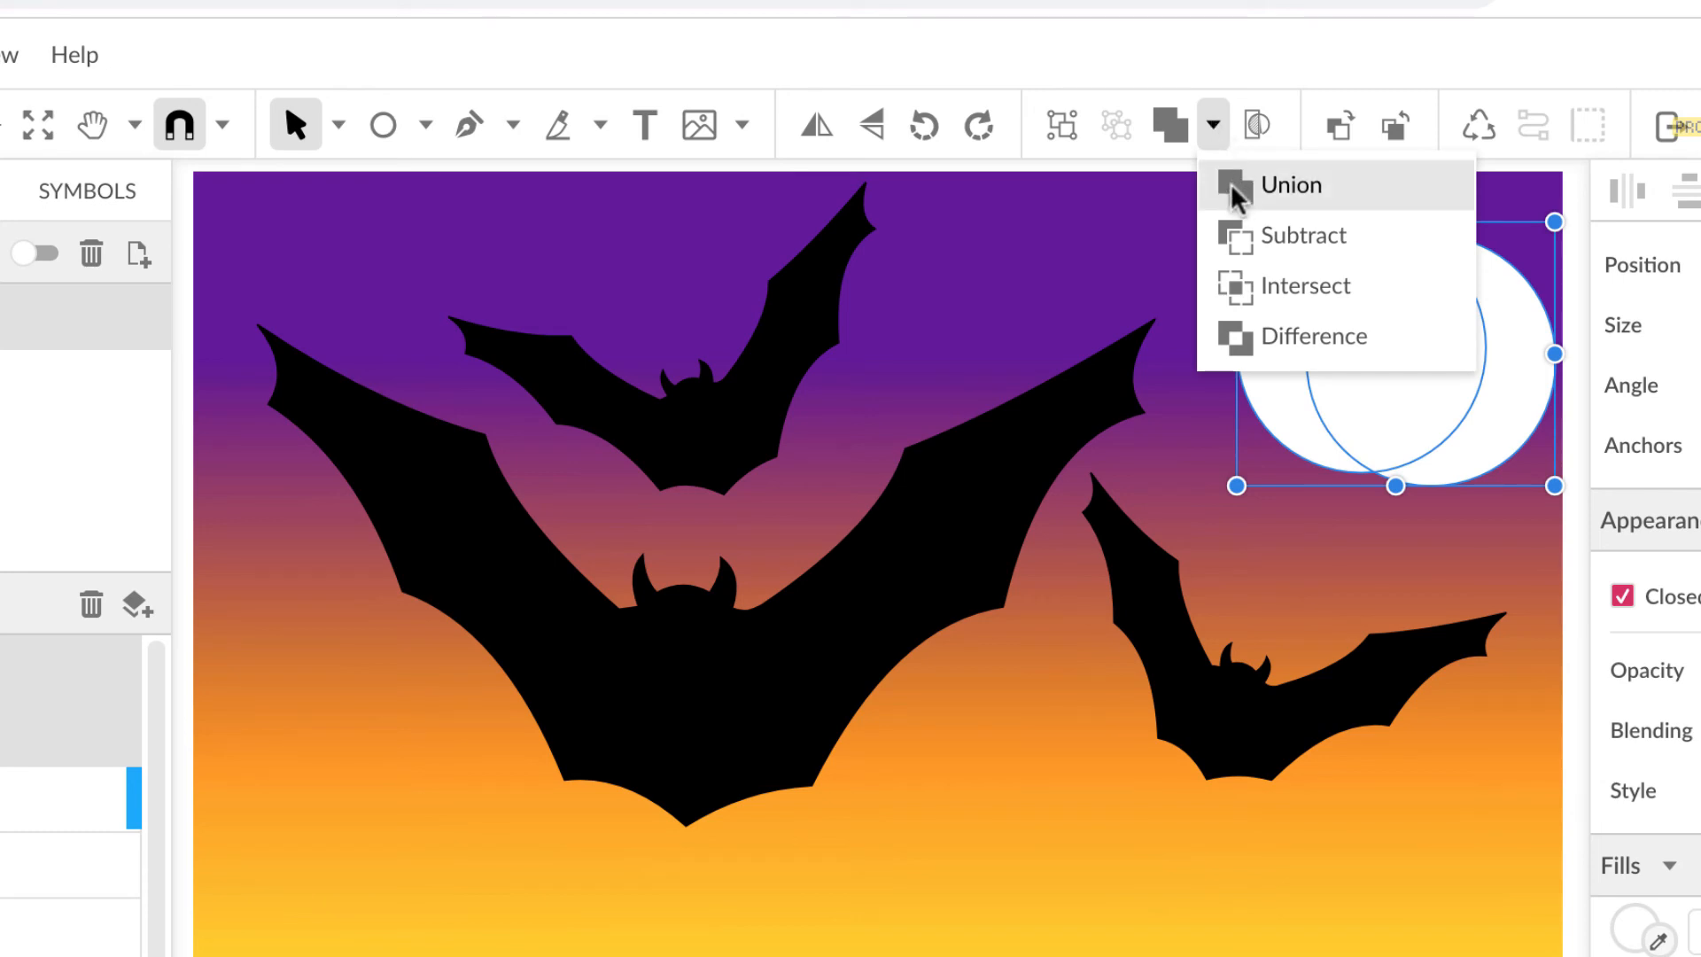
{"action": "left_click", "coordinate": [1240, 238]}
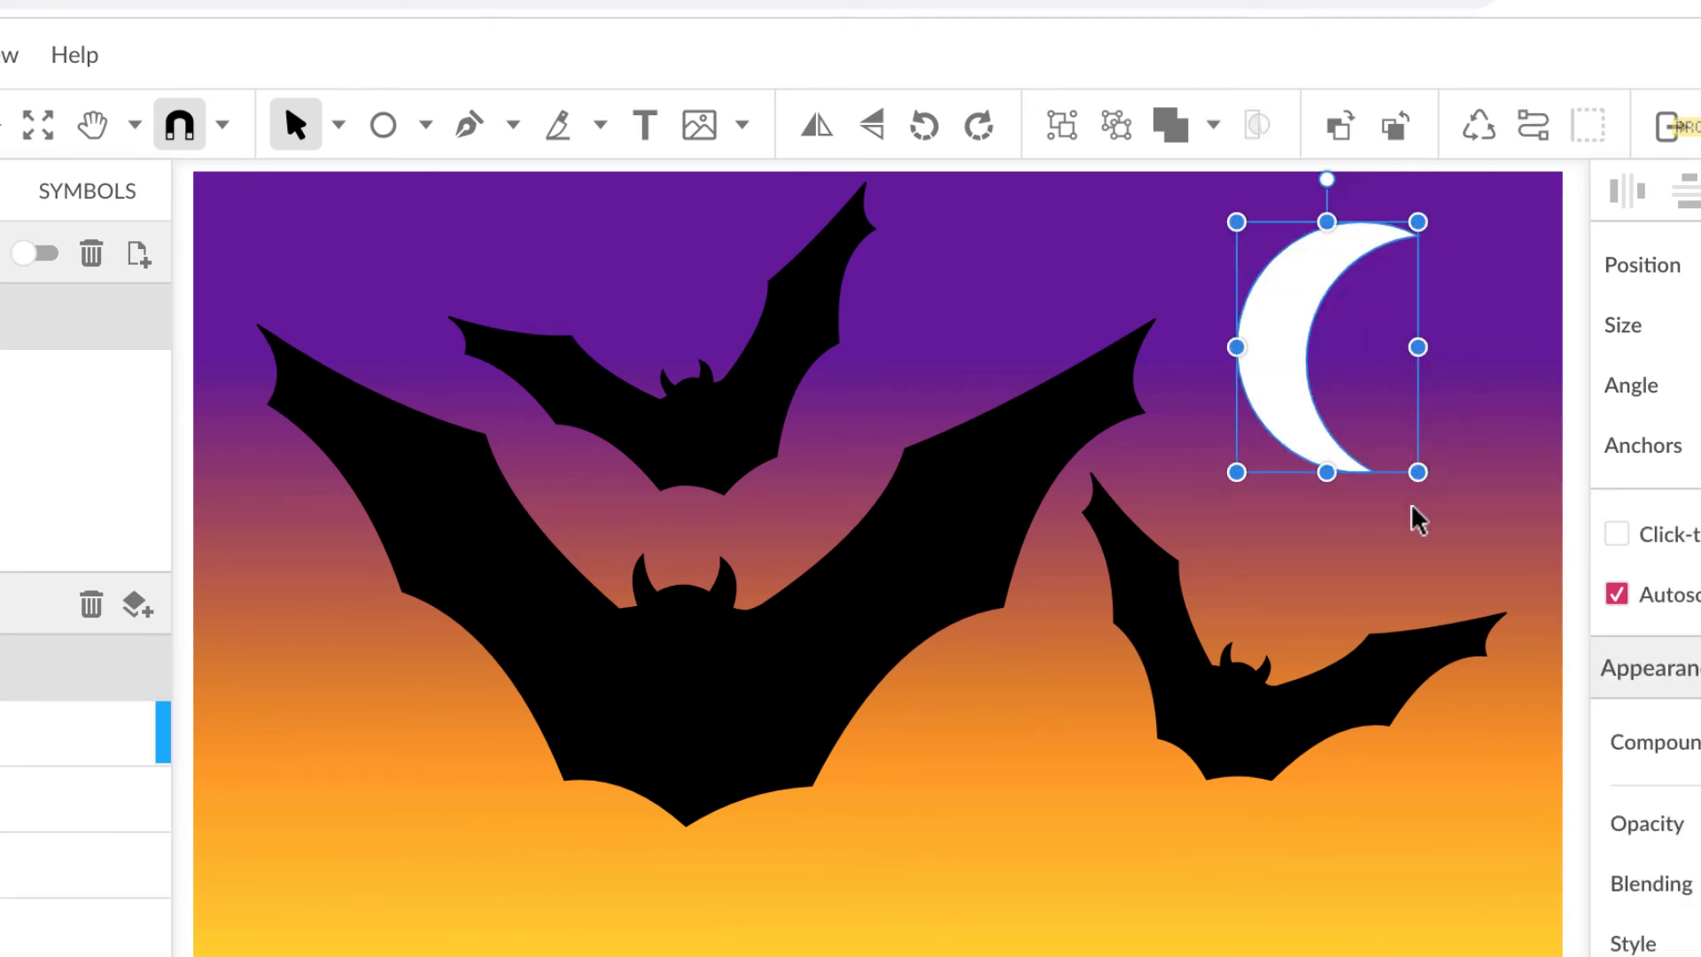
Scale the crescent moon down slightly, reposition it in the sky's upper right, and convert it to a single path
{"action": "left_click_drag", "start_coordinate": [1418, 472], "coordinate": [1391, 434]}
{"action": "left_click_drag", "start_coordinate": [1294, 292], "coordinate": [1334, 342]}
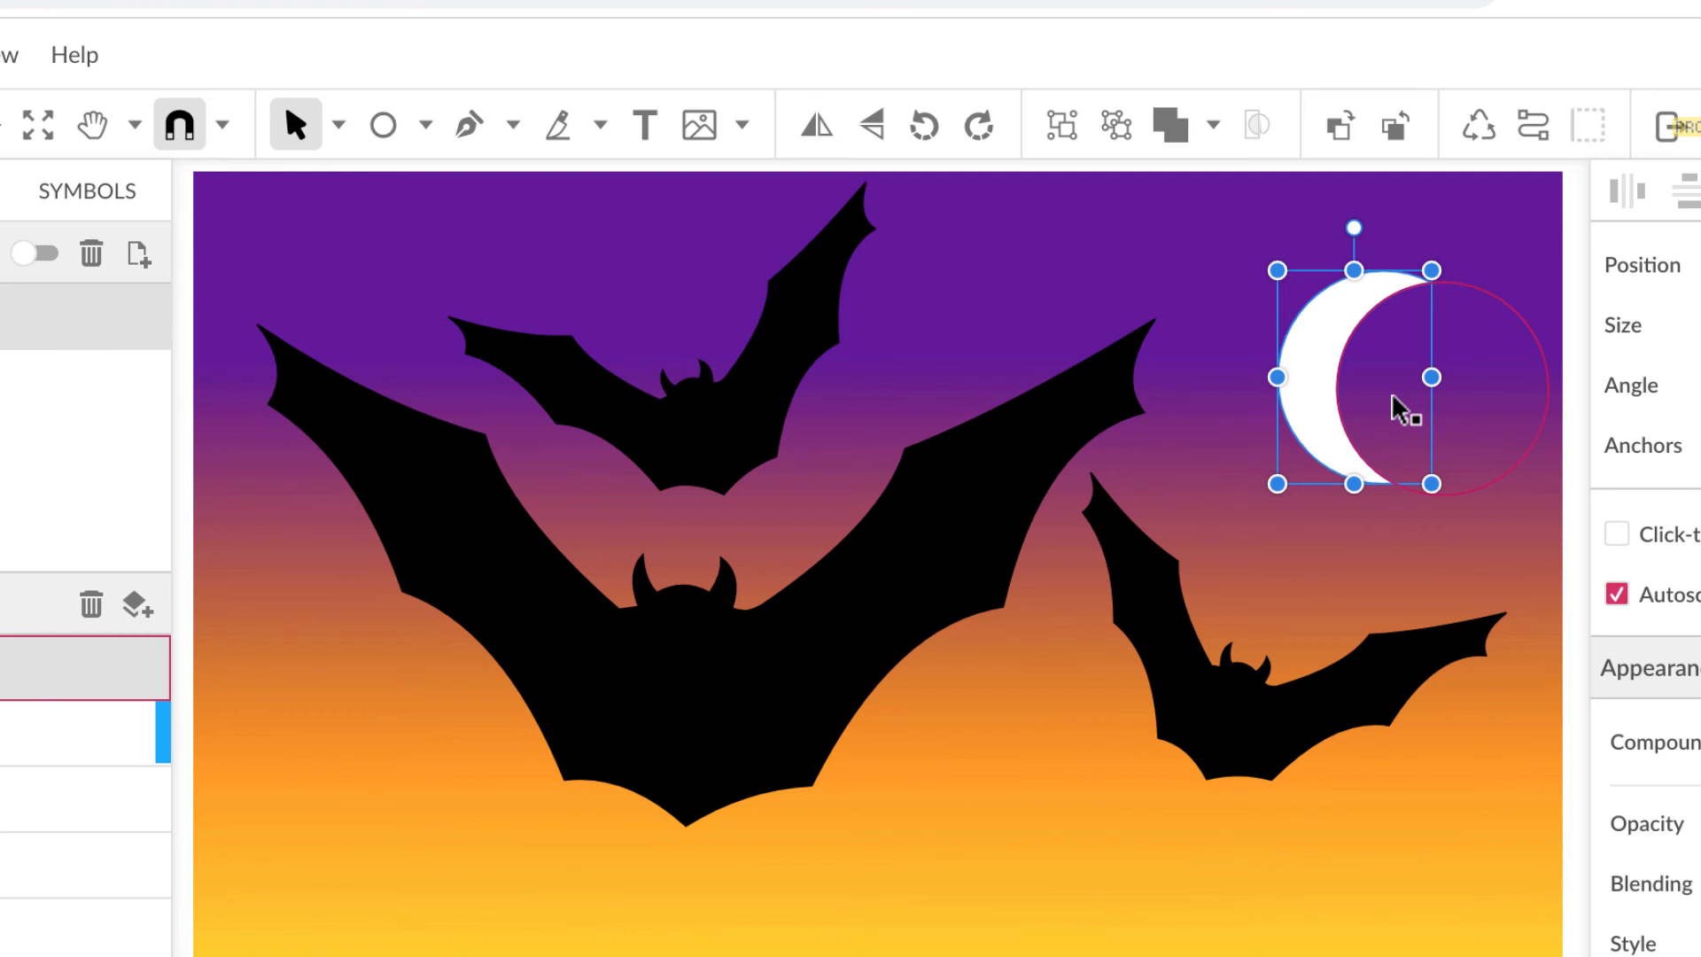
{"action": "left_click", "coordinate": [1536, 133]}
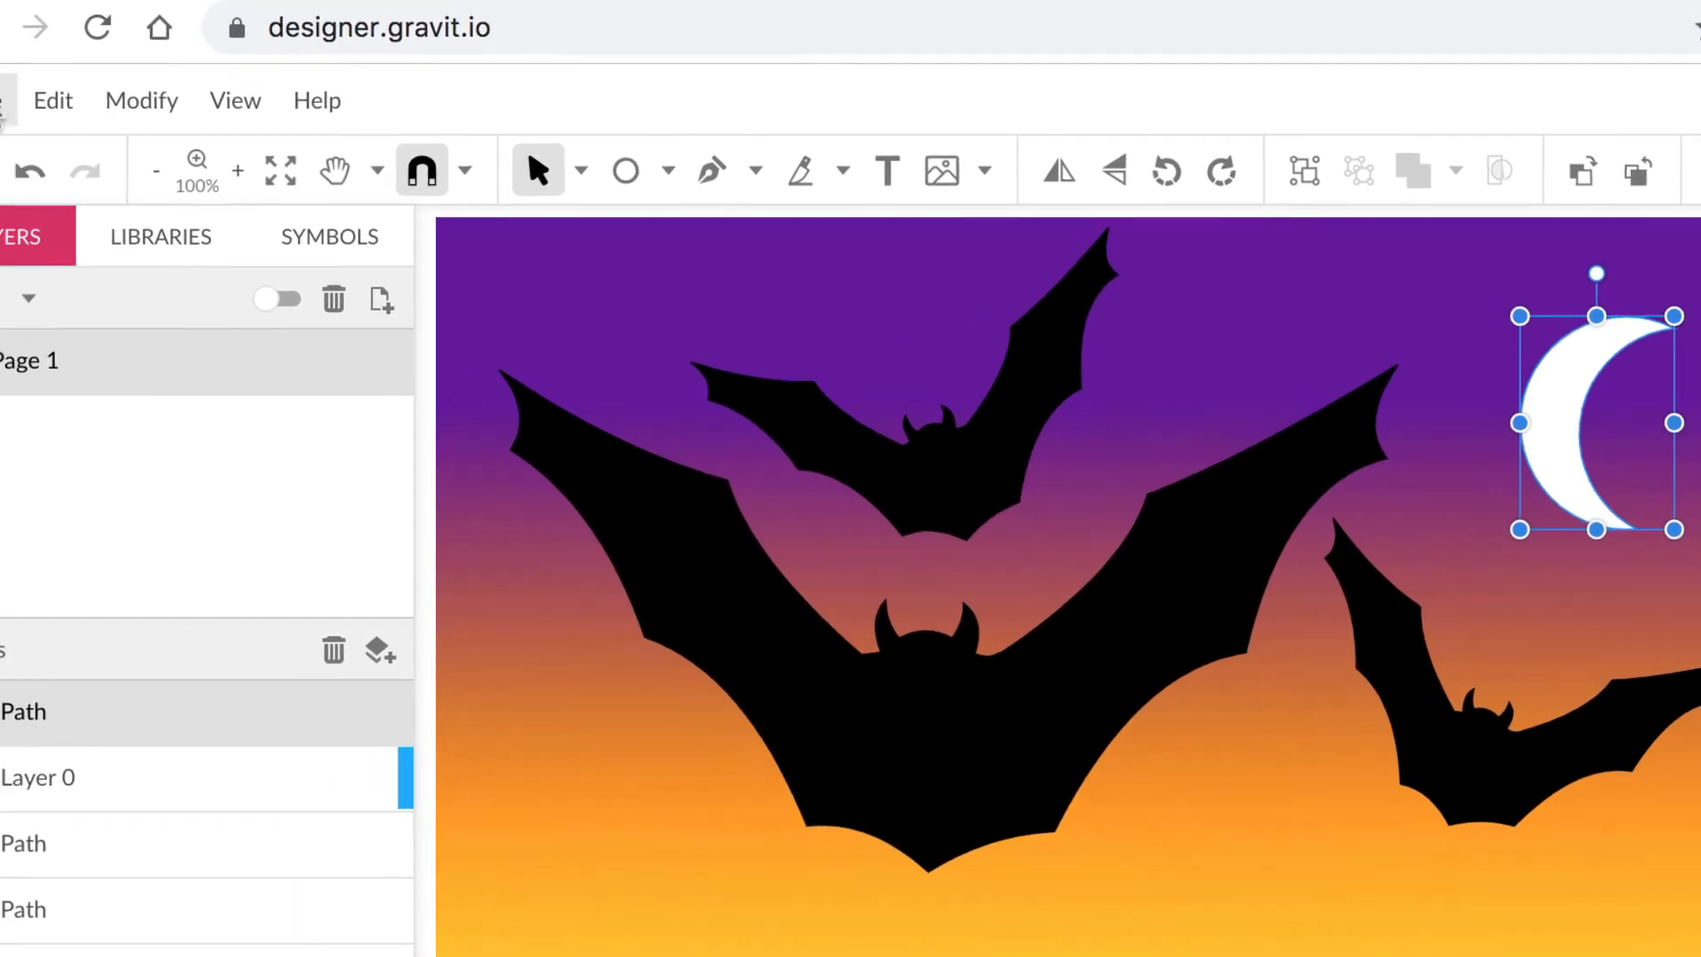
Save the design to the cloud under the name 6cbatbird-v
{"action": "left_click", "coordinate": [53, 113]}
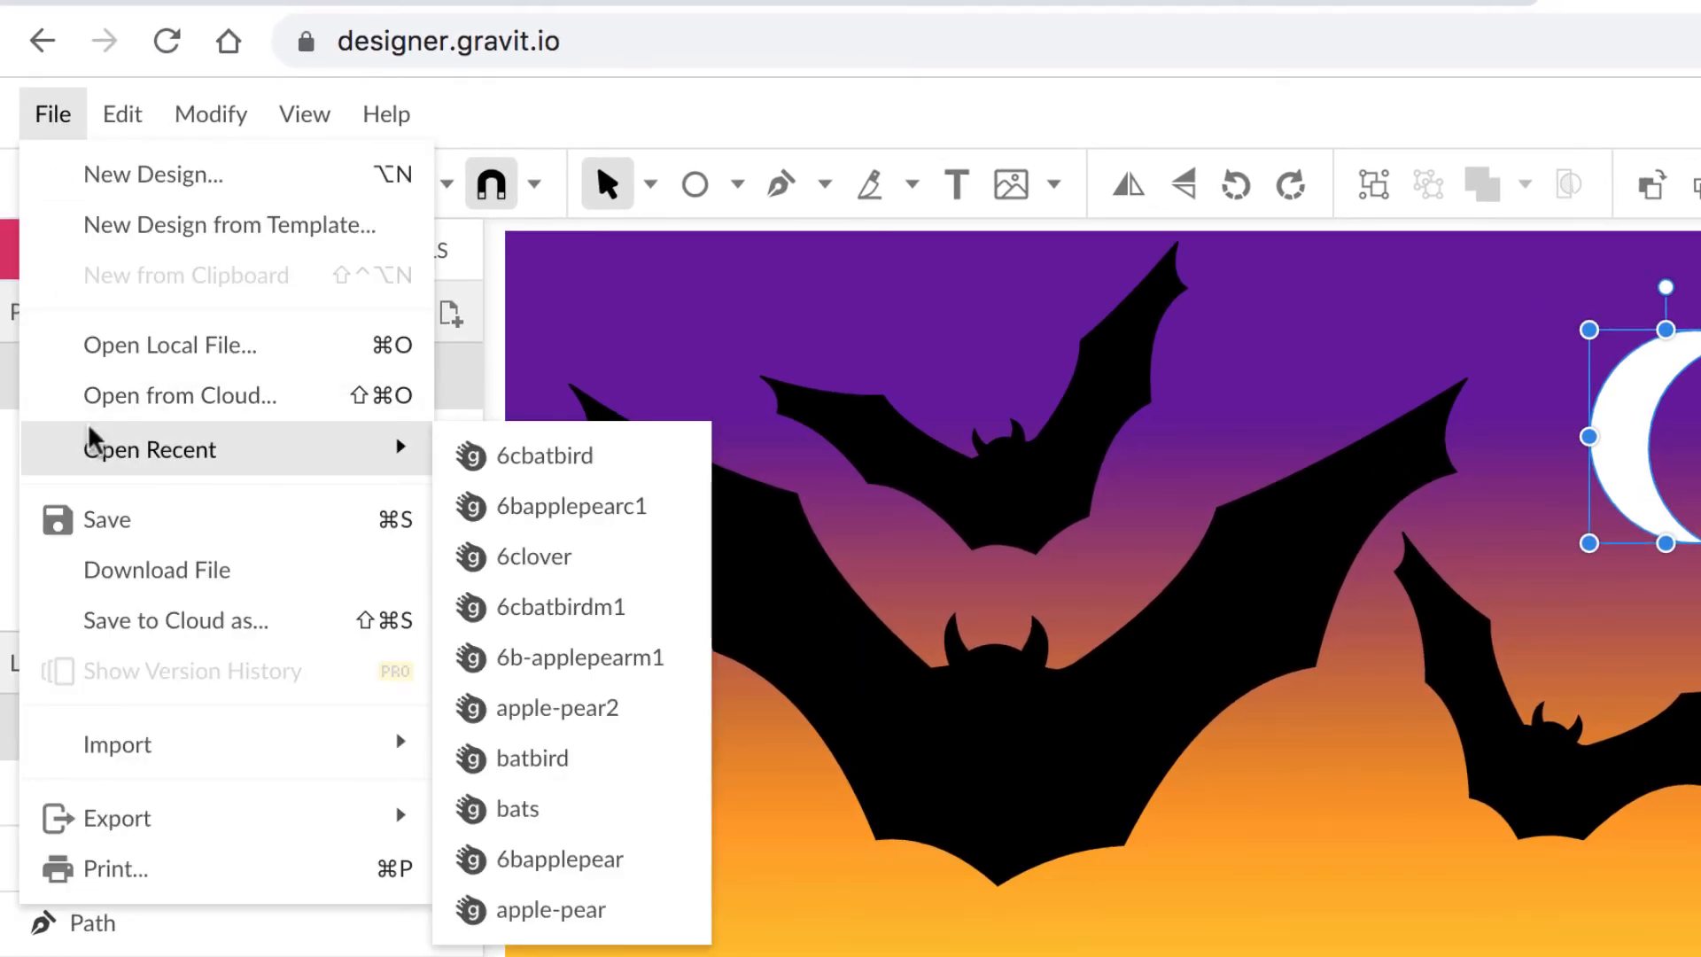
{"action": "left_click", "coordinate": [99, 521]}
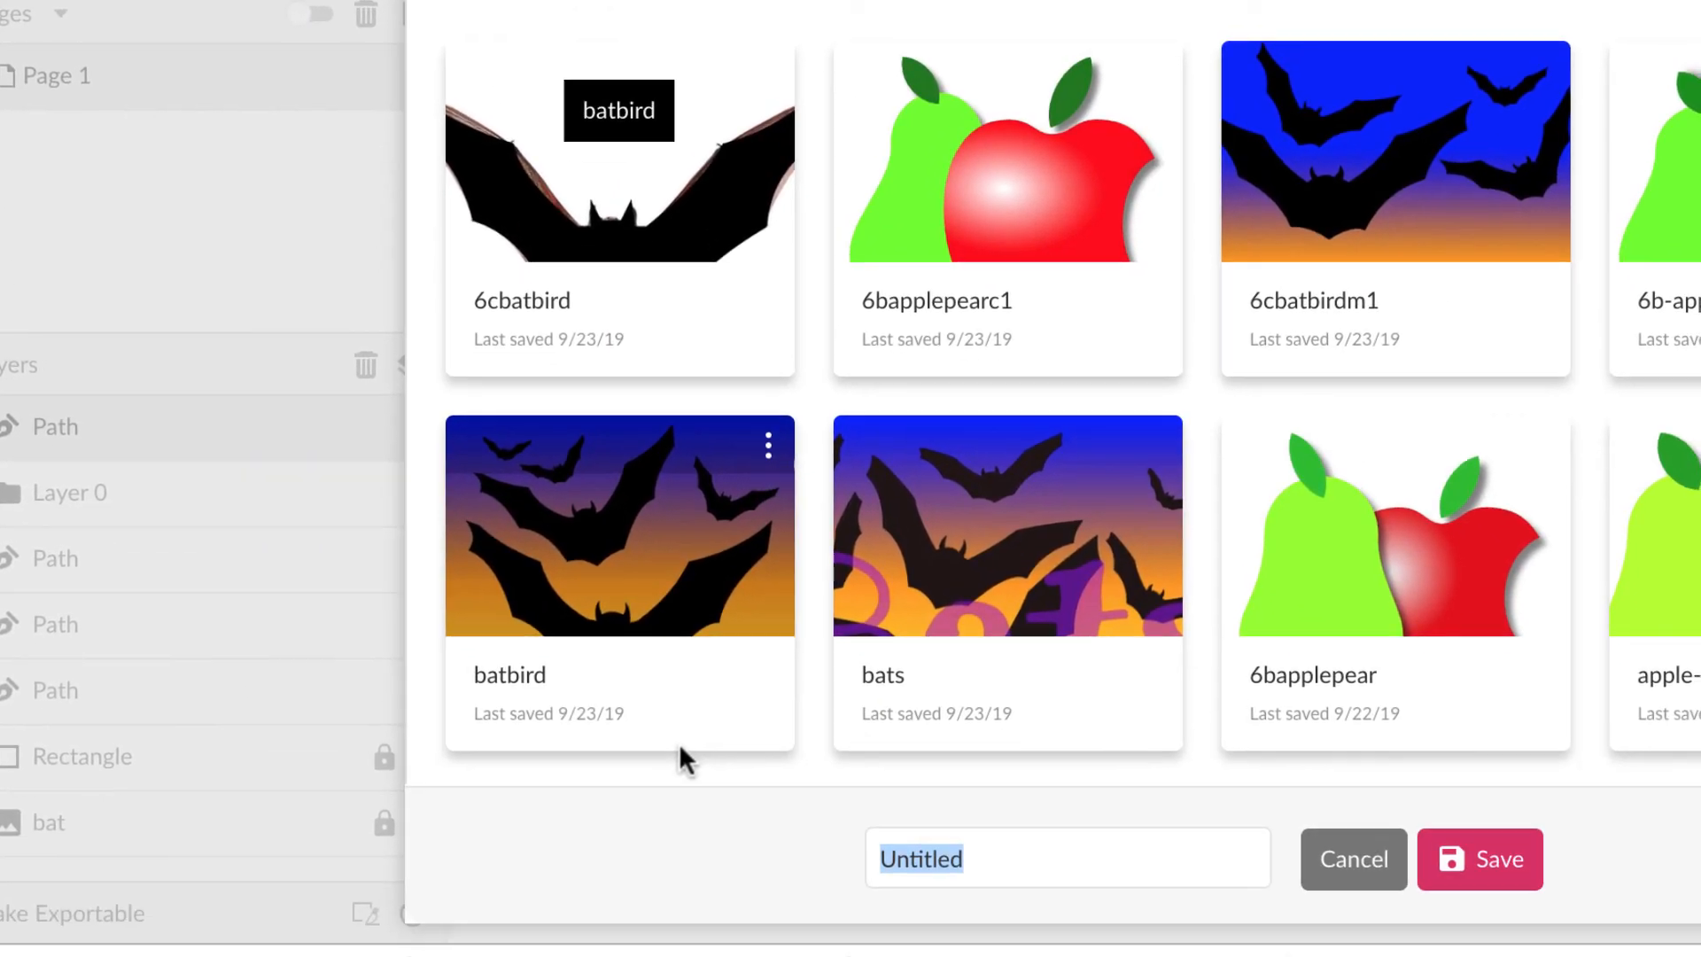
{"action": "type", "text": "6cbatbi"}
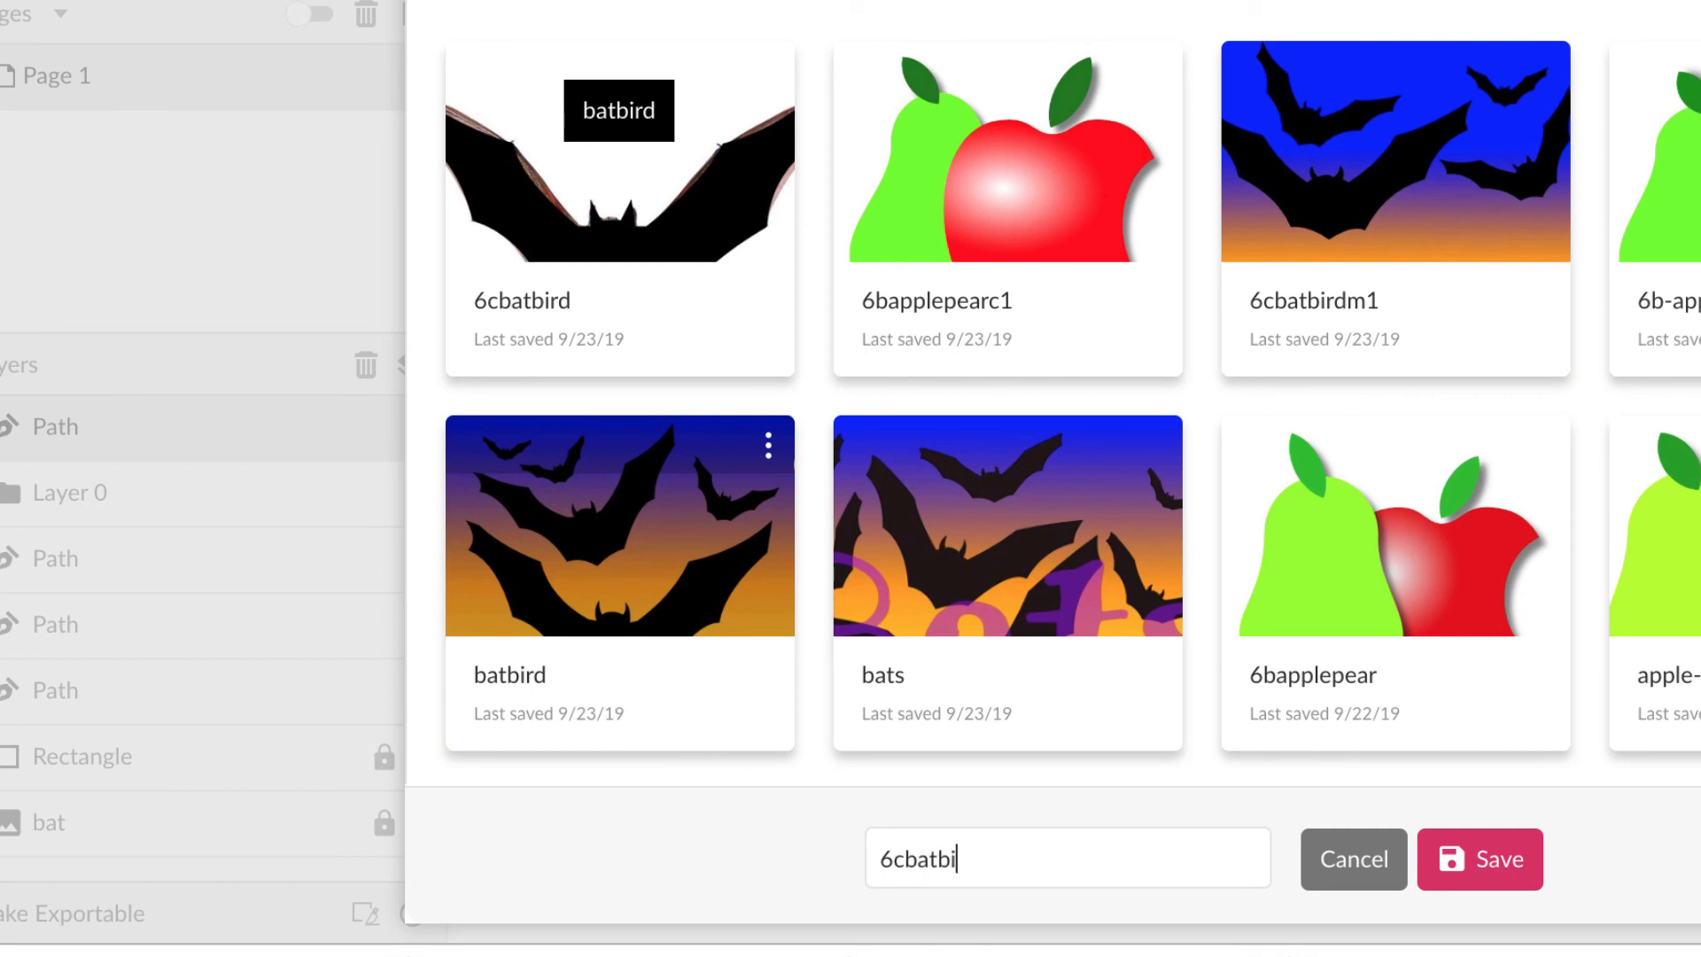
{"action": "type", "text": "rd-v"}
{"action": "left_click", "coordinate": [1500, 865]}
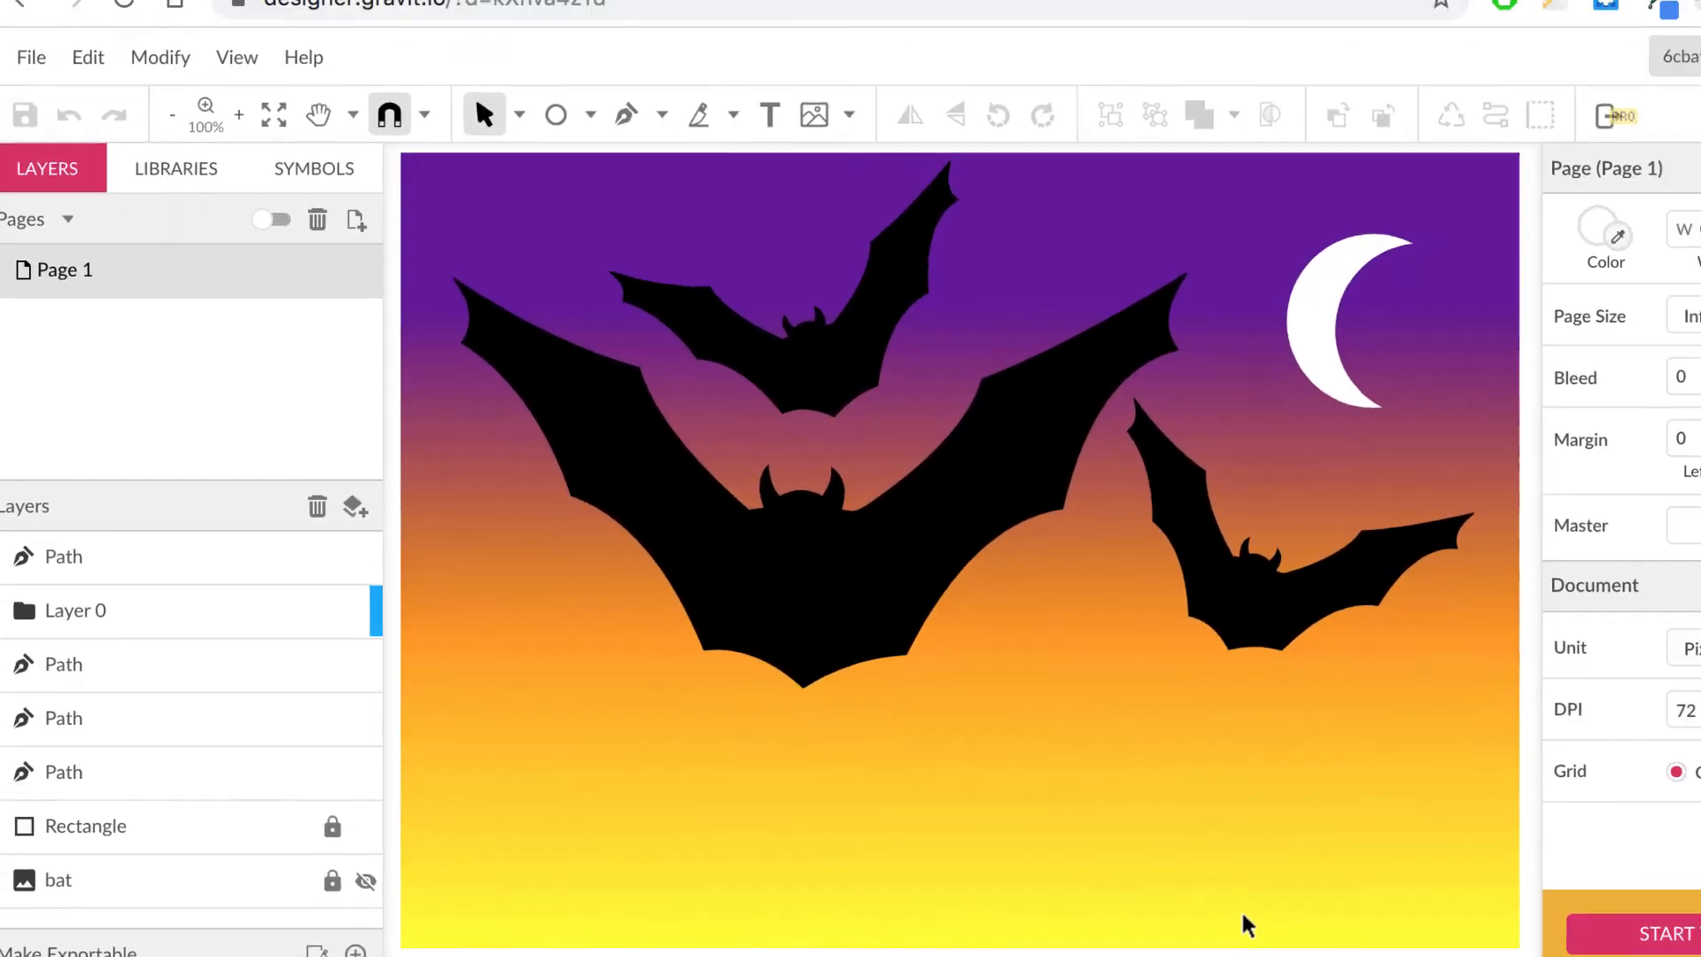